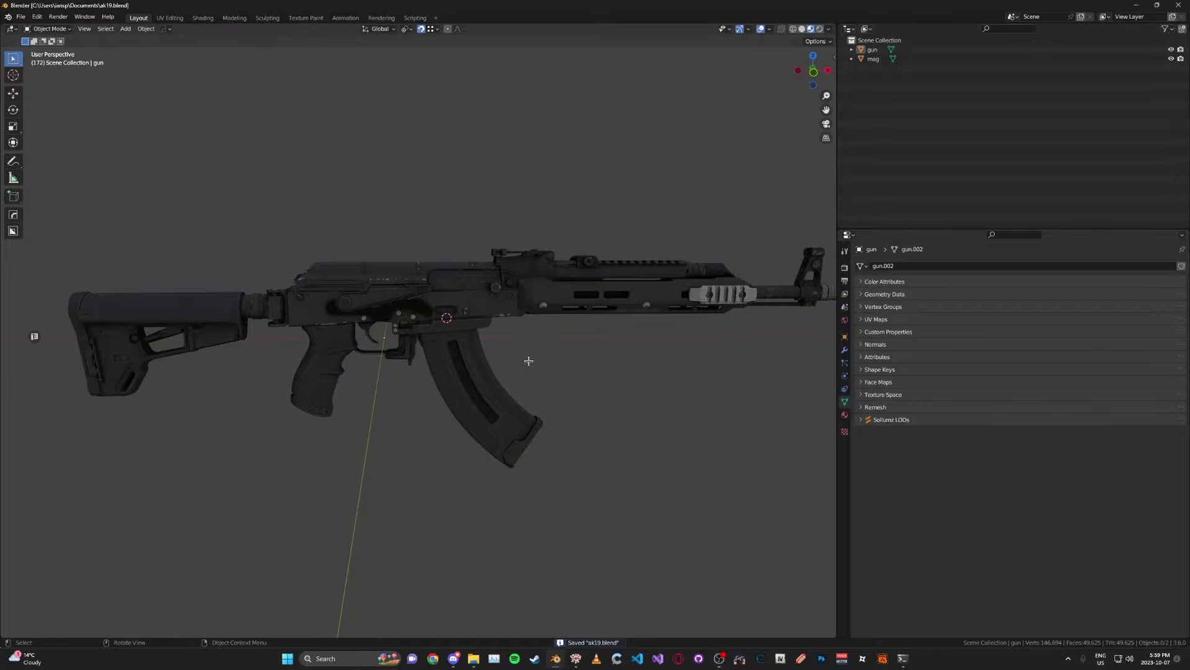
Save ak19.blend and bring CodeWalker's RPF Explorer window up over the gun model
{"action": "mouse_move", "coordinate": [528, 360]}
{"action": "middle_mouse_down"}
{"action": "mouse_move", "coordinate": [559, 359]}
{"action": "mouse_move", "coordinate": [521, 355]}
{"action": "mouse_move", "coordinate": [542, 357]}
{"action": "middle_mouse_up"}
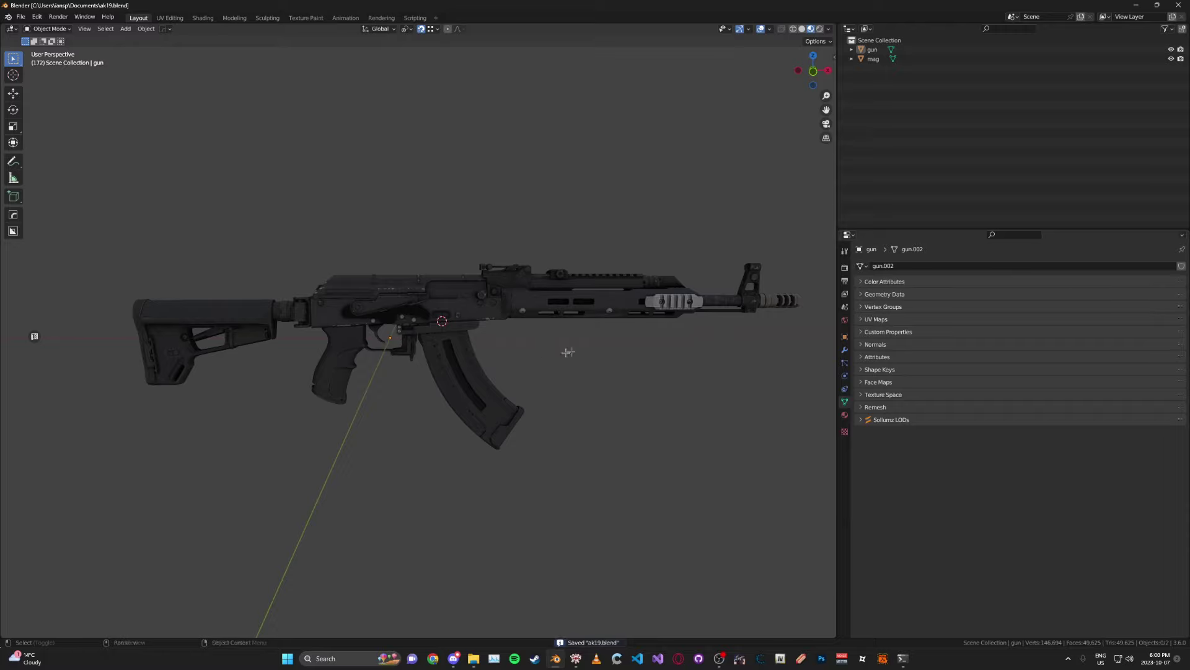
{"action": "middle_click_drag", "start_coordinate": [678, 344], "coordinate": [415, 331]}
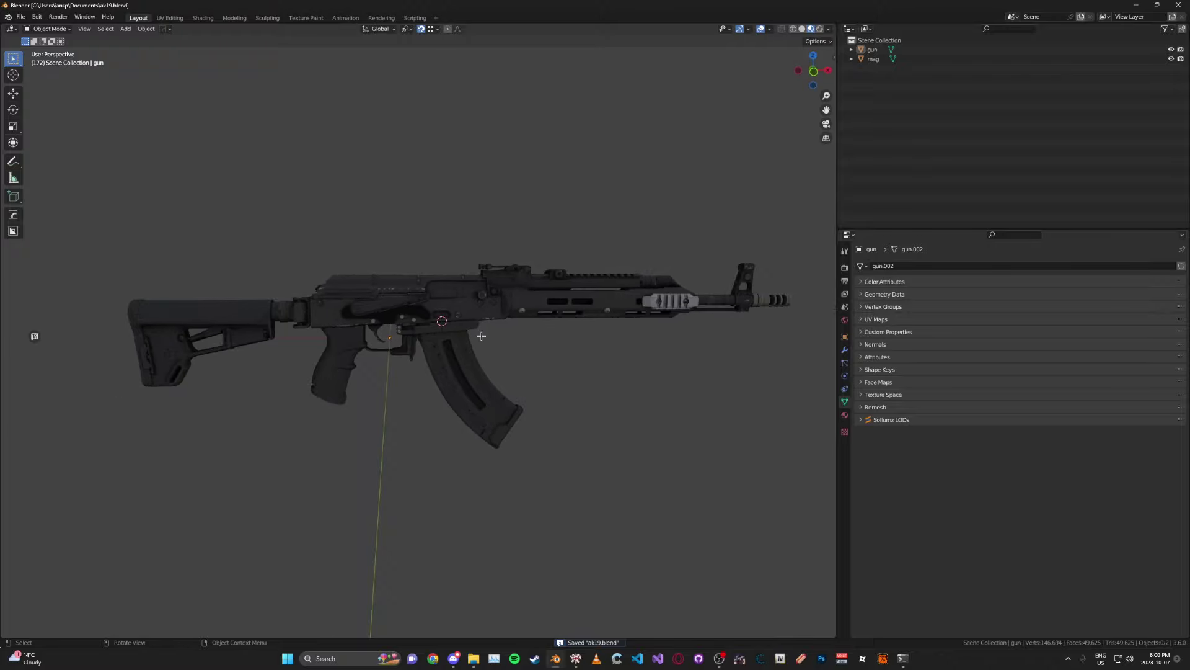
{"action": "left_click", "coordinate": [576, 658]}
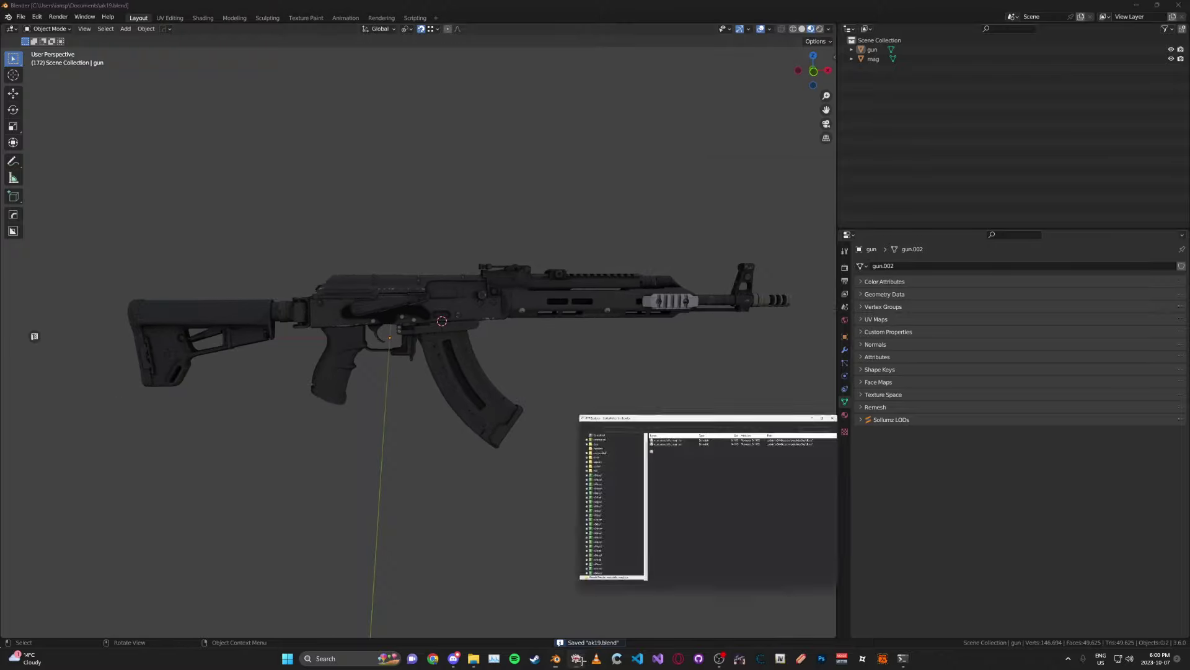
{"action": "left_click", "coordinate": [1078, 170]}
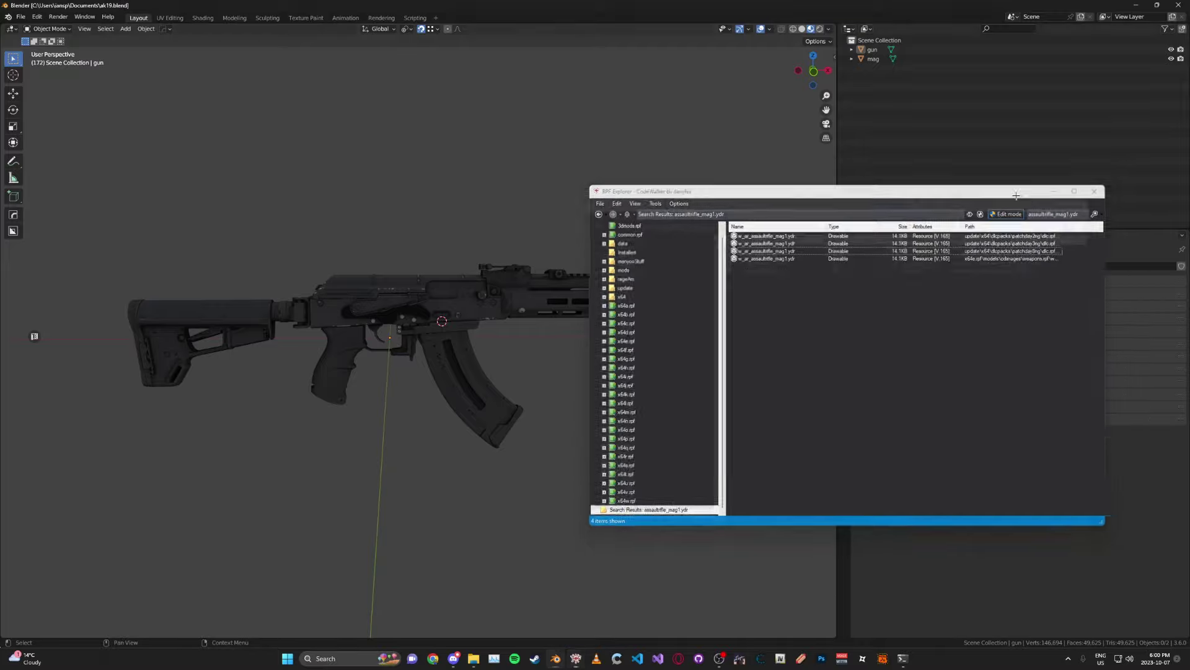
{"action": "key", "text": "ctrl+s"}
{"action": "middle_click_drag", "start_coordinate": [583, 367], "coordinate": [536, 352]}
{"action": "key", "text": "alt+Tab"}
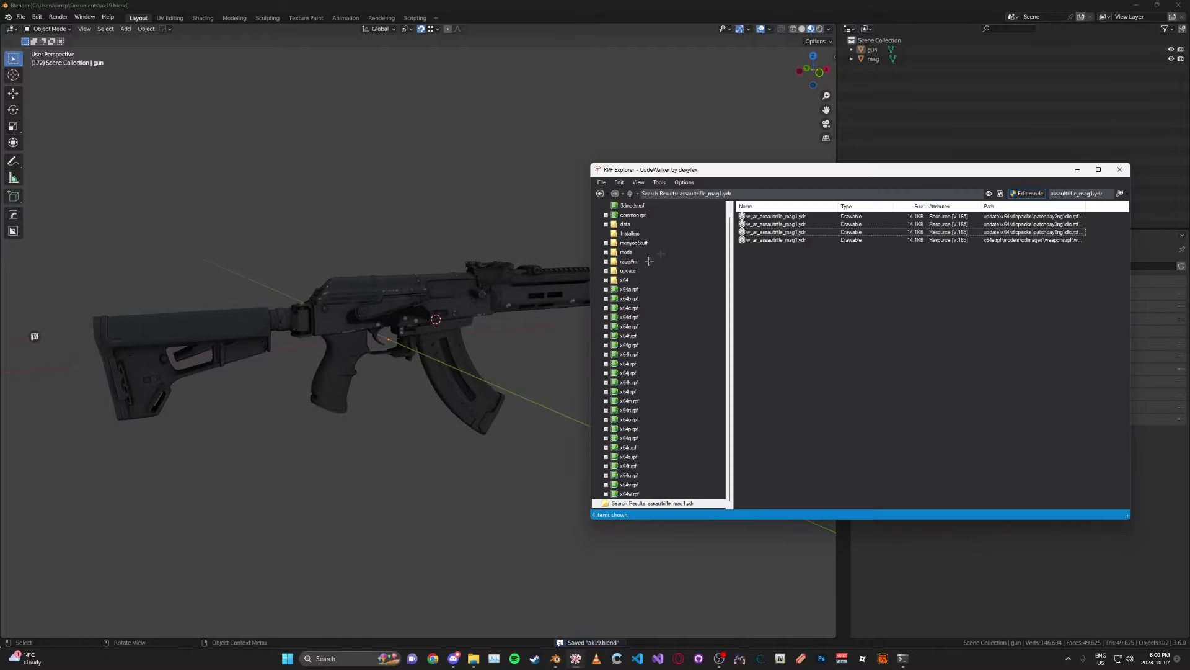
{"action": "left_click_drag", "start_coordinate": [723, 166], "coordinate": [661, 174]}
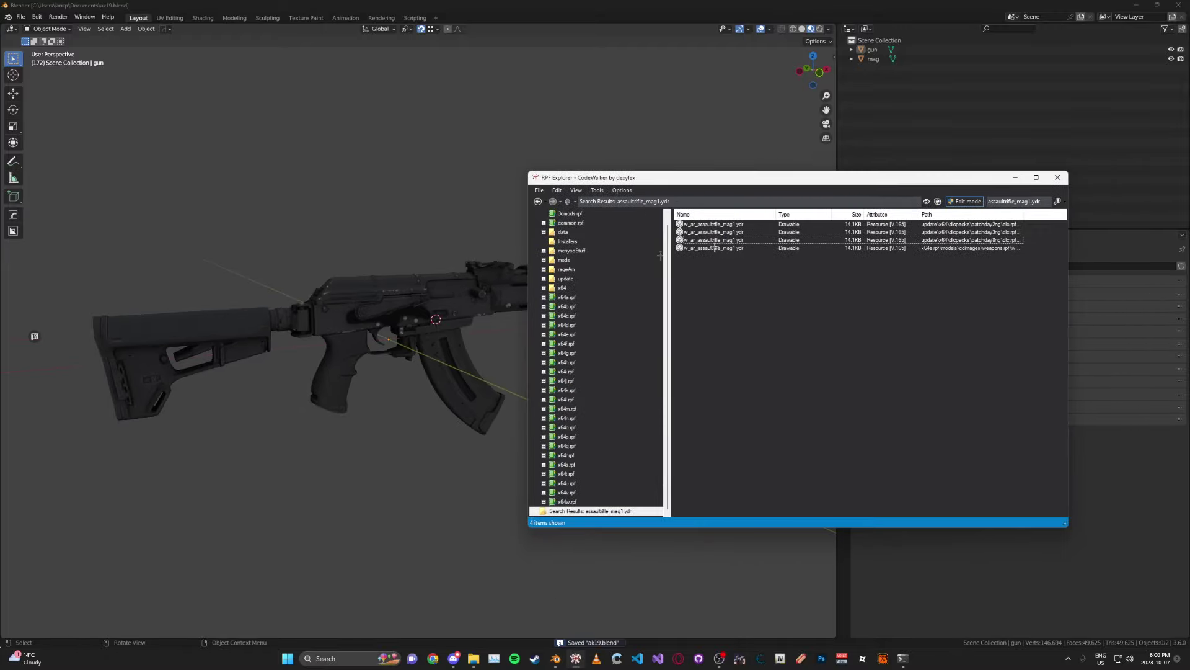
{"action": "key", "text": "alt+Tab"}
{"action": "mouse_move", "coordinate": [611, 285]}
{"action": "middle_mouse_down"}
{"action": "mouse_move", "coordinate": [670, 279]}
{"action": "mouse_move", "coordinate": [609, 275]}
{"action": "middle_mouse_up"}
{"action": "key", "text": "alt+Tab"}
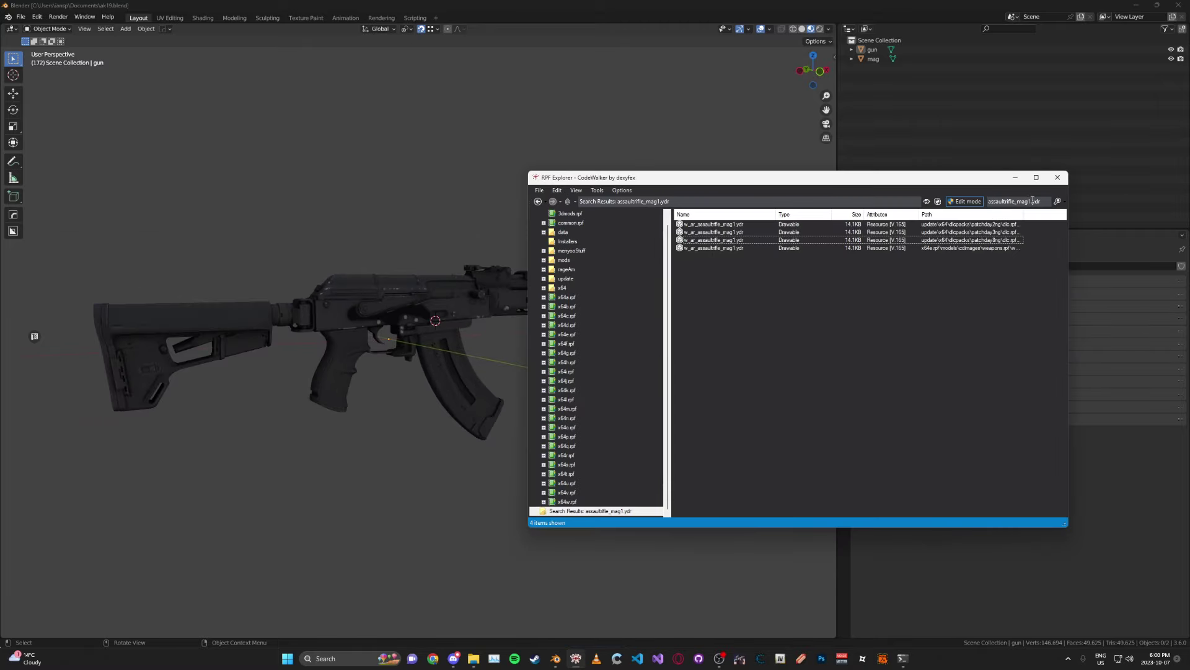
Search the game archives for assaultrifle.ydr and export w_ar_assaultrifle.ydr as XML into the sollumz import weapon folder
{"action": "left_click", "coordinate": [1033, 200]}
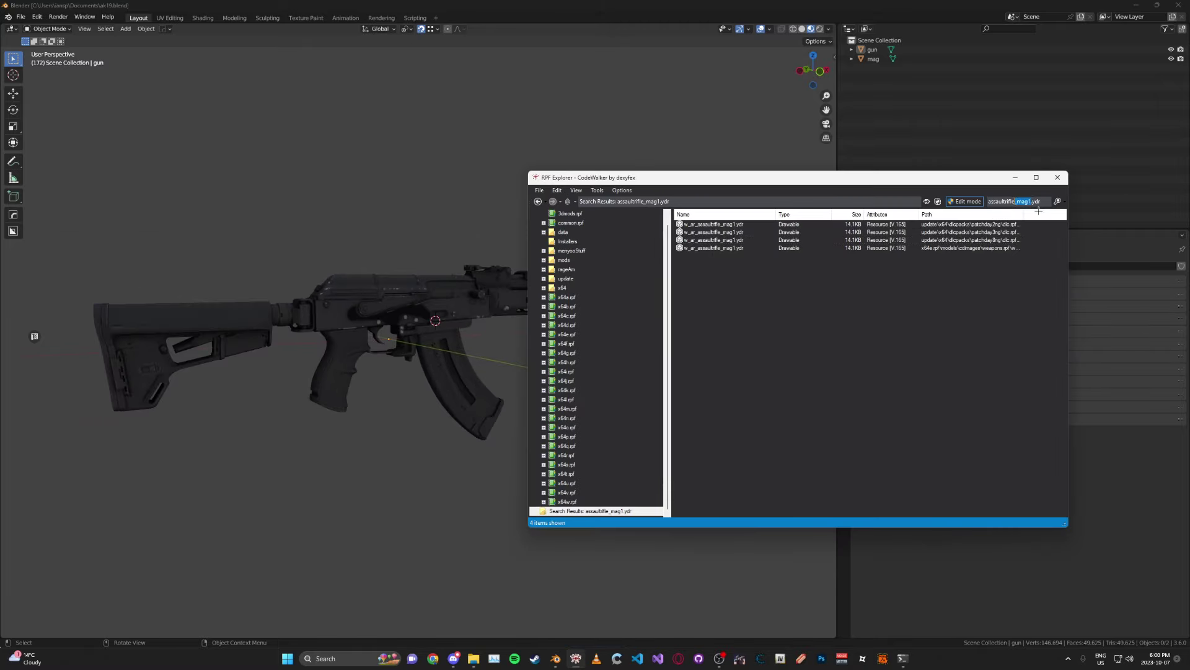
{"action": "key", "text": "Return"}
{"action": "right_click", "coordinate": [737, 240]}
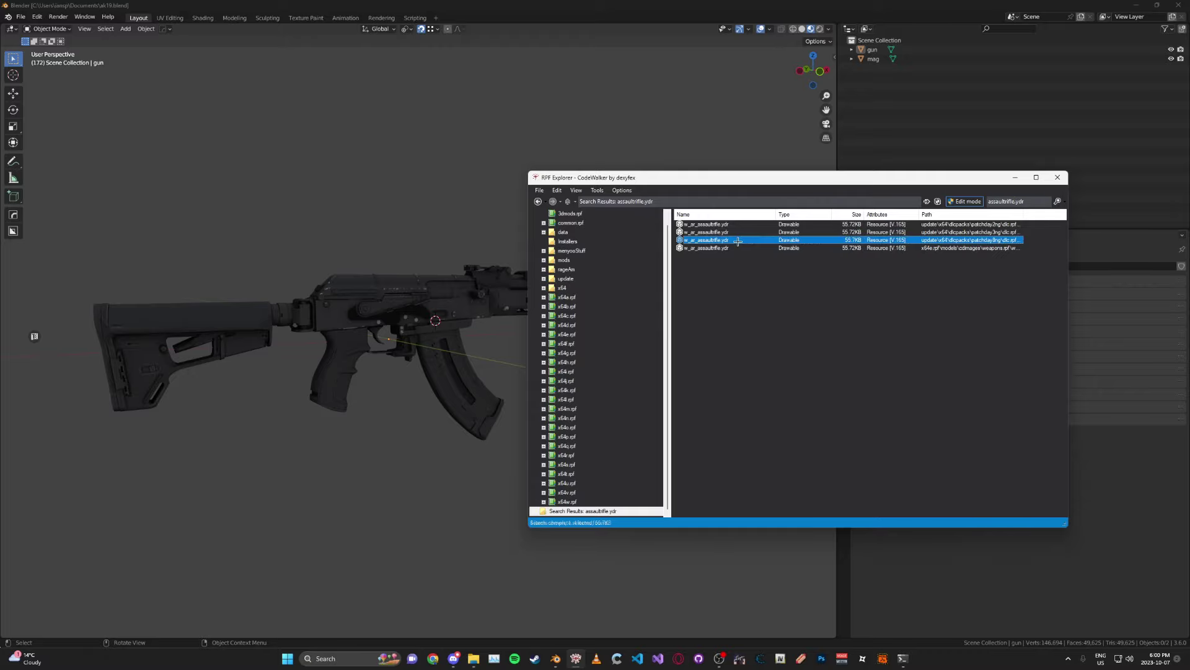
{"action": "left_click", "coordinate": [770, 270]}
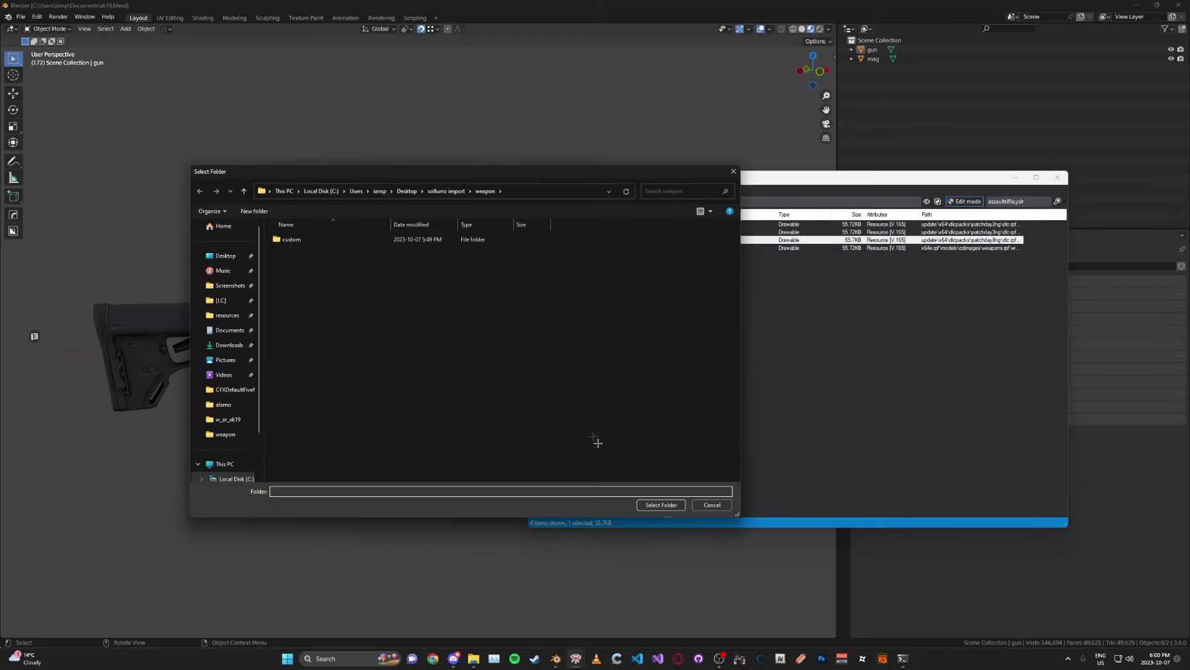
{"action": "left_click", "coordinate": [661, 505]}
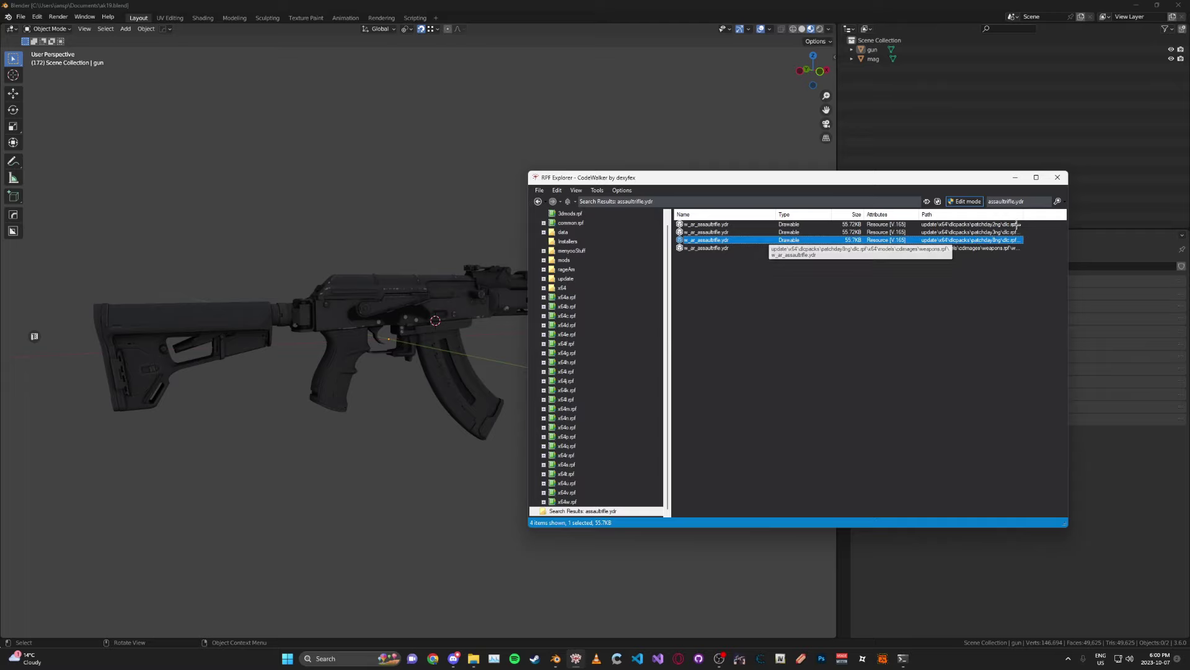
Search for assaultrifle_mag1.ydr, export w_ar_assaultrifle_mag1.ydr as XML into the weapon folder, and return to Blender
{"action": "double_click", "coordinate": [1025, 201]}
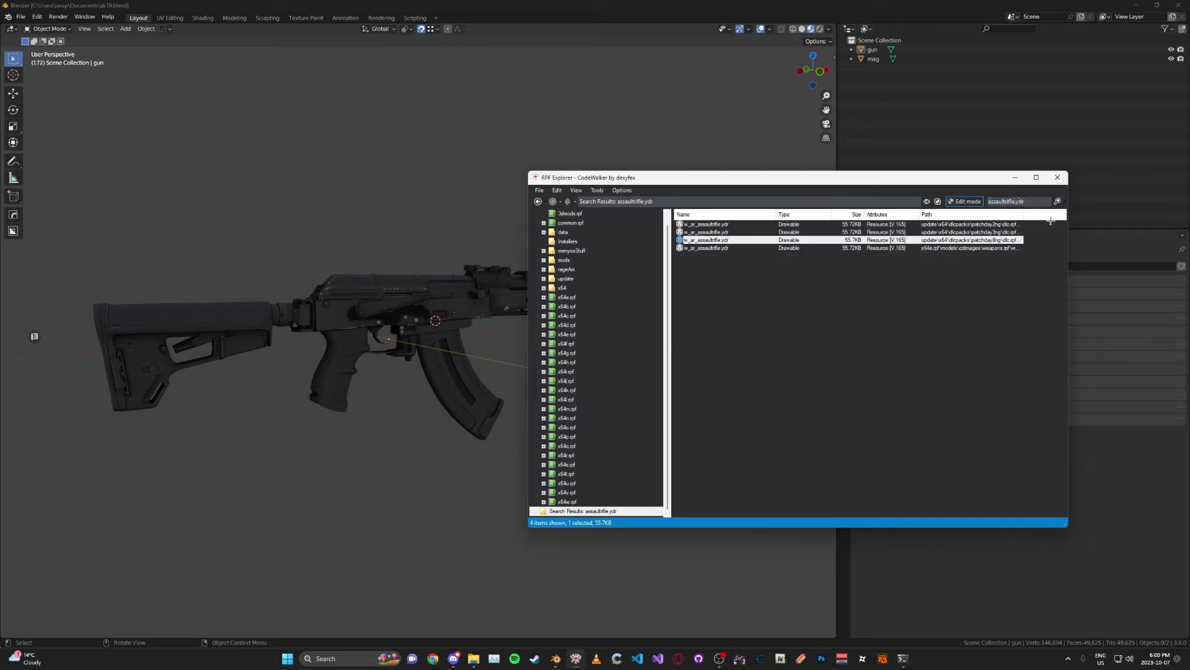
{"action": "key", "text": "Return"}
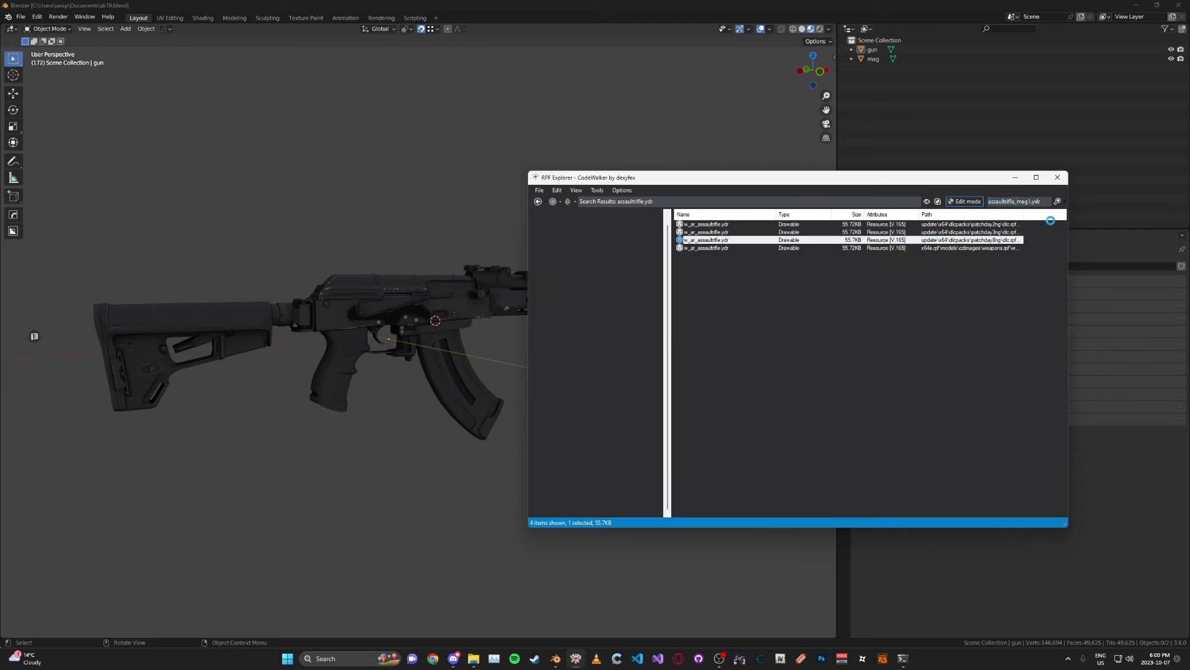
{"action": "right_click", "coordinate": [753, 240]}
{"action": "left_click", "coordinate": [781, 269]}
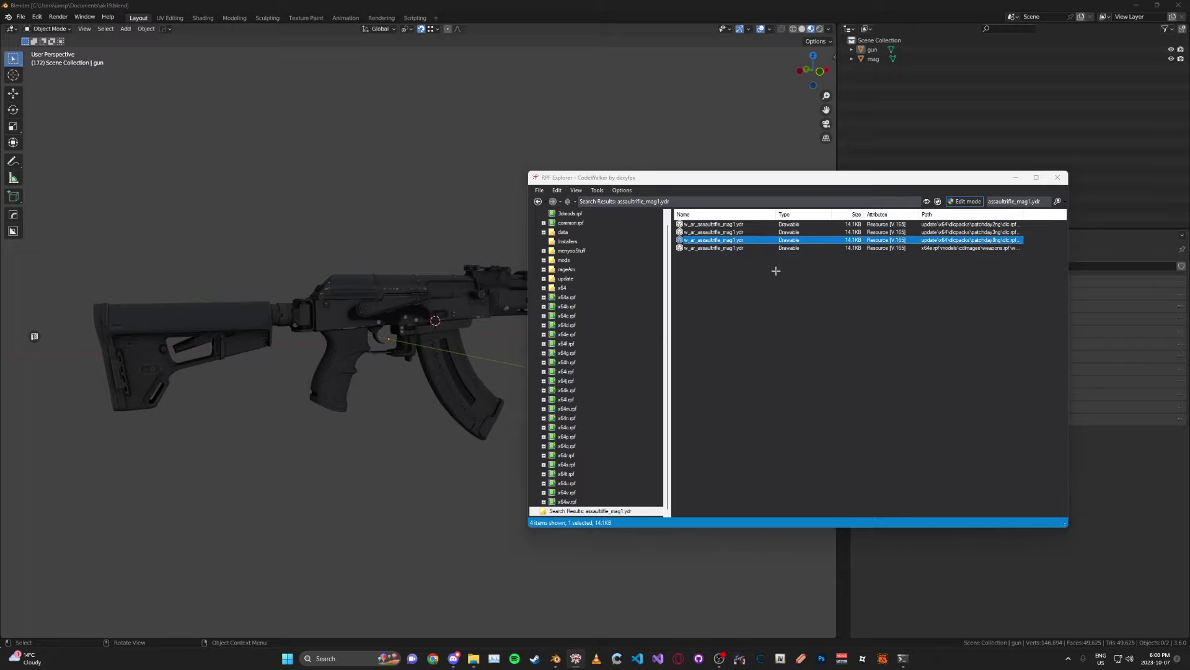
{"action": "left_click", "coordinate": [661, 505]}
{"action": "left_click", "coordinate": [440, 472]}
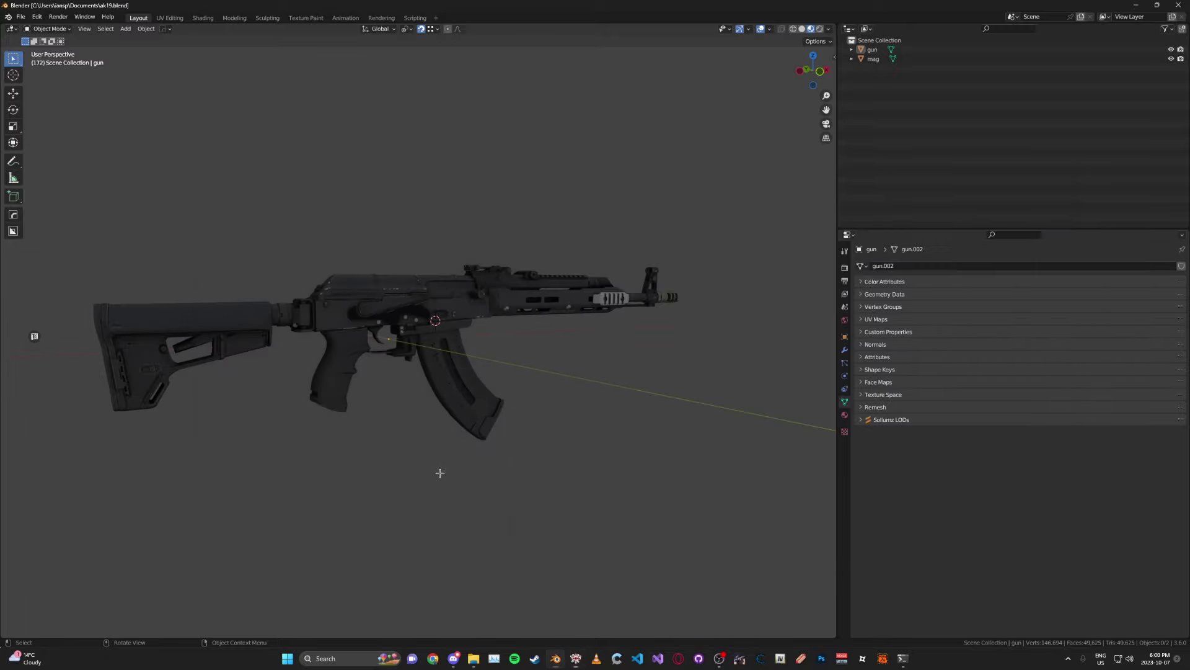
Save the scene and import the CodeWalker XML files w_ar_assaultrifle.ydr.xml and w_ar_assaultrifle_mag1.ydr.xml from the weapon folder
{"action": "key", "text": "ctrl+s"}
{"action": "key", "text": "ctrl+s"}
{"action": "middle_click_drag", "start_coordinate": [646, 292], "coordinate": [589, 298]}
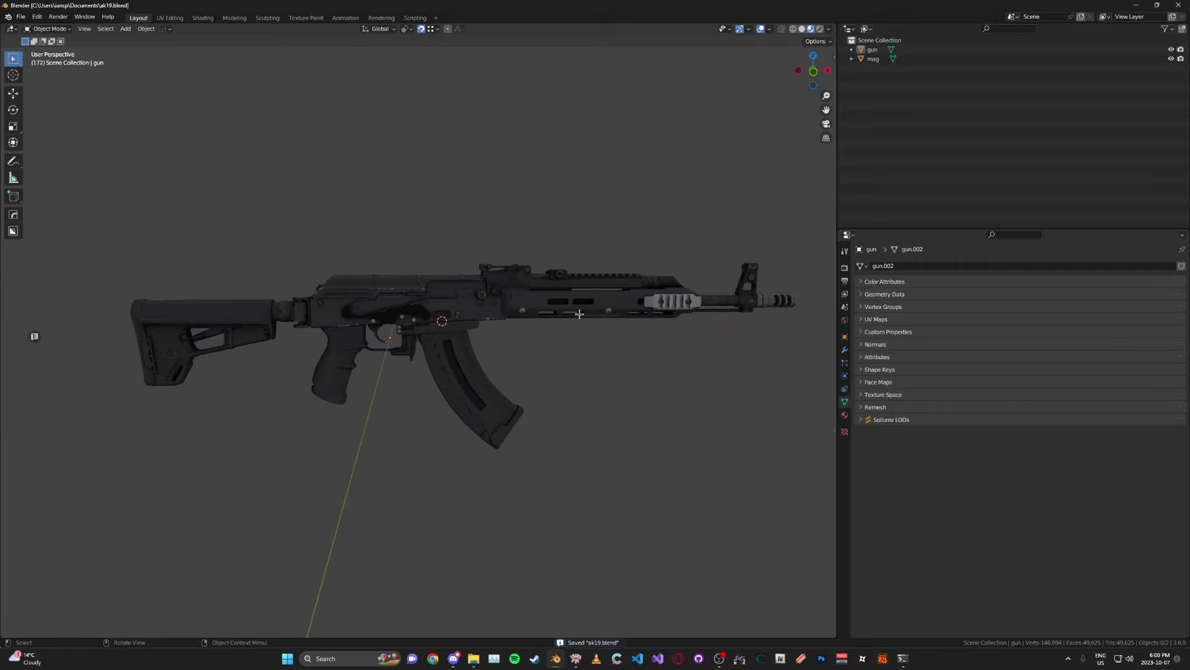
{"action": "key", "text": "n"}
{"action": "left_click", "coordinate": [663, 68]}
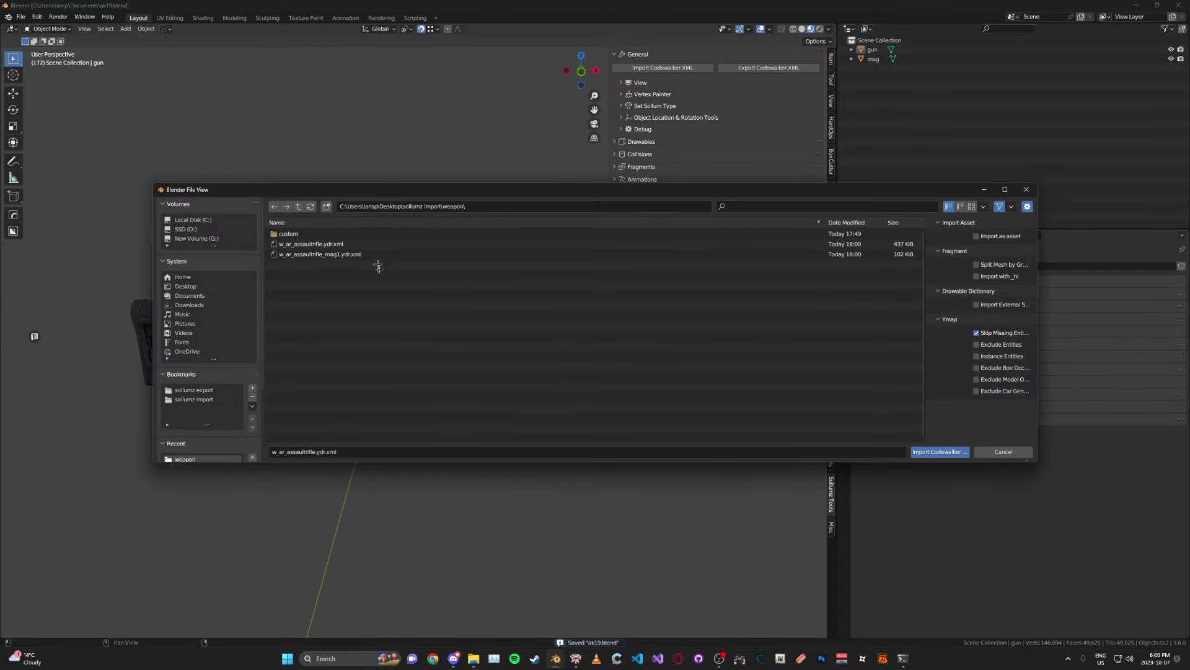
{"action": "key", "text": "a"}
{"action": "left_click", "coordinate": [936, 451]}
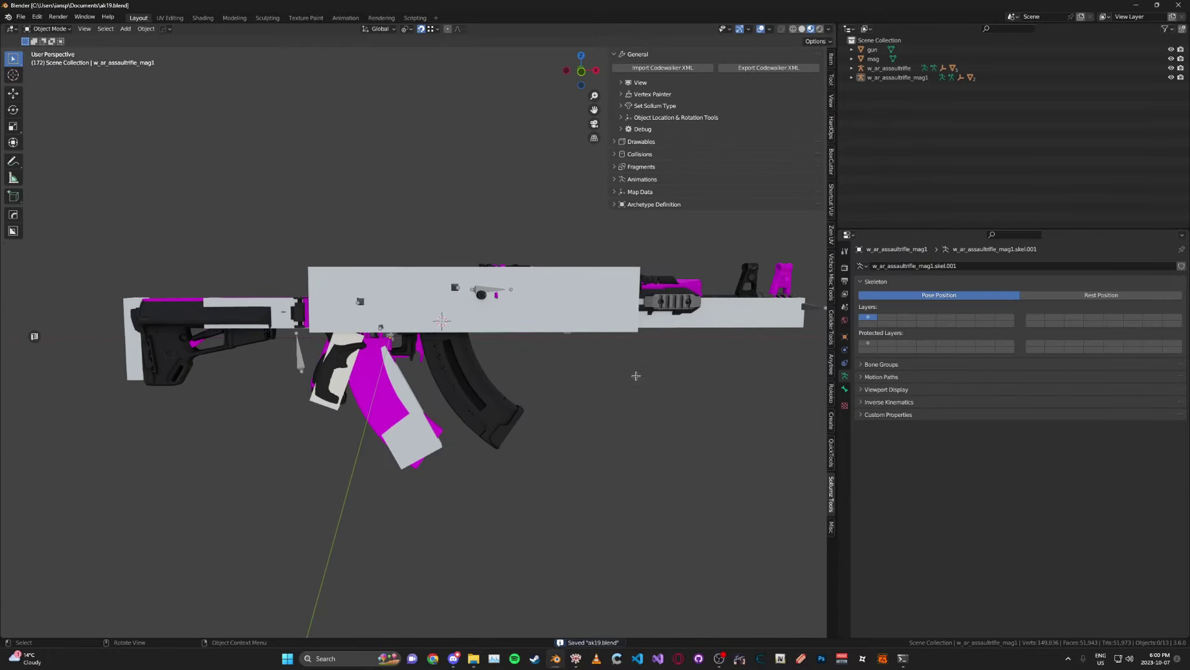
Turn off the display of collisions on the imported rifle and magazine, and save the file
{"action": "middle_click_drag", "start_coordinate": [580, 155], "coordinate": [603, 151]}
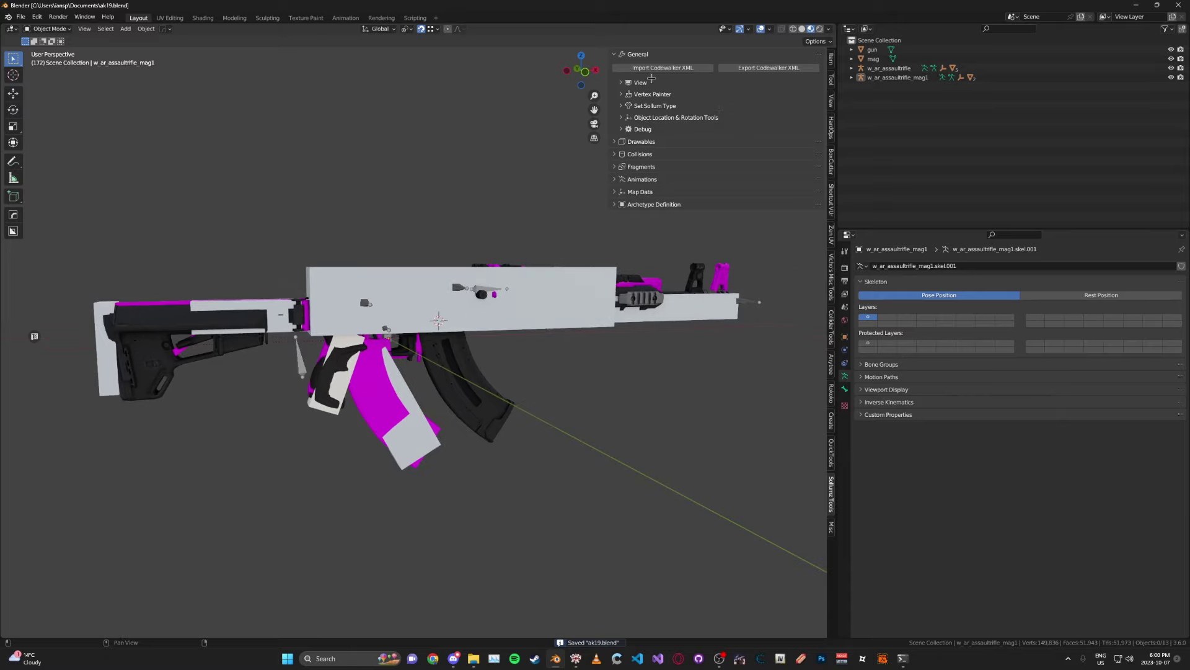
{"action": "left_click", "coordinate": [636, 82]}
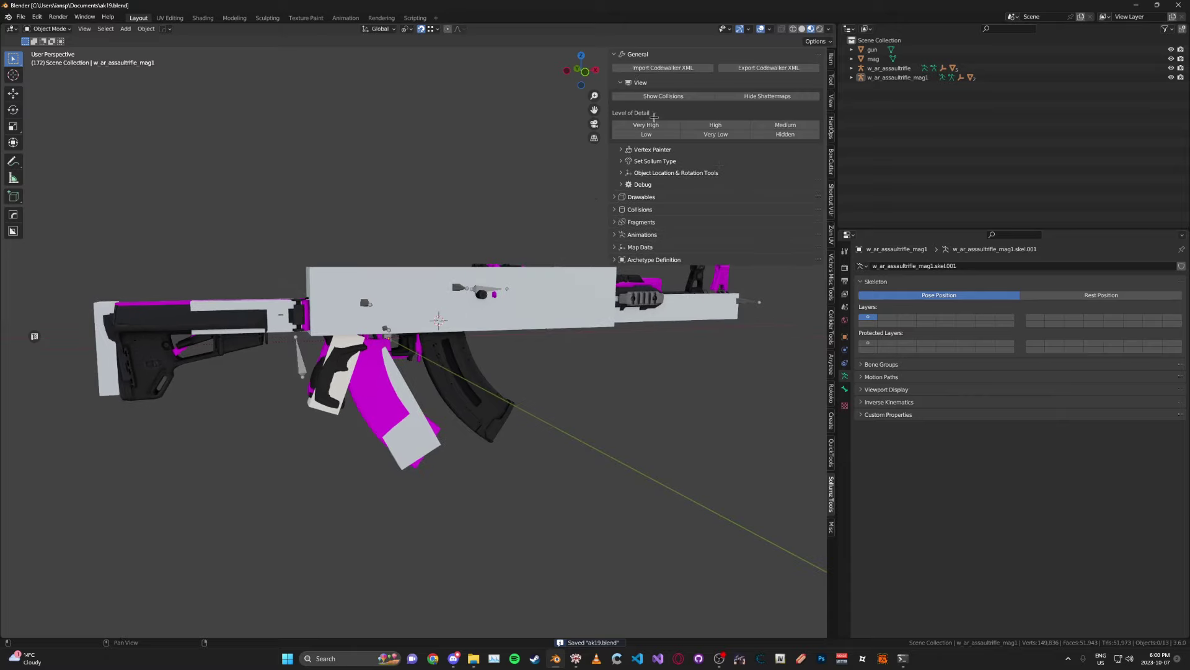
{"action": "left_click", "coordinate": [657, 95]}
{"action": "key", "text": "n"}
{"action": "key", "text": "ctrl+s"}
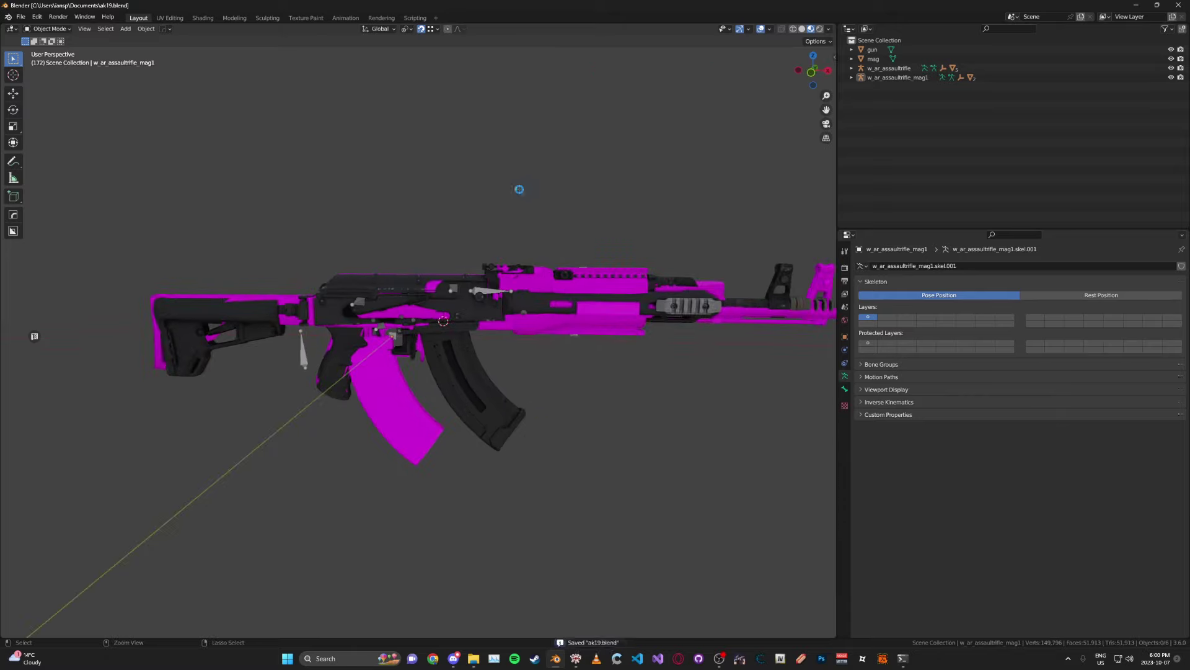
In front view, hide the mag object and the imported w_ar_assaultrifle_mag1, and save the file
{"action": "key", "text": "KP_1"}
{"action": "scroll", "coordinate": [732, 232], "scroll_direction": "up", "scroll_amount": 1}
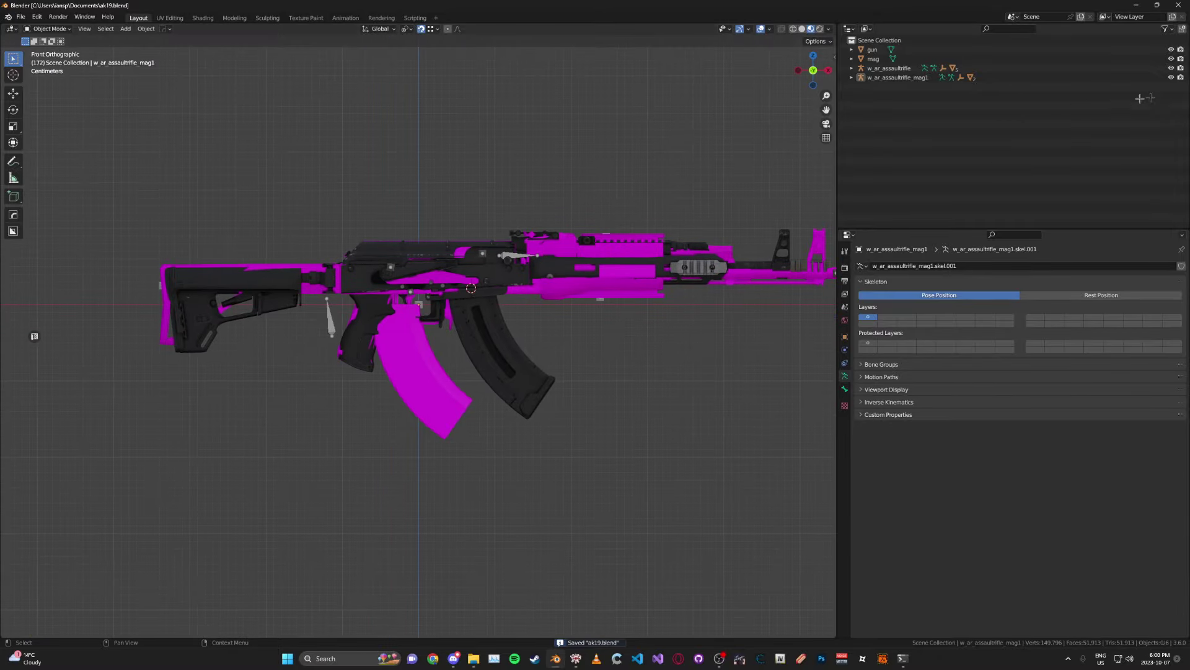
{"action": "left_click", "coordinate": [1171, 77]}
{"action": "left_click", "coordinate": [1172, 59]}
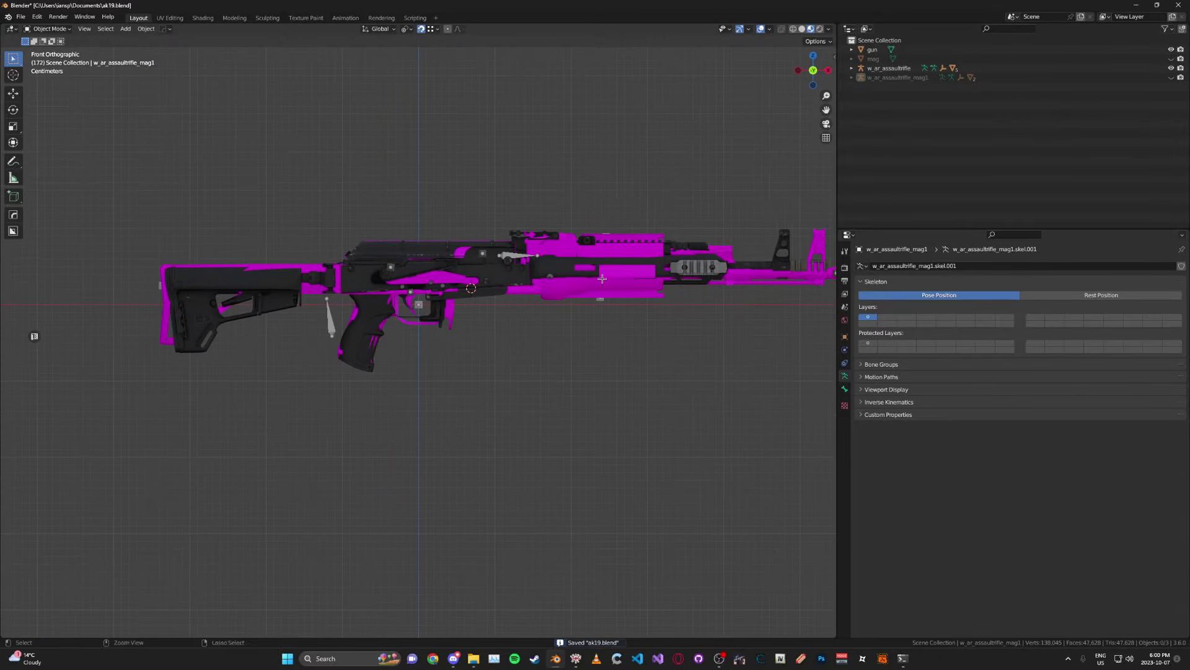
{"action": "key", "text": "ctrl+s"}
{"action": "middle_click_drag", "start_coordinate": [602, 278], "coordinate": [554, 290], "text": "shift"}
{"action": "middle_click_drag", "start_coordinate": [472, 250], "coordinate": [535, 258], "text": "shift"}
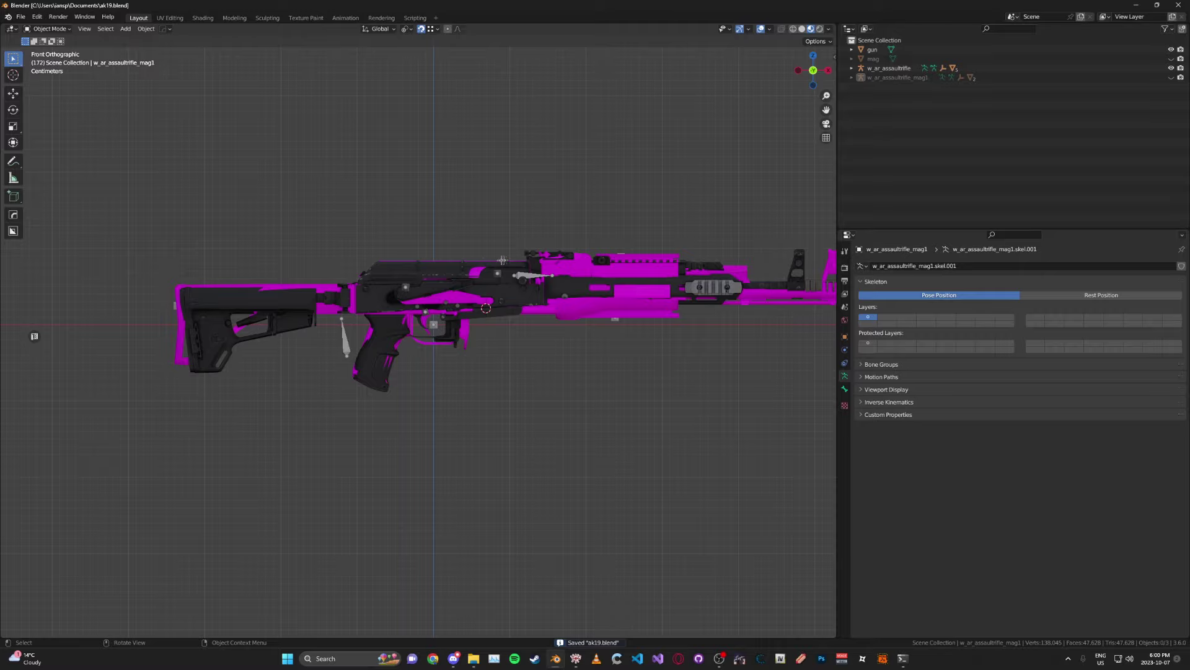
Move the gun object up along Z by about 0.154 m, clear of the imported assault rifle
{"action": "left_click", "coordinate": [873, 50]}
{"action": "key", "text": "g"}
{"action": "key", "text": "z"}
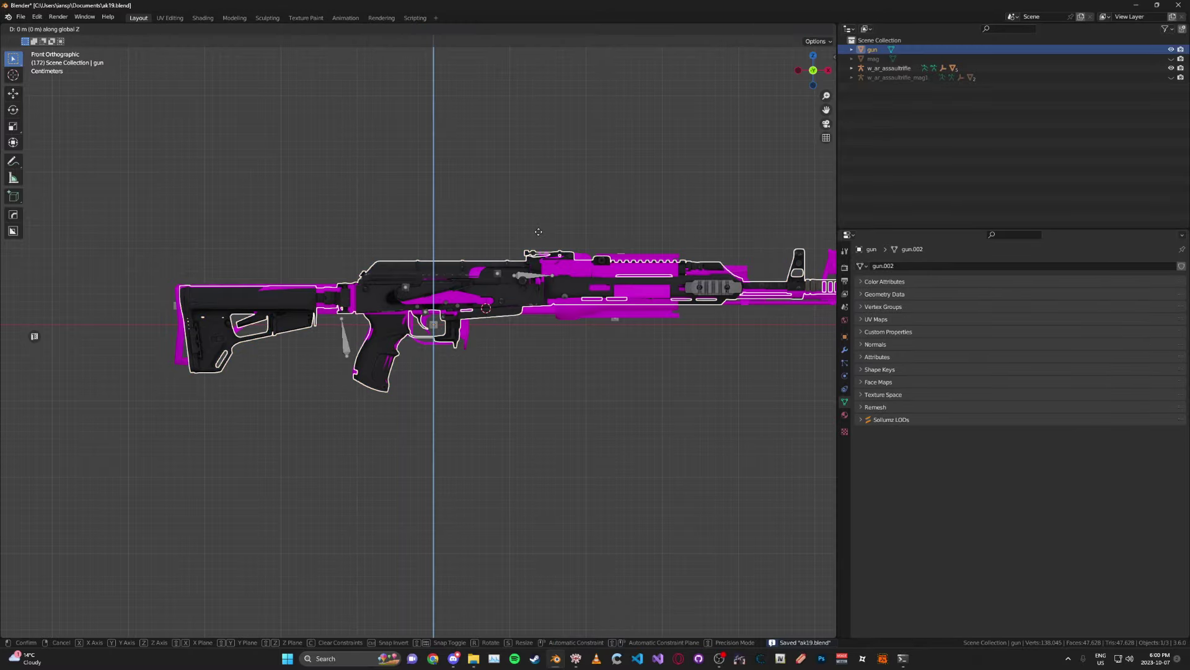
{"action": "left_click", "coordinate": [555, 125]}
{"action": "middle_click_drag", "start_coordinate": [448, 211], "coordinate": [513, 222]}
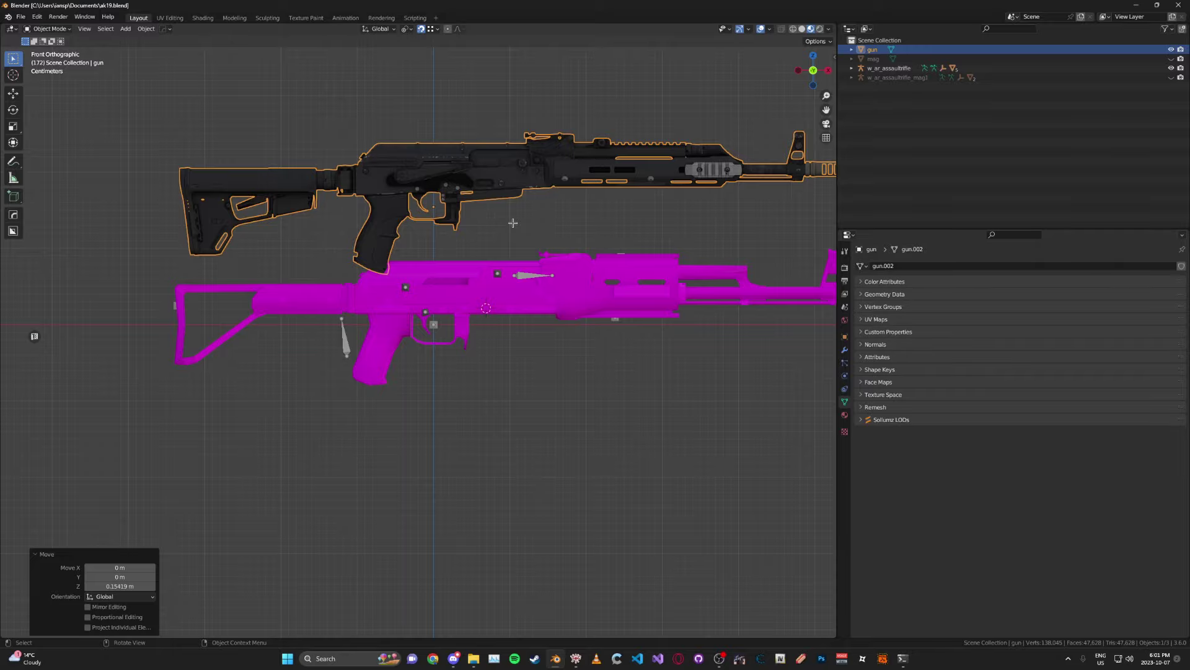
Lower the gun along Z by about 0.143 m and a further 0.006 m, lining its grip up with the imported rifle's
{"action": "key", "text": "g"}
{"action": "key", "text": "z"}
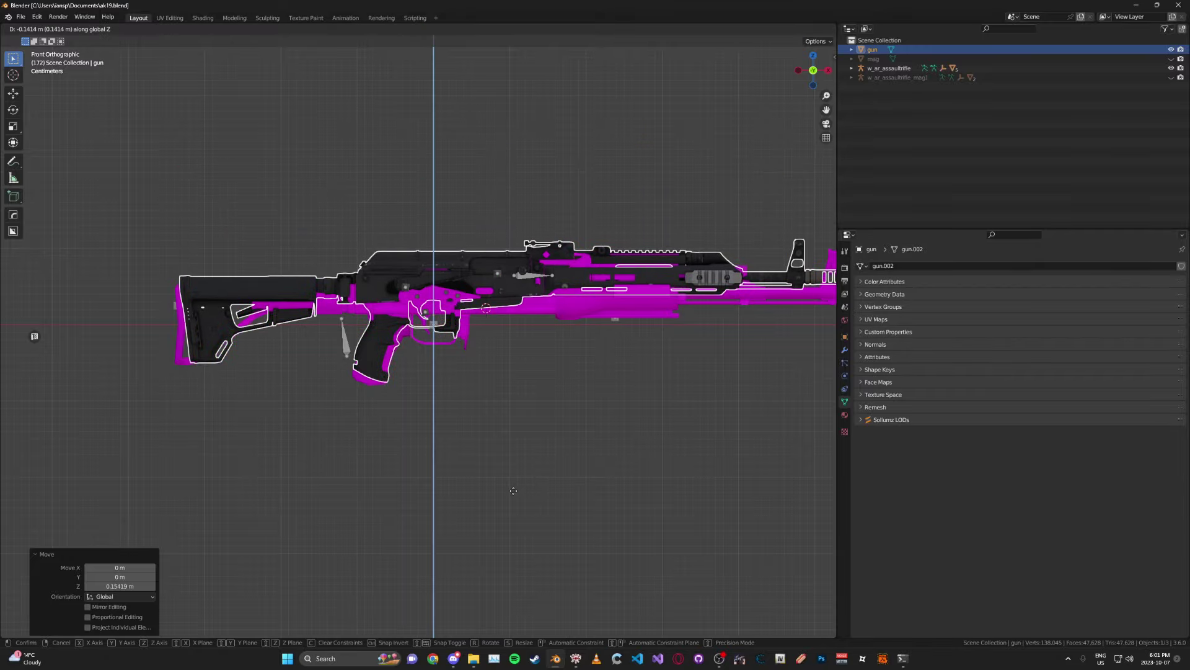
{"action": "scroll", "coordinate": [474, 374], "scroll_direction": "up", "scroll_amount": 5}
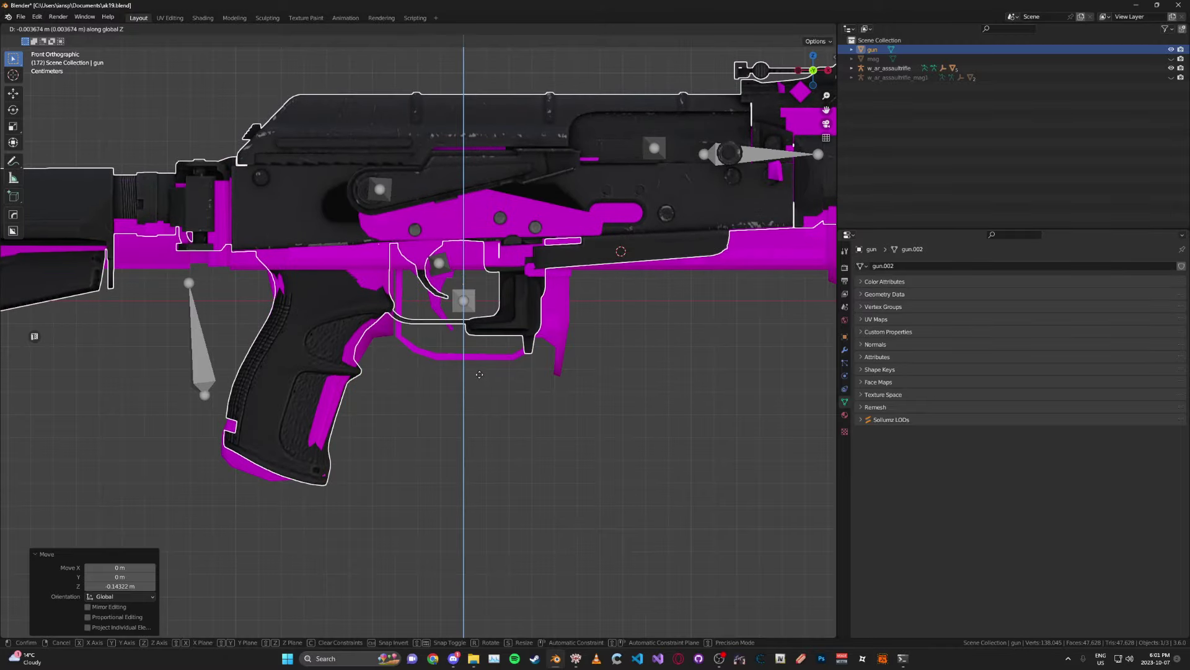
{"action": "left_click", "coordinate": [479, 374]}
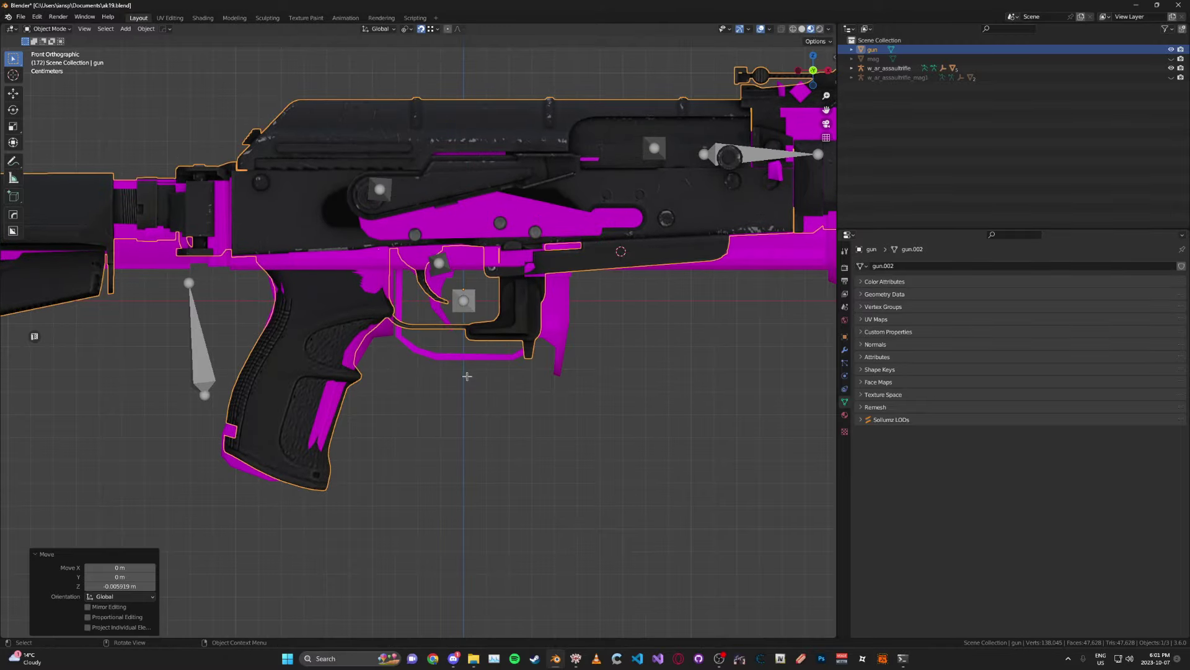
From the left view, lower the gun along Z by about 0.005 m to match the imported rifle's sight height, and save
{"action": "middle_click_drag", "start_coordinate": [467, 376], "coordinate": [570, 383], "text": "alt"}
{"action": "scroll", "coordinate": [570, 383], "scroll_direction": "up", "scroll_amount": 8}
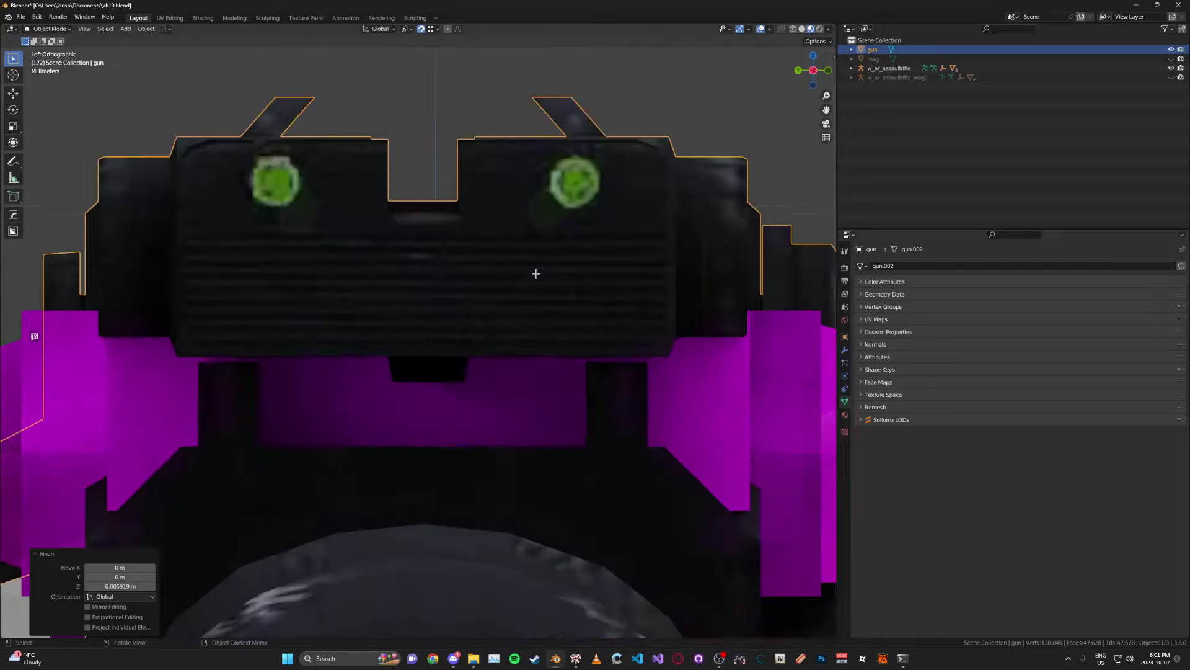
{"action": "key", "text": "g"}
{"action": "key", "text": "z"}
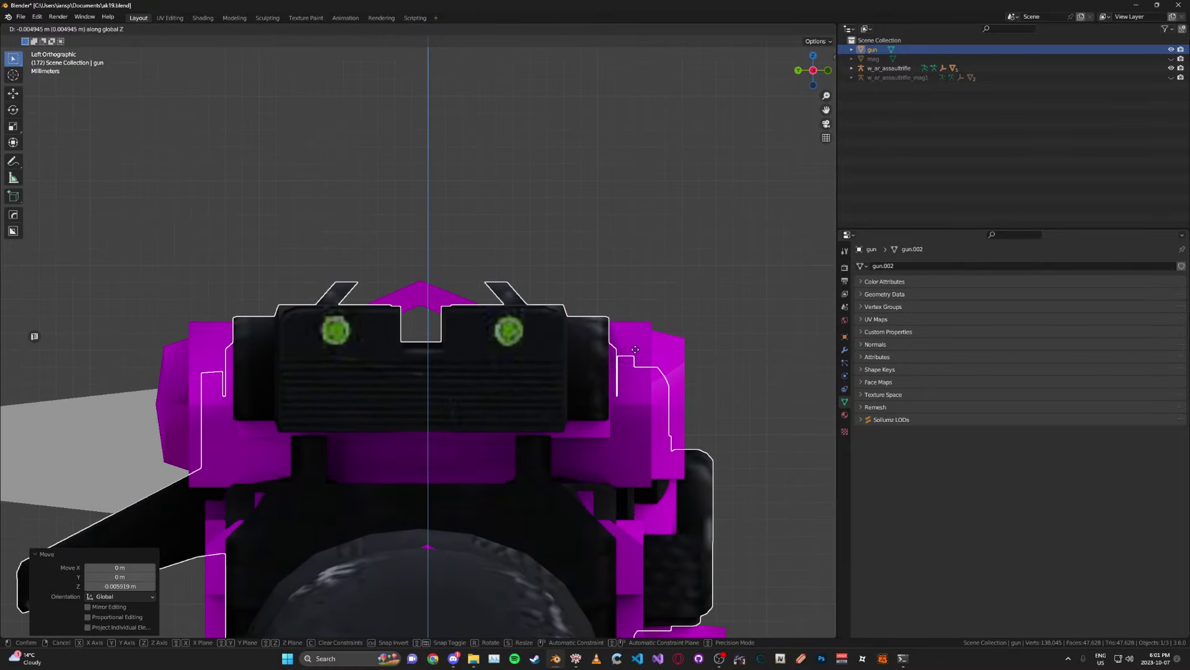
{"action": "left_click", "coordinate": [636, 346]}
{"action": "key", "text": "ctrl+s"}
Check the gun's alignment with the imported rifle from front and left, and apply all transforms to the gun
{"action": "scroll", "coordinate": [647, 331], "scroll_direction": "down", "scroll_amount": 7}
{"action": "middle_click_drag", "start_coordinate": [648, 329], "coordinate": [483, 255], "text": "alt"}
{"action": "scroll", "coordinate": [494, 320], "scroll_direction": "down", "scroll_amount": 9}
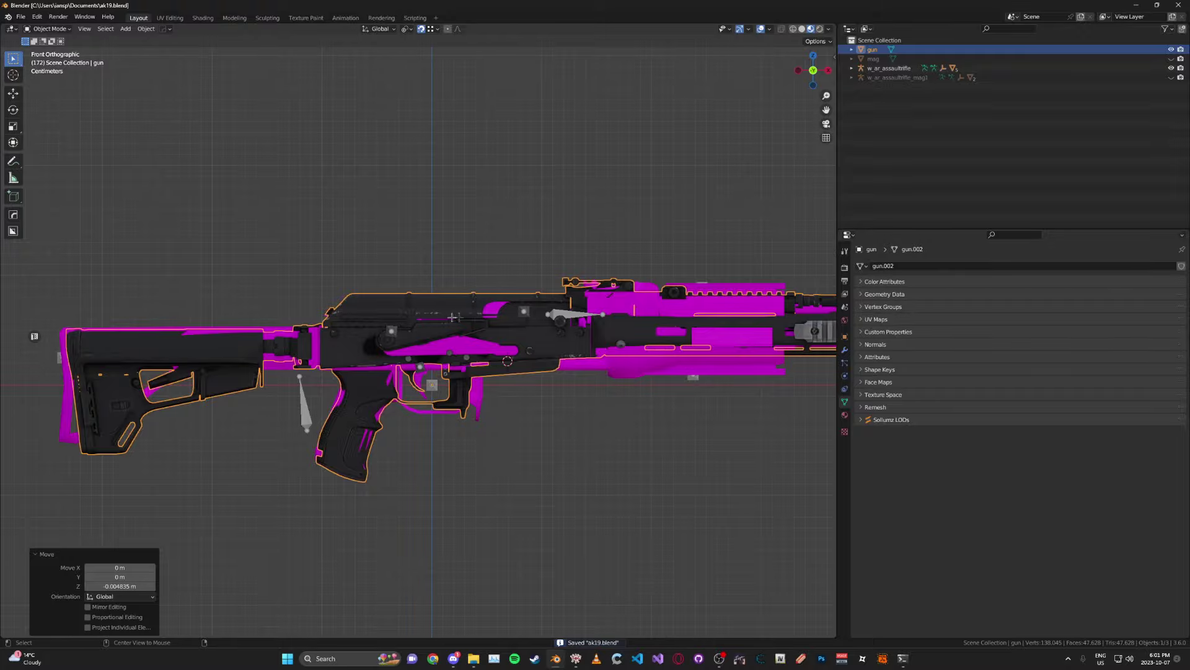
{"action": "middle_click_drag", "start_coordinate": [530, 323], "coordinate": [446, 297], "text": "alt"}
{"action": "scroll", "coordinate": [423, 229], "scroll_direction": "up", "scroll_amount": 5}
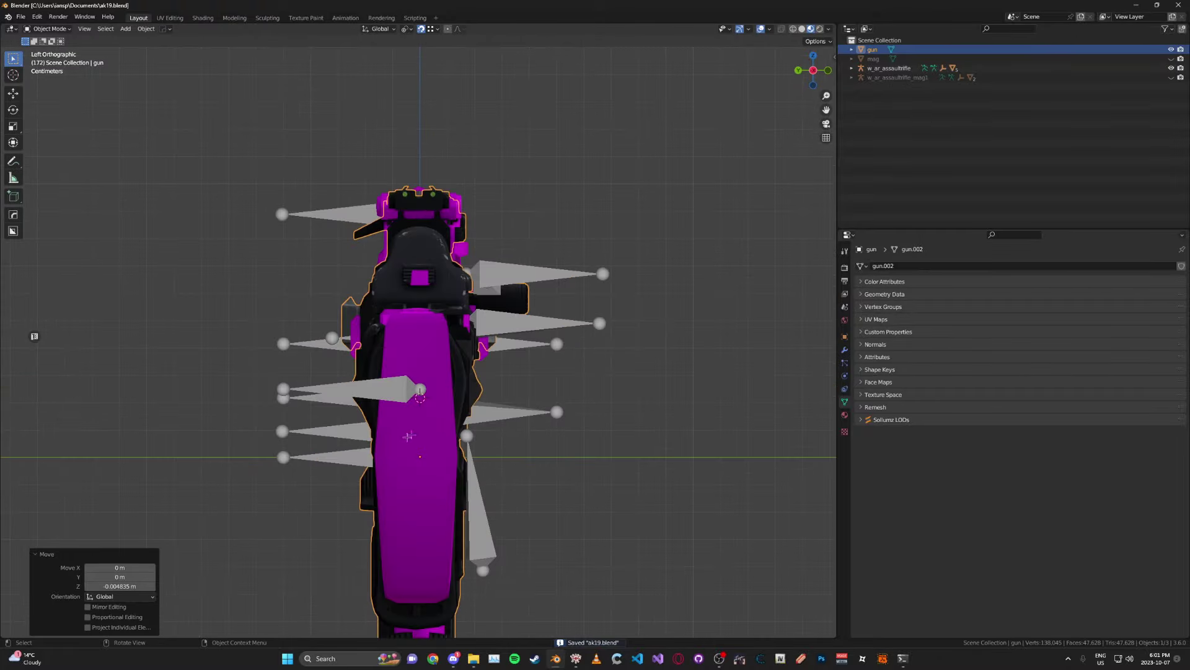
{"action": "middle_click_drag", "start_coordinate": [388, 330], "coordinate": [461, 372]}
{"action": "key", "text": "ctrl+a"}
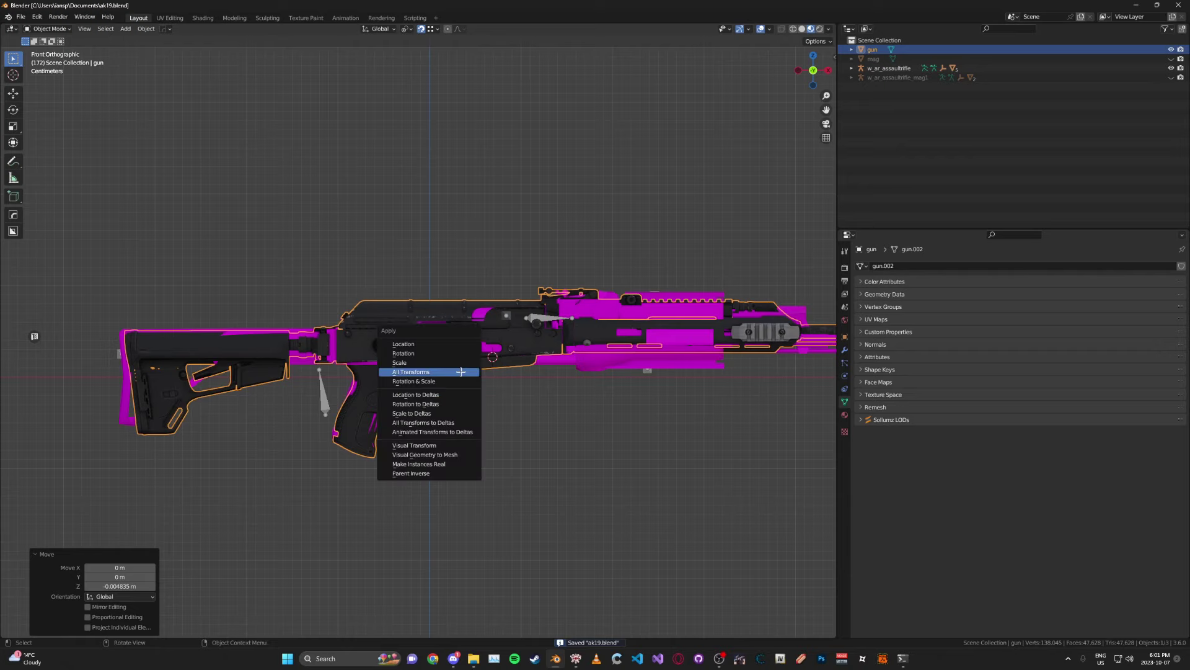
{"action": "left_click", "coordinate": [461, 371]}
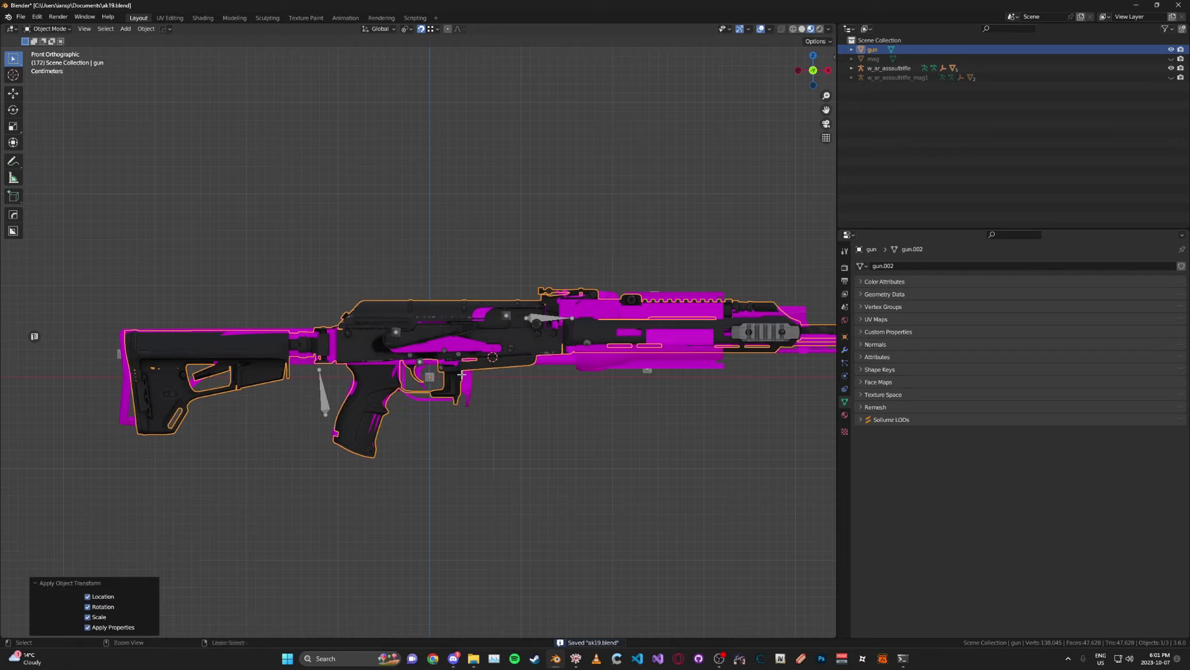
Select the vanilla rifle's Gun_Root mesh under w_ar_assaultrifle, show its vertex groups, and save the file
{"action": "key", "text": "alt+a"}
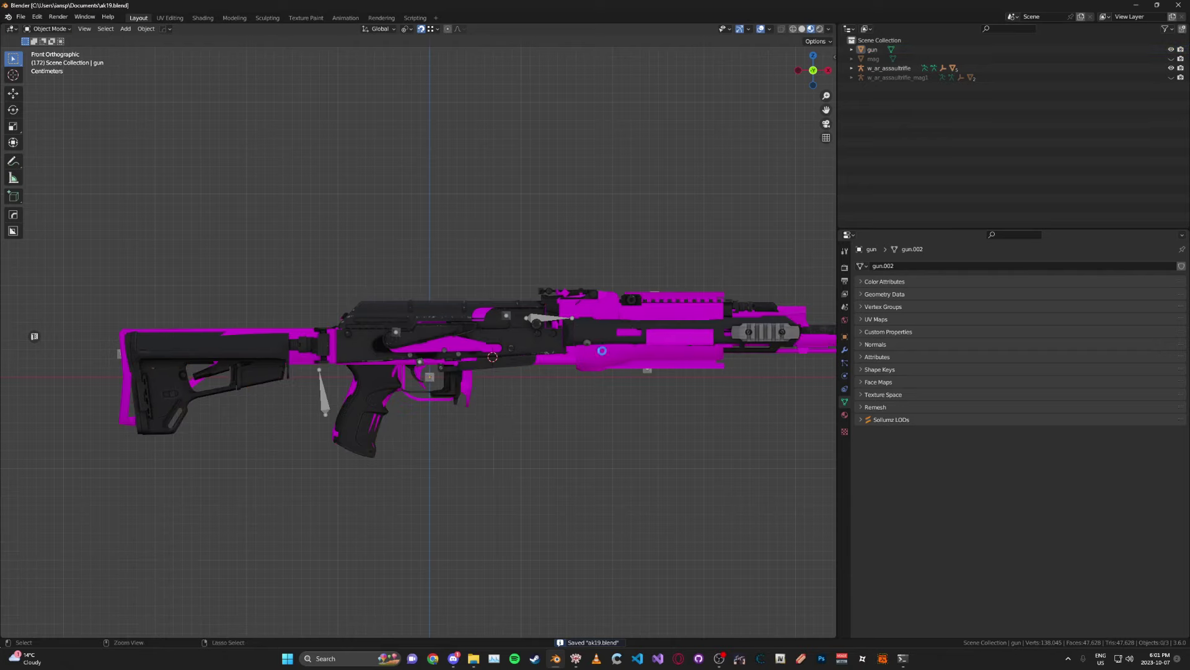
{"action": "middle_click_drag", "start_coordinate": [605, 269], "coordinate": [578, 267]}
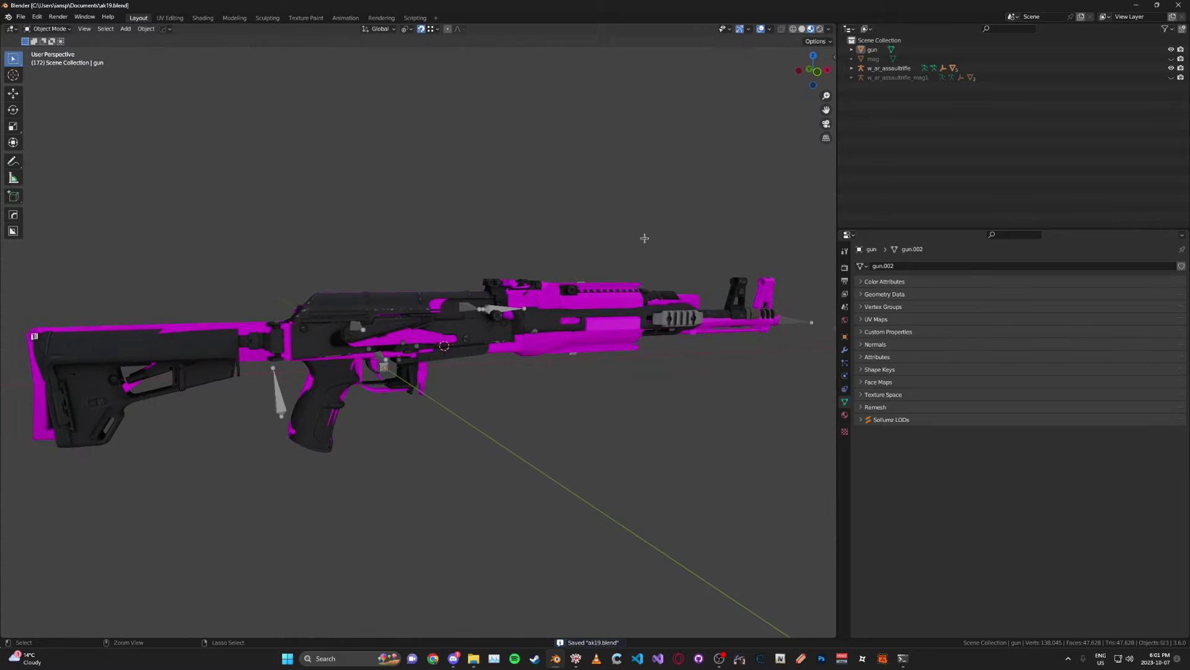
{"action": "left_click", "coordinate": [862, 69]}
{"action": "left_click", "coordinate": [851, 68]}
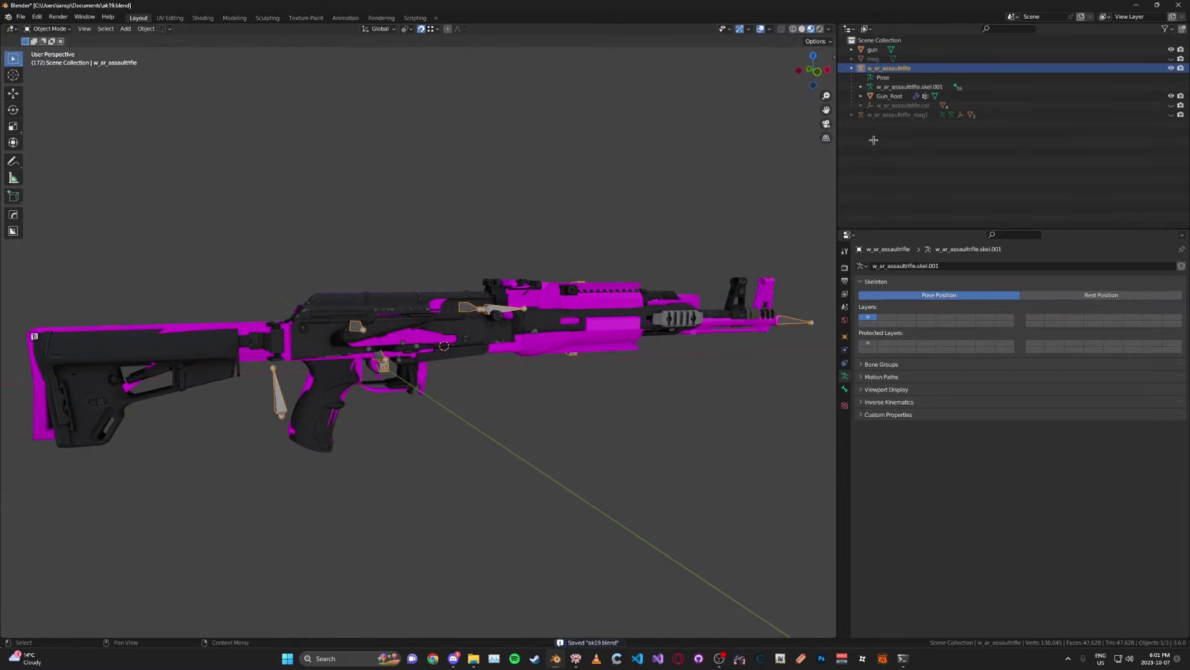
{"action": "left_click", "coordinate": [889, 96]}
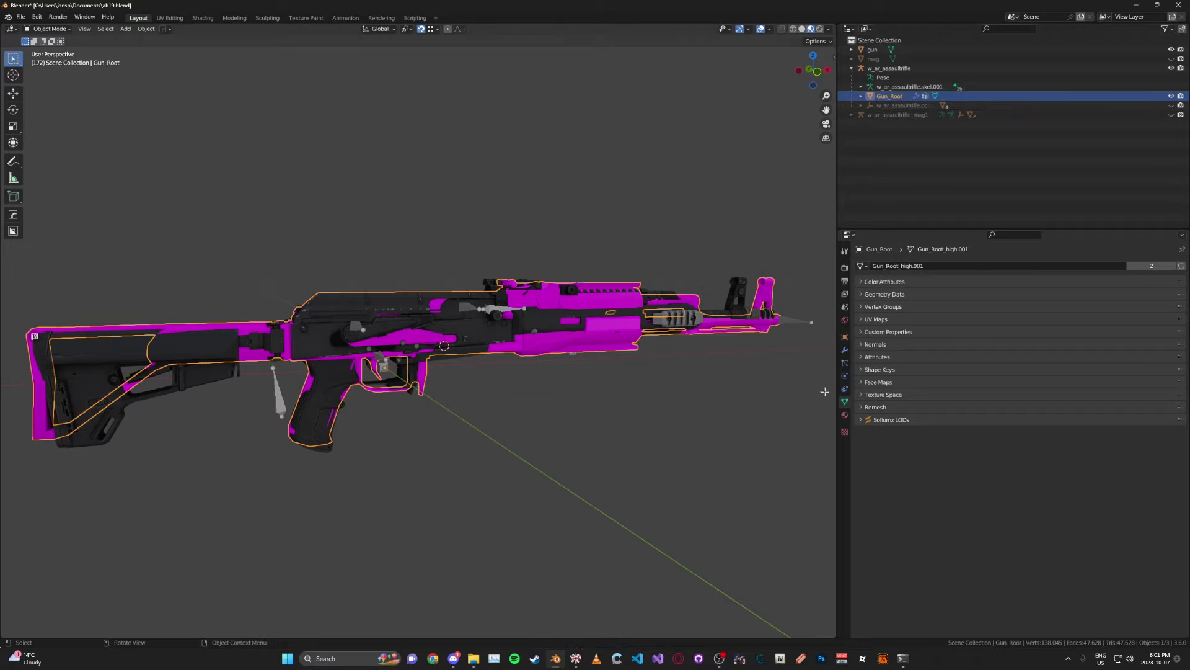
{"action": "left_click", "coordinate": [894, 307]}
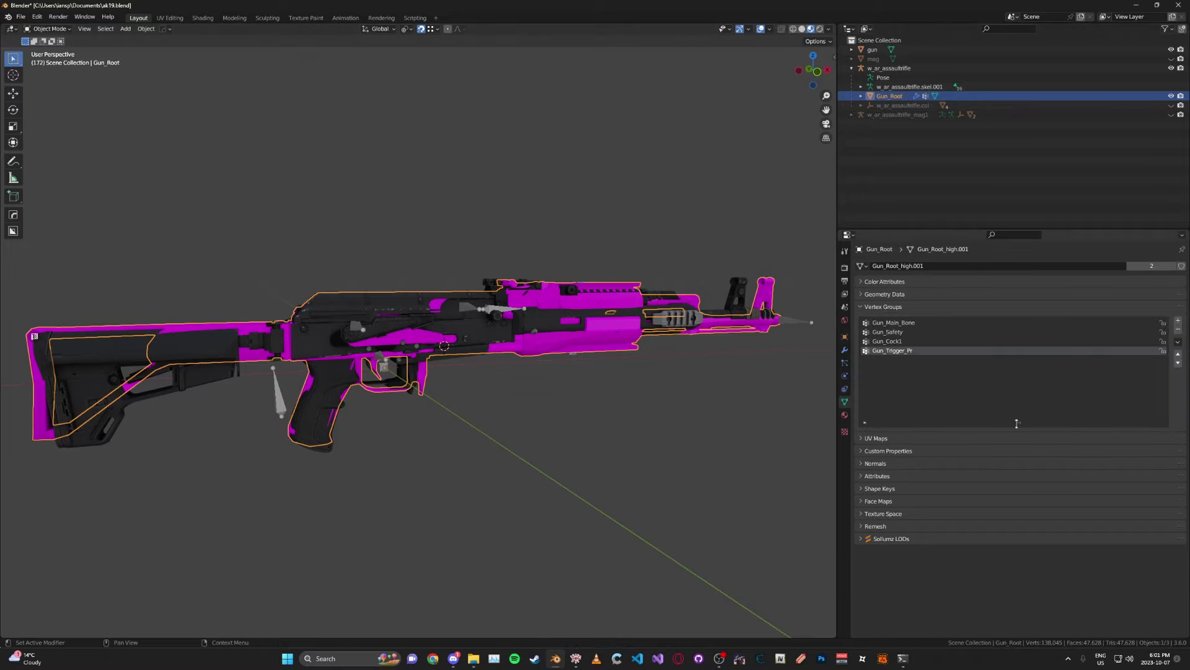
{"action": "left_click_drag", "start_coordinate": [1017, 424], "coordinate": [1017, 385]}
{"action": "key", "text": "ctrl+s"}
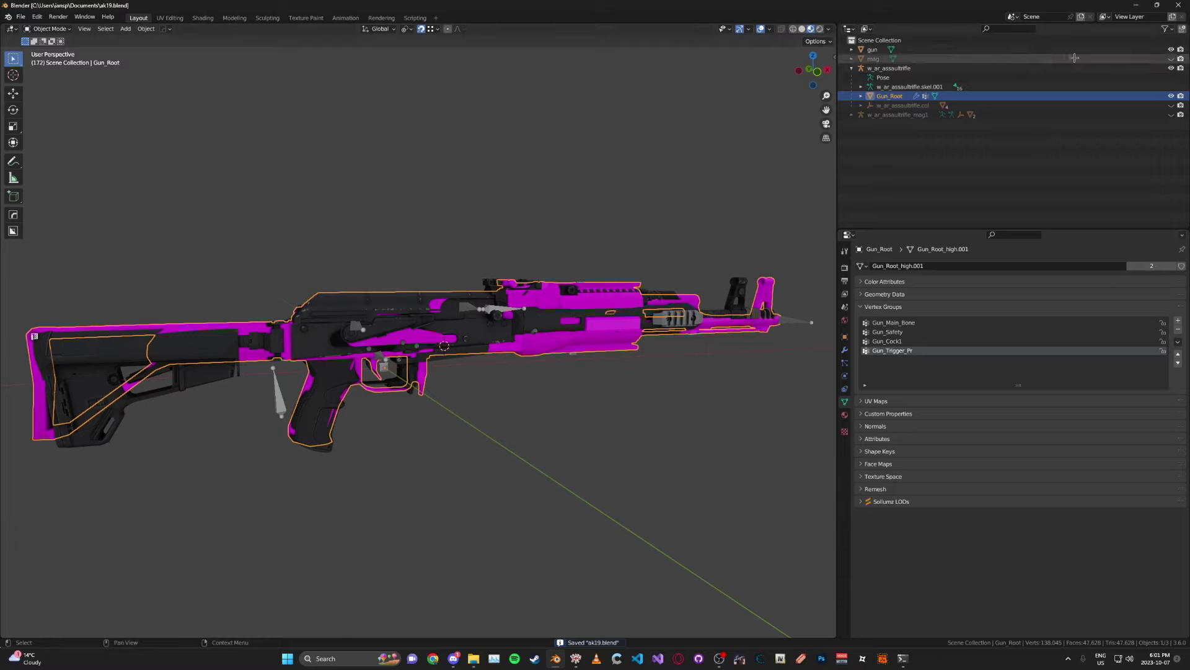
Isolate the vanilla Gun_Root mesh with its skeleton in solid shading and open it for mesh editing
{"action": "key", "text": "shift+h"}
{"action": "key", "text": "z"}
{"action": "mouse_move", "coordinate": [625, 335]}
{"action": "middle_mouse_down"}
{"action": "mouse_move", "coordinate": [589, 354]}
{"action": "mouse_move", "coordinate": [551, 345]}
{"action": "middle_mouse_up"}
{"action": "left_click", "coordinate": [575, 377]}
{"action": "key", "text": "Tab"}
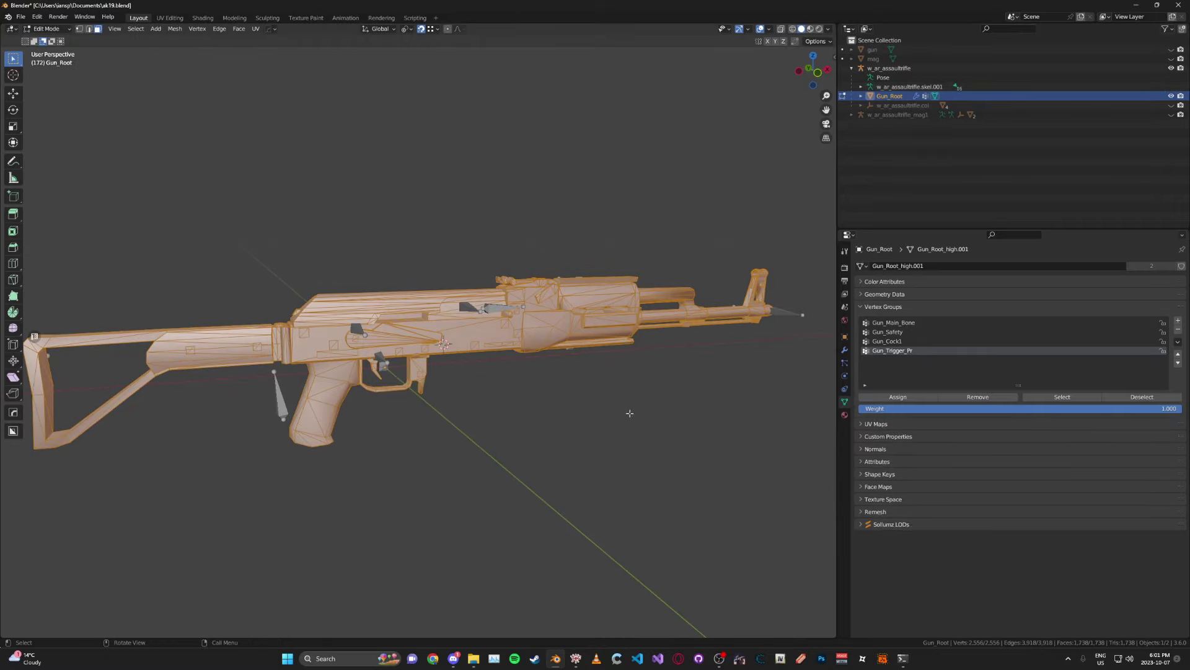
Clear the selection, select the faces of the Gun_Trigger_Pr vertex group, and frame the trigger for inspection
{"action": "key", "text": "alt+a"}
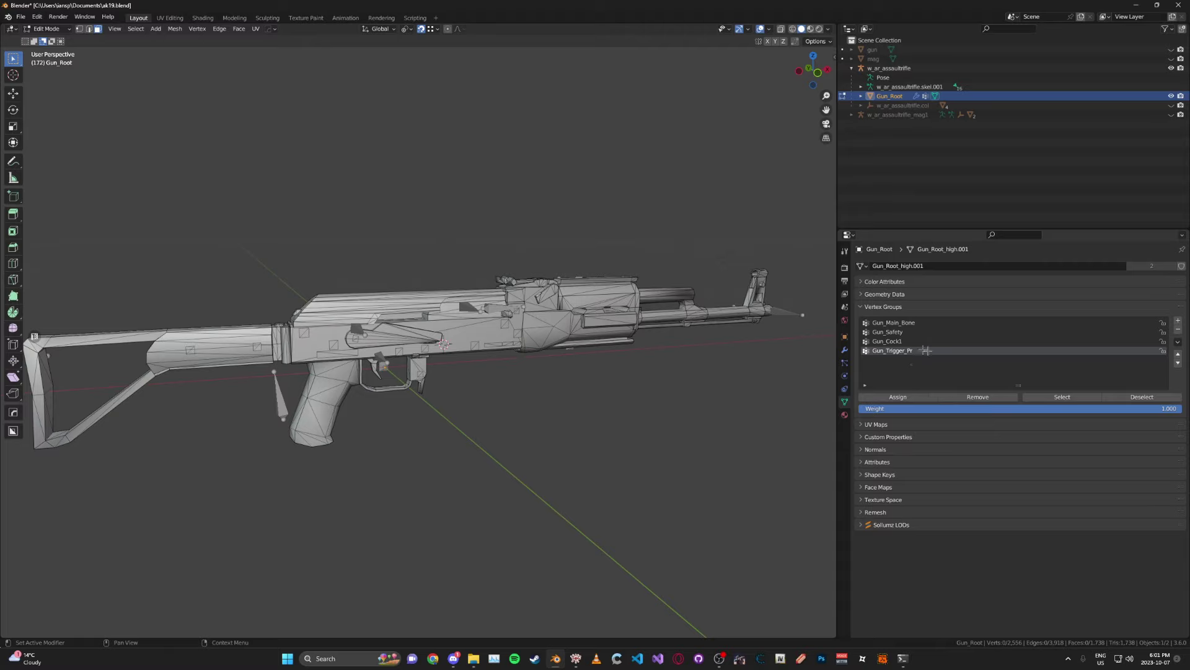
{"action": "left_click", "coordinate": [1062, 397]}
{"action": "scroll", "coordinate": [558, 321], "scroll_direction": "up", "scroll_amount": 4}
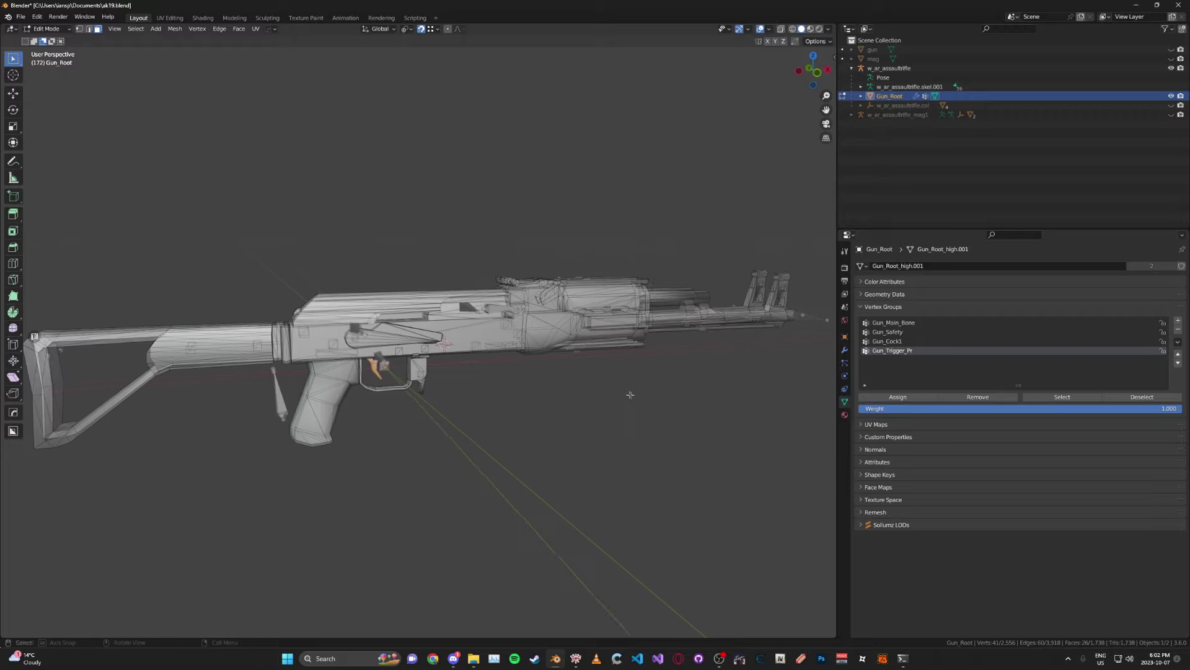
{"action": "key", "text": "KP_Decimal"}
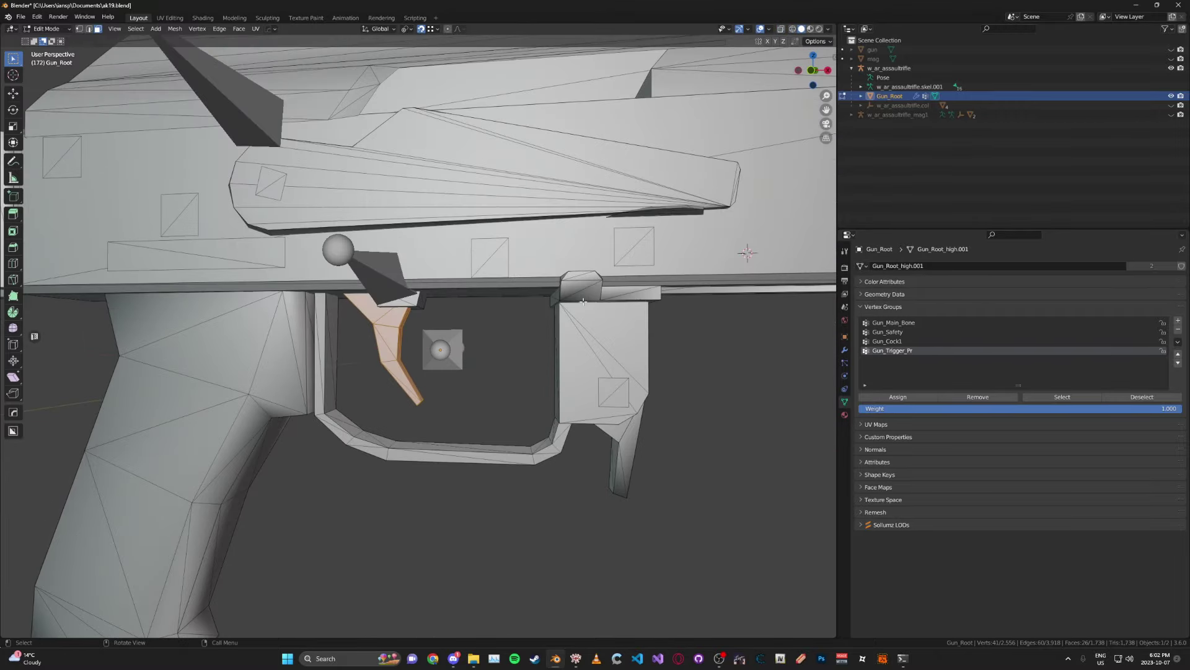
{"action": "middle_click_drag", "start_coordinate": [583, 301], "coordinate": [648, 303]}
{"action": "scroll", "coordinate": [422, 338], "scroll_direction": "down", "scroll_amount": 2}
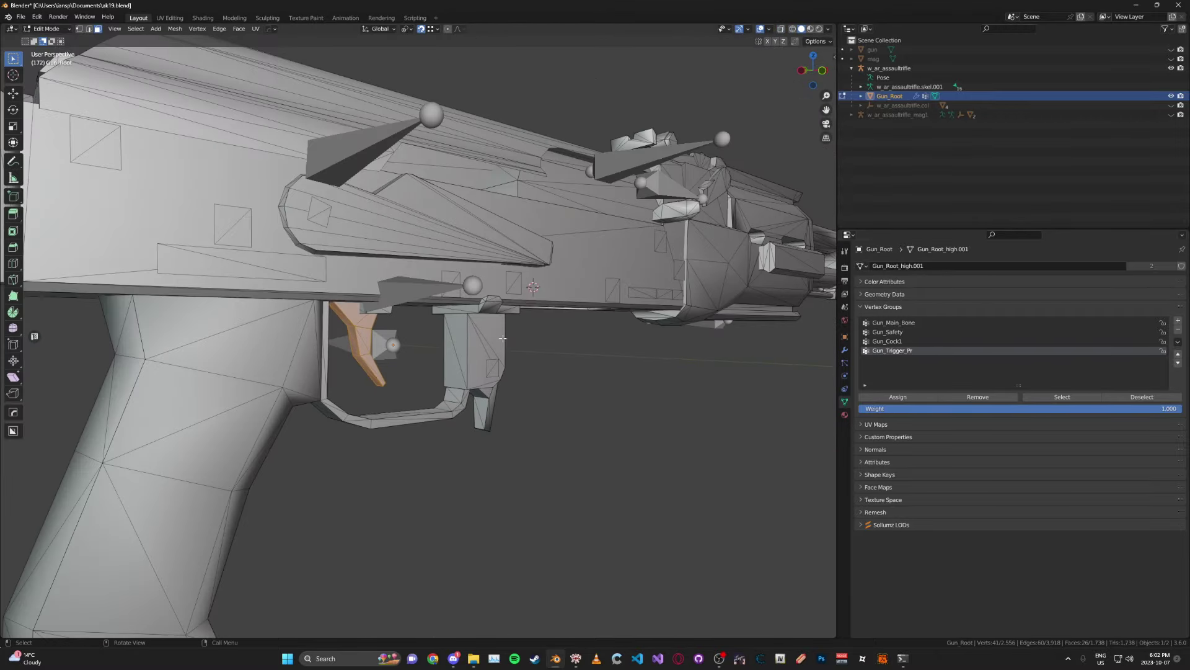
Examine the trigger bone of the rifle's skeleton in Pose Mode, and return to editing the vanilla Gun_Root mesh
{"action": "key", "text": "Tab"}
{"action": "left_click", "coordinate": [382, 306]}
{"action": "key", "text": "Tab"}
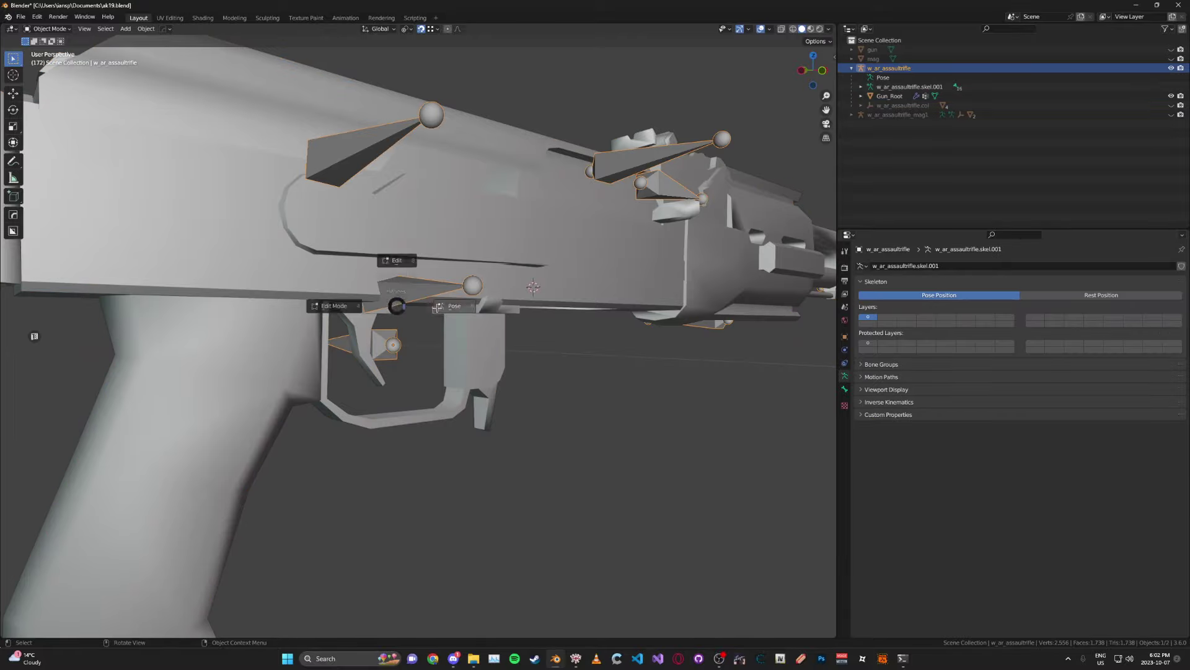
{"action": "left_click", "coordinate": [464, 306]}
{"action": "left_click", "coordinate": [443, 289]}
{"action": "middle_click_drag", "start_coordinate": [483, 291], "coordinate": [370, 287]}
{"action": "key", "text": "Tab"}
{"action": "left_click", "coordinate": [372, 239]}
{"action": "middle_click_drag", "start_coordinate": [372, 242], "coordinate": [480, 279]}
{"action": "left_click", "coordinate": [416, 262]}
{"action": "scroll", "coordinate": [461, 290], "scroll_direction": "down", "scroll_amount": 4}
{"action": "key", "text": "Tab"}
Deselect the trigger, select the Gun_Cock1 vertex group's faces, and inspect the cocking handle up close
{"action": "middle_click_drag", "start_coordinate": [537, 364], "coordinate": [582, 362]}
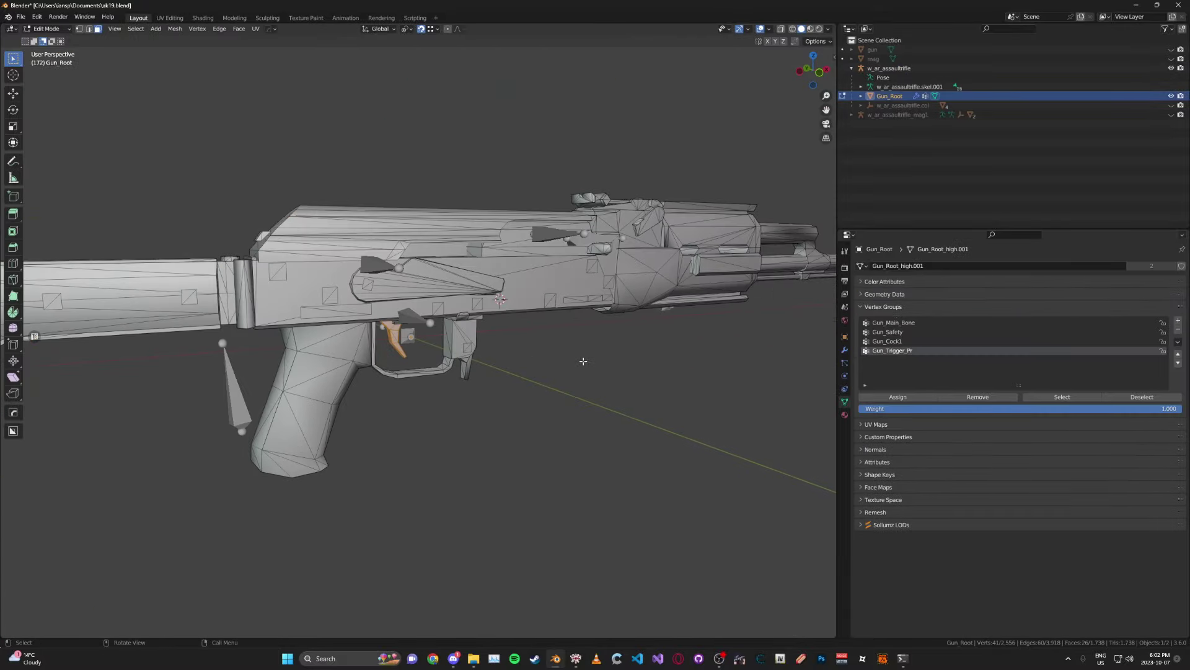
{"action": "left_click", "coordinate": [583, 362]}
{"action": "scroll", "coordinate": [701, 343], "scroll_direction": "down", "scroll_amount": 2}
{"action": "middle_click_drag", "start_coordinate": [702, 343], "coordinate": [723, 359]}
{"action": "middle_click_drag", "start_coordinate": [723, 358], "coordinate": [627, 378], "text": "shift"}
{"action": "left_click", "coordinate": [887, 341]}
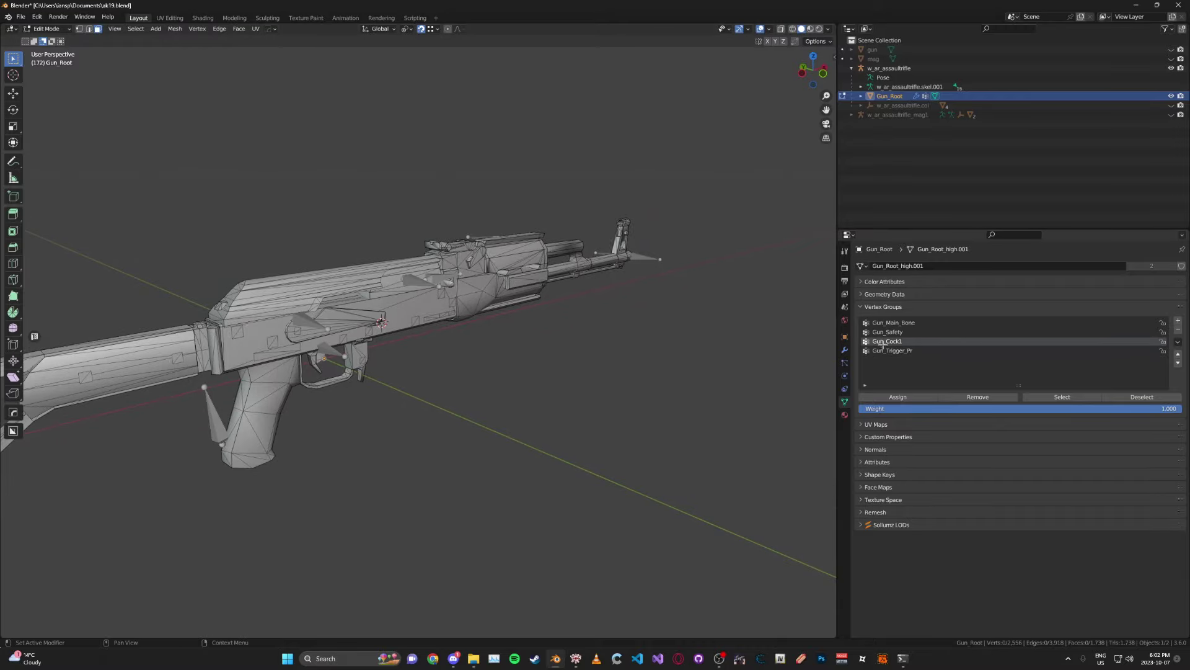
{"action": "left_click", "coordinate": [1062, 396]}
{"action": "middle_click_drag", "start_coordinate": [471, 378], "coordinate": [448, 330]}
{"action": "scroll", "coordinate": [484, 398], "scroll_direction": "up", "scroll_amount": 4}
{"action": "scroll", "coordinate": [427, 352], "scroll_direction": "up", "scroll_amount": 1}
Examine the cocking handle bone in the skeleton's Pose Mode, return to Object Mode with nothing selected, and save
{"action": "key", "text": "Tab"}
{"action": "left_click", "coordinate": [555, 310]}
{"action": "key", "text": "ctrl+Tab"}
{"action": "left_click", "coordinate": [554, 310]}
{"action": "key", "text": "ctrl+Tab"}
{"action": "scroll", "coordinate": [448, 330], "scroll_direction": "down", "scroll_amount": 3}
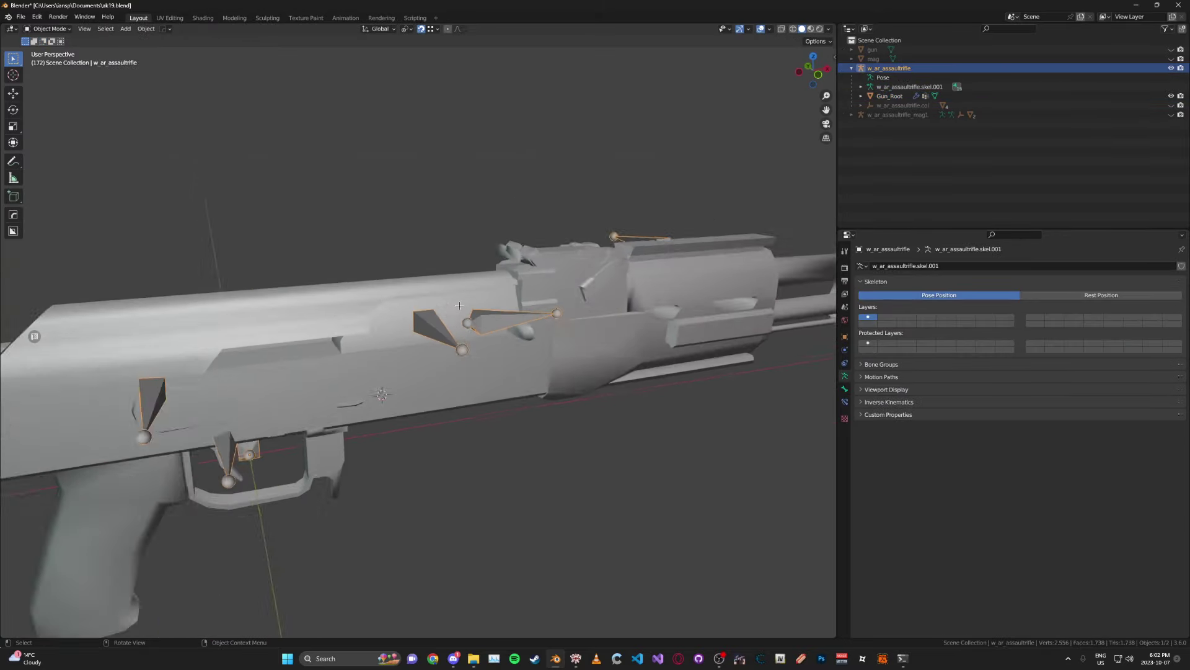
{"action": "left_click", "coordinate": [502, 428]}
{"action": "key", "text": "ctrl+s"}
{"action": "scroll", "coordinate": [429, 360], "scroll_direction": "down", "scroll_amount": 2}
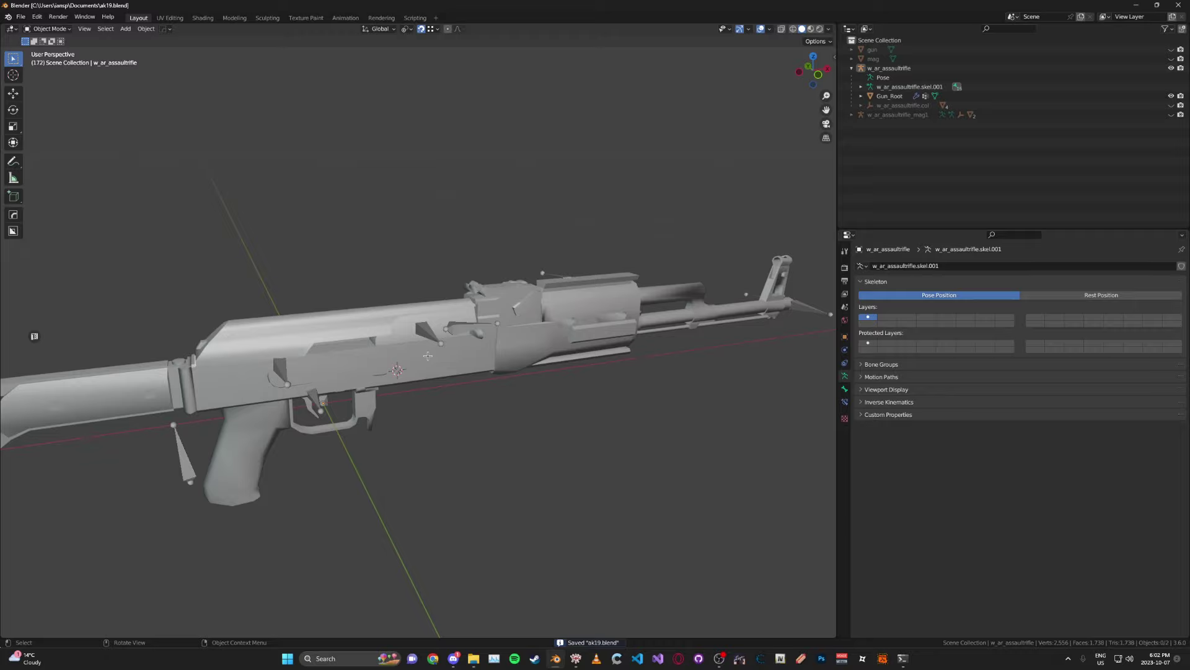
Delete the vanilla Gun_Root mesh from w_ar_assaultrifle and unhide the custom gun
{"action": "left_click", "coordinate": [429, 360]}
{"action": "scroll", "coordinate": [688, 338], "scroll_direction": "down", "scroll_amount": 3}
{"action": "middle_click_drag", "start_coordinate": [704, 345], "coordinate": [605, 339]}
{"action": "scroll", "coordinate": [645, 325], "scroll_direction": "up", "scroll_amount": 3}
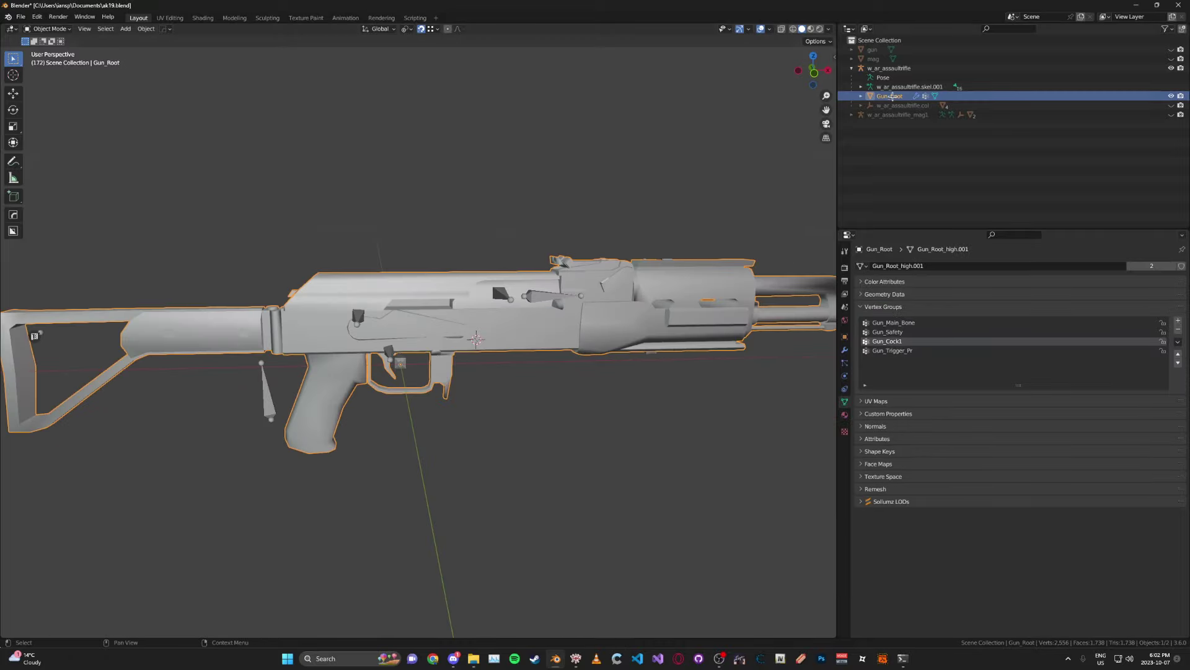
{"action": "key", "text": "Delete"}
{"action": "left_click", "coordinate": [1171, 50]}
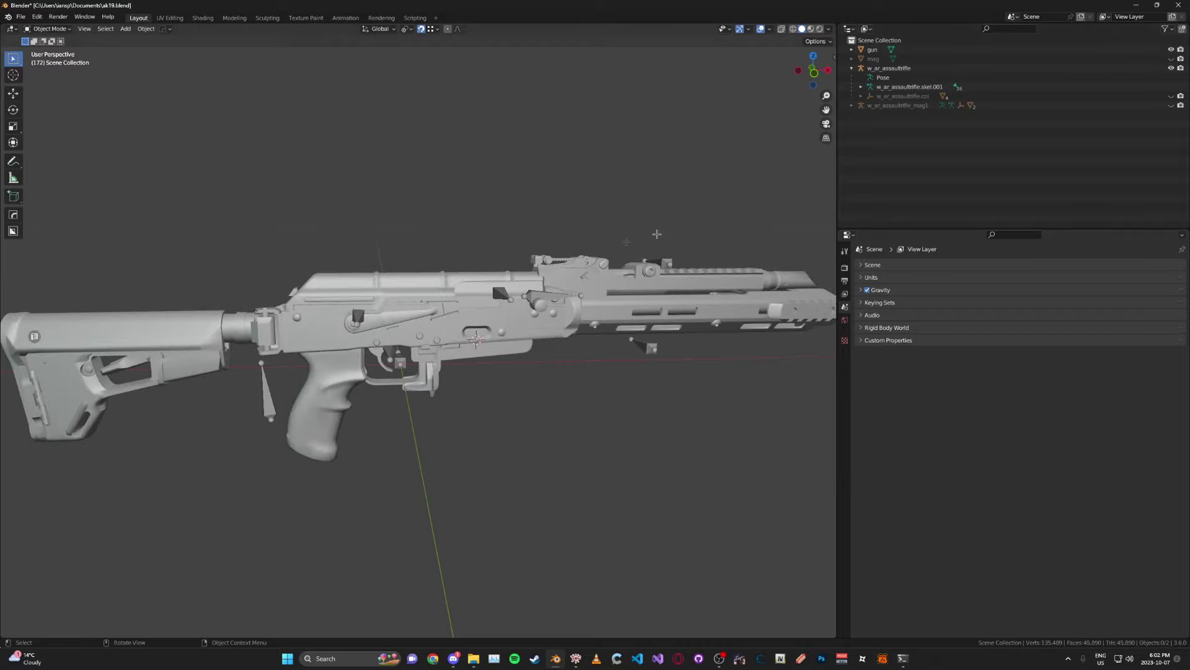
Save the file and convert the custom gun object to a Sollumz Drawable
{"action": "middle_click_drag", "start_coordinate": [564, 245], "coordinate": [611, 248]}
{"action": "key", "text": "ctrl+s"}
{"action": "left_click", "coordinate": [864, 49]}
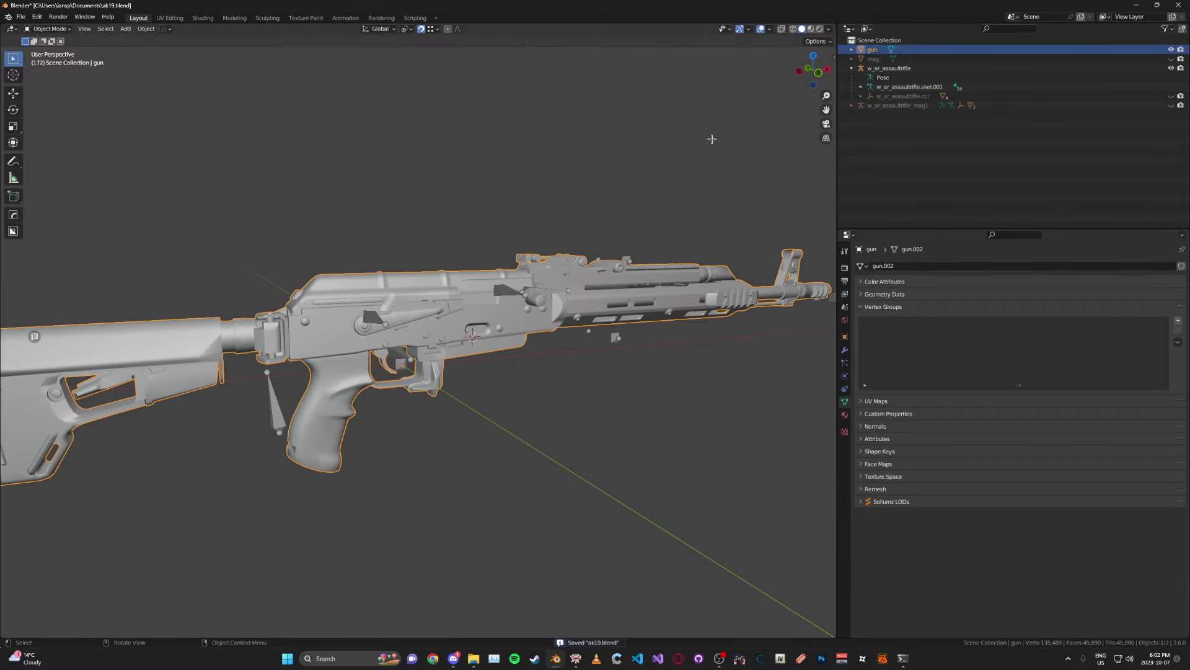
{"action": "key", "text": "v"}
{"action": "left_click", "coordinate": [667, 165]}
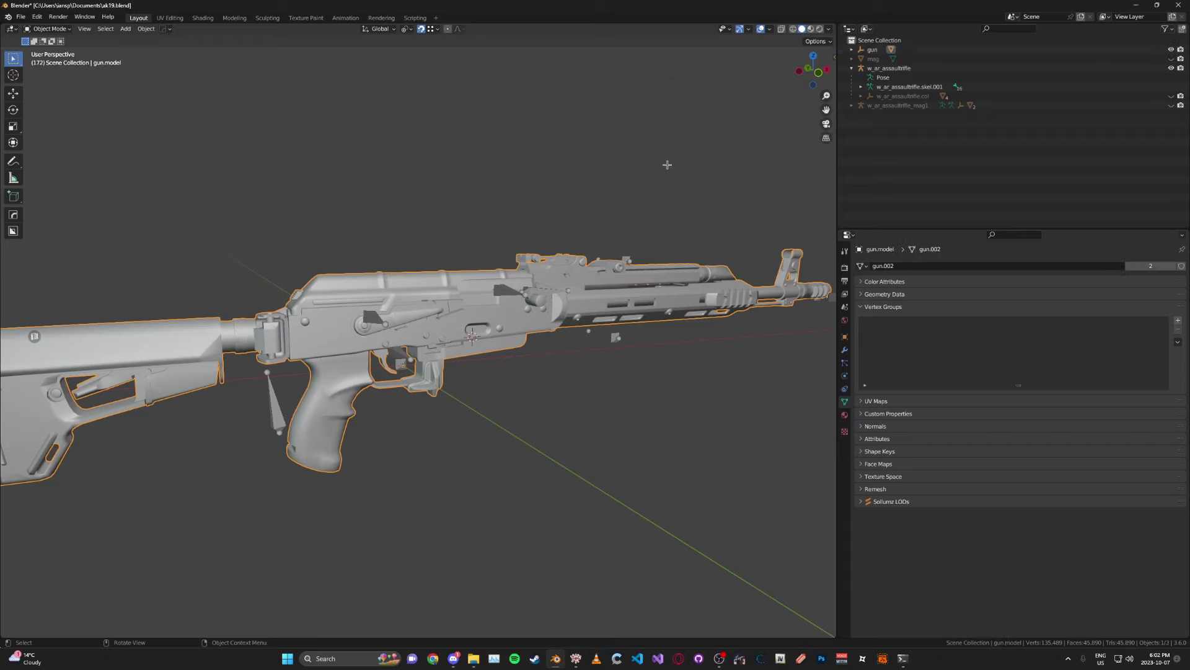
Remove the gun empty while keeping its gun.model mesh, and rename that mesh Gun_Root
{"action": "left_click", "coordinate": [853, 49]}
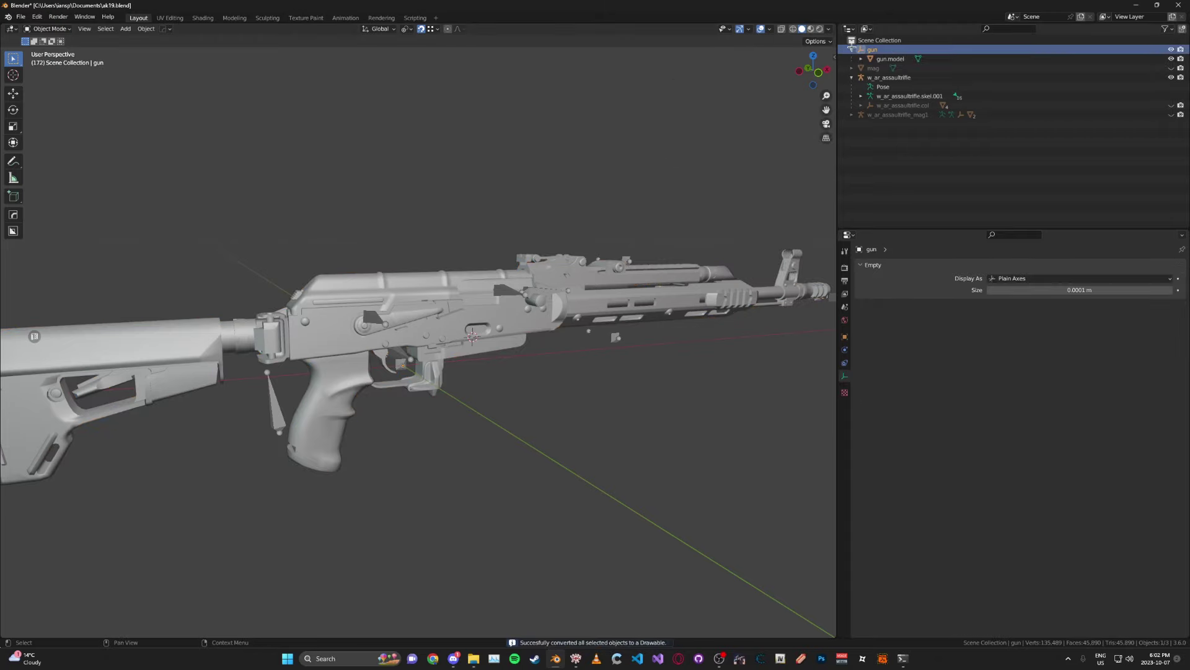
{"action": "left_click_drag", "start_coordinate": [860, 58], "coordinate": [851, 55]}
{"action": "double_click", "coordinate": [879, 49]}
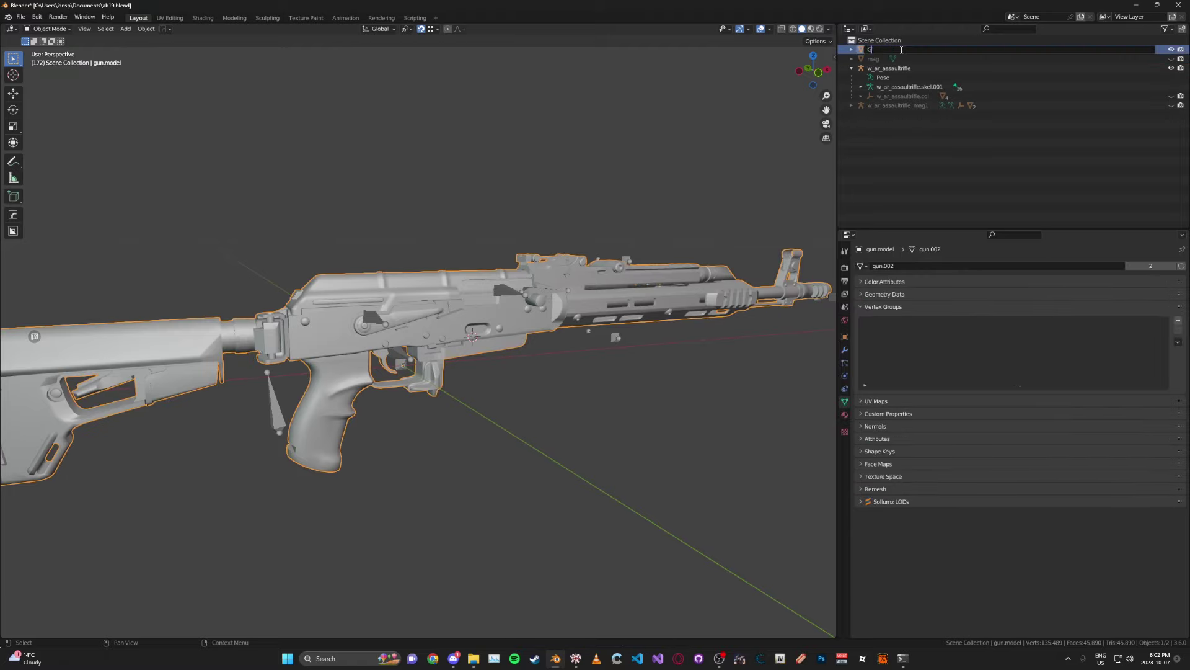
{"action": "type", "text": "Gun_Root"}
{"action": "key", "text": "Return"}
Parent the custom Gun_Root mesh to the w_ar_assaultrifle armature and save the file
{"action": "left_click_drag", "start_coordinate": [899, 49], "coordinate": [890, 70]}
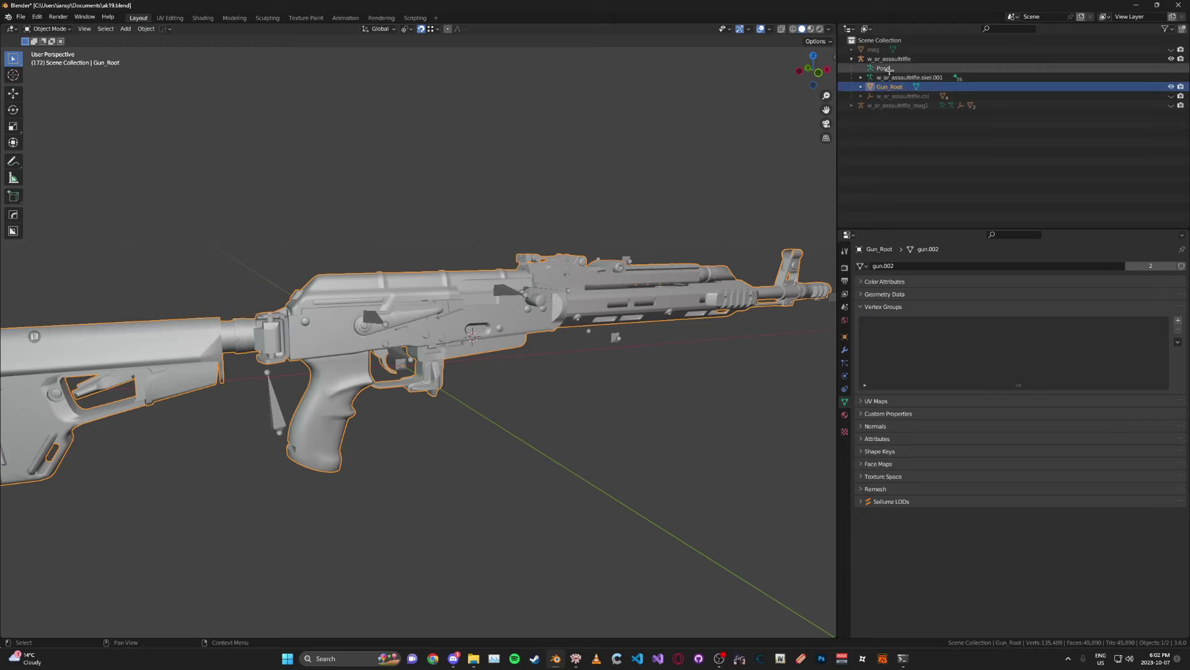
{"action": "key", "text": "ctrl+s"}
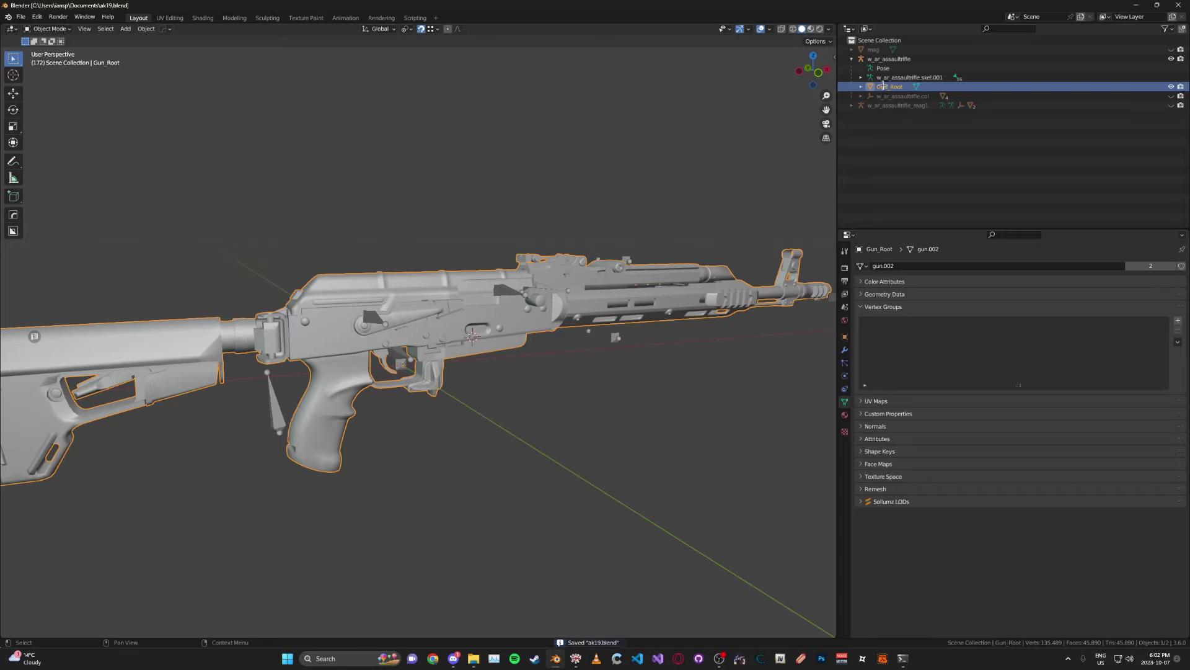
{"action": "left_click", "coordinate": [883, 86]}
{"action": "middle_click_drag", "start_coordinate": [657, 341], "coordinate": [637, 345]}
{"action": "key", "text": "ctrl+s"}
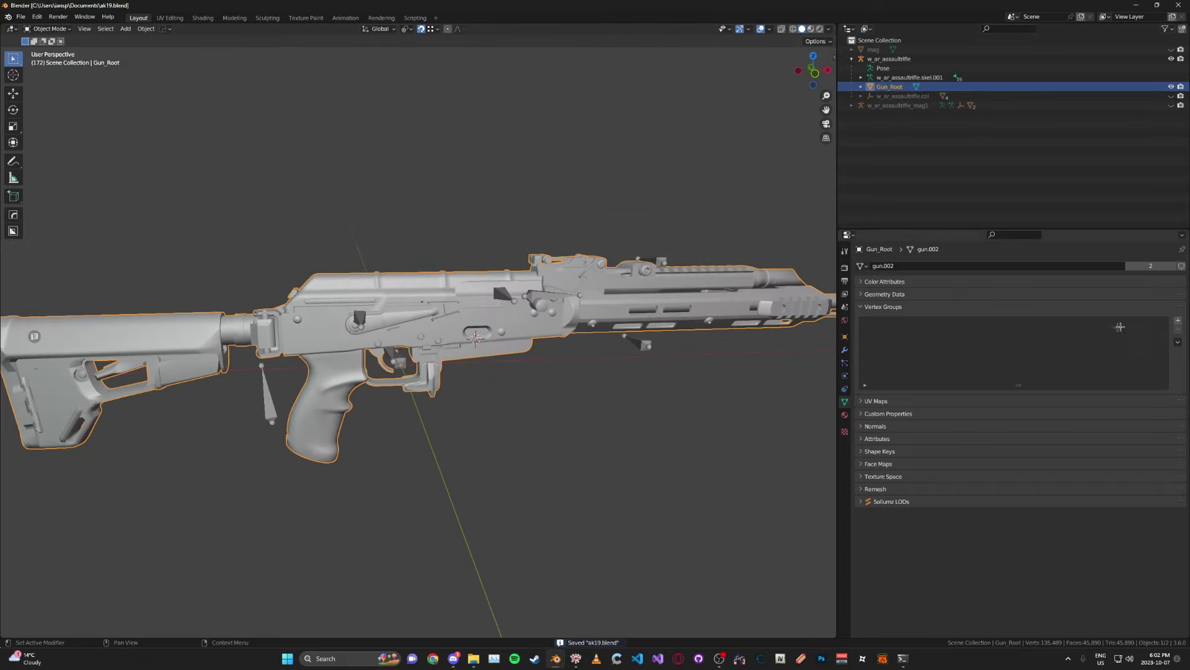
Add a vertex group named Gun_Main_Bone to the custom Gun_Root mesh
{"action": "left_click", "coordinate": [1179, 321]}
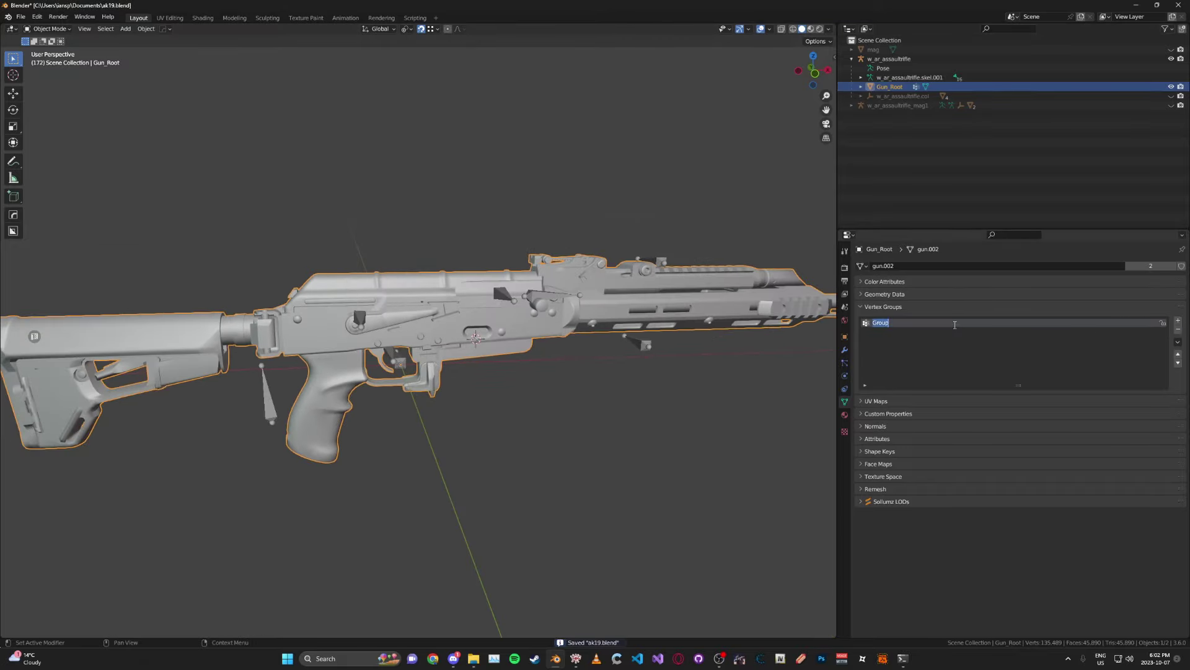
{"action": "type", "text": "Gun_Trigger_R"}
{"action": "double_click", "coordinate": [937, 324]}
{"action": "key", "text": "BackSpace"}
{"action": "key", "text": "BackSpace"}
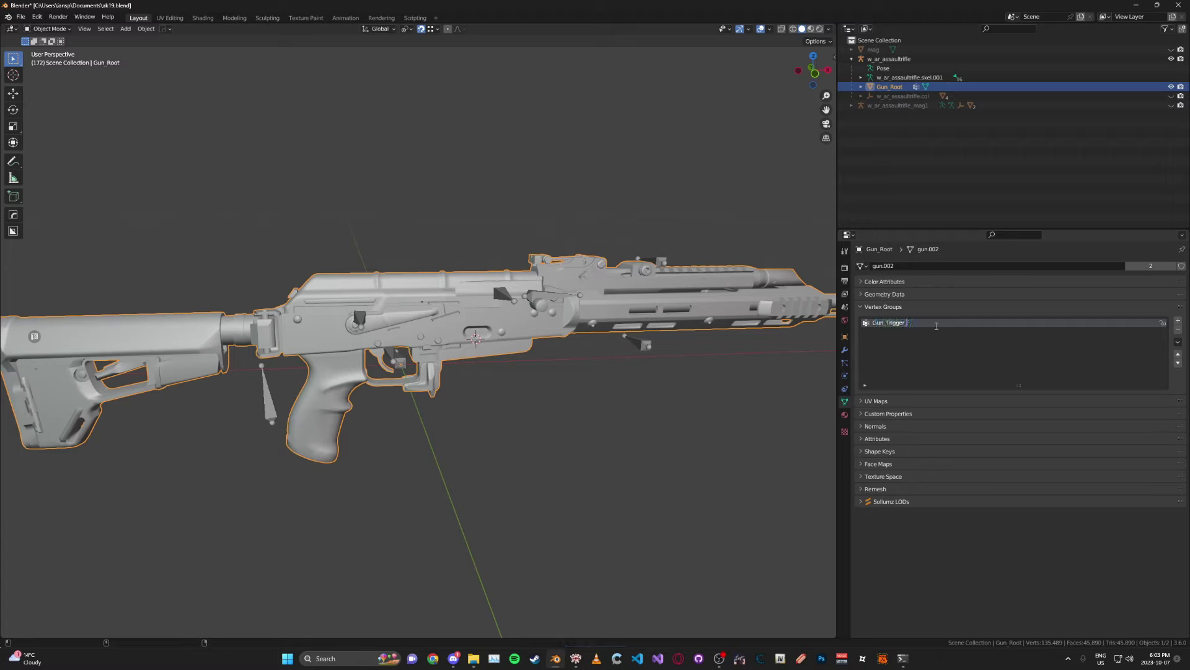
{"action": "type", "text": "Main"}
{"action": "type", "text": "Main"}
{"action": "type", "text": "_Bon"}
{"action": "type", "text": "e"}
Add a second vertex group named Gun_Trigger_Pr to the custom Gun_Root mesh
{"action": "left_click", "coordinate": [1178, 319]}
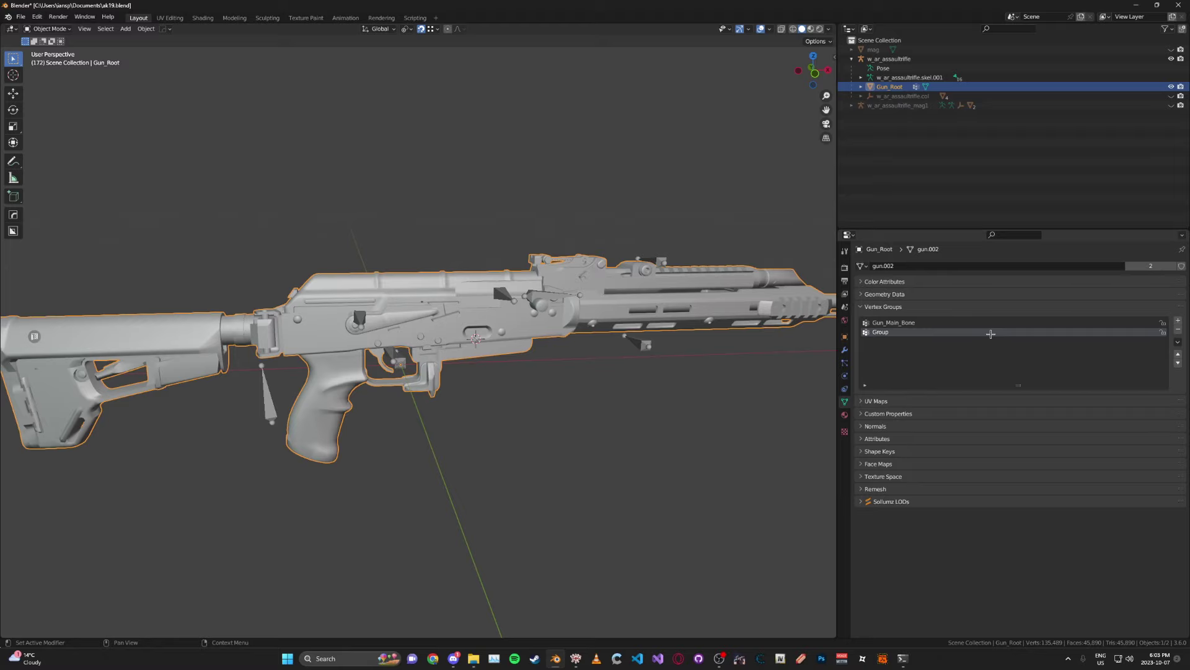
{"action": "double_click", "coordinate": [992, 333]}
{"action": "type", "text": "Gun_Trigger_Pi"}
Add a third vertex group named Gun_Cock1 to the custom Gun_Root mesh, deselect everything, and save
{"action": "left_click", "coordinate": [1178, 320]}
{"action": "type", "text": "Gun"}
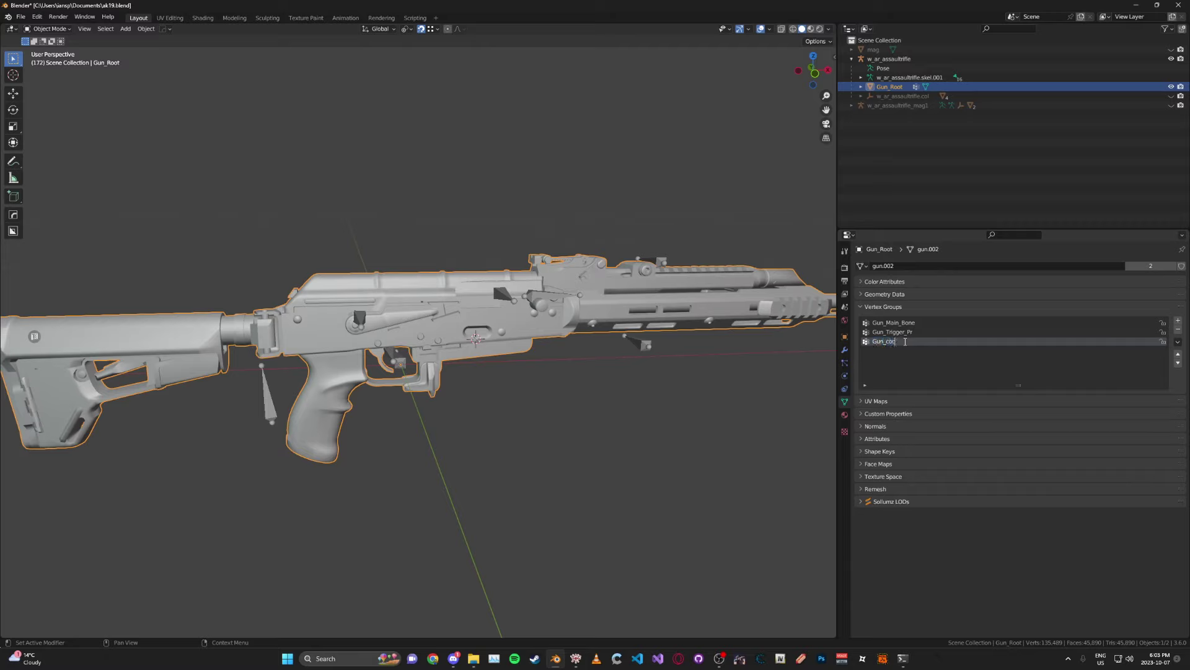
{"action": "key", "text": "BackSpace"}
{"action": "key", "text": "BackSpace"}
{"action": "key", "text": "BackSpace"}
{"action": "type", "text": "C"}
{"action": "left_click", "coordinate": [532, 395]}
{"action": "key", "text": "ctrl+s"}
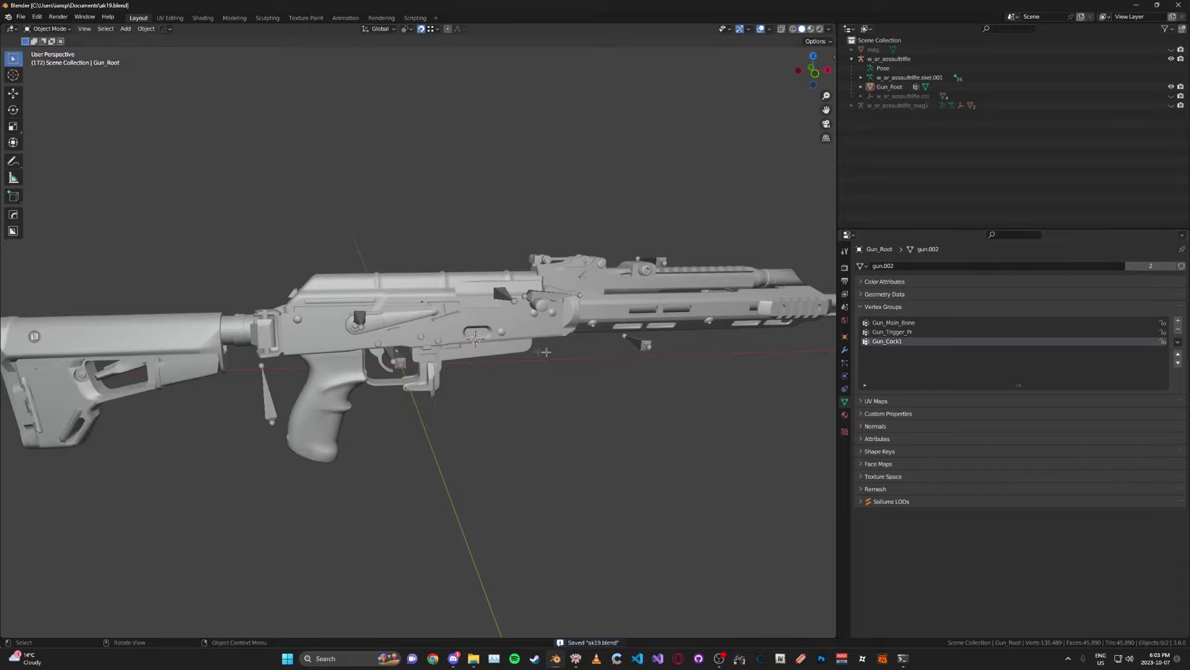
Examine the skeleton's bones near the cocking handle and trigger against the custom gun, and reselect the Gun_Root mesh
{"action": "middle_click_drag", "start_coordinate": [545, 351], "coordinate": [504, 346]}
{"action": "scroll", "coordinate": [520, 310], "scroll_direction": "up", "scroll_amount": 3}
{"action": "left_click", "coordinate": [538, 259]}
{"action": "key", "text": "ctrl+Tab"}
{"action": "scroll", "coordinate": [539, 262], "scroll_direction": "down", "scroll_amount": 3}
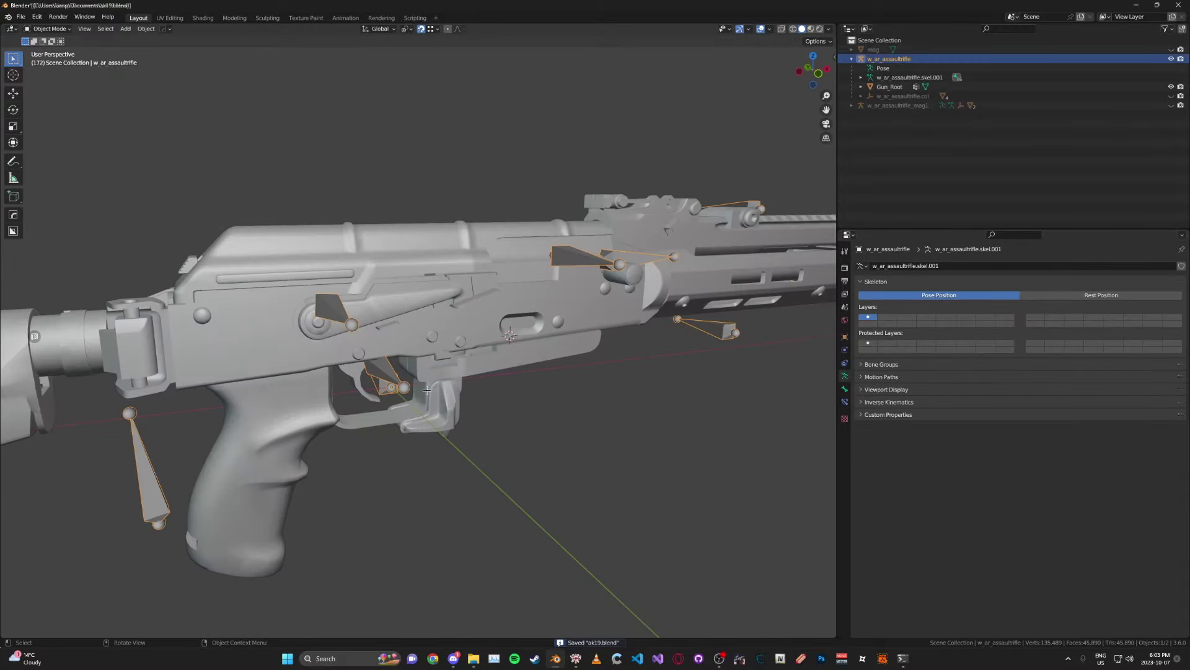
{"action": "left_click", "coordinate": [427, 389]}
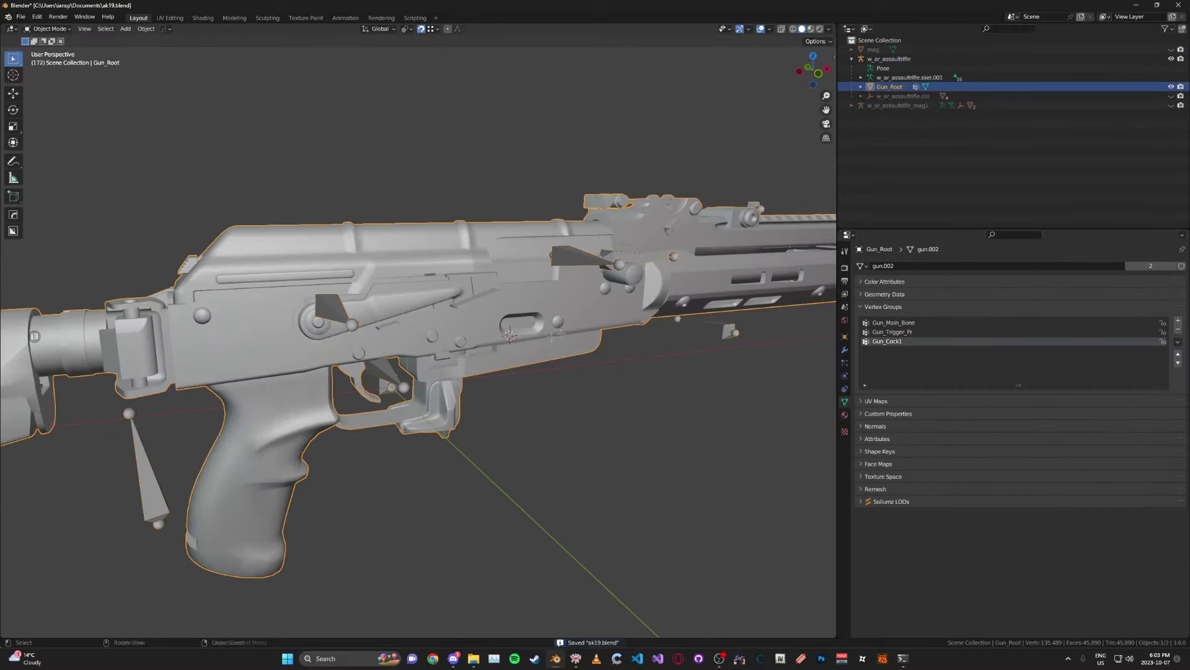
{"action": "middle_click_drag", "start_coordinate": [566, 333], "coordinate": [479, 328]}
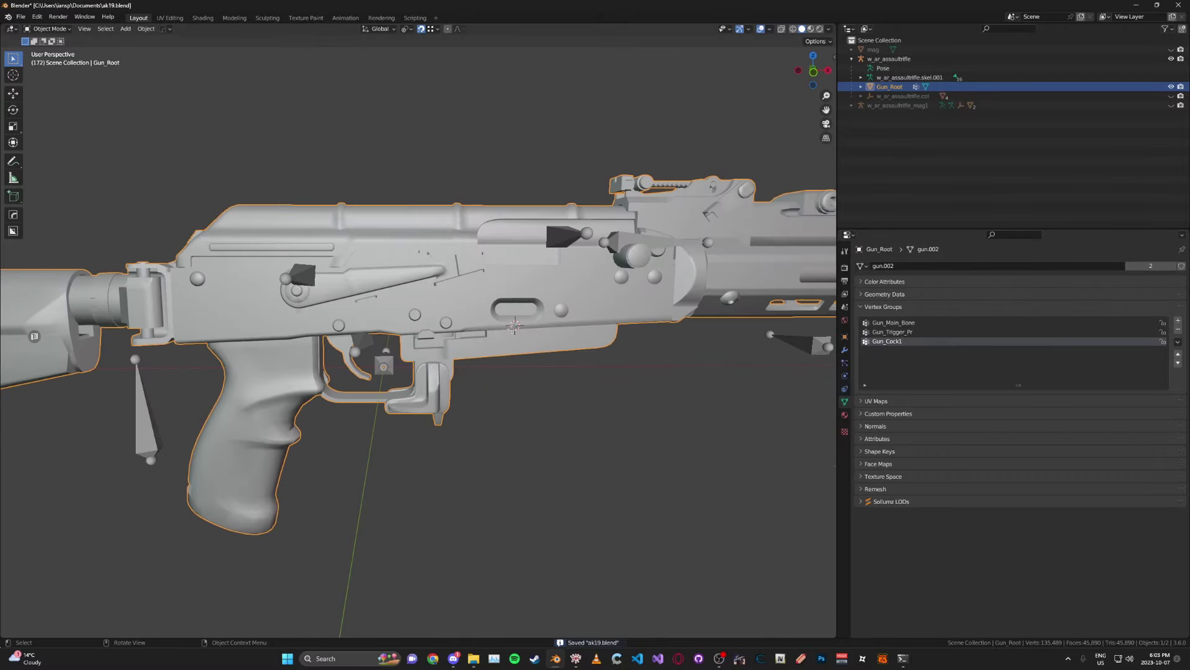
Merge all vertices of the Gun_Root mesh by distance with a merge distance of 0.0001 m
{"action": "key", "text": "Tab"}
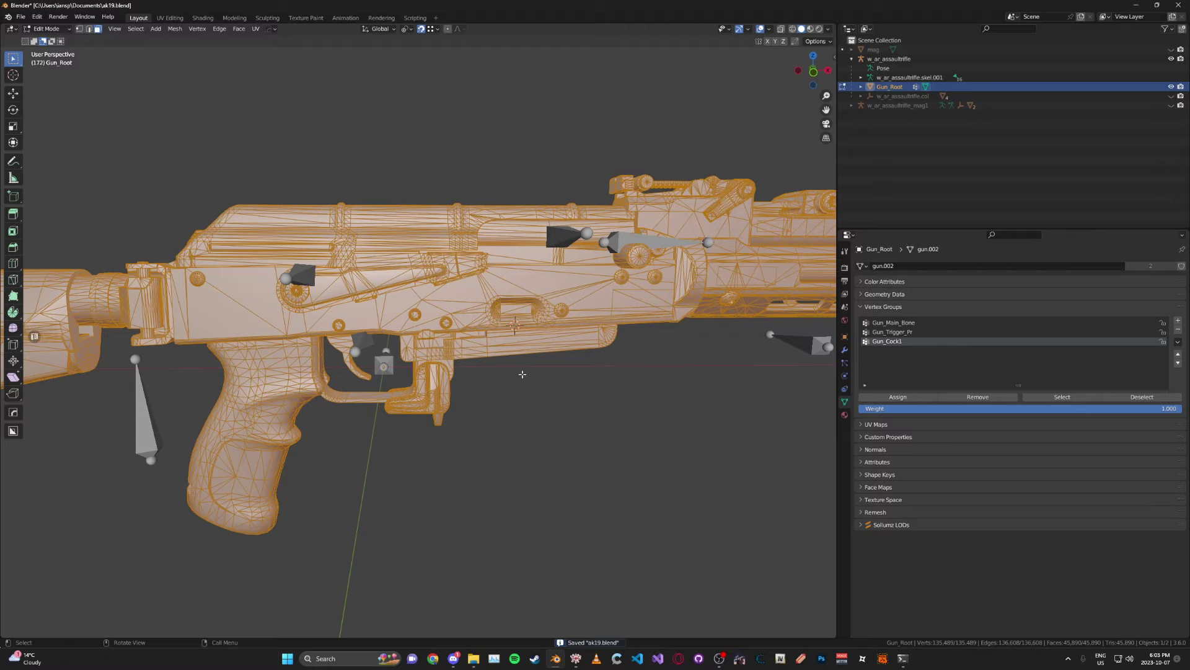
{"action": "key", "text": "Tab"}
{"action": "middle_click_drag", "start_coordinate": [523, 374], "coordinate": [435, 309]}
{"action": "key", "text": "ctrl+s"}
{"action": "key", "text": "Tab"}
{"action": "key", "text": "Tab"}
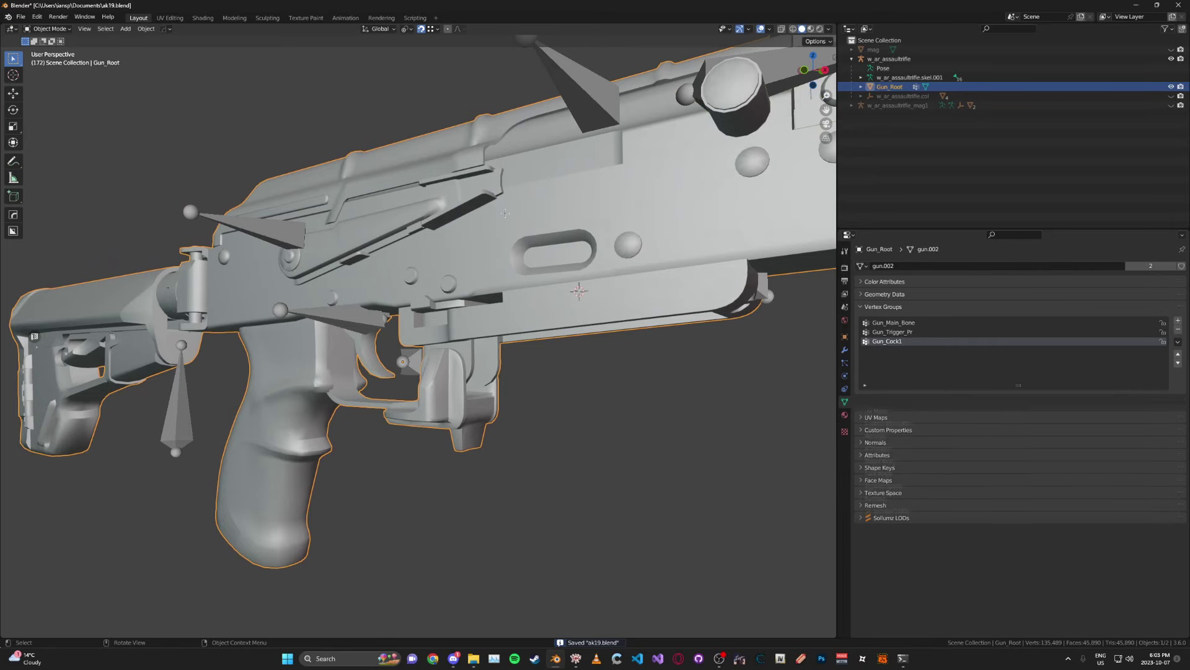
{"action": "key", "text": "Tab"}
{"action": "left_click", "coordinate": [489, 282]}
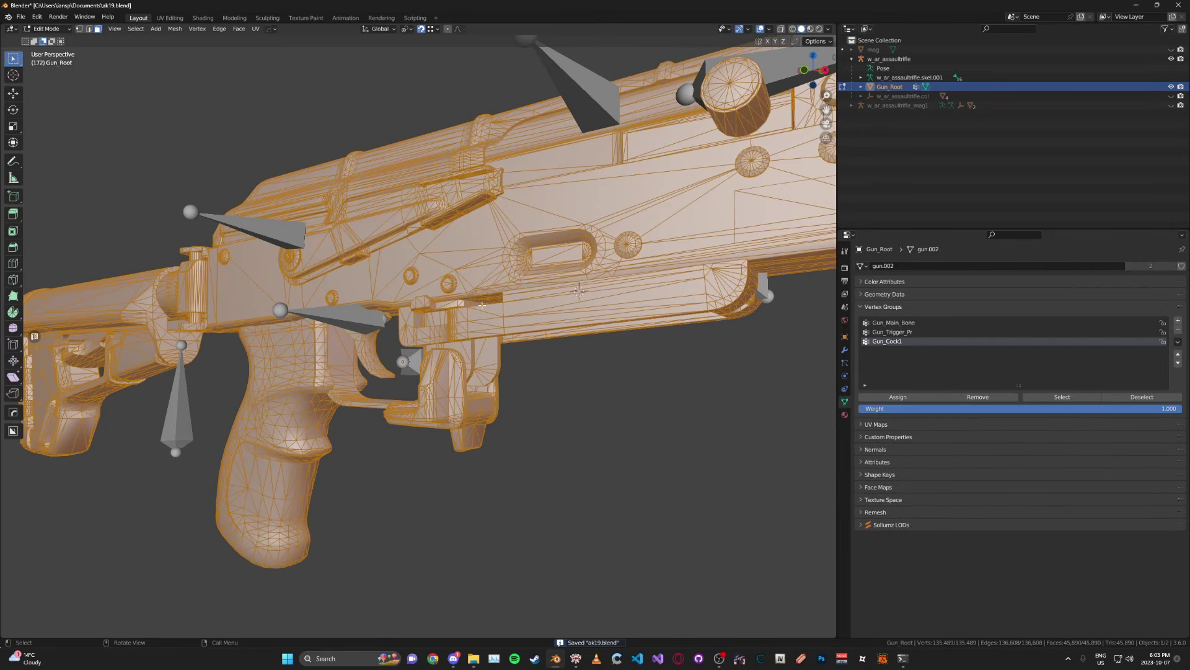
{"action": "key", "text": "m"}
{"action": "left_click", "coordinate": [486, 340]}
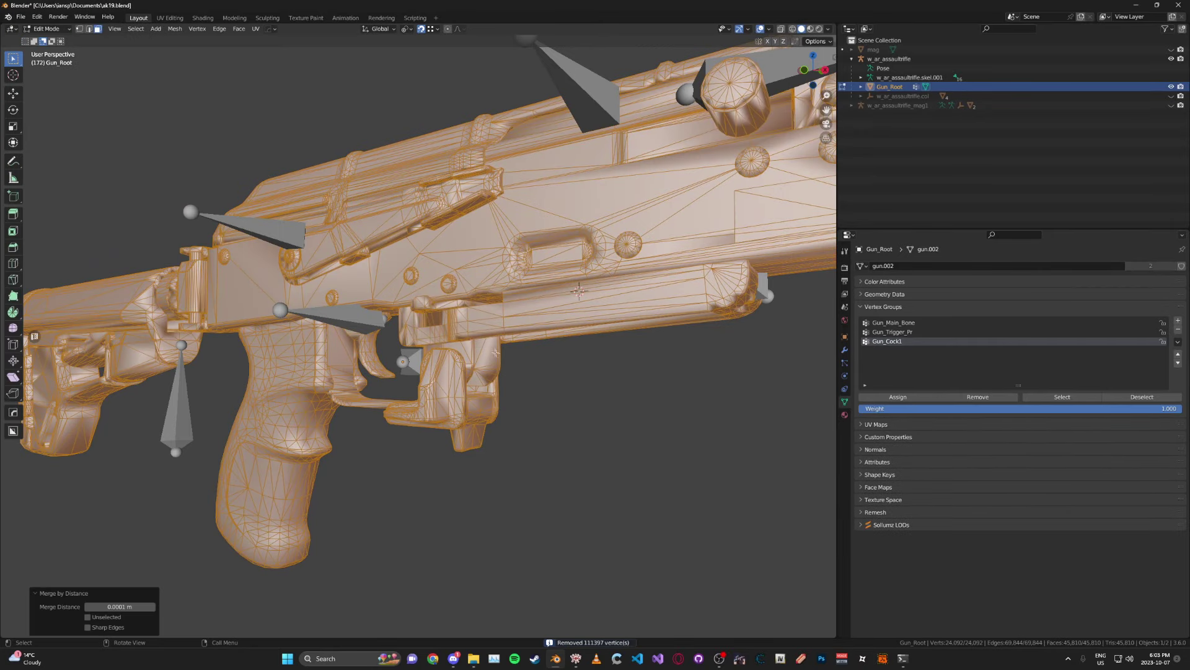
Clear the custom split normals data from the Gun_Root mesh, return to Object Mode, and save the file
{"action": "middle_click_drag", "start_coordinate": [524, 338], "coordinate": [581, 329]}
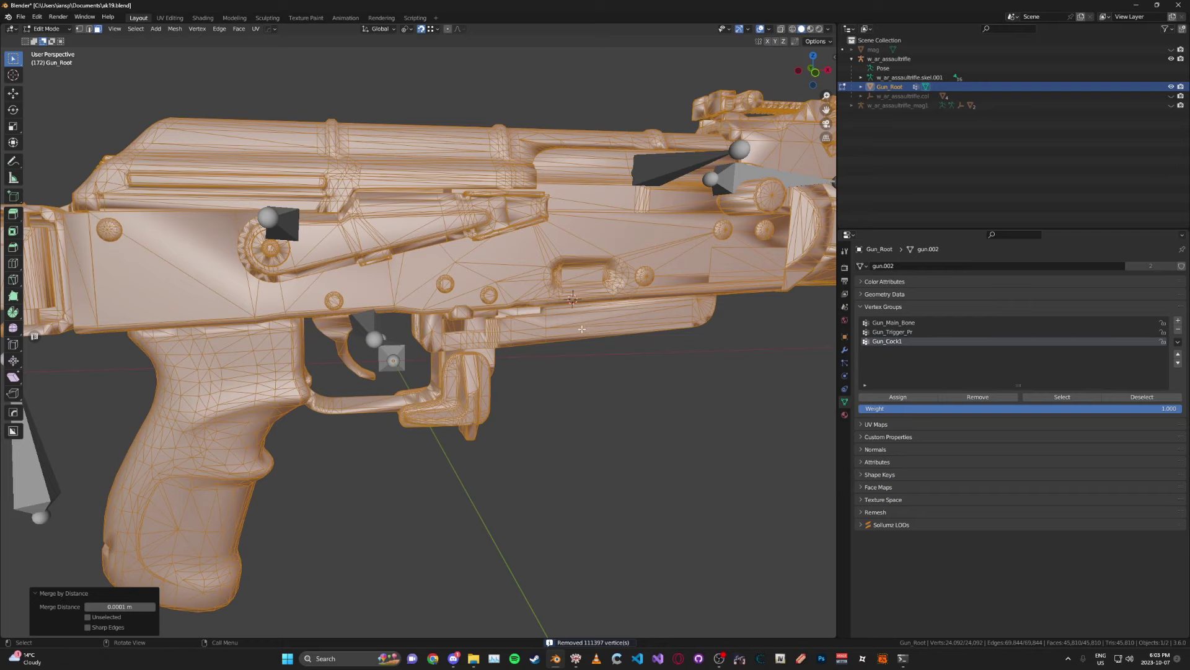
{"action": "left_click", "coordinate": [884, 295]}
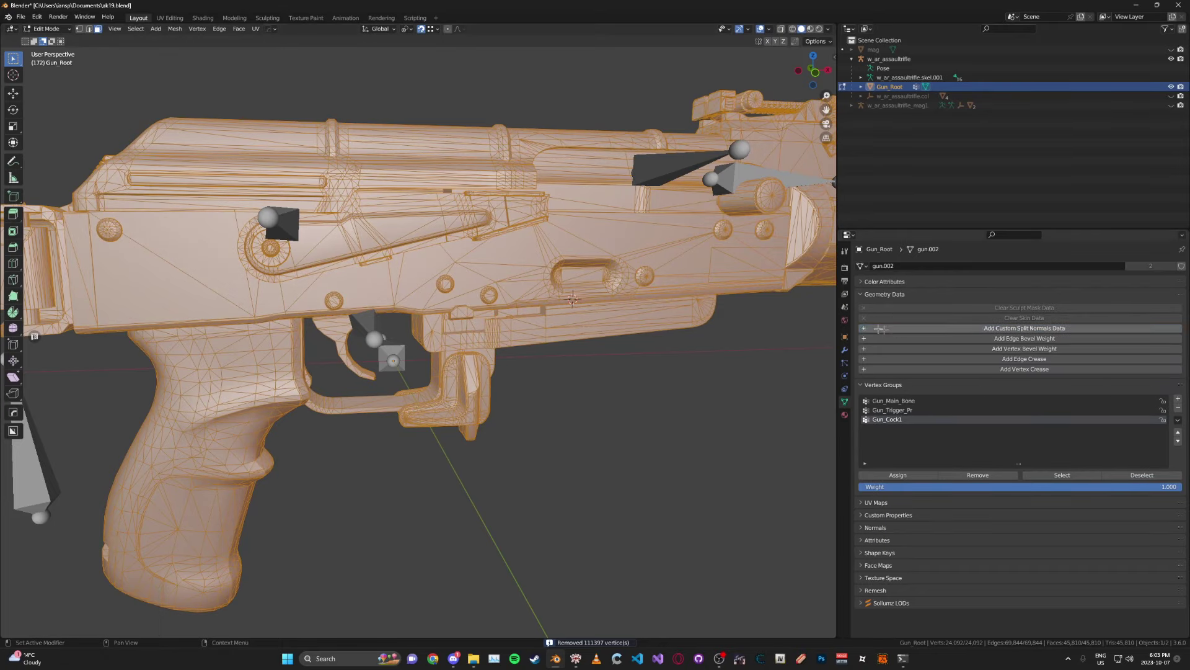
{"action": "left_click", "coordinate": [863, 296]}
{"action": "key", "text": "Tab"}
{"action": "middle_click_drag", "start_coordinate": [651, 307], "coordinate": [591, 289]}
{"action": "key", "text": "ctrl+s"}
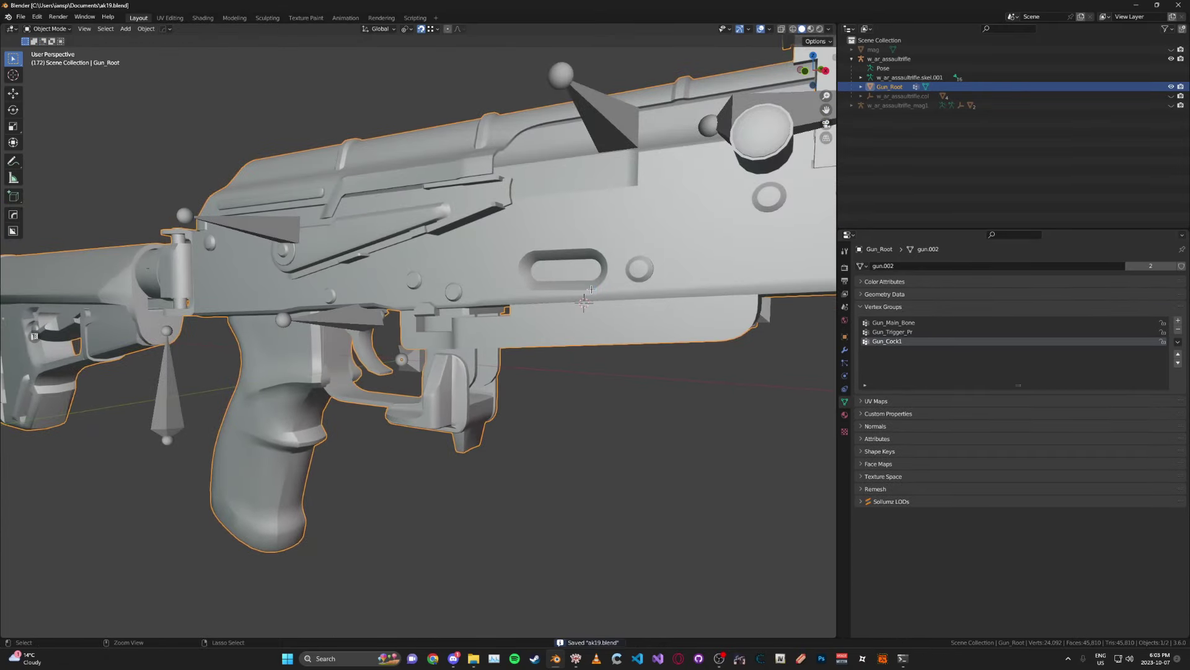
Examine the merged mesh's shading around the grip, trigger, and receiver, and save the file
{"action": "middle_click_drag", "start_coordinate": [417, 388], "coordinate": [434, 298]}
{"action": "scroll", "coordinate": [435, 294], "scroll_direction": "up", "scroll_amount": 3}
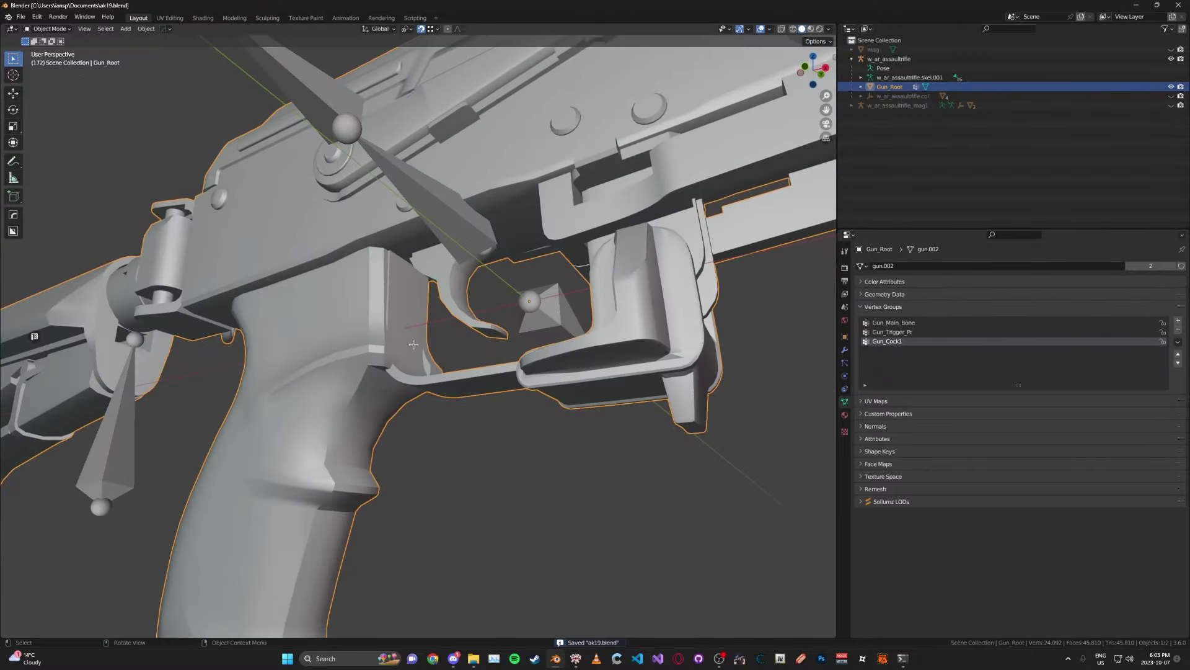
{"action": "middle_click_drag", "start_coordinate": [323, 350], "coordinate": [253, 330]}
{"action": "scroll", "coordinate": [449, 344], "scroll_direction": "up", "scroll_amount": 2}
{"action": "scroll", "coordinate": [344, 335], "scroll_direction": "down", "scroll_amount": 8}
{"action": "middle_click_drag", "start_coordinate": [344, 335], "coordinate": [430, 348]}
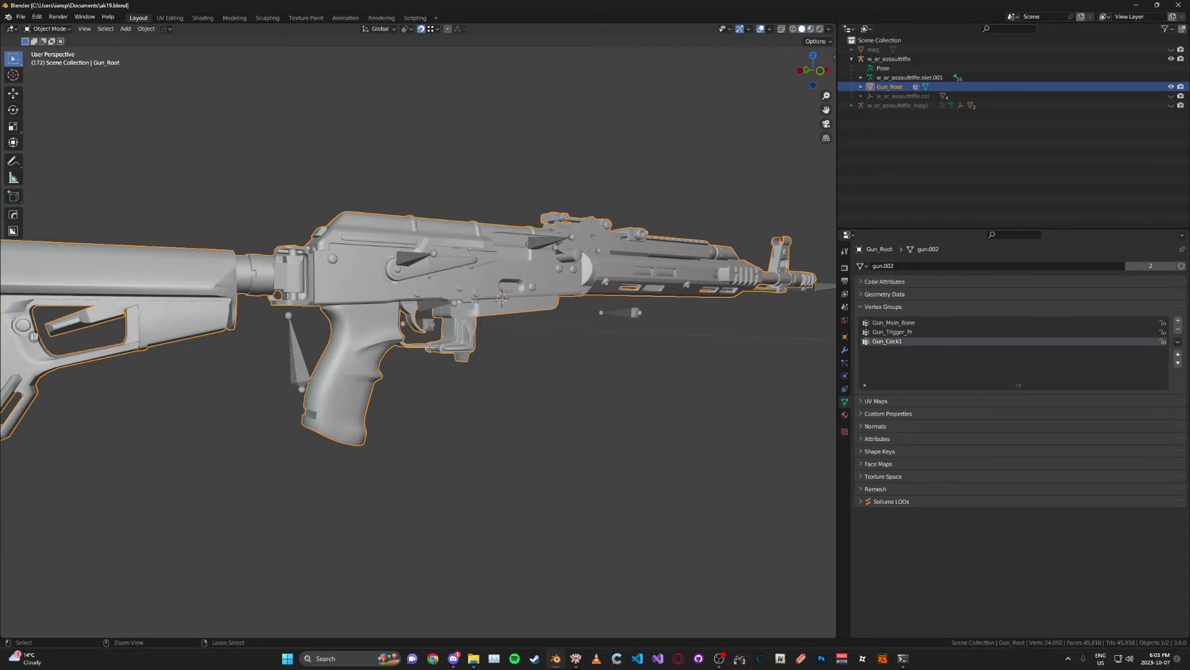
{"action": "key", "text": "ctrl+s"}
Select only the trigger's linked geometry in Edit Mode and assign it to the Gun_Trigger_Pr vertex group
{"action": "scroll", "coordinate": [503, 335], "scroll_direction": "up", "scroll_amount": 4}
{"action": "key", "text": "Tab"}
{"action": "scroll", "coordinate": [478, 308], "scroll_direction": "up", "scroll_amount": 2}
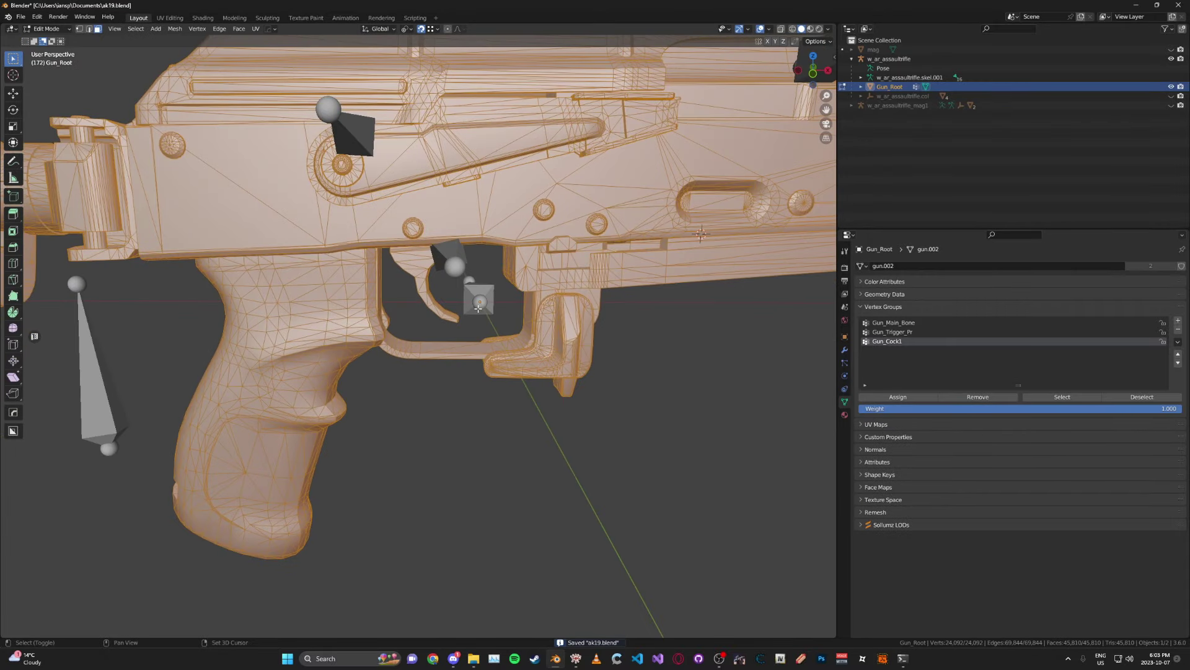
{"action": "key", "text": "alt+a"}
{"action": "key", "text": "l"}
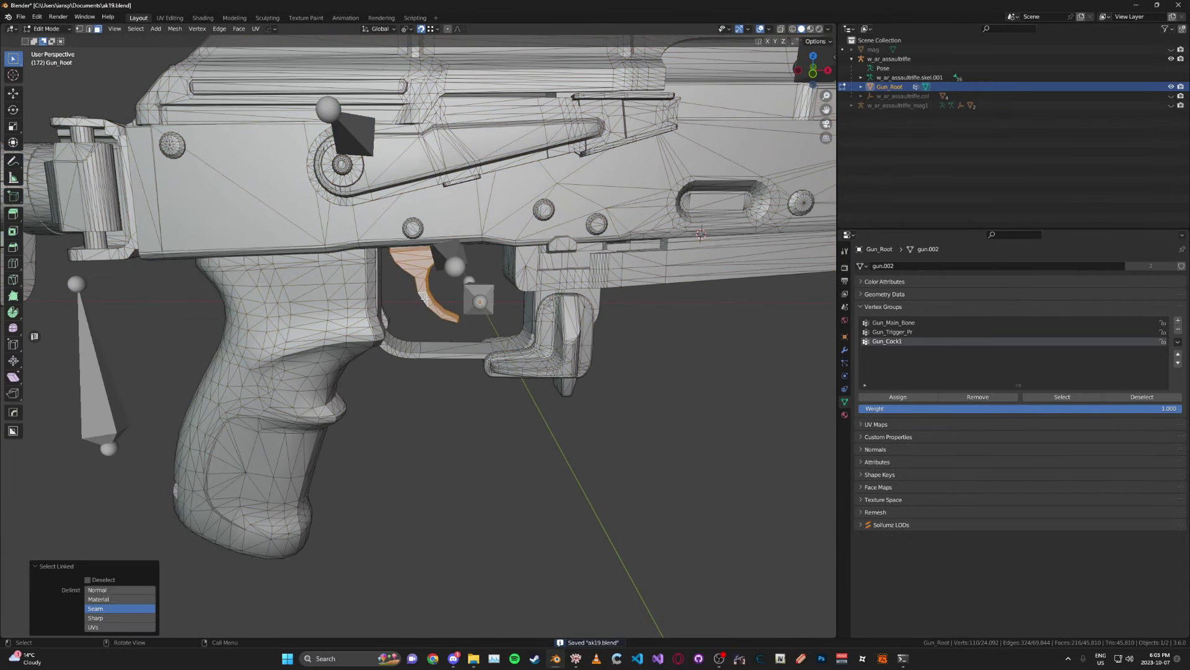
{"action": "scroll", "coordinate": [471, 284], "scroll_direction": "up", "scroll_amount": 4}
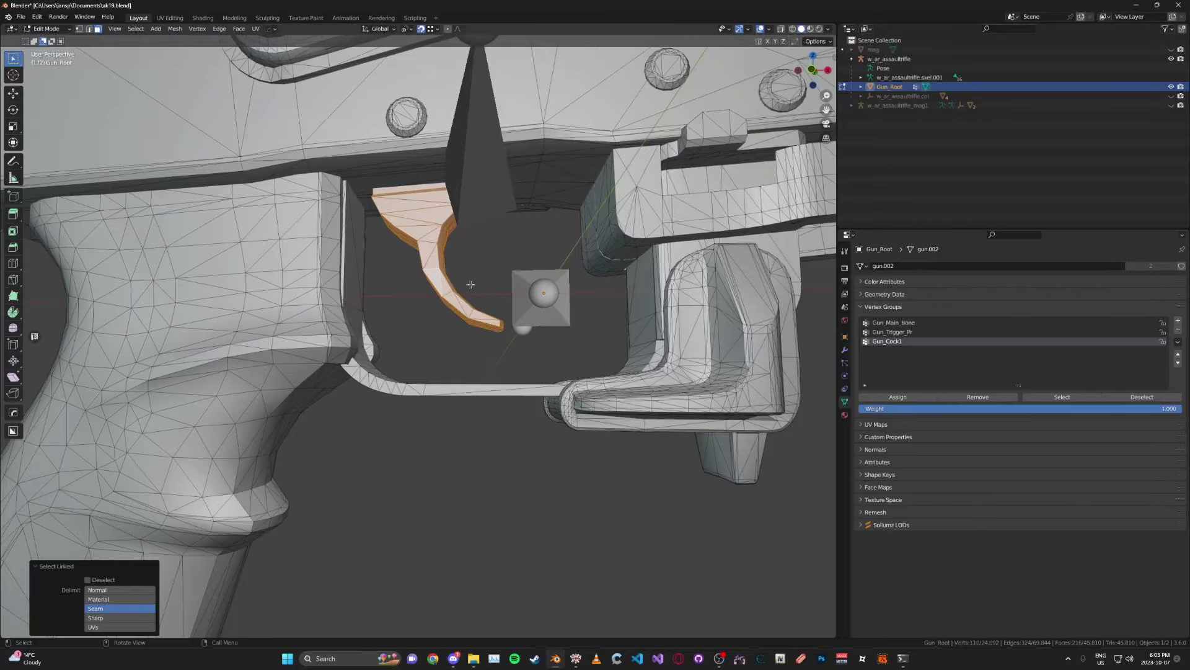
{"action": "middle_click_drag", "start_coordinate": [470, 284], "coordinate": [539, 290]}
{"action": "key", "text": "shift+z"}
{"action": "middle_click_drag", "start_coordinate": [412, 266], "coordinate": [472, 257]}
{"action": "key", "text": "shift+z"}
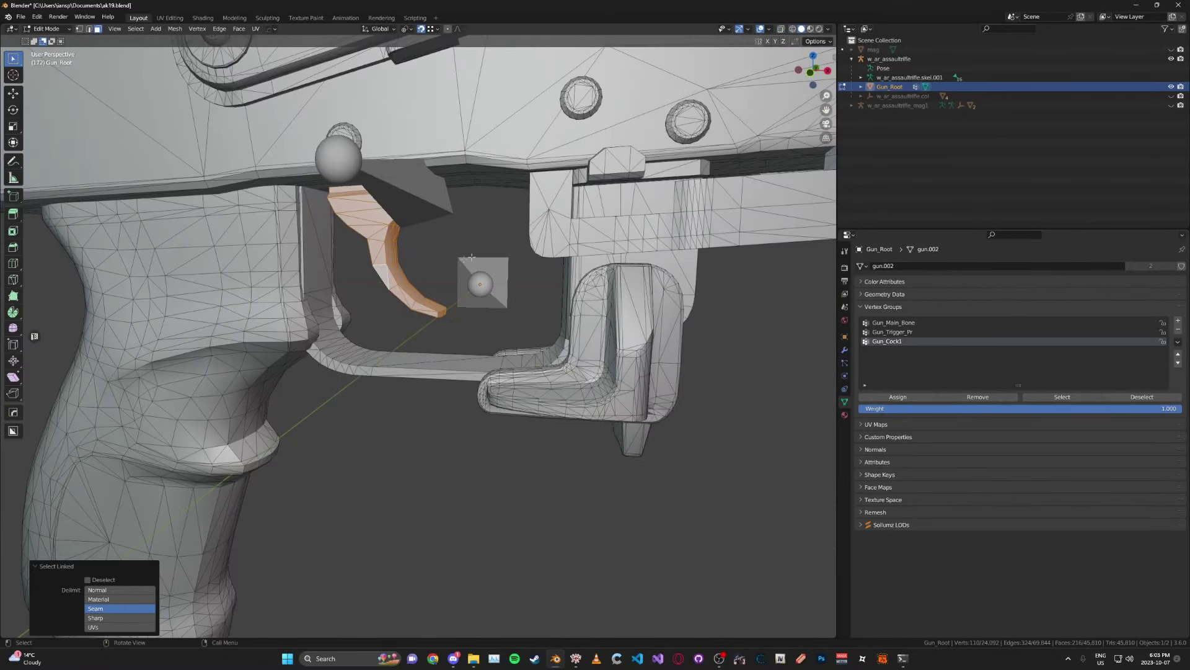
{"action": "left_click", "coordinate": [923, 332]}
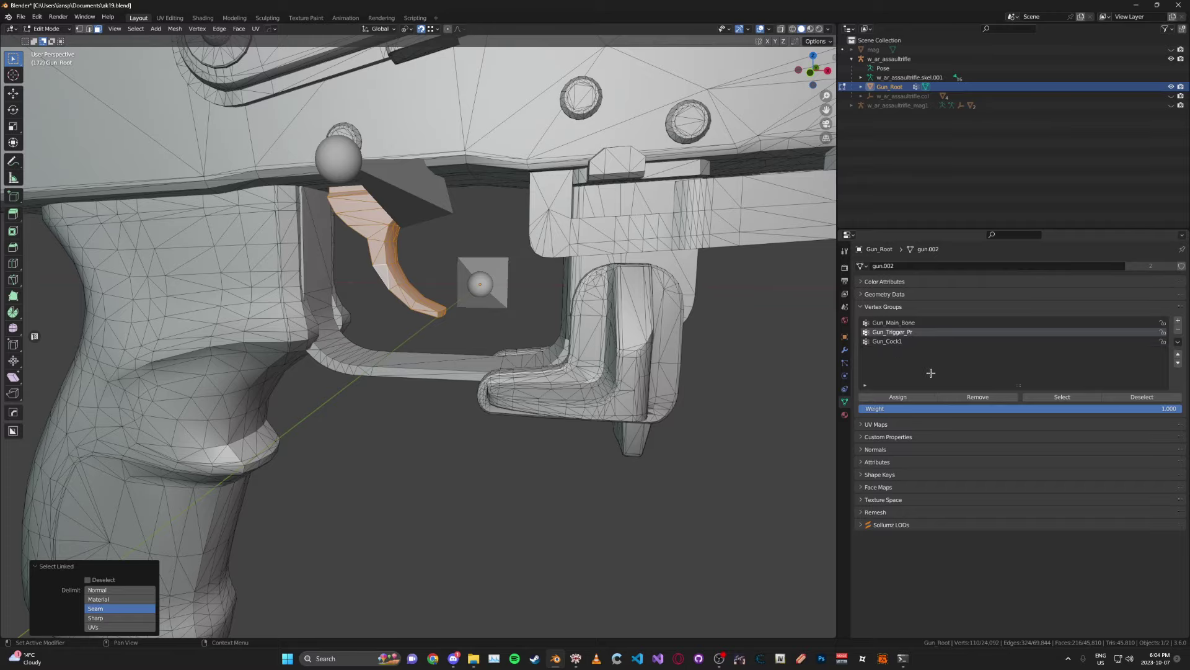
{"action": "left_click", "coordinate": [899, 396]}
Deselect the trigger geometry, bring the cocking handle into view, return to Object Mode, and save the file
{"action": "scroll", "coordinate": [510, 363], "scroll_direction": "down", "scroll_amount": 6}
{"action": "middle_click_drag", "start_coordinate": [511, 362], "coordinate": [526, 383]}
{"action": "left_click", "coordinate": [599, 378]}
{"action": "middle_click_drag", "start_coordinate": [599, 377], "coordinate": [509, 447], "text": "shift"}
{"action": "scroll", "coordinate": [509, 448], "scroll_direction": "up", "scroll_amount": 3}
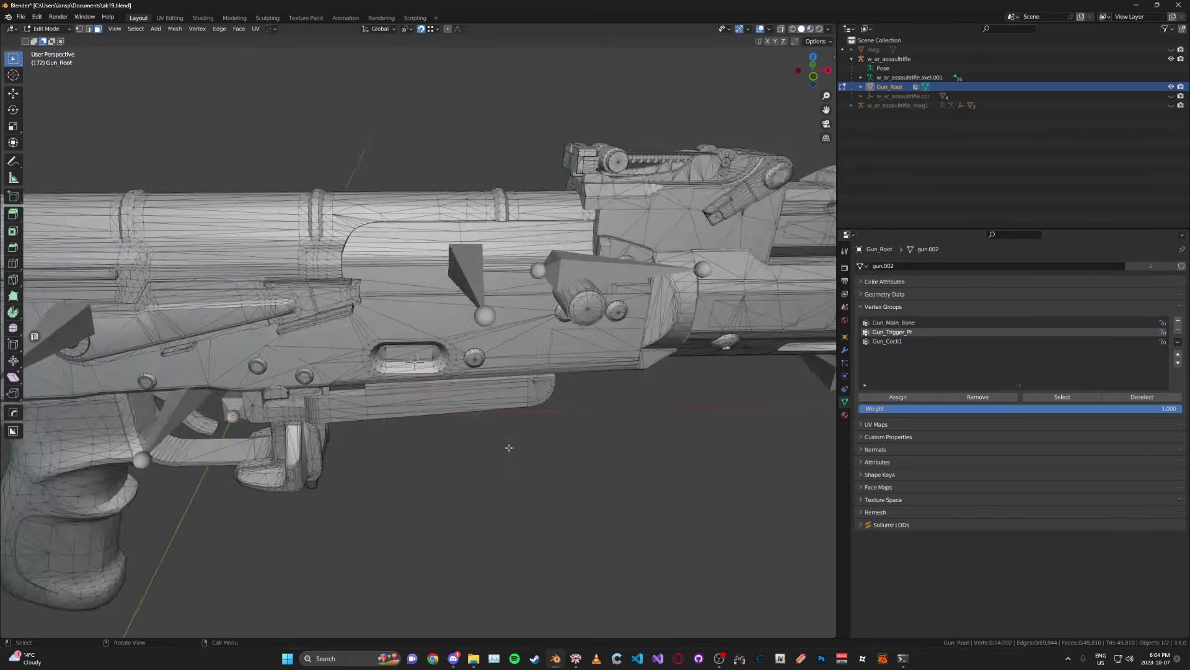
{"action": "scroll", "coordinate": [442, 335], "scroll_direction": "up", "scroll_amount": 2}
{"action": "key", "text": "Tab"}
{"action": "left_click", "coordinate": [479, 187]}
{"action": "key", "text": "ctrl+s"}
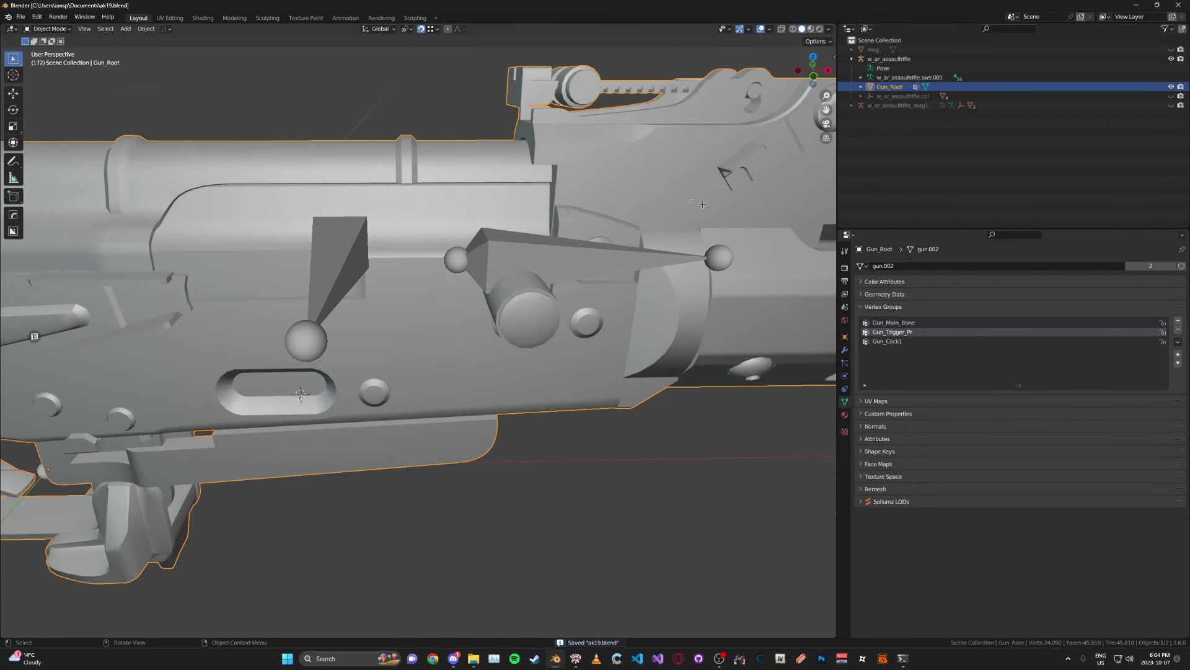
Assign the linked geometry of the bolt and cocking handle to the Gun_Cock1 vertex group and save the file
{"action": "key", "text": "Tab"}
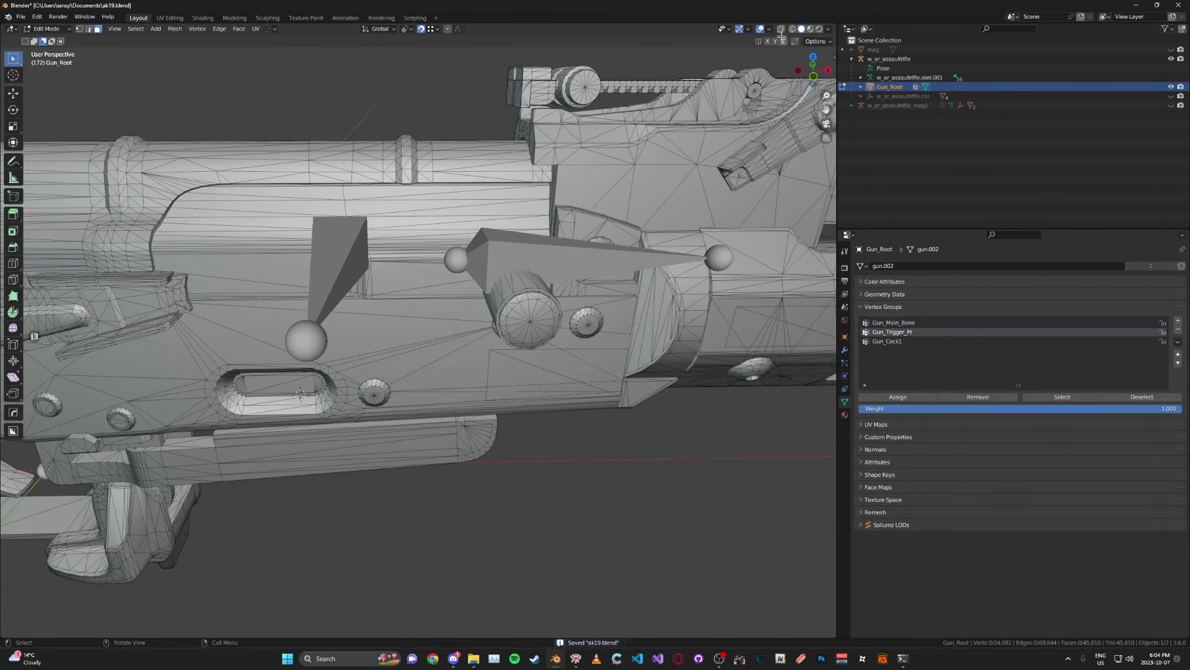
{"action": "left_click", "coordinate": [769, 29]}
{"action": "left_click", "coordinate": [746, 30]}
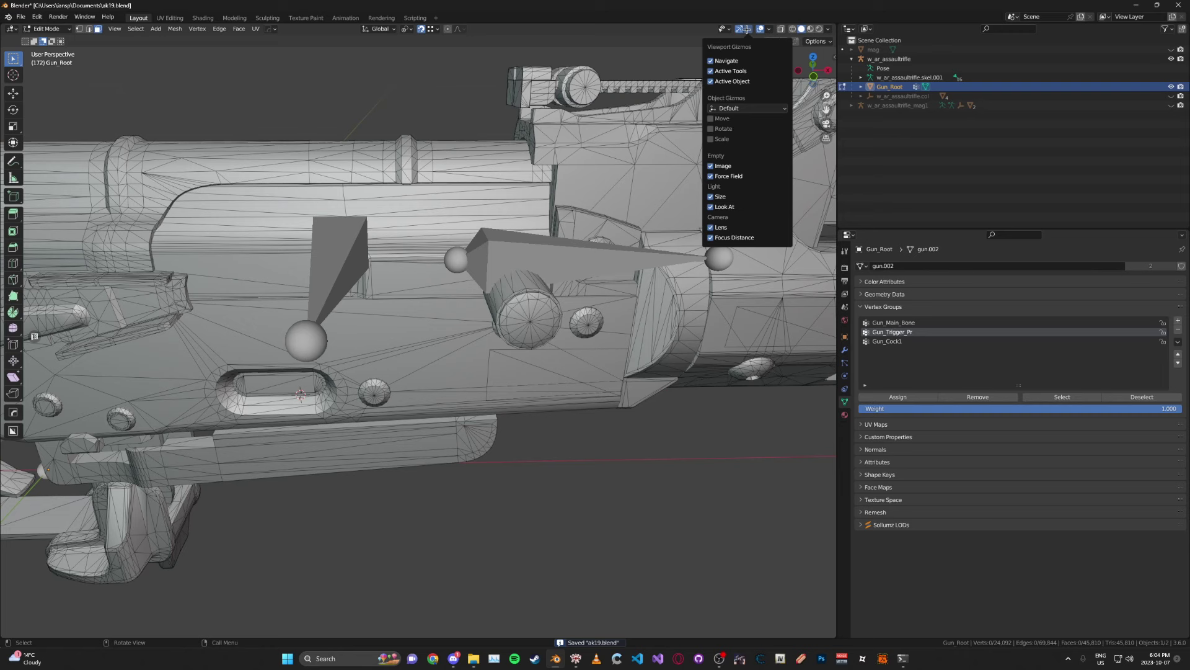
{"action": "left_click", "coordinate": [726, 29]}
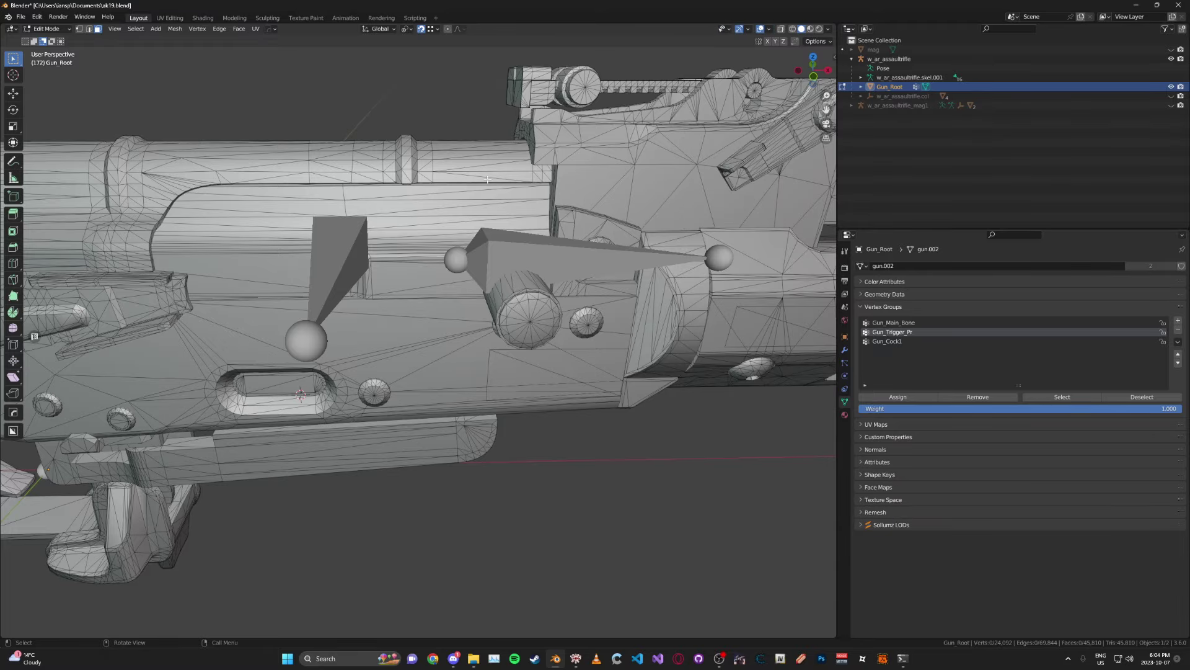
{"action": "middle_click_drag", "start_coordinate": [488, 179], "coordinate": [412, 176]}
{"action": "key", "text": "l"}
{"action": "key", "text": "l"}
{"action": "middle_click_drag", "start_coordinate": [446, 238], "coordinate": [644, 247]}
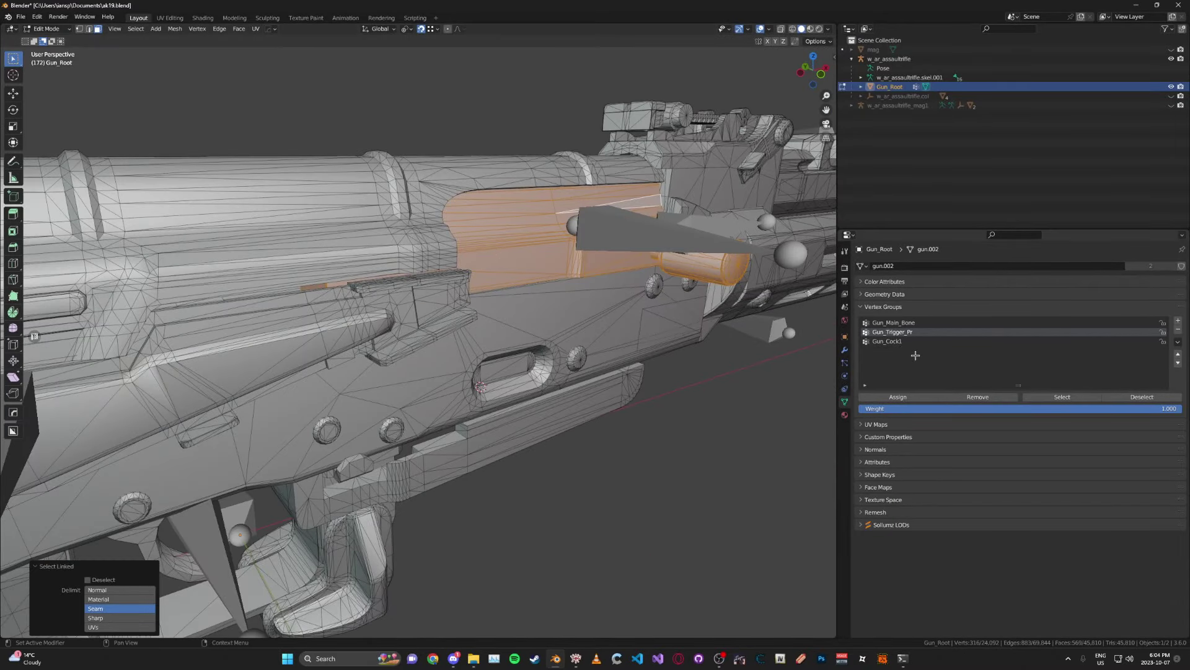
{"action": "left_click", "coordinate": [917, 339]}
{"action": "left_click", "coordinate": [898, 397]}
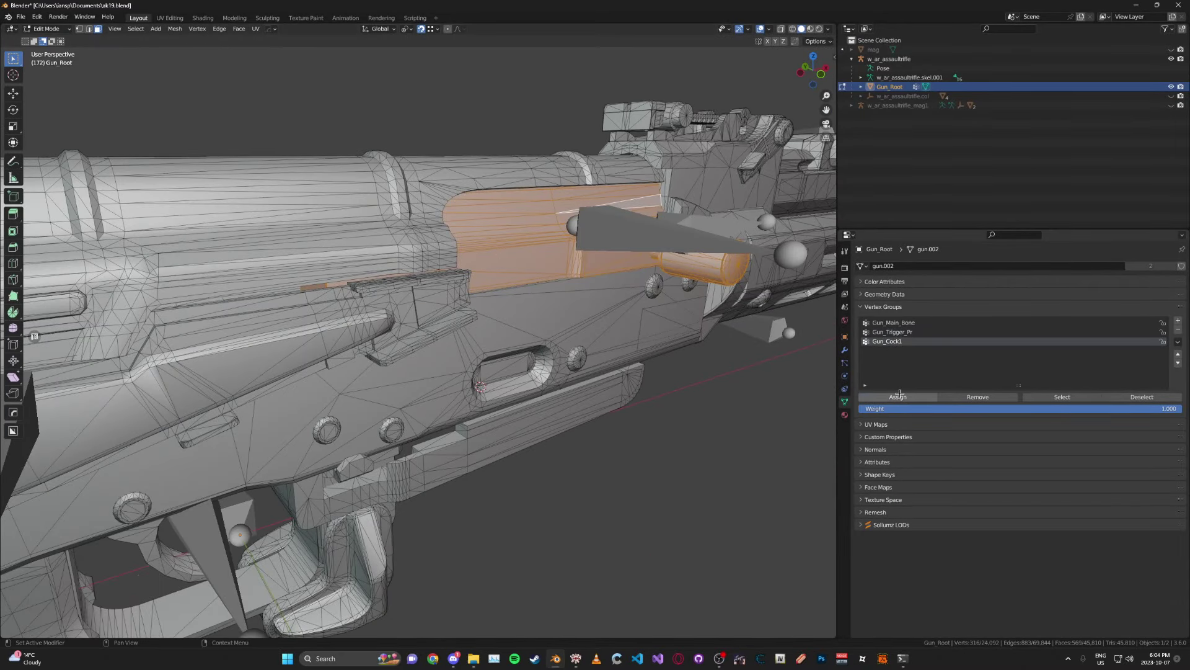
{"action": "key", "text": "Tab"}
{"action": "scroll", "coordinate": [545, 339], "scroll_direction": "down", "scroll_amount": 7}
{"action": "middle_click_drag", "start_coordinate": [551, 338], "coordinate": [543, 339]}
{"action": "key", "text": "ctrl+s"}
{"action": "key", "text": "ctrl+s"}
Assign all geometry except the Gun_Cock1 and Gun_Trigger_Pr parts to the Gun_Main_Bone vertex group and save the file
{"action": "key", "text": "Tab"}
{"action": "key", "text": "a"}
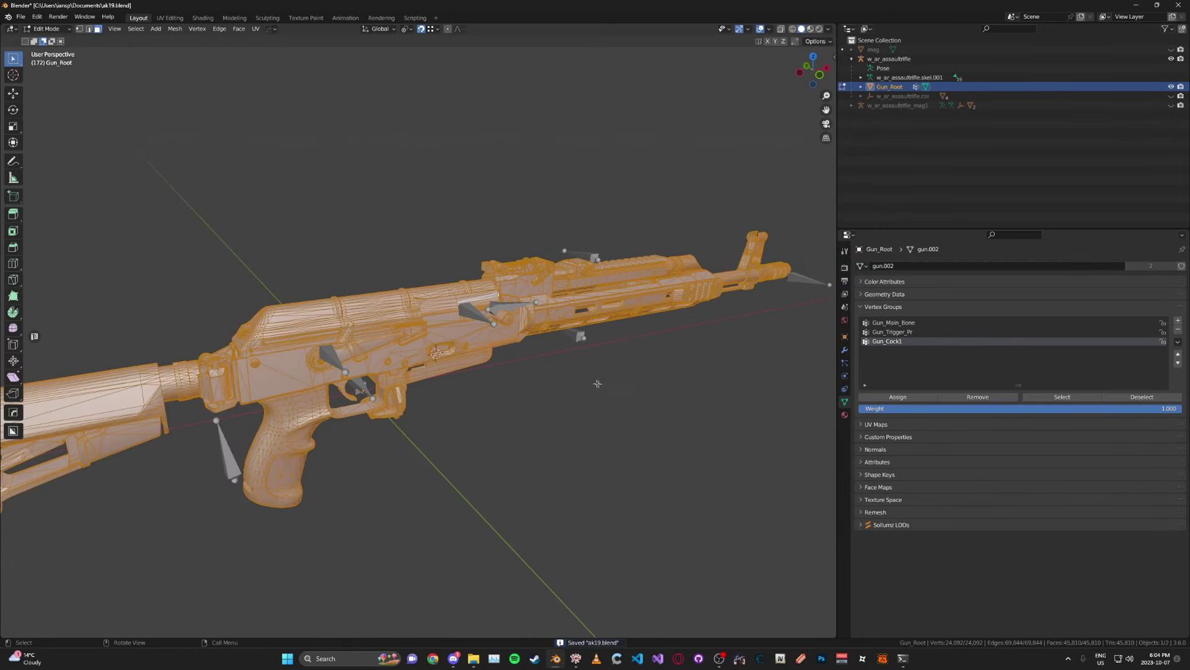
{"action": "key", "text": "alt+a"}
{"action": "middle_click_drag", "start_coordinate": [596, 380], "coordinate": [575, 321]}
{"action": "key", "text": "a"}
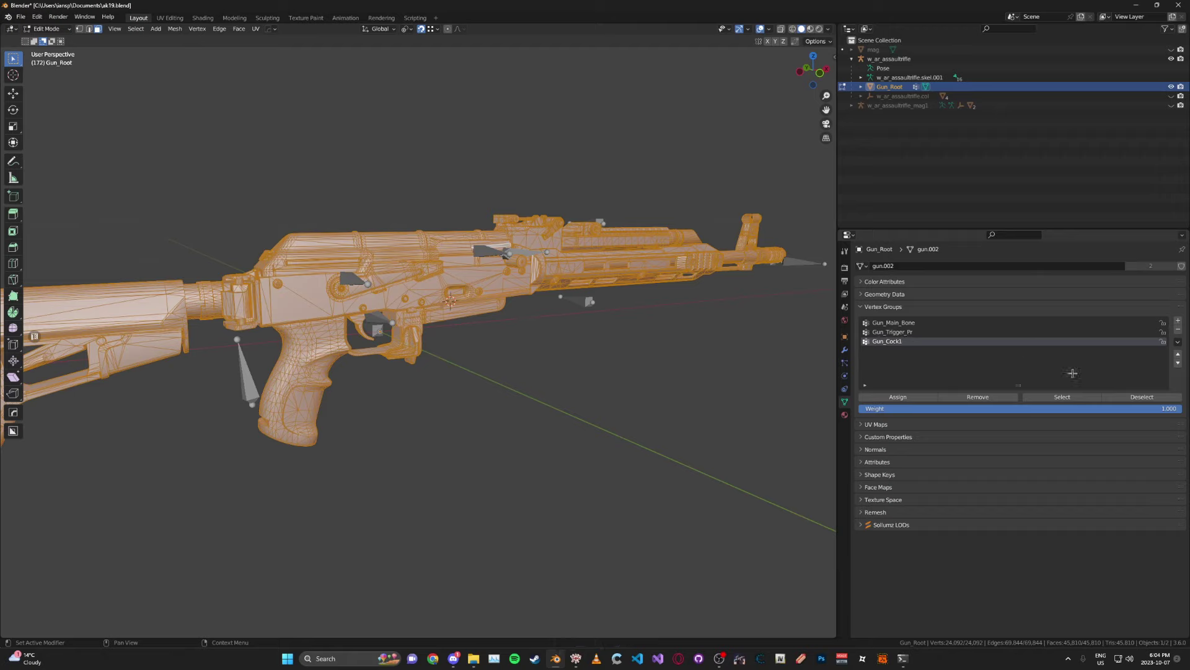
{"action": "left_click", "coordinate": [1142, 397]}
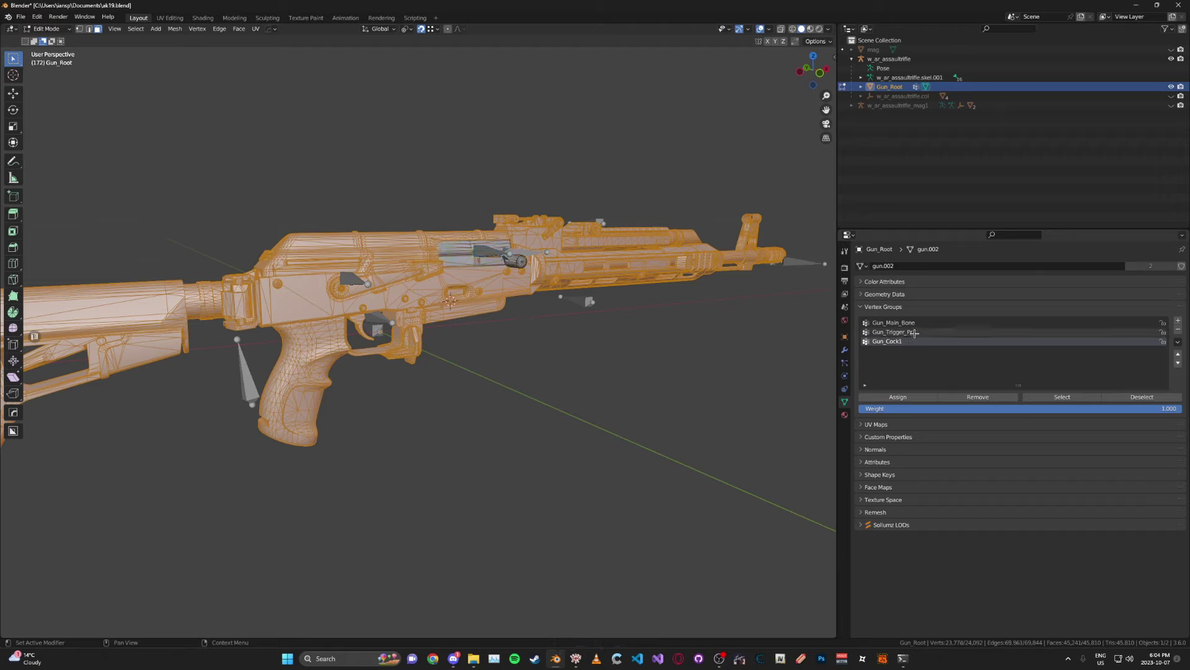
{"action": "left_click", "coordinate": [892, 331]}
{"action": "left_click", "coordinate": [1142, 397]}
{"action": "middle_click_drag", "start_coordinate": [602, 389], "coordinate": [646, 340]}
{"action": "left_click", "coordinate": [892, 323]}
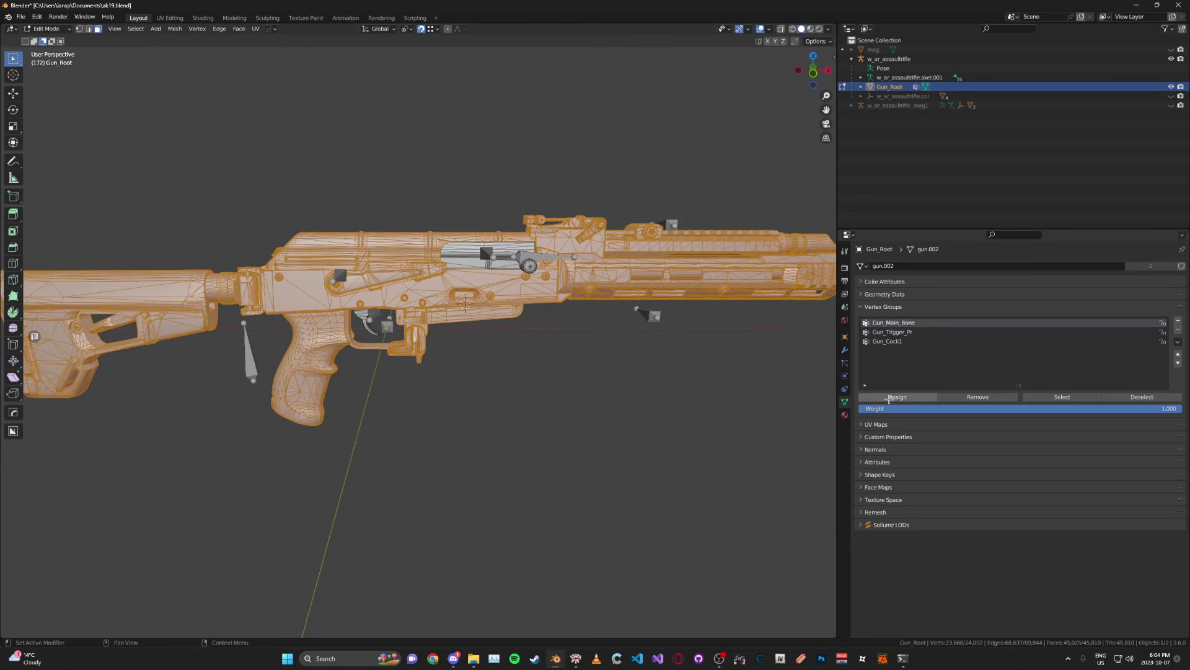
{"action": "key", "text": "Tab"}
{"action": "key", "text": "ctrl+s"}
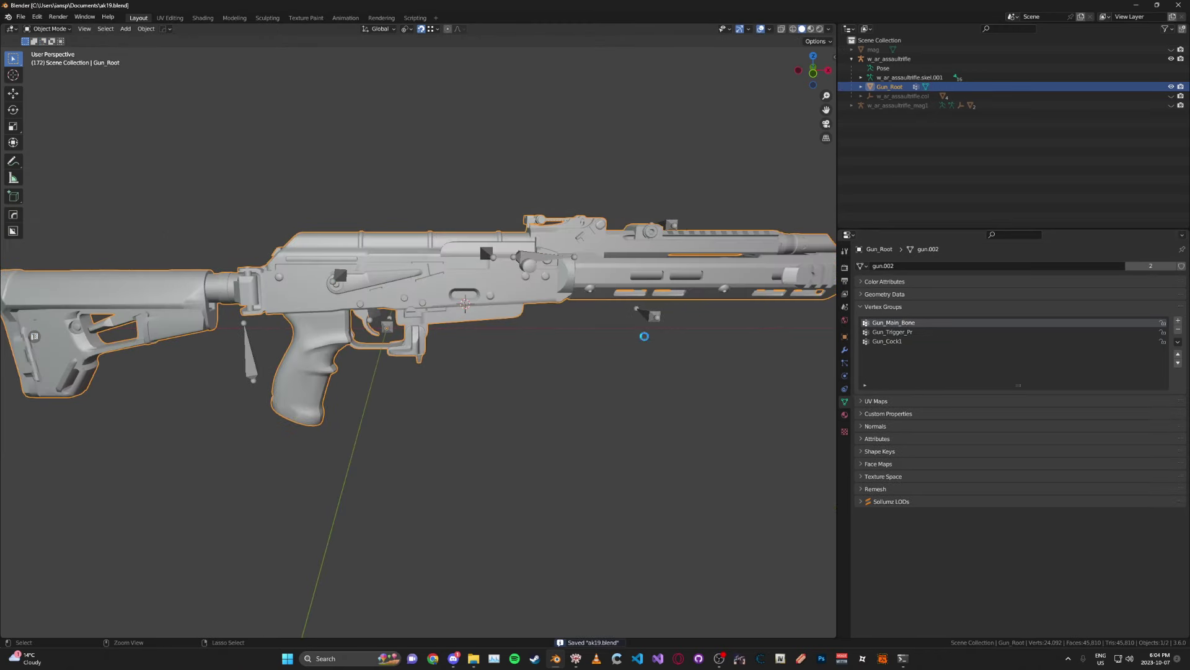
Add an Armature modifier to Gun_Root with w_ar_assaultrifle as its object, and save the file
{"action": "left_click", "coordinate": [844, 349]}
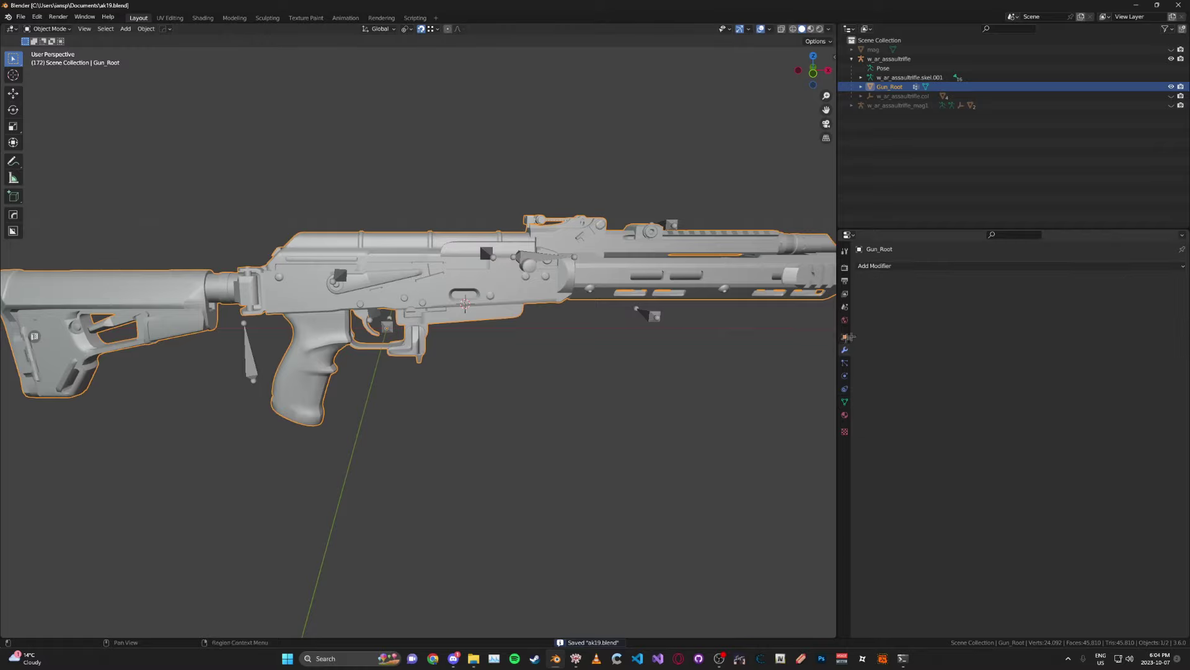
{"action": "left_click", "coordinate": [894, 266]}
{"action": "left_click", "coordinate": [1042, 296]}
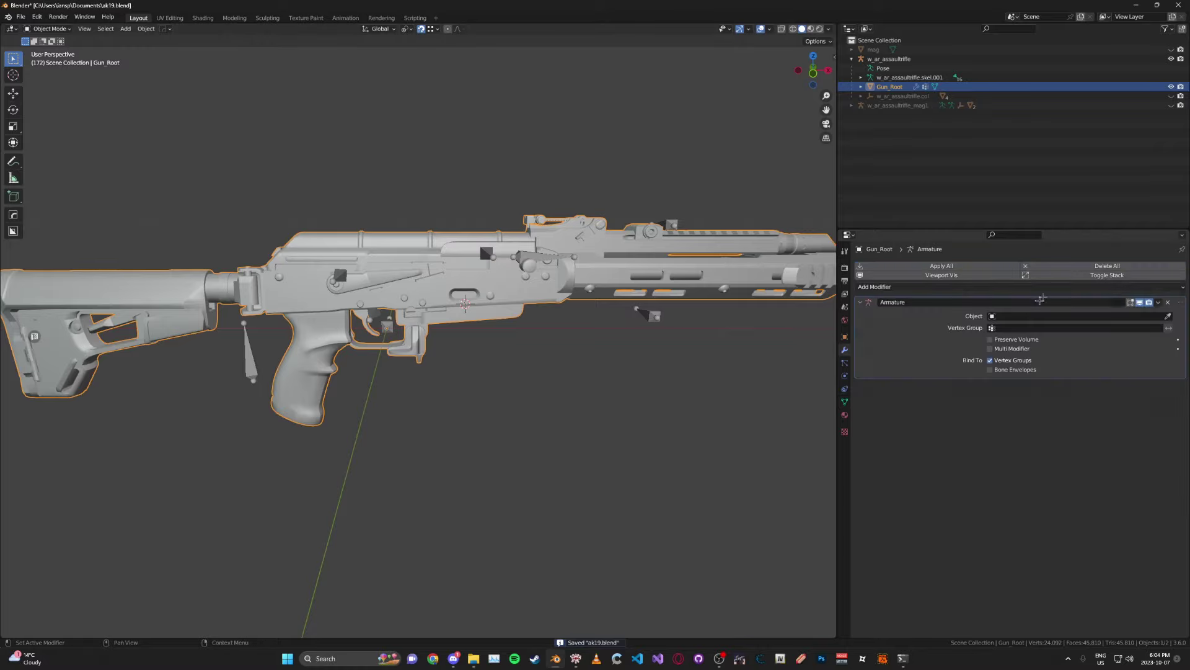
{"action": "left_click", "coordinate": [1012, 317]}
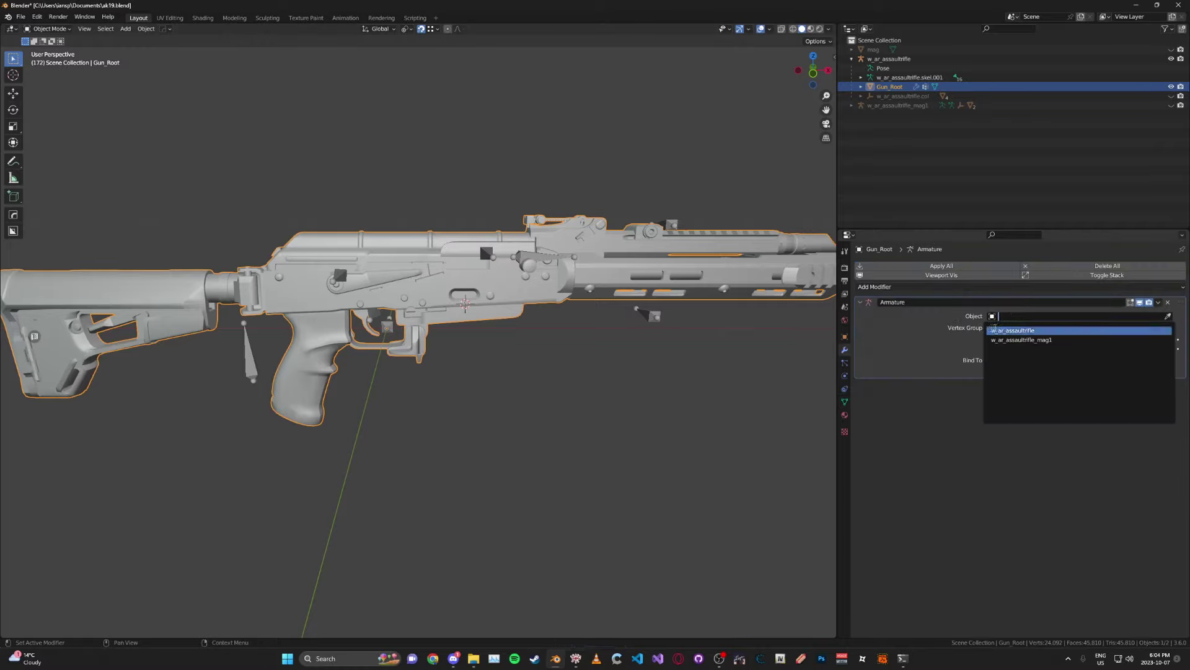
{"action": "left_click", "coordinate": [1006, 331]}
{"action": "key", "text": "ctrl+s"}
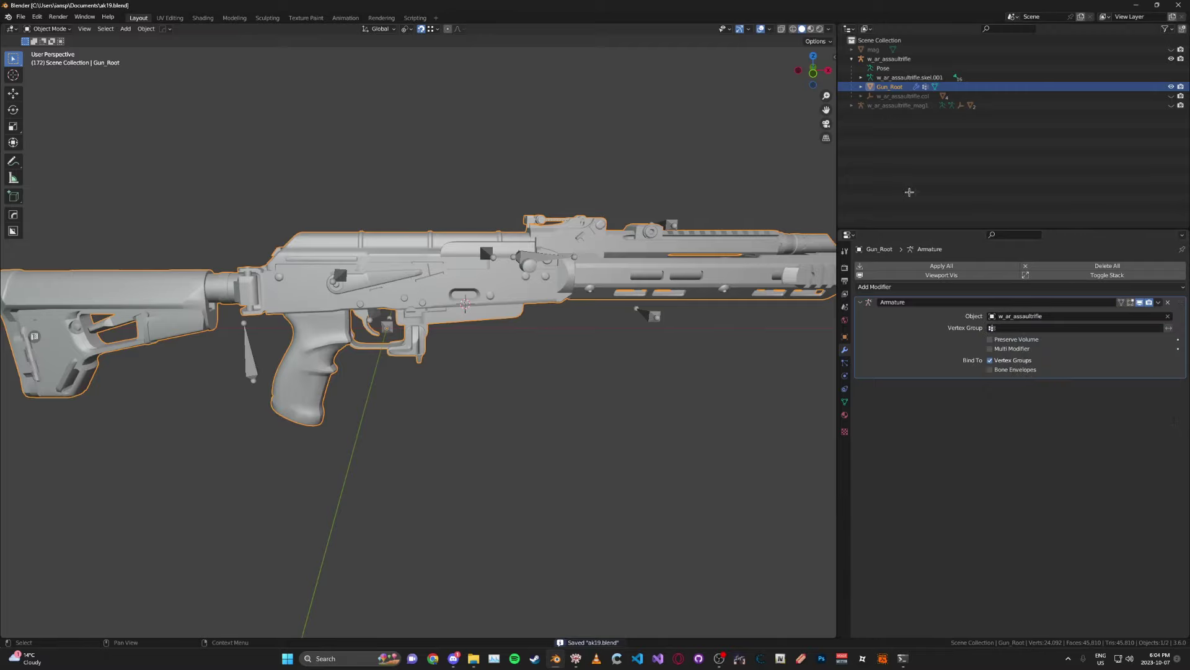
Examine the Sollumz LOD mesh assignments of Gun_Root's mesh data, and save the file
{"action": "scroll", "coordinate": [730, 284], "scroll_direction": "up", "scroll_amount": 4}
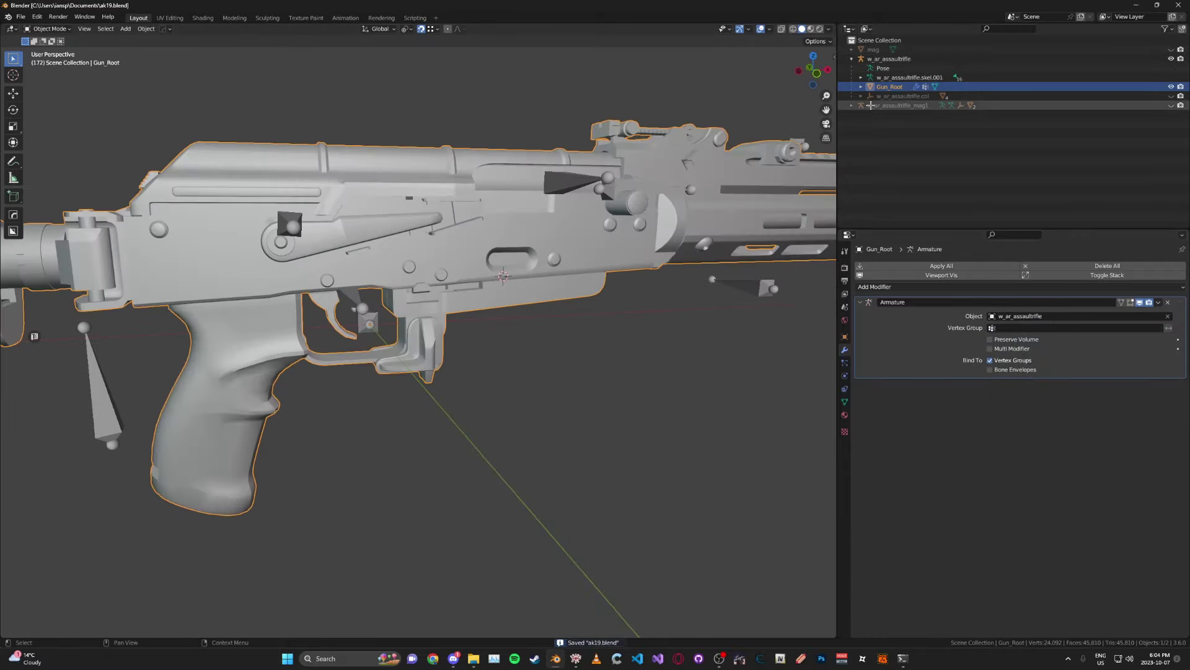
{"action": "left_click", "coordinate": [861, 87]}
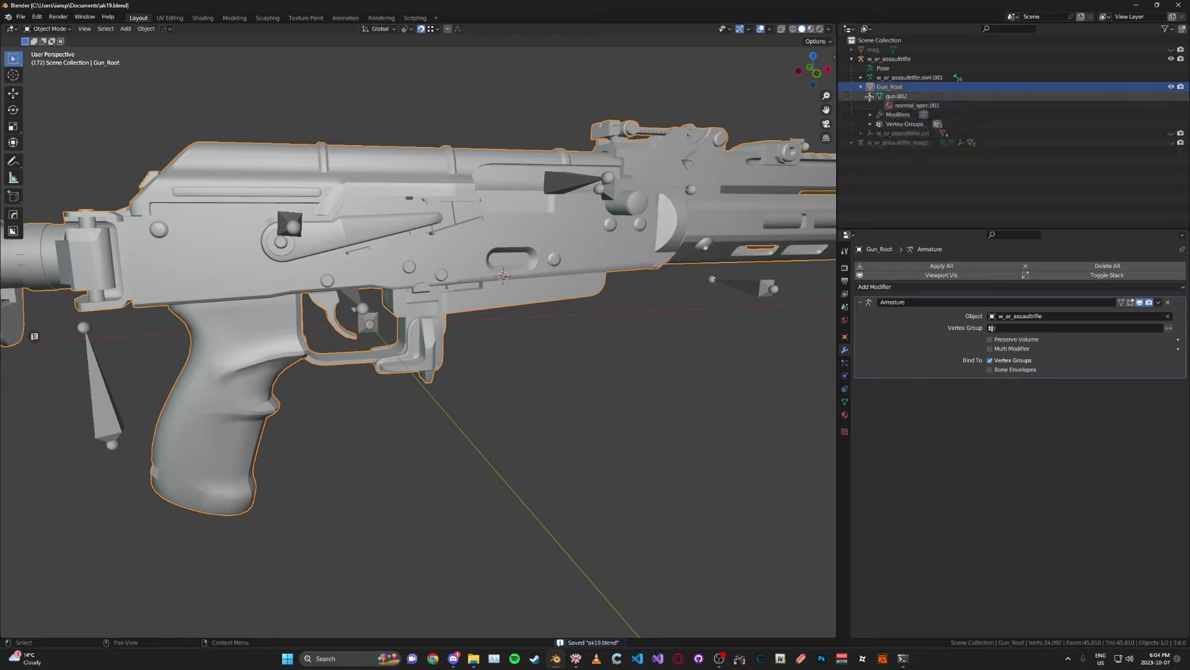
{"action": "left_click", "coordinate": [887, 97]}
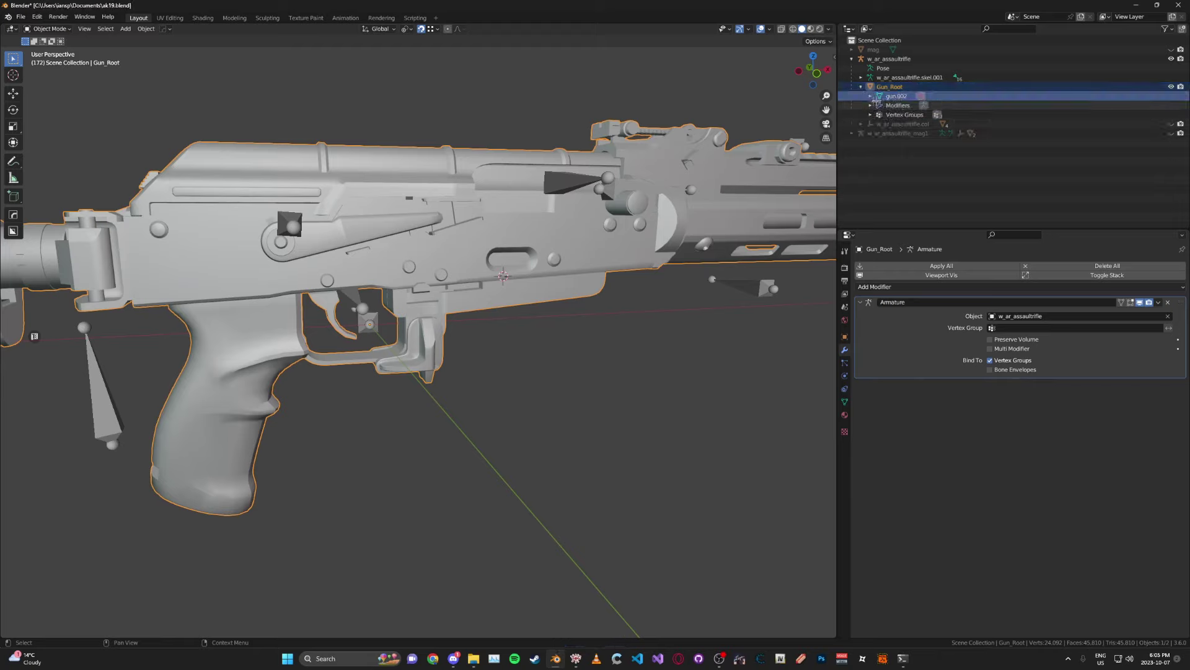
{"action": "double_click", "coordinate": [899, 96]}
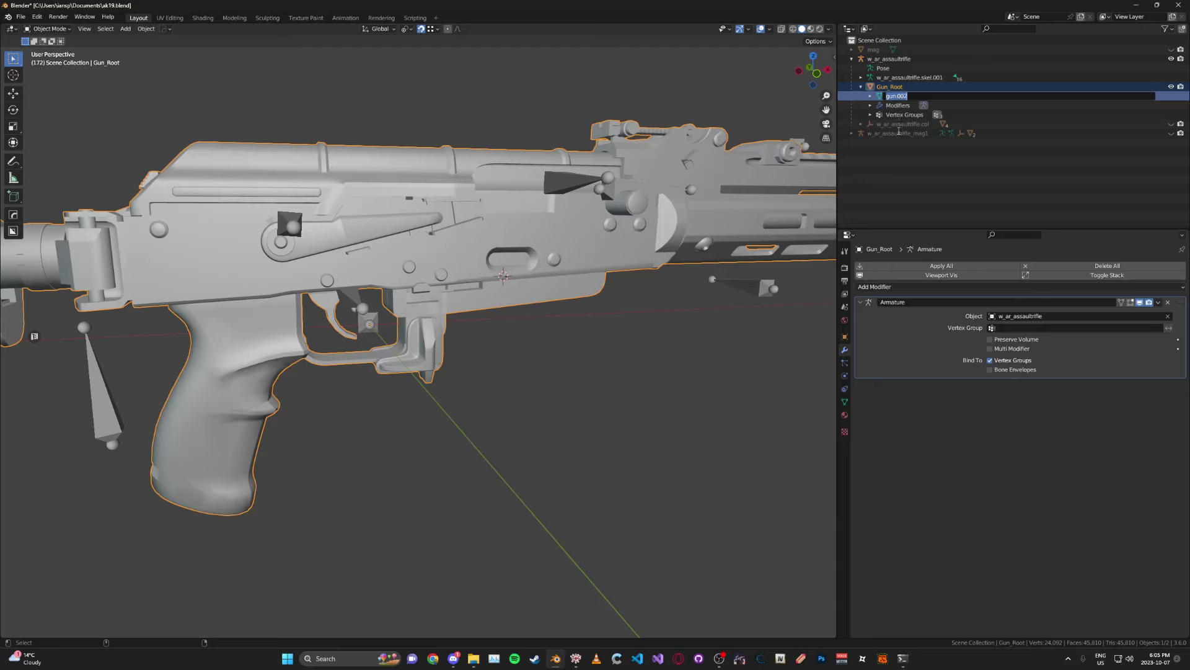
{"action": "key", "text": "Return"}
{"action": "left_click", "coordinate": [845, 402]}
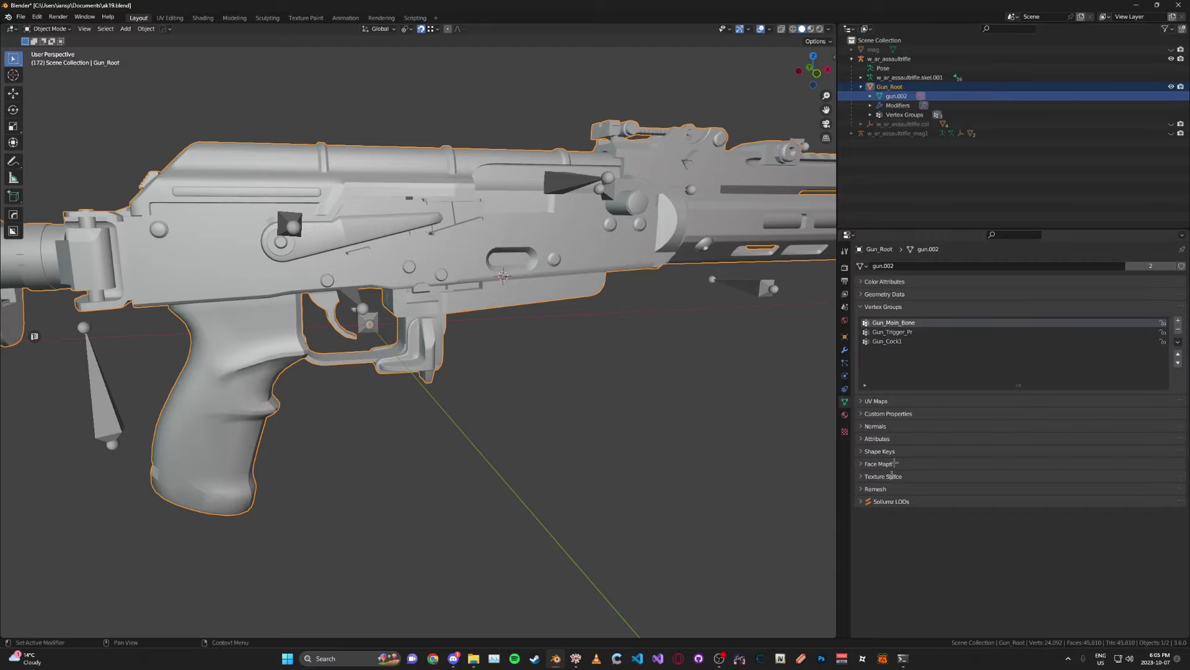
{"action": "left_click", "coordinate": [889, 502]}
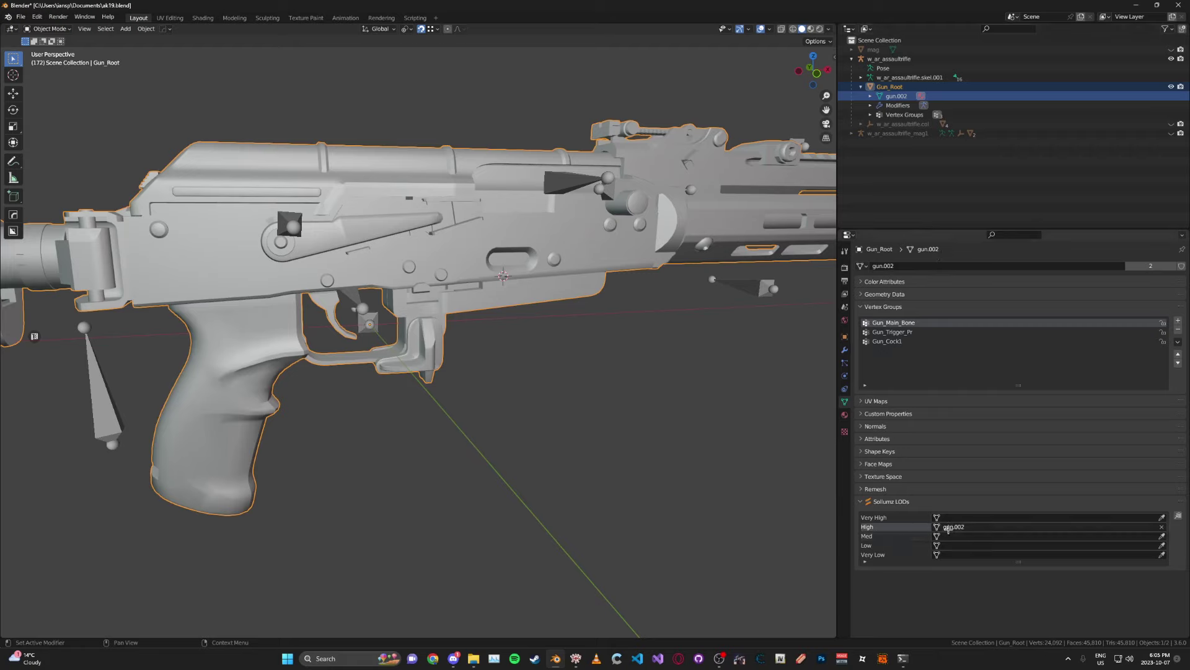
{"action": "left_click", "coordinate": [901, 502]}
{"action": "key", "text": "ctrl+s"}
{"action": "left_click", "coordinate": [862, 87]}
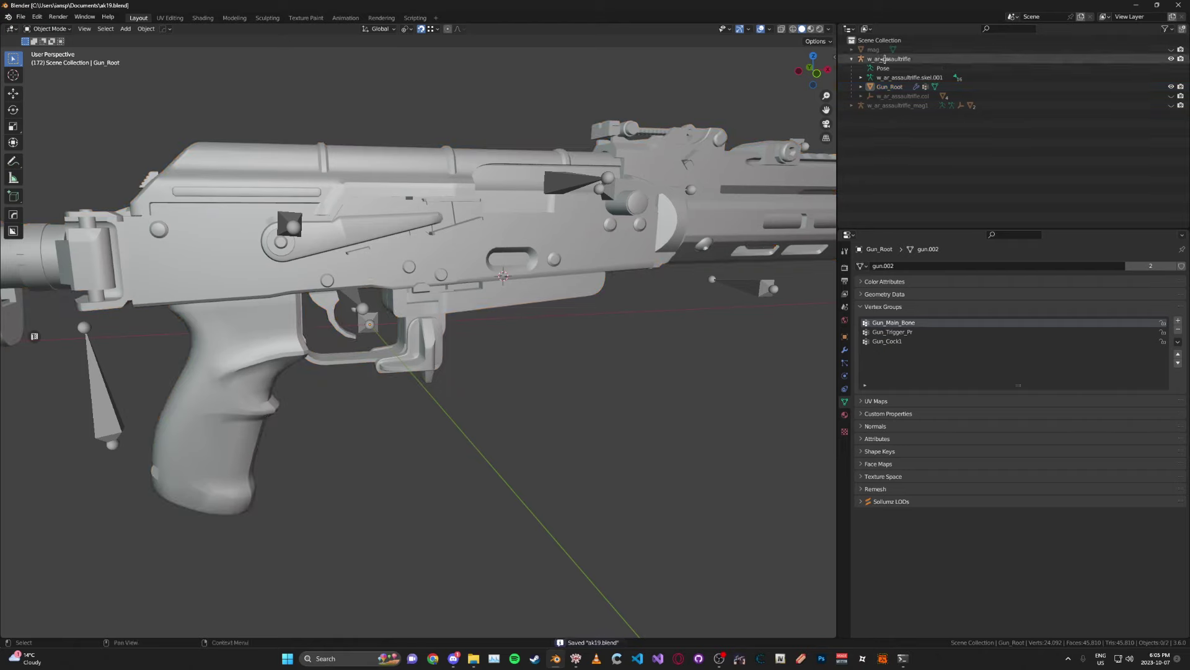
Rename the w_ar_assaultrifle armature object as w_ar_ak19 and save the file
{"action": "left_click", "coordinate": [918, 58]}
{"action": "double_click", "coordinate": [889, 59]}
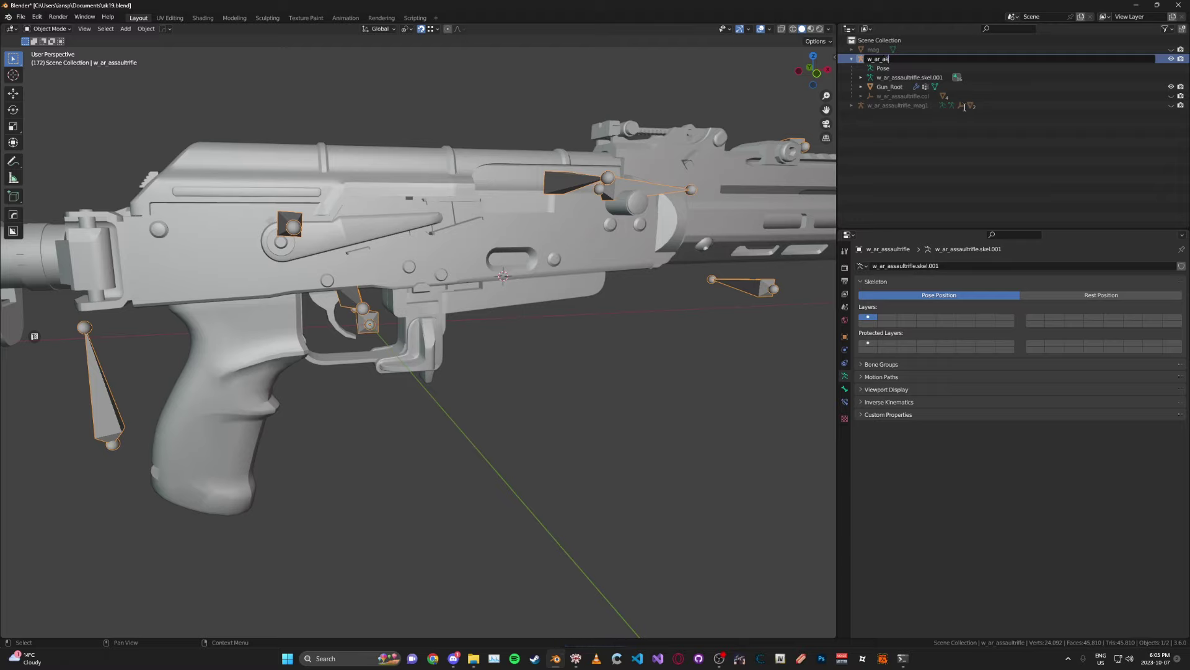
{"action": "type", "text": "w_ar_ak19"}
{"action": "key", "text": "Return"}
{"action": "key", "text": "ctrl+s"}
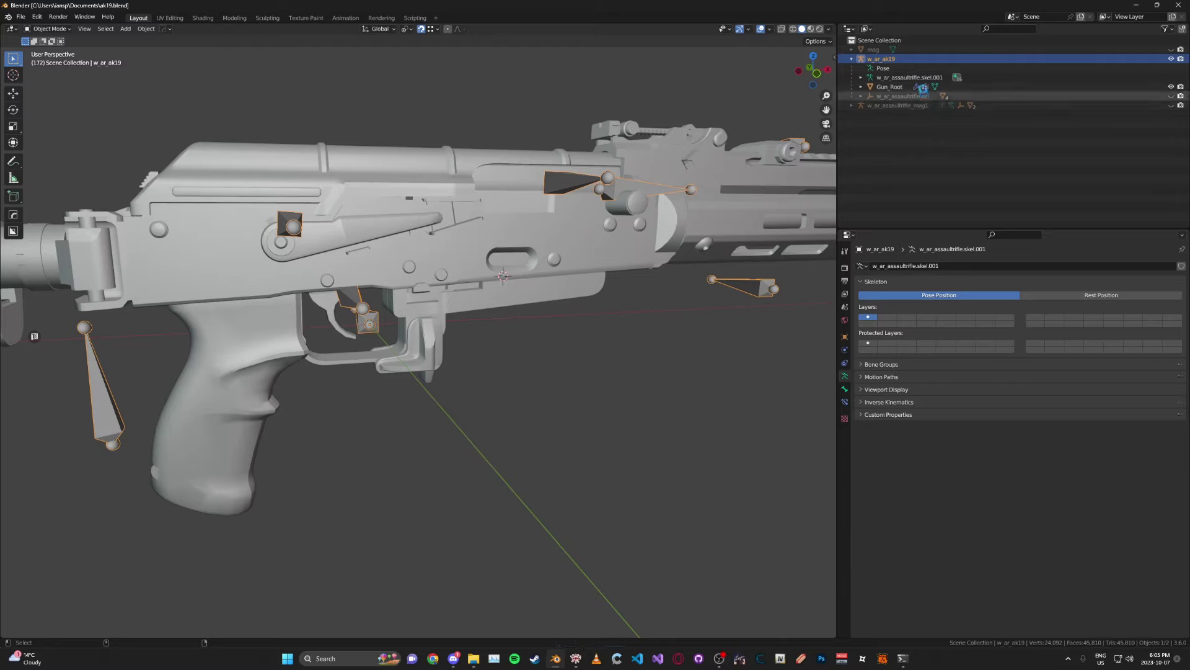
Reuse the armature object's name to rename its skeleton data as w_ar_ak19.skel, and save the file
{"action": "double_click", "coordinate": [887, 59]}
{"action": "key", "text": "ctrl+c"}
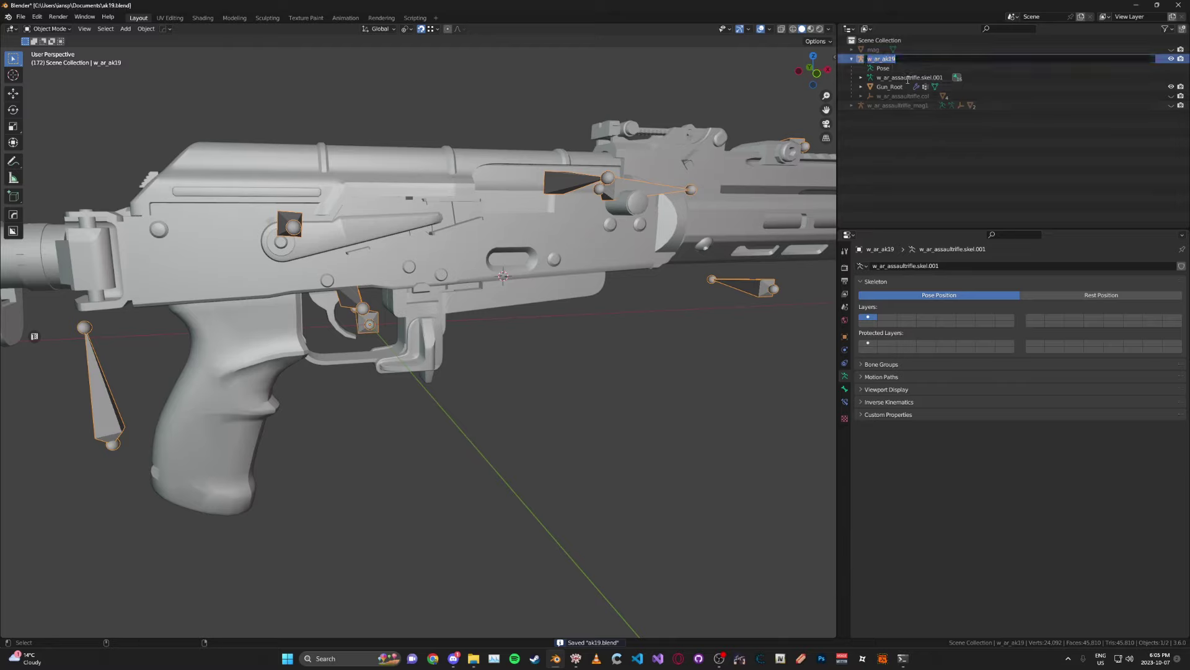
{"action": "double_click", "coordinate": [908, 78]}
{"action": "key", "text": "ctrl+v"}
{"action": "key", "text": "Return"}
{"action": "key", "text": "ctrl+s"}
{"action": "left_click", "coordinate": [917, 158]}
{"action": "key", "text": "ctrl+s"}
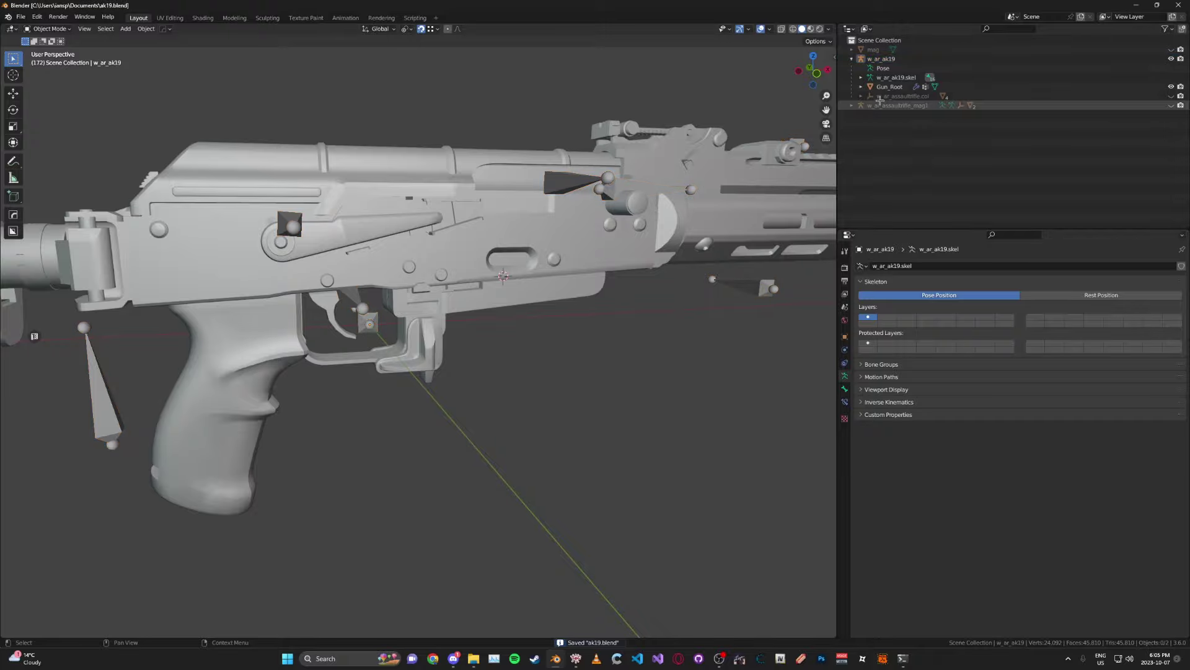
Hide w_ar_ak19, show w_ar_assaultrifle_mag1 and mag in front view, and select the custom mag
{"action": "left_click", "coordinate": [852, 59]}
{"action": "scroll", "coordinate": [615, 242], "scroll_direction": "down", "scroll_amount": 2}
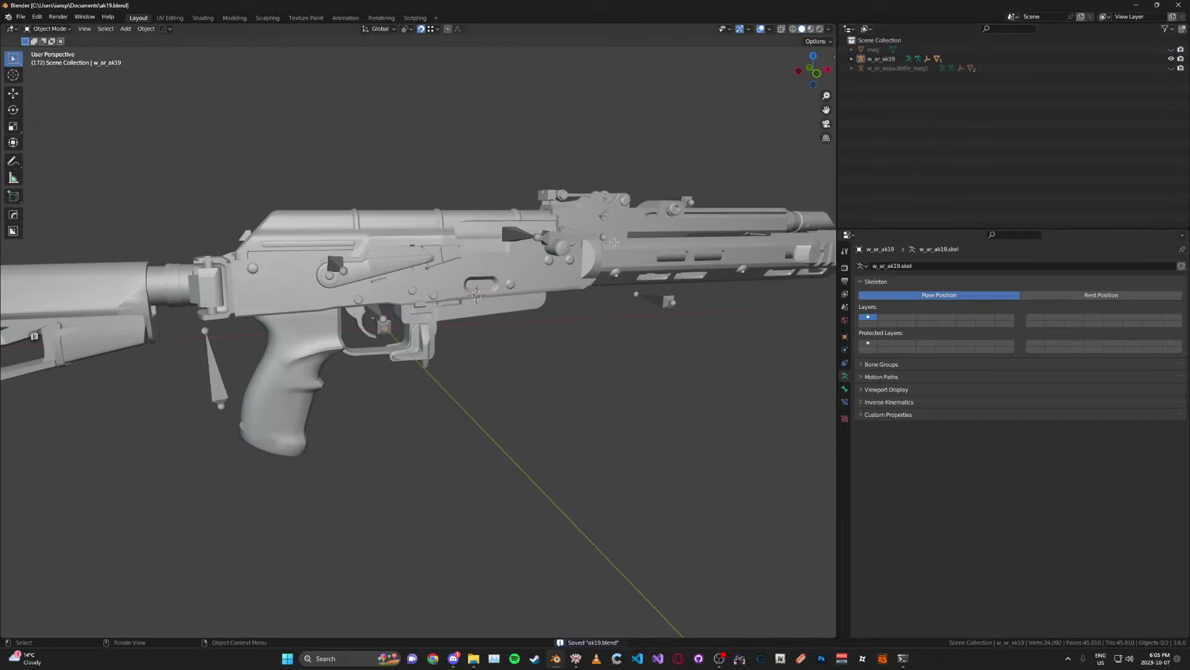
{"action": "key", "text": "KP_1"}
{"action": "middle_click_drag", "start_coordinate": [754, 273], "coordinate": [701, 270], "text": "shift"}
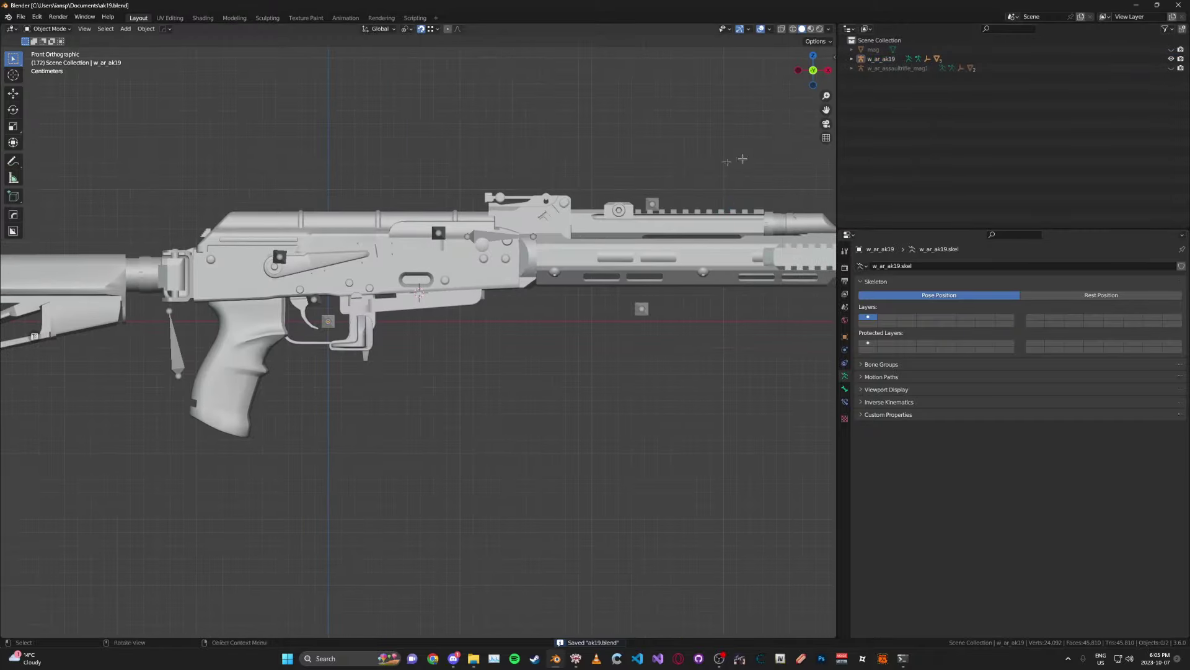
{"action": "middle_click_drag", "start_coordinate": [742, 159], "coordinate": [794, 163], "text": "shift"}
{"action": "left_click", "coordinate": [1171, 59]}
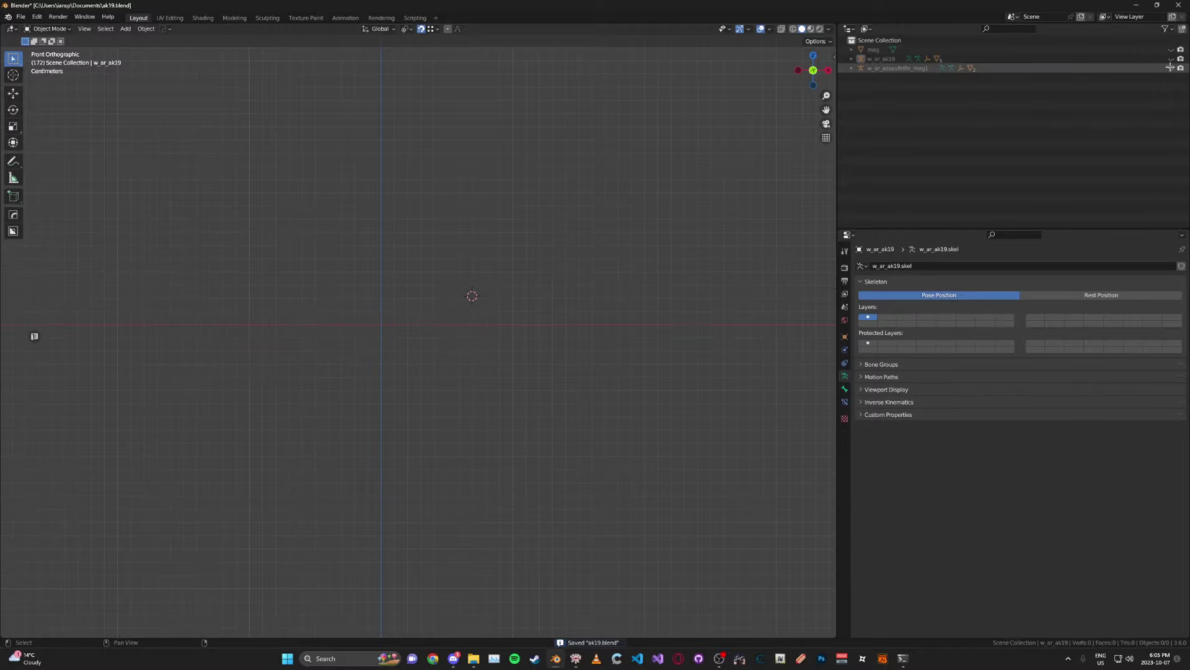
{"action": "left_click", "coordinate": [1171, 68]}
{"action": "left_click", "coordinate": [1171, 50]}
{"action": "middle_click_drag", "start_coordinate": [611, 241], "coordinate": [661, 212], "text": "shift"}
{"action": "left_click", "coordinate": [546, 291]}
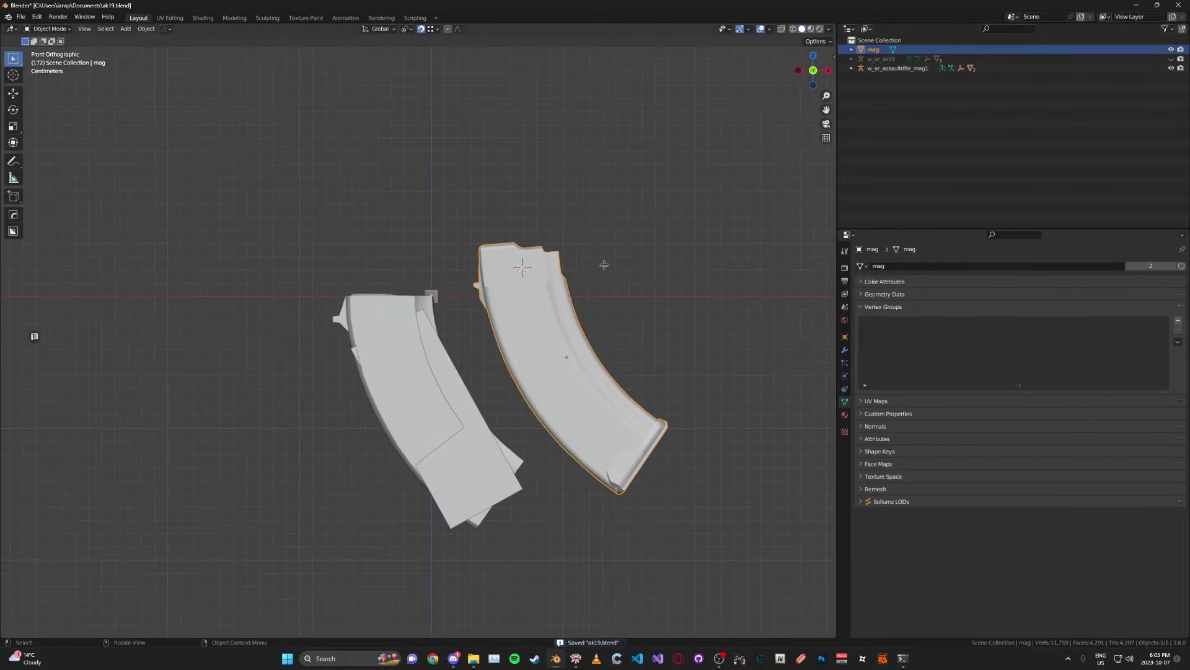
Switch the viewport to material preview shading and hide the Sollumz collision meshes
{"action": "key", "text": "KP_3"}
{"action": "key", "text": "KP_1"}
{"action": "key", "text": "g"}
{"action": "right_click", "coordinate": [653, 279]}
{"action": "key", "text": "b"}
{"action": "key", "text": "Escape"}
{"action": "key", "text": "z"}
{"action": "left_click", "coordinate": [690, 228]}
{"action": "key", "text": "n"}
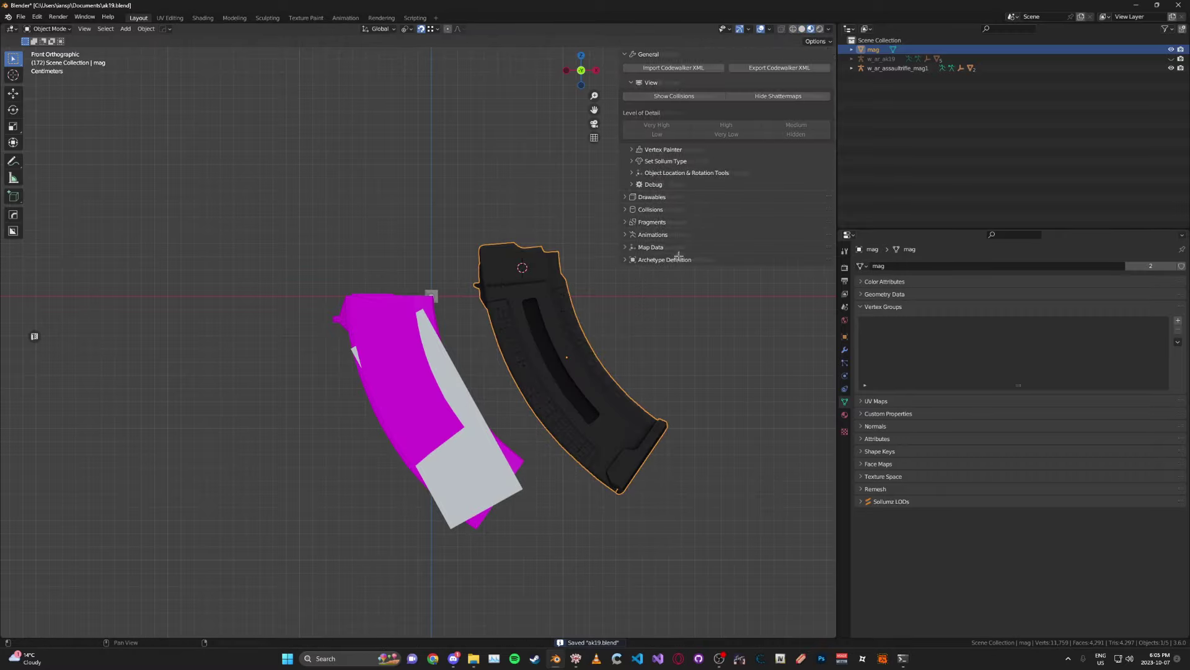
{"action": "left_click", "coordinate": [675, 95]}
{"action": "key", "text": "n"}
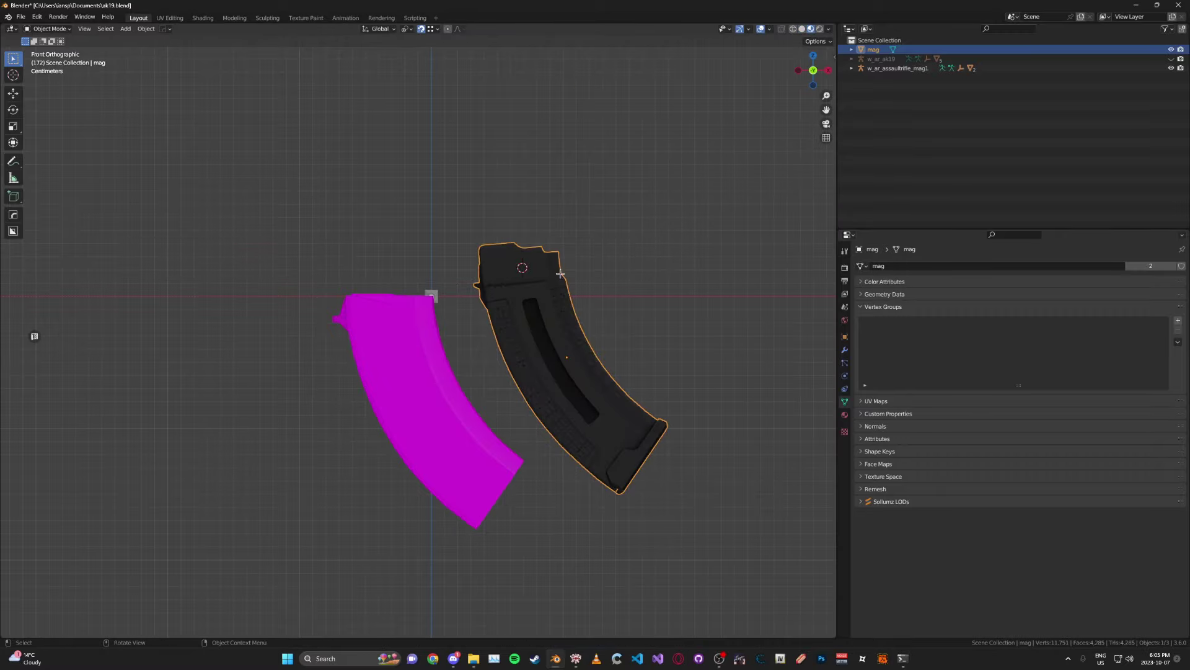
Move the custom mag along X and down about 0.037 m along Z so it overlaps the vanilla magazine
{"action": "key", "text": "g"}
{"action": "key", "text": "x"}
{"action": "left_click", "coordinate": [588, 287]}
{"action": "key", "text": "g"}
{"action": "key", "text": "z"}
{"action": "left_click", "coordinate": [589, 337]}
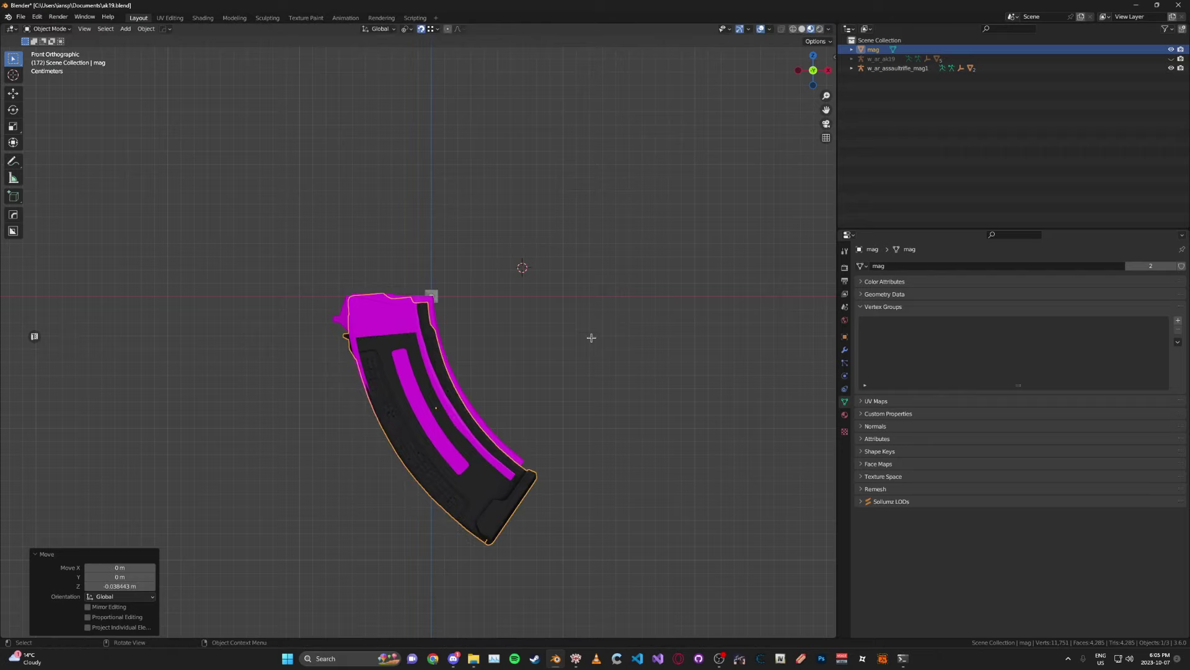
{"action": "key", "text": "g"}
{"action": "key", "text": "z"}
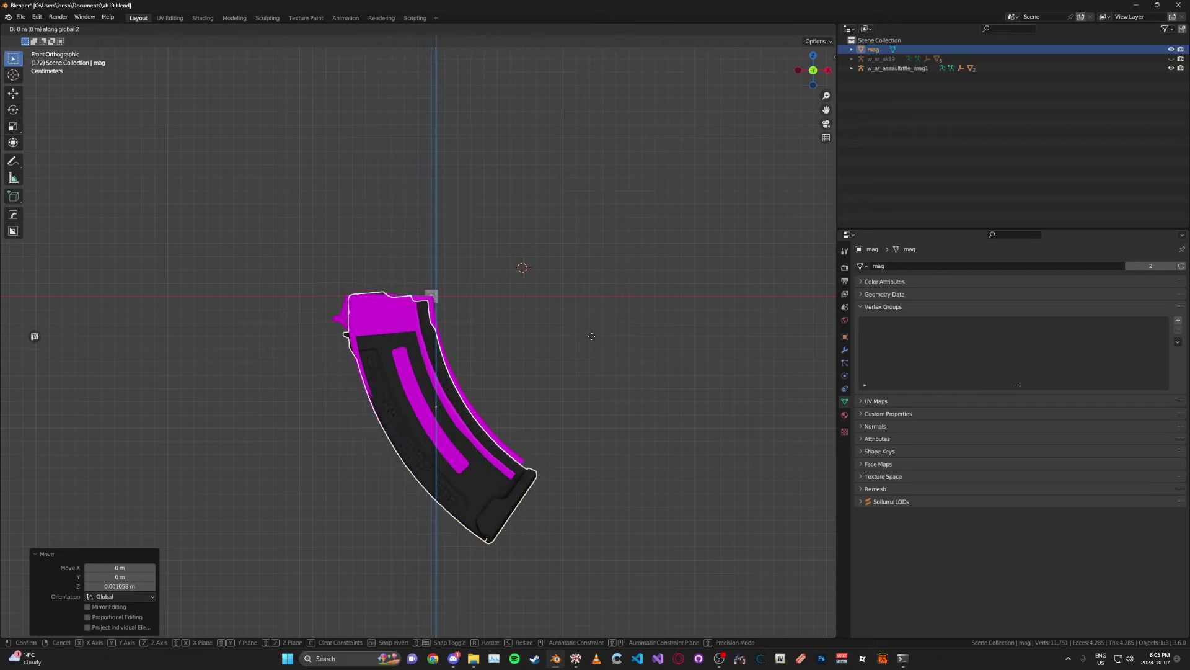
{"action": "left_click", "coordinate": [592, 336]}
{"action": "key", "text": "g"}
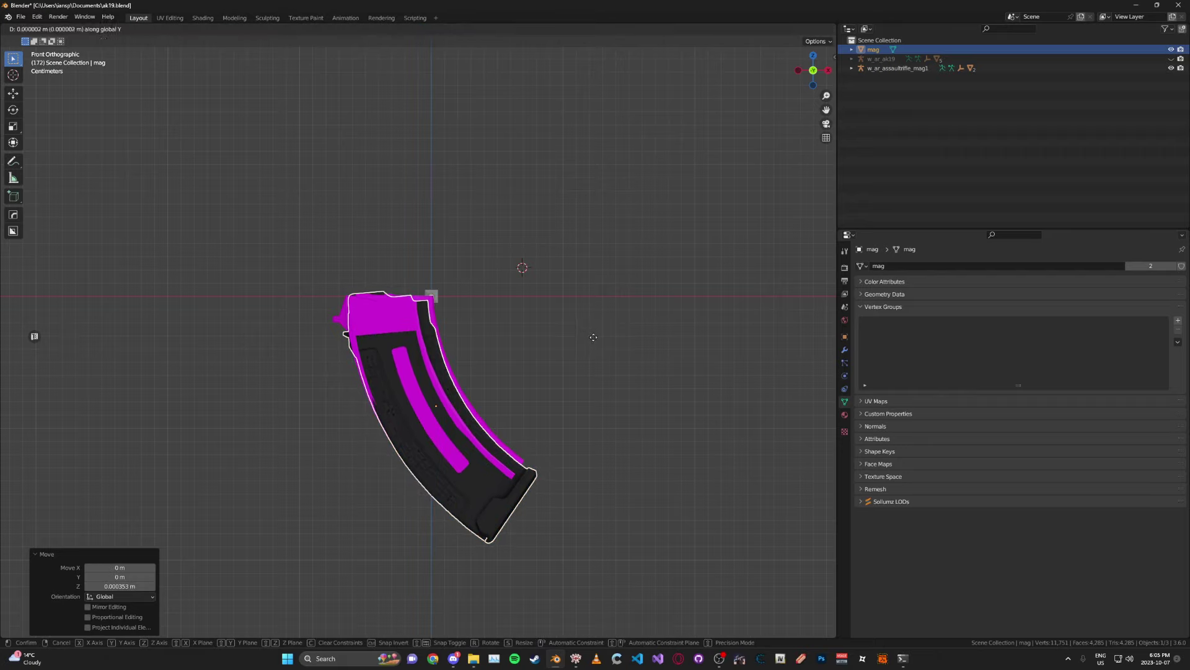
{"action": "key", "text": "x"}
{"action": "left_click", "coordinate": [595, 337]}
{"action": "middle_click_drag", "start_coordinate": [595, 337], "coordinate": [617, 309]}
Apply location, rotation and scale to the custom mag and save the file
{"action": "left_click", "coordinate": [444, 317]}
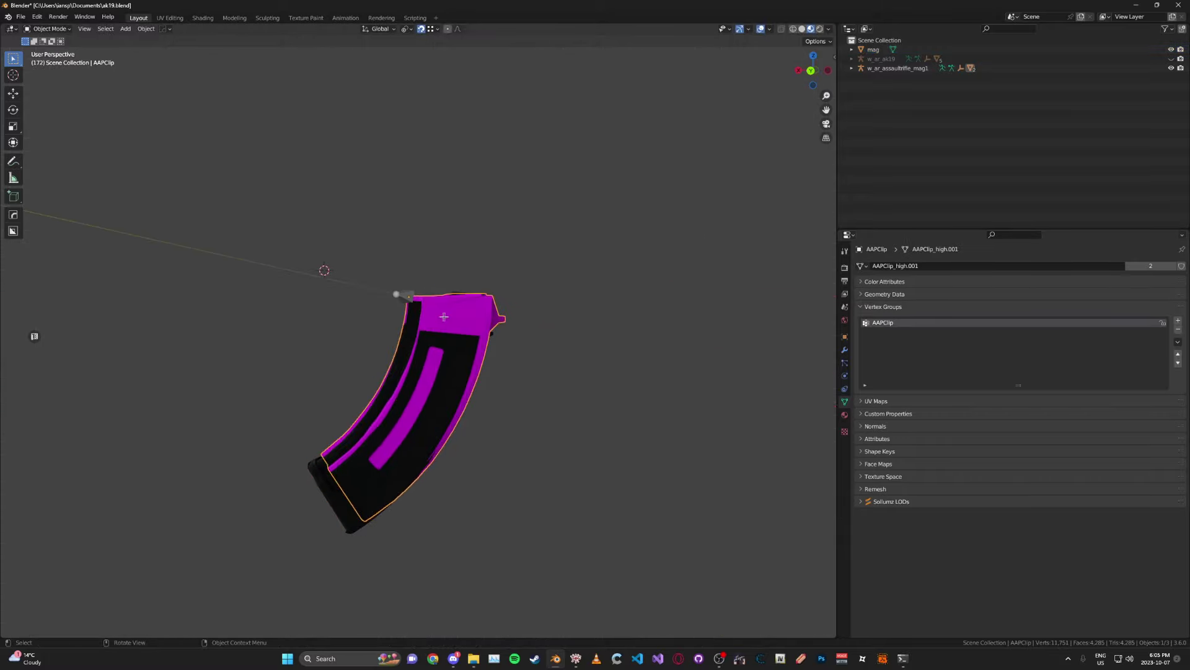
{"action": "left_click", "coordinate": [333, 505]}
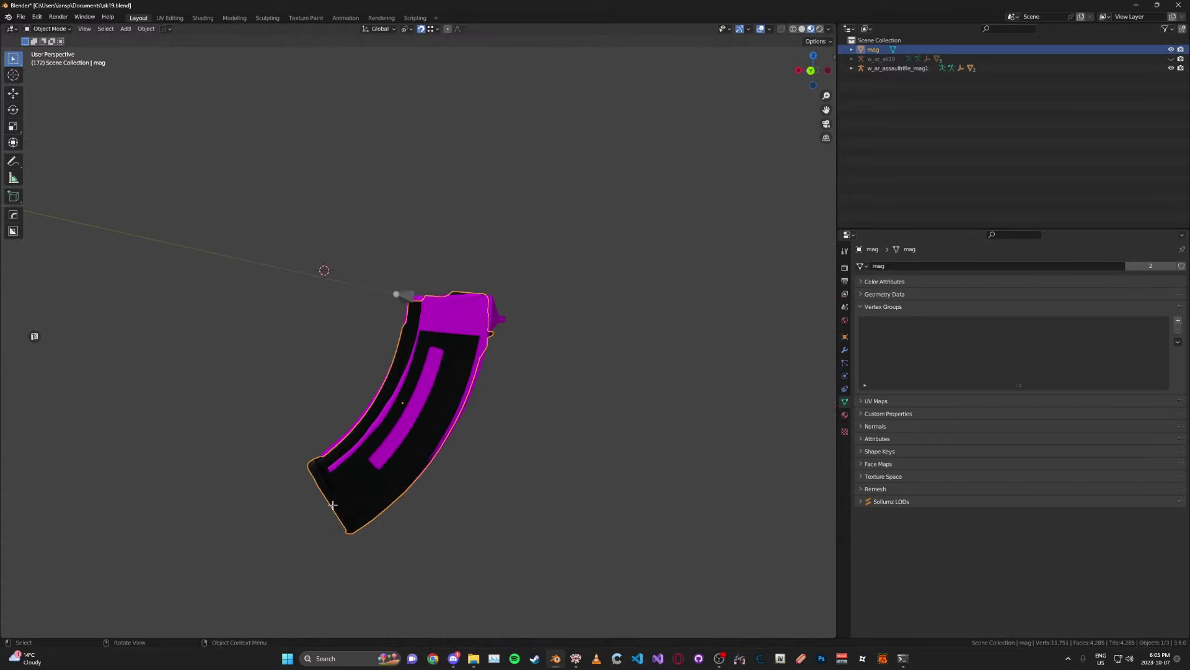
{"action": "key", "text": "ctrl+a"}
{"action": "left_click", "coordinate": [463, 269]}
{"action": "left_click", "coordinate": [465, 268]}
{"action": "key", "text": "ctrl+a"}
{"action": "key", "text": "ctrl+s"}
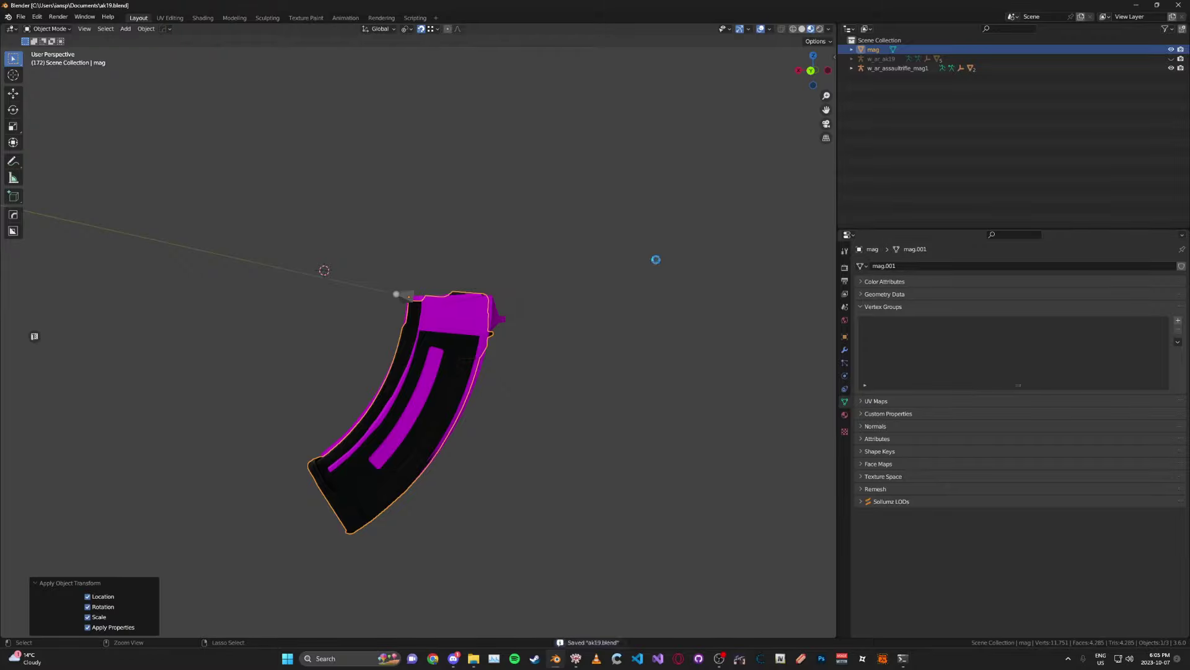
{"action": "mouse_move", "coordinate": [651, 261]}
{"action": "middle_mouse_down"}
{"action": "mouse_move", "coordinate": [555, 218]}
{"action": "mouse_move", "coordinate": [545, 234]}
{"action": "mouse_move", "coordinate": [659, 240]}
{"action": "middle_mouse_up"}
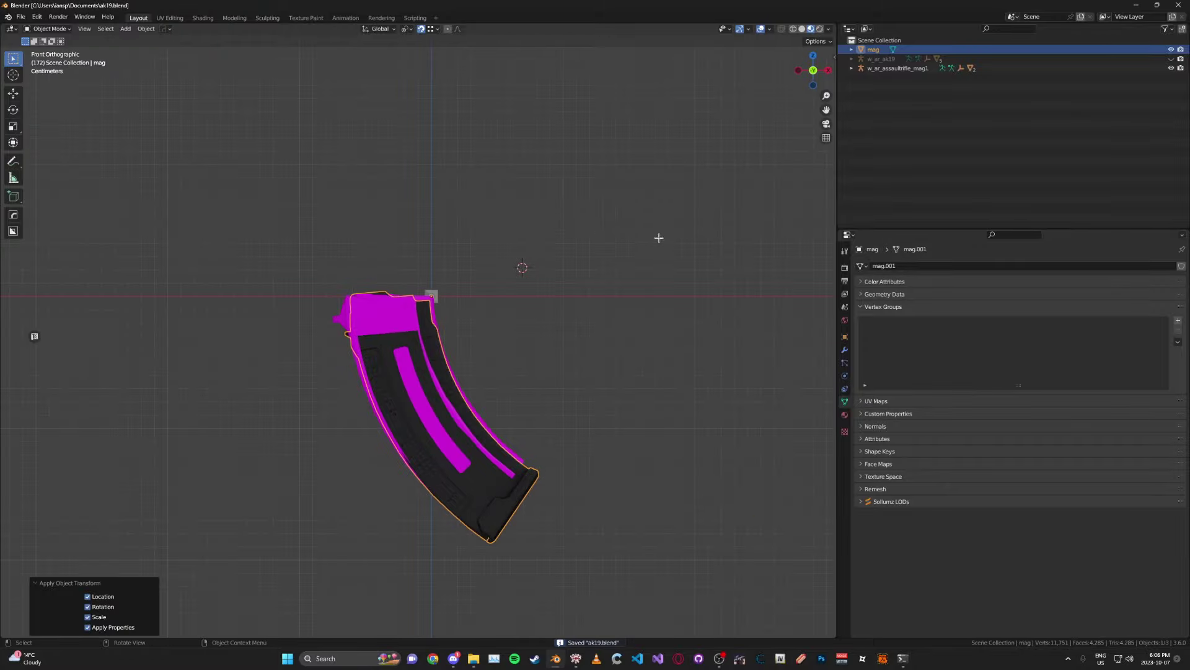
Convert the custom mag to a Sollumz Drawable and save the file
{"action": "left_click", "coordinate": [894, 51]}
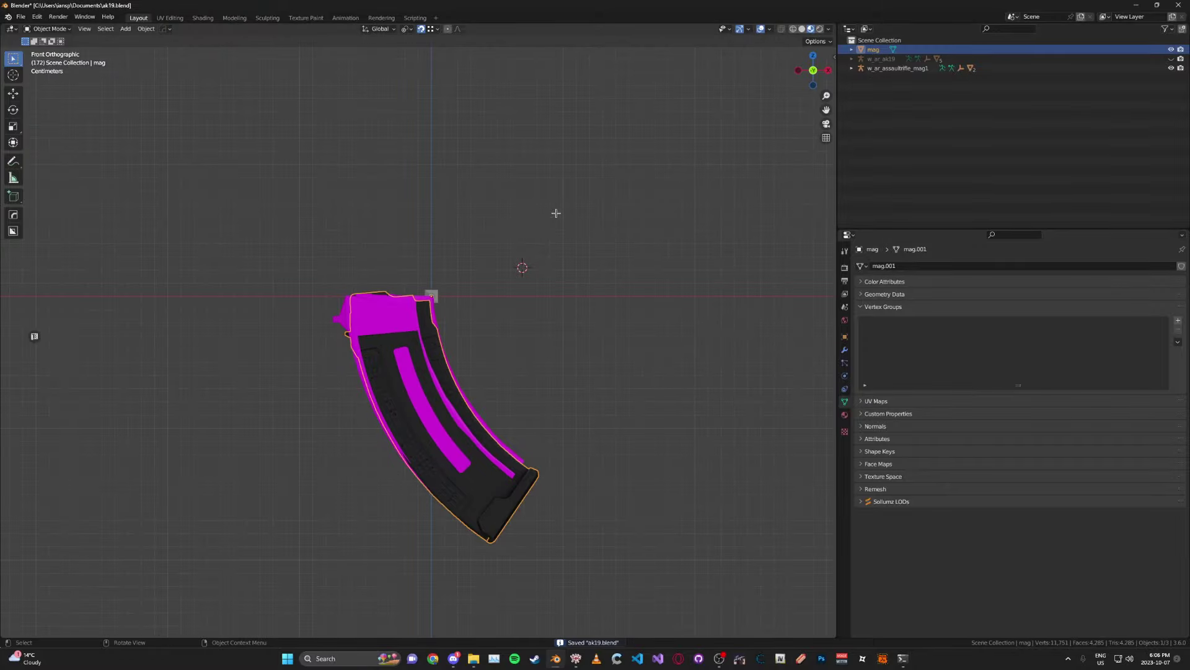
{"action": "key", "text": "shift+v"}
{"action": "left_click", "coordinate": [481, 246]}
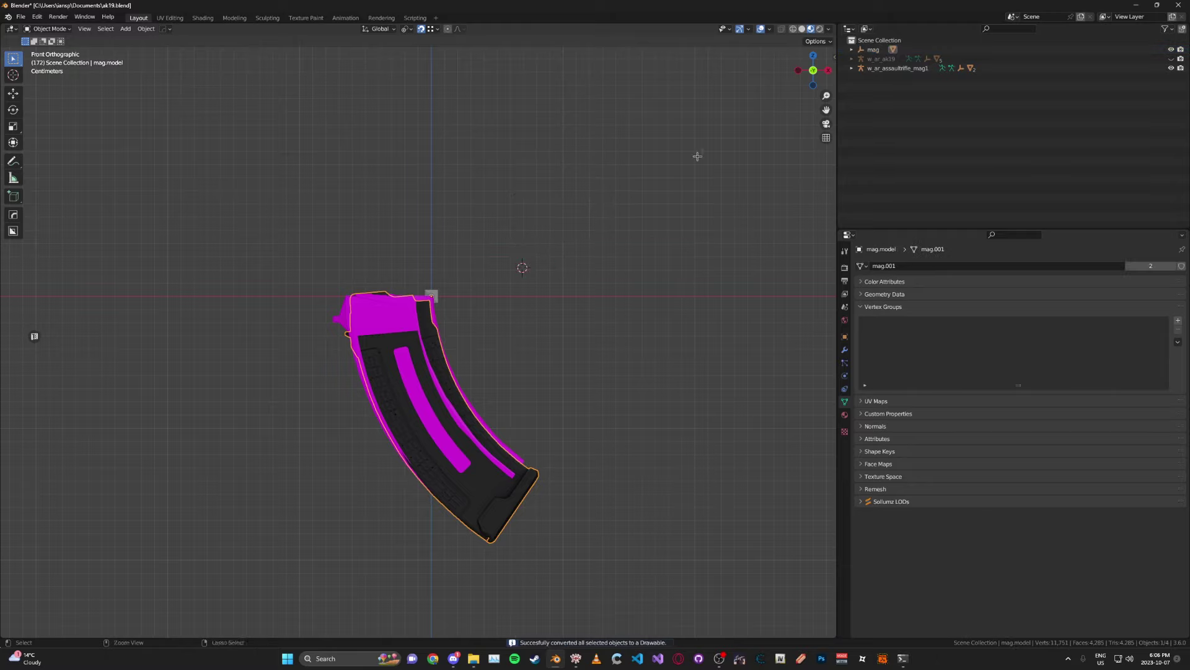
{"action": "key", "text": "ctrl+s"}
Take mag.model out of its mag drawable parent, rename it as AAPClip, and save the file
{"action": "left_click", "coordinate": [852, 49]}
{"action": "left_click", "coordinate": [871, 59]}
{"action": "left_click_drag", "start_coordinate": [872, 59], "coordinate": [845, 55]}
{"action": "double_click", "coordinate": [843, 50]}
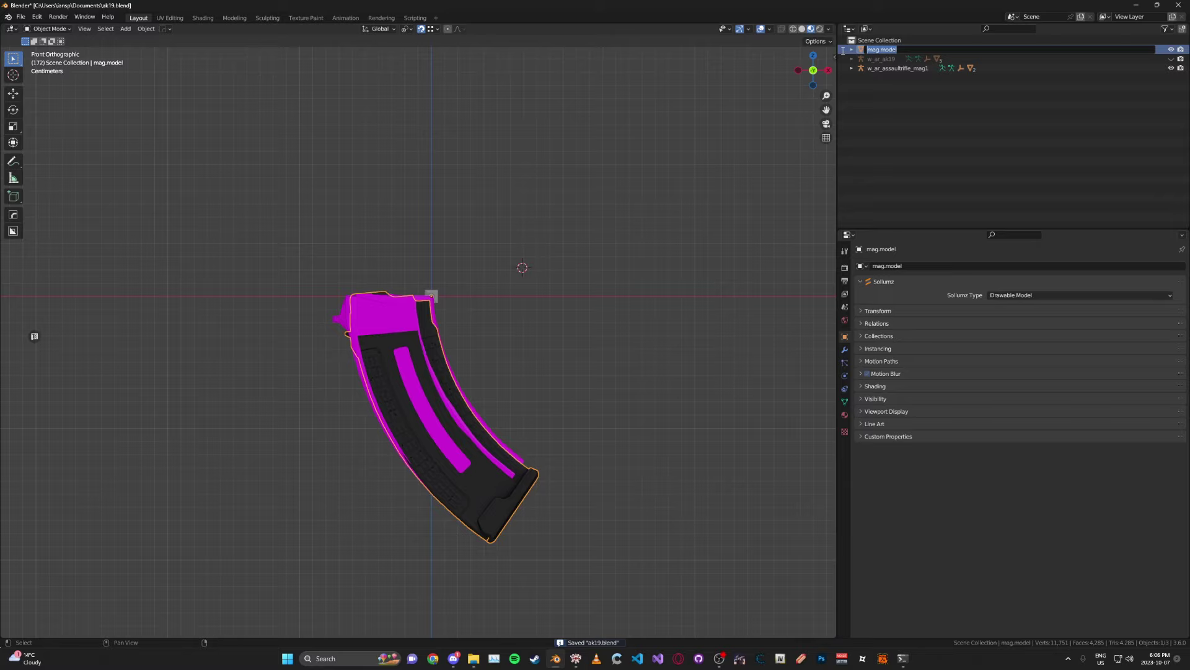
{"action": "type", "text": "AAPClip"}
{"action": "key", "text": "Return"}
{"action": "key", "text": "ctrl+s"}
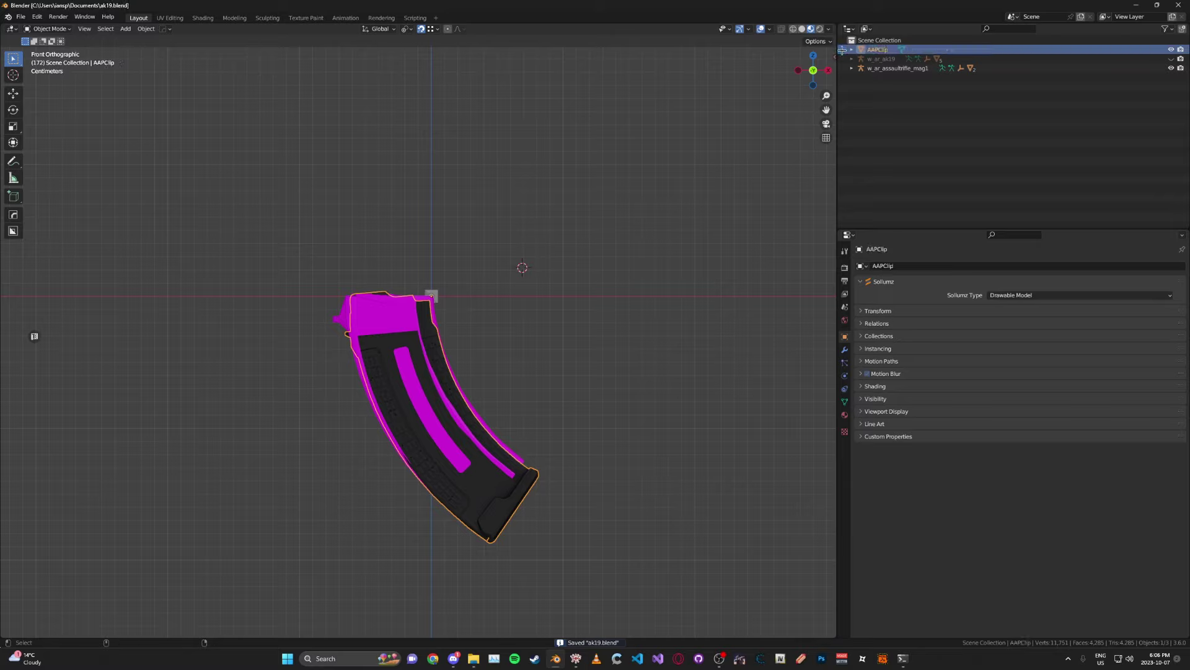
Copy the AAPClip vertex group name from the vanilla magazine mesh AAPClip.001, saving the file along the way
{"action": "left_click", "coordinate": [852, 68]}
{"action": "left_click", "coordinate": [893, 96]}
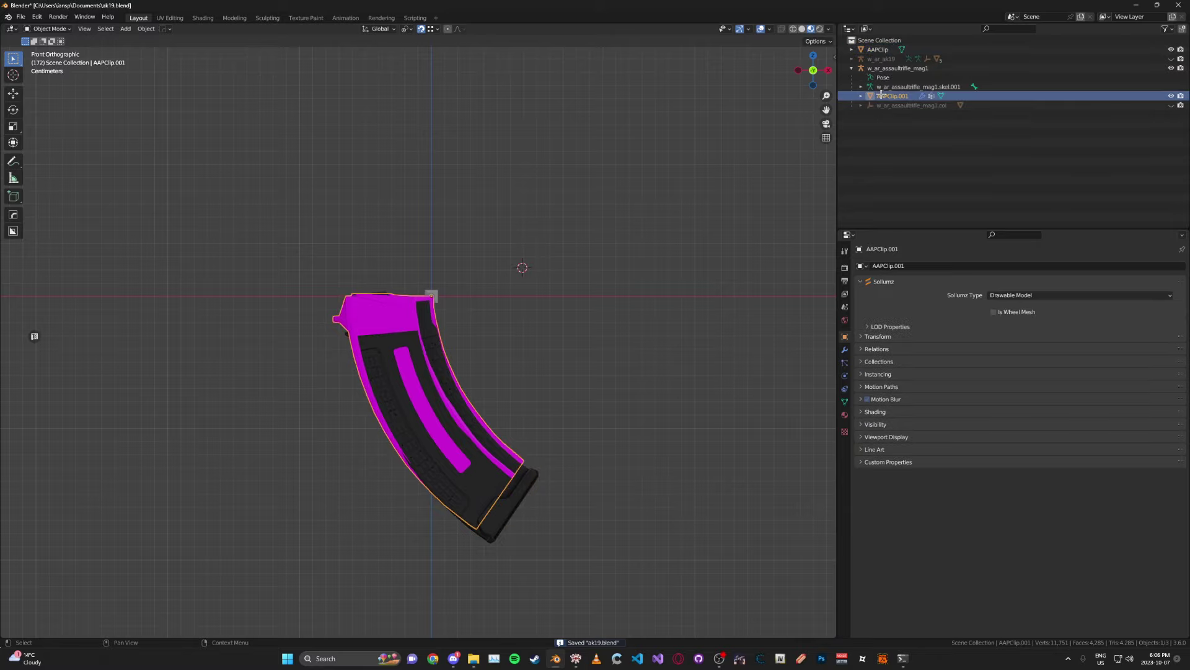
{"action": "left_click", "coordinate": [844, 402]}
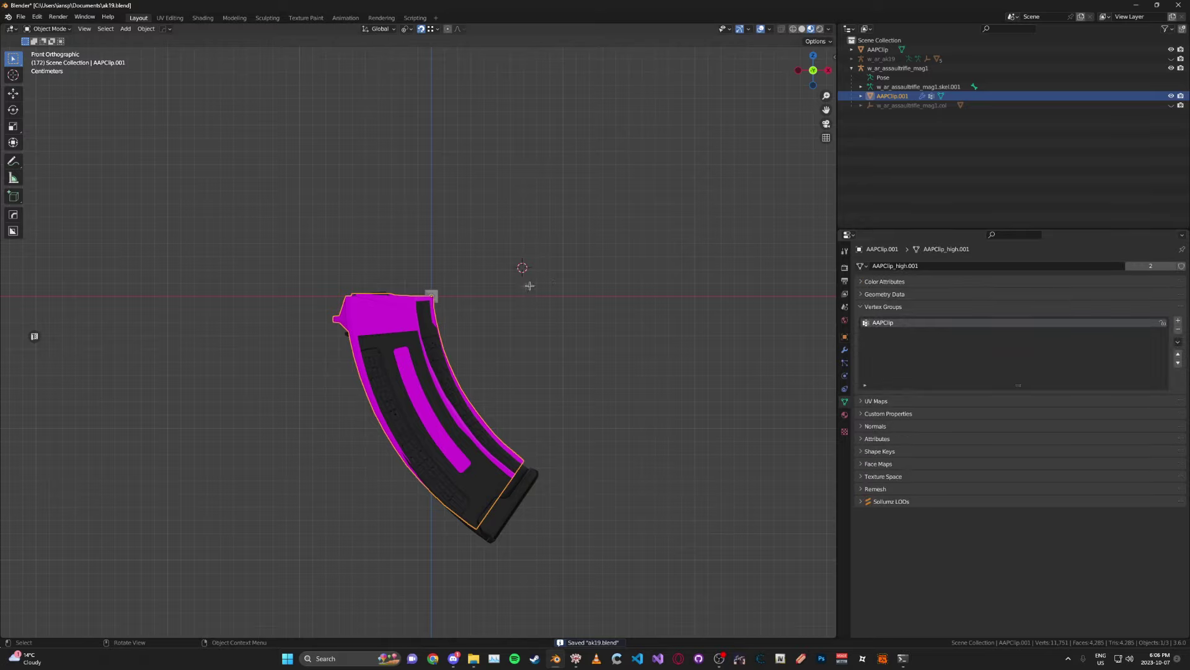
{"action": "key", "text": "ctrl+s"}
{"action": "middle_click_drag", "start_coordinate": [544, 286], "coordinate": [541, 307]}
{"action": "double_click", "coordinate": [899, 322]}
{"action": "key", "text": "ctrl+c"}
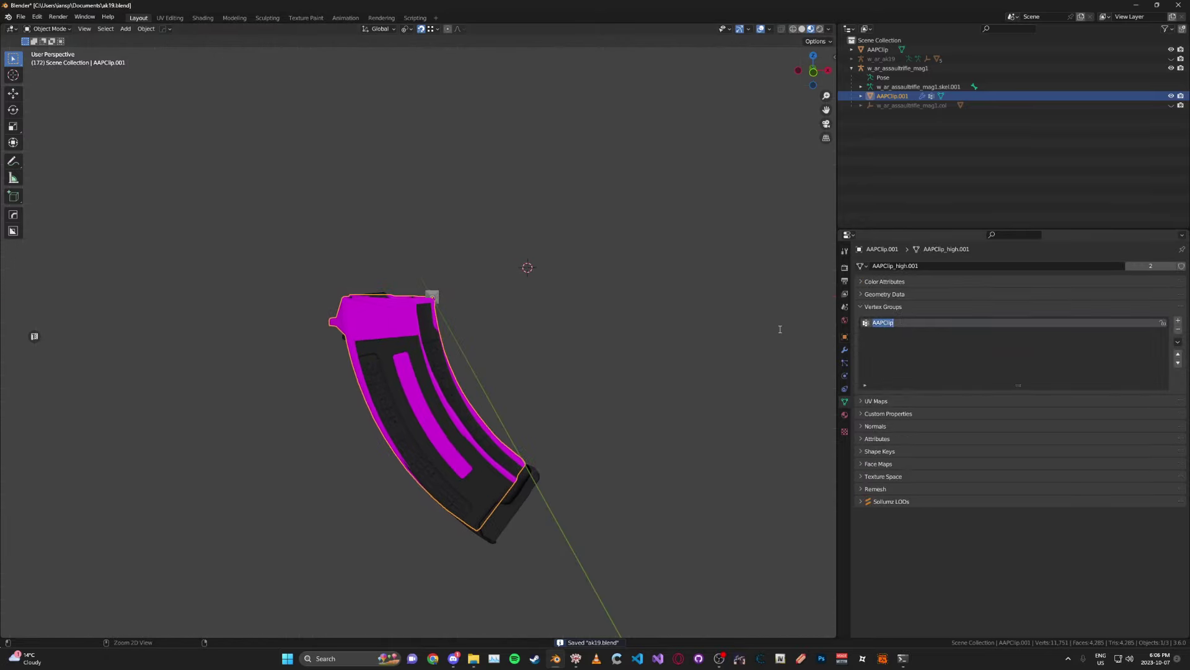
{"action": "left_click", "coordinate": [724, 323]}
Delete the vanilla AAPClip.001 mesh and parent the custom AAPClip mesh to w_ar_assaultrifle_mag1
{"action": "left_click", "coordinate": [883, 88]}
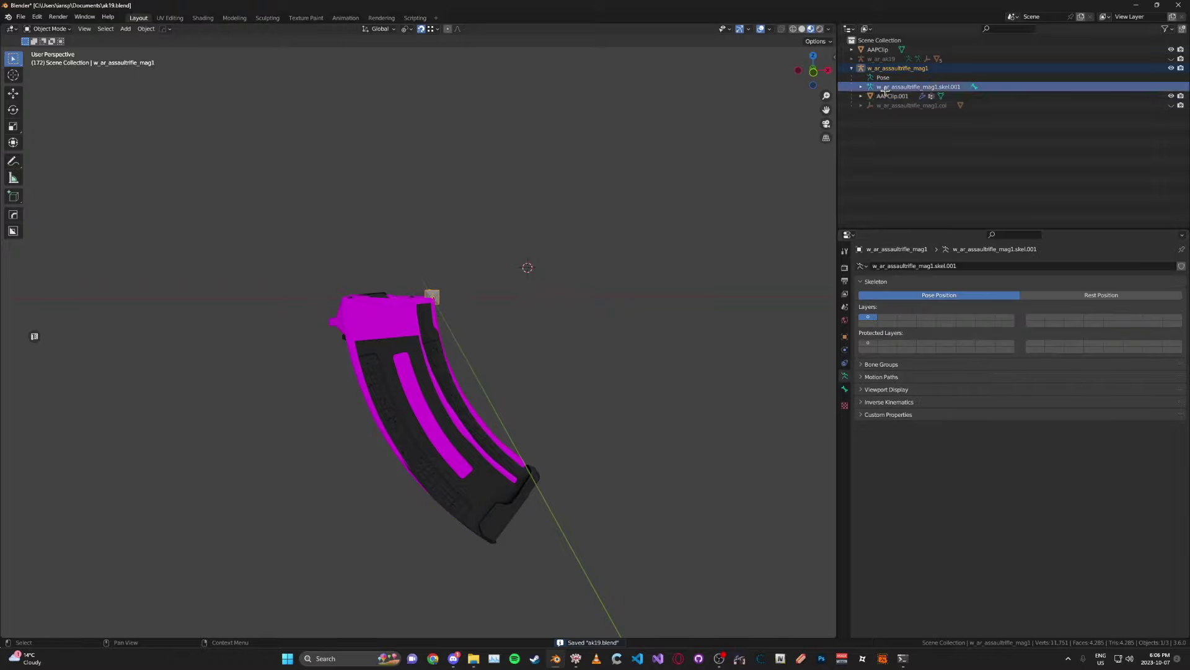
{"action": "left_click", "coordinate": [883, 96]}
{"action": "key", "text": "x"}
{"action": "left_click", "coordinate": [876, 50]}
{"action": "left_click_drag", "start_coordinate": [877, 49], "coordinate": [888, 72]}
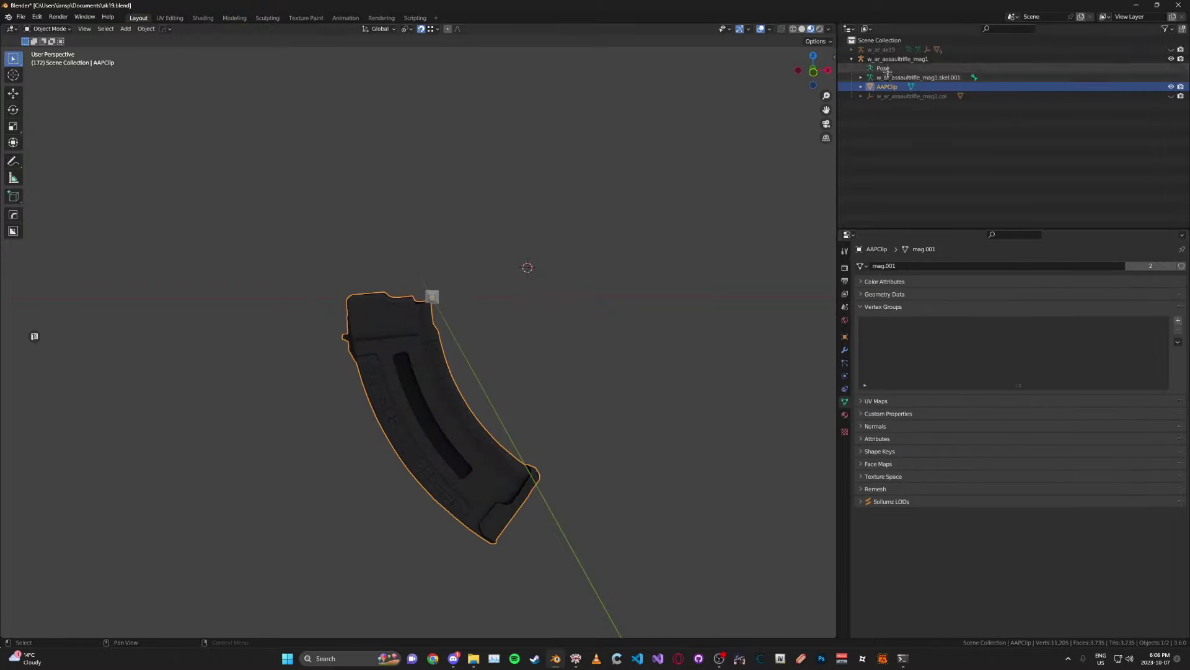
Add a vertex group named AAPClip to the custom magazine and assign all its geometry to it
{"action": "left_click", "coordinate": [1177, 320]}
{"action": "double_click", "coordinate": [1064, 321]}
{"action": "key", "text": "ctrl+v"}
{"action": "key", "text": "Return"}
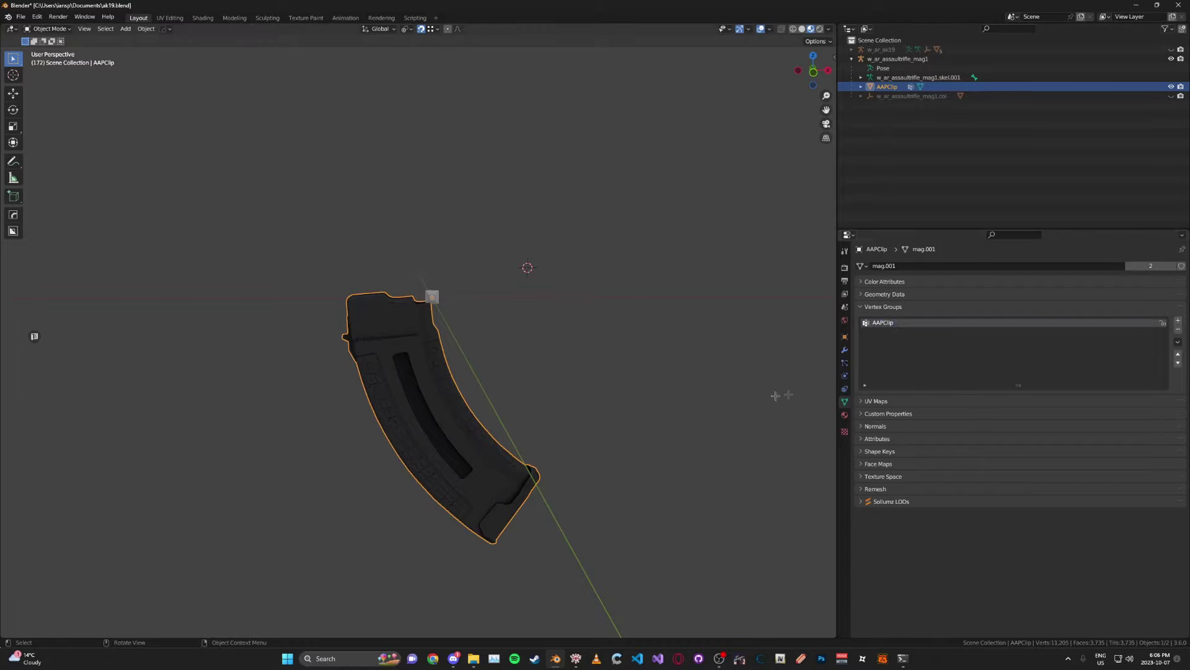
{"action": "key", "text": "Tab"}
{"action": "left_click", "coordinate": [881, 396]}
{"action": "key", "text": "Tab"}
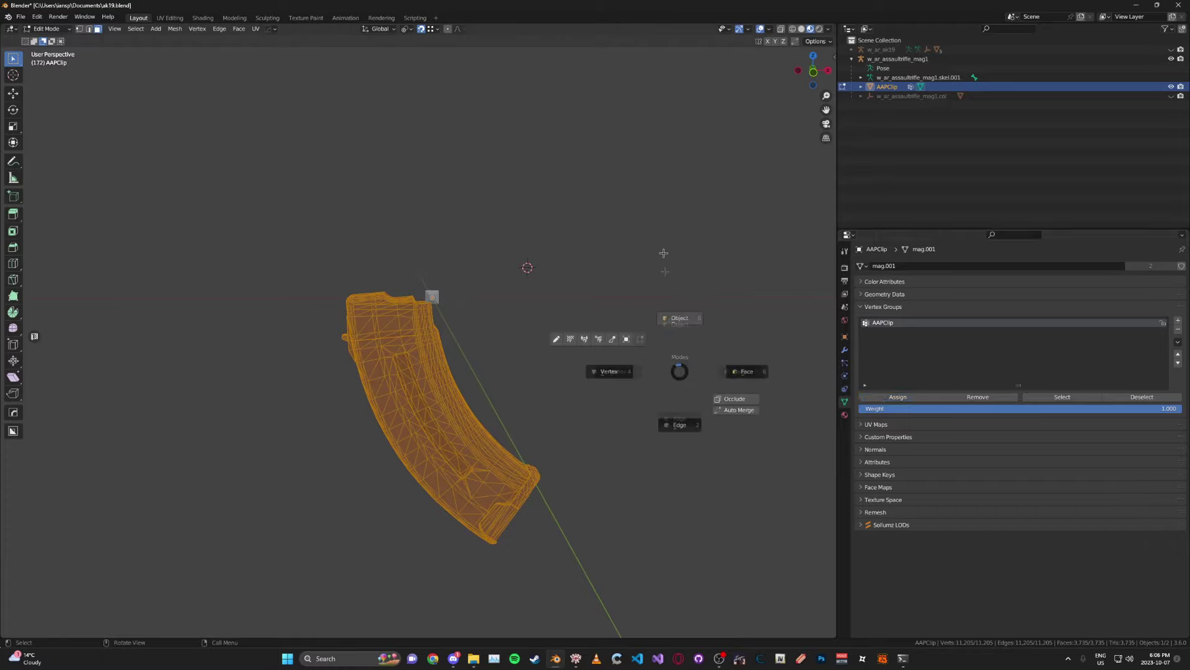
Save the file and add an Armature modifier to AAPClip with w_ar_assaultrifle_mag1 as its object
{"action": "key", "text": "ctrl+s"}
{"action": "left_click", "coordinate": [848, 350]}
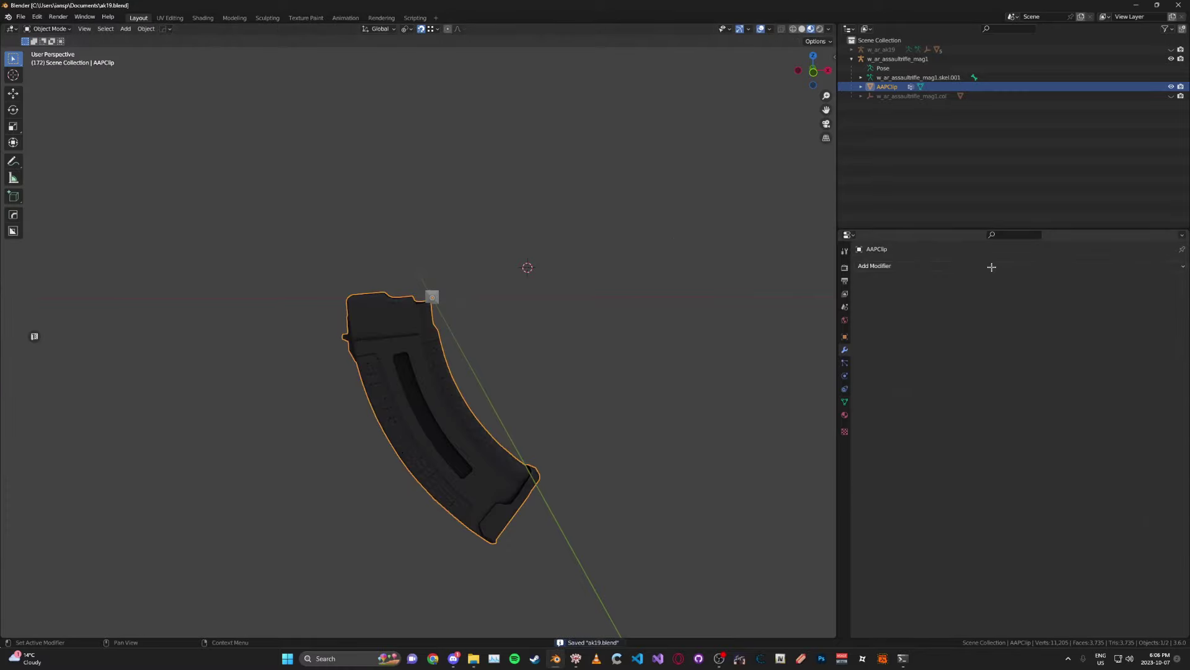
{"action": "left_click", "coordinate": [992, 266]}
{"action": "left_click", "coordinate": [1048, 291]}
{"action": "left_click", "coordinate": [1054, 316]}
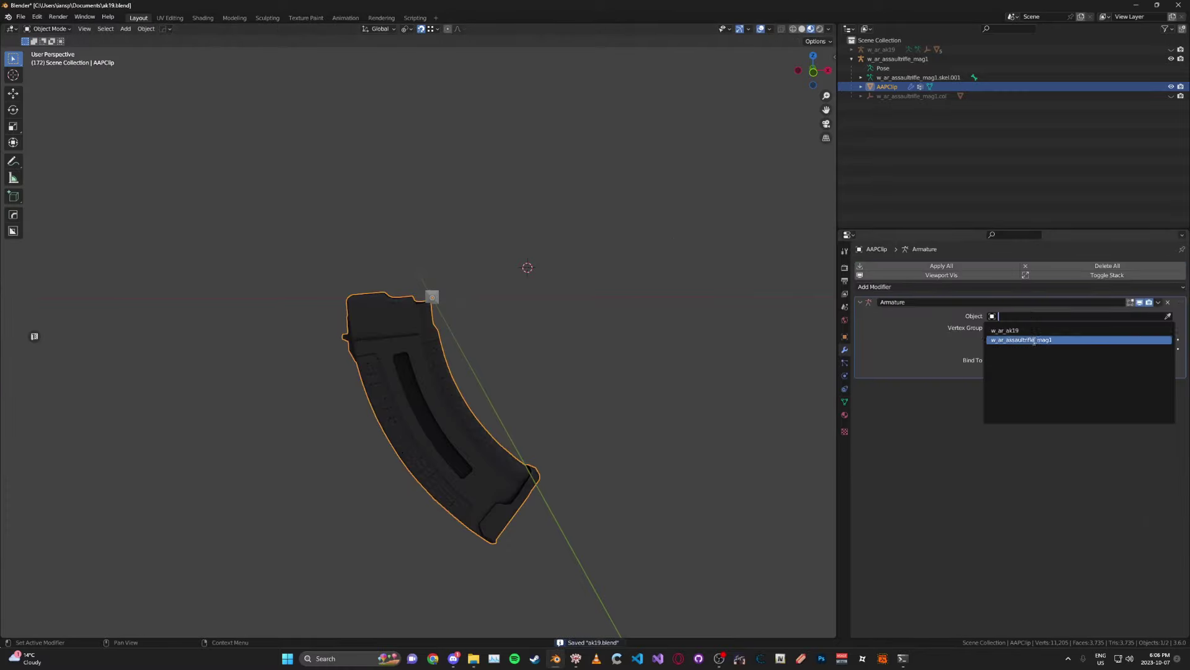
{"action": "left_click", "coordinate": [1034, 340]}
Rename the magazine drawable w_ar_assaultrifle_mag1 as w_ar_ak19_mag1
{"action": "double_click", "coordinate": [879, 59]}
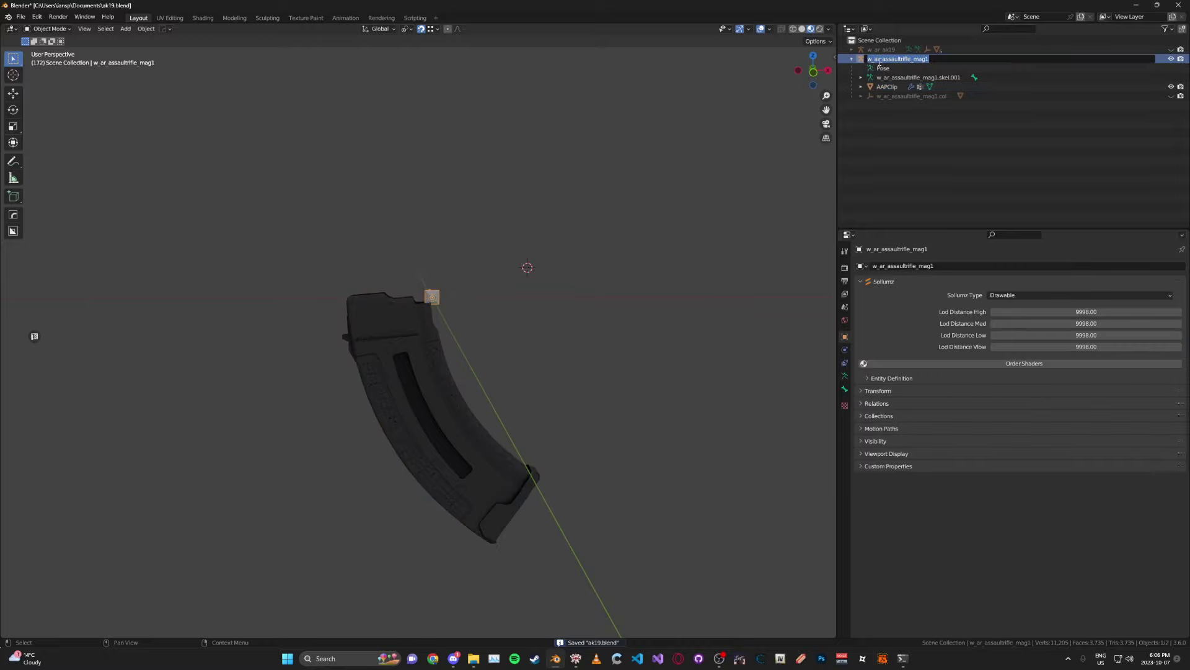
{"action": "left_click", "coordinate": [911, 59]}
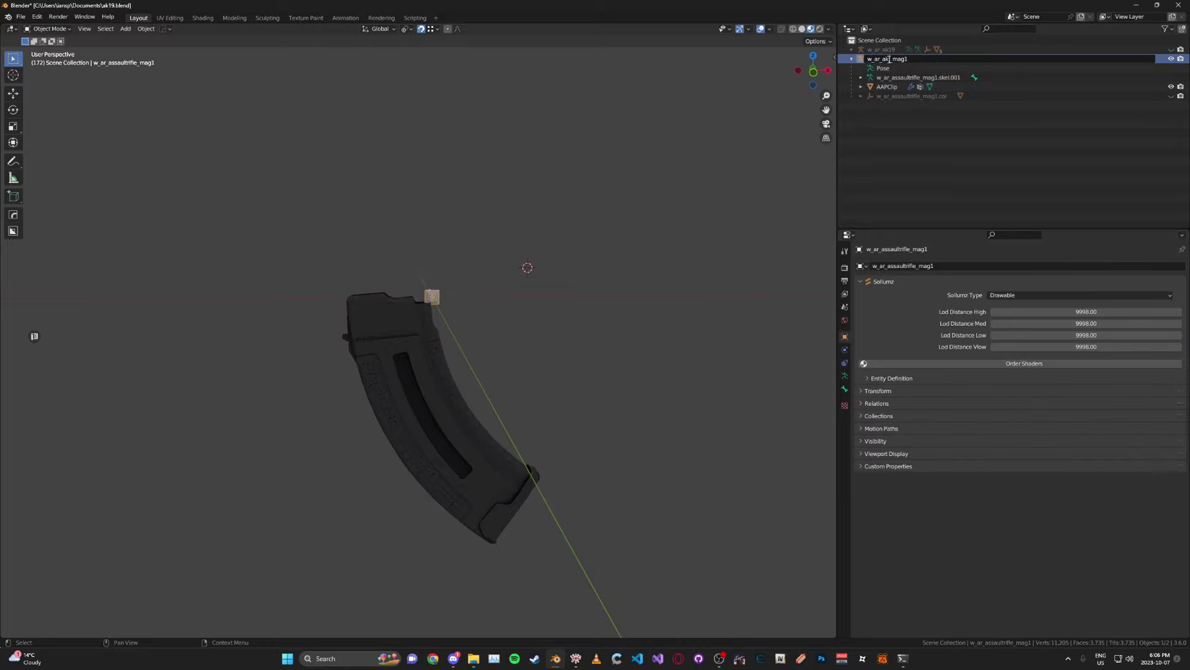
{"action": "key", "text": "Return"}
Rename the magazine's skeleton data as w_ar_ak19_mag1.skel using the copied drawable name, and save the file
{"action": "double_click", "coordinate": [901, 57]}
{"action": "key", "text": "ctrl+c"}
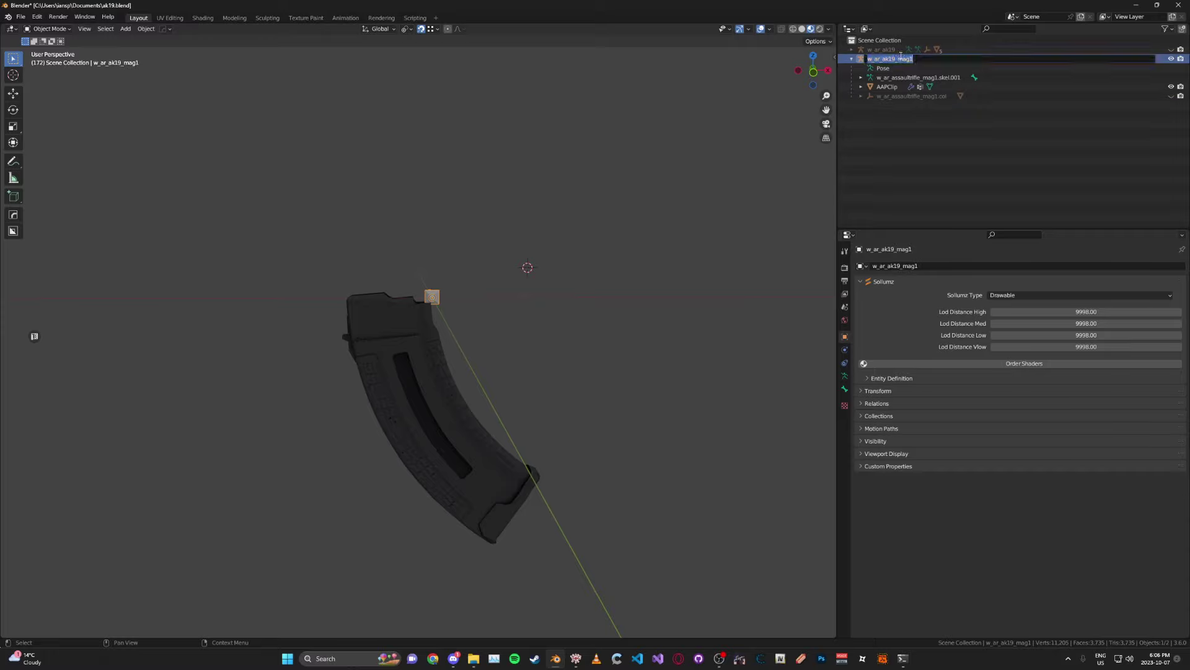
{"action": "double_click", "coordinate": [913, 78]}
{"action": "key", "text": "ctrl+v"}
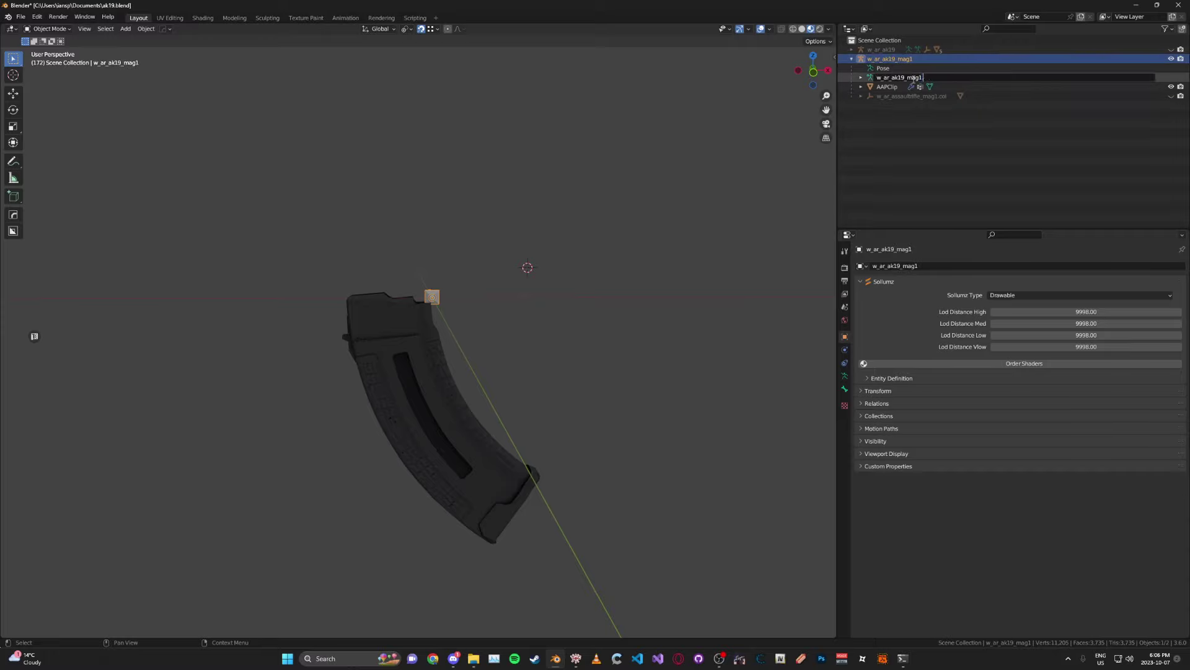
{"action": "key", "text": "Return"}
{"action": "key", "text": "ctrl+s"}
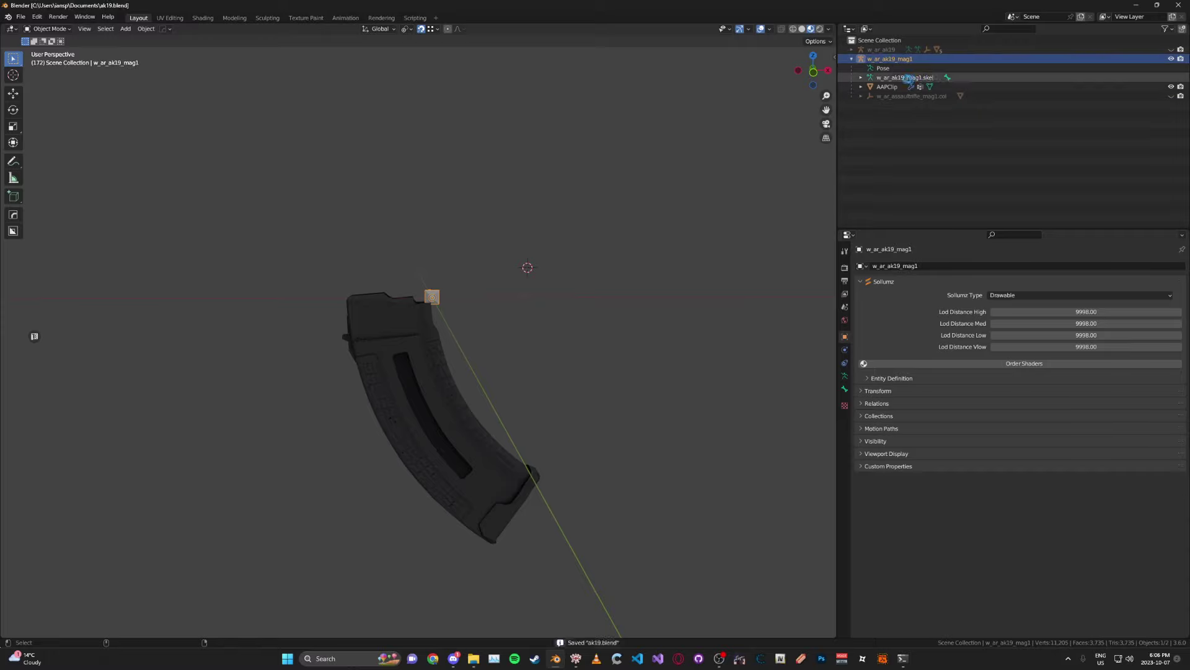
Unhide the w_ar_assaultrifle_mag1.col collision and select its bound box to compare it with the custom magazine
{"action": "left_click", "coordinate": [1171, 96]}
{"action": "key", "text": "KP_1"}
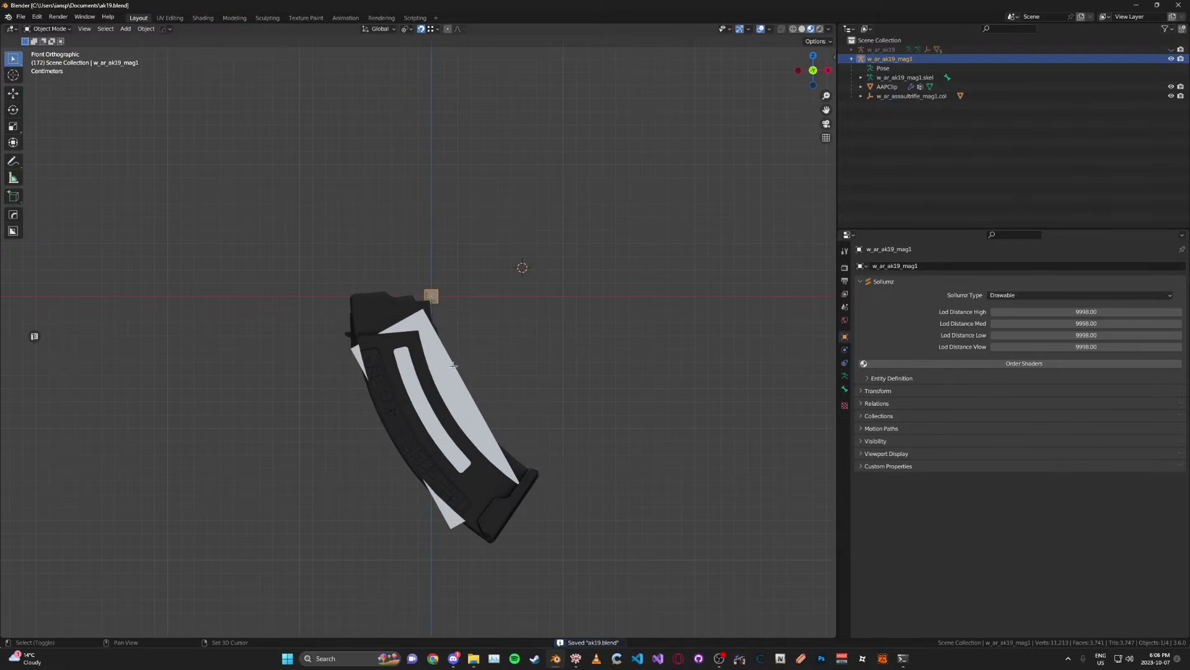
{"action": "left_click", "coordinate": [497, 353], "text": "shift"}
{"action": "mouse_move", "coordinate": [496, 353]}
{"action": "middle_mouse_down", "text": "shift"}
{"action": "mouse_move", "coordinate": [505, 291]}
{"action": "mouse_move", "coordinate": [659, 306]}
{"action": "mouse_move", "coordinate": [491, 294]}
{"action": "middle_mouse_up", "text": "shift"}
{"action": "left_click", "coordinate": [554, 296]}
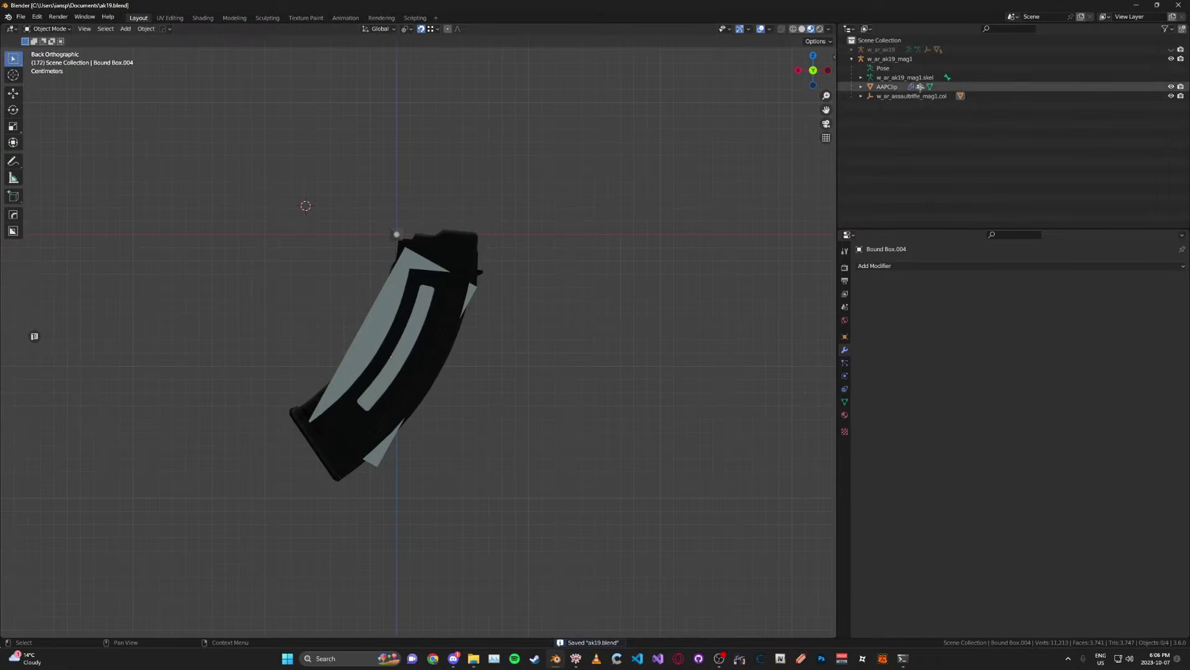
Collapse the magazine hierarchy, make the w_ar_ak19 rifle visible together with w_ar_ak19_mag1, and save the file
{"action": "left_click", "coordinate": [852, 59]}
{"action": "left_click", "coordinate": [1171, 59]}
{"action": "left_click", "coordinate": [1171, 49]}
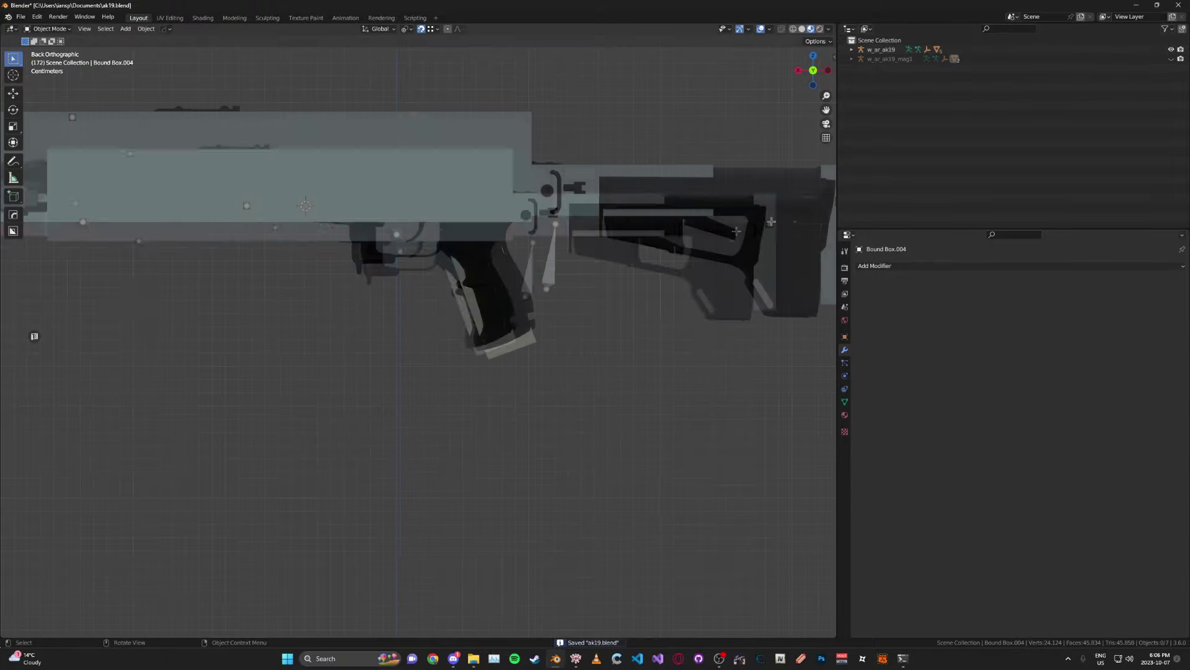
{"action": "scroll", "coordinate": [429, 266], "scroll_direction": "down", "scroll_amount": 3}
{"action": "key", "text": "ctrl+s"}
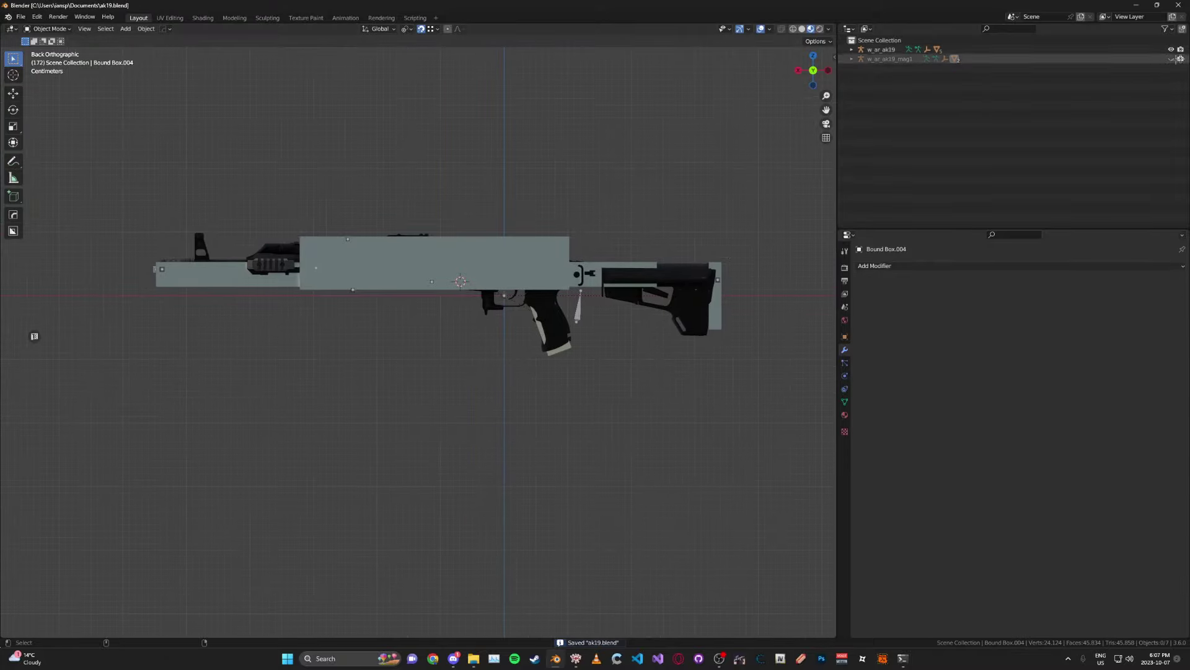
{"action": "key", "text": "ctrl+s"}
{"action": "left_click", "coordinate": [1172, 59]}
{"action": "middle_click_drag", "start_coordinate": [574, 151], "coordinate": [562, 204]}
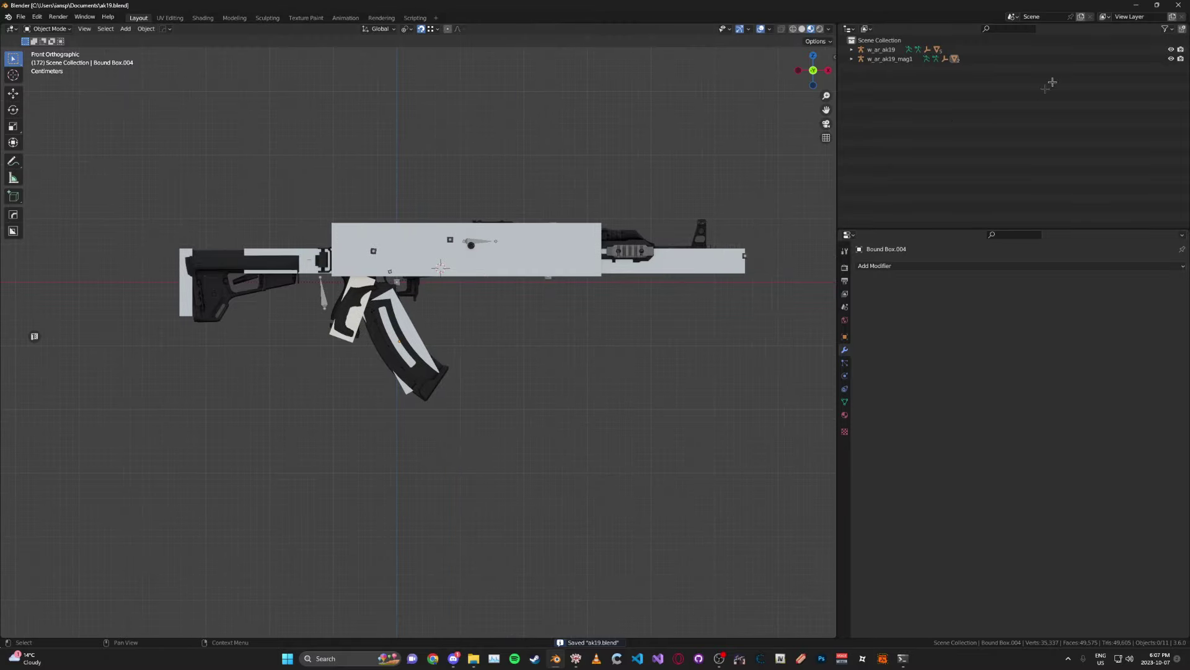
{"action": "left_click", "coordinate": [1171, 50]}
{"action": "left_click", "coordinate": [1171, 50]}
Turn off the Sollumz collision display for the rifle and magazine, and save the file
{"action": "key", "text": "n"}
{"action": "left_click", "coordinate": [664, 95]}
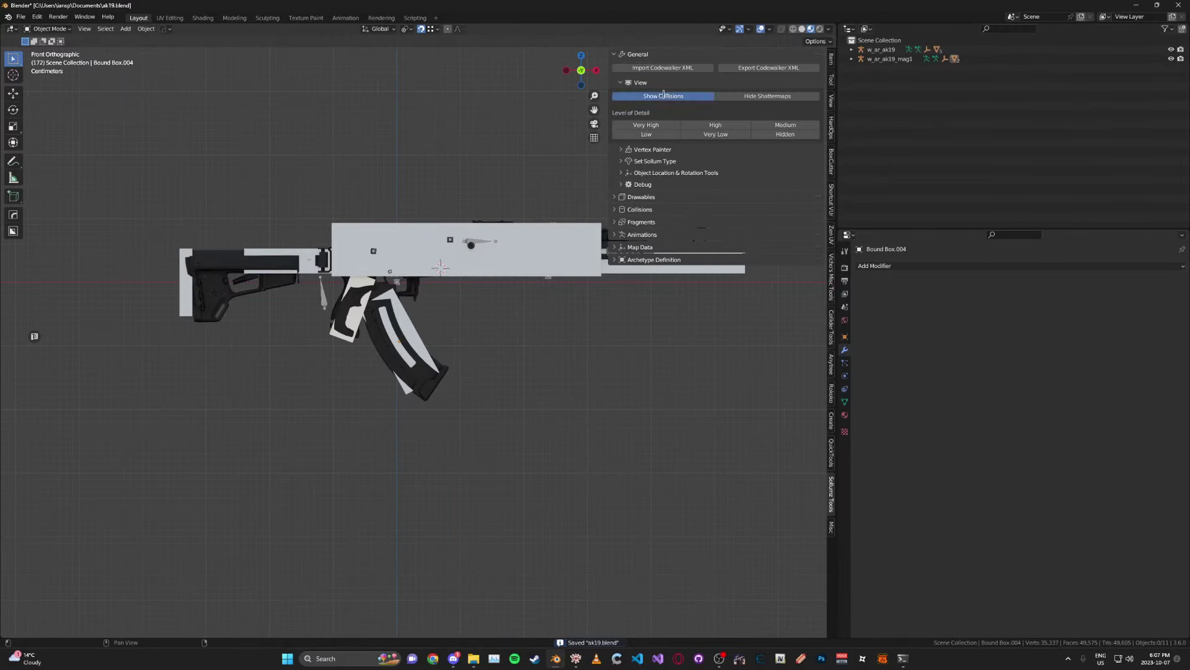
{"action": "key", "text": "n"}
{"action": "key", "text": "ctrl+s"}
Select the Gun_Root rifle mesh, show its material properties in an enlarged properties area, and save the file
{"action": "middle_click_drag", "start_coordinate": [529, 140], "coordinate": [583, 155]}
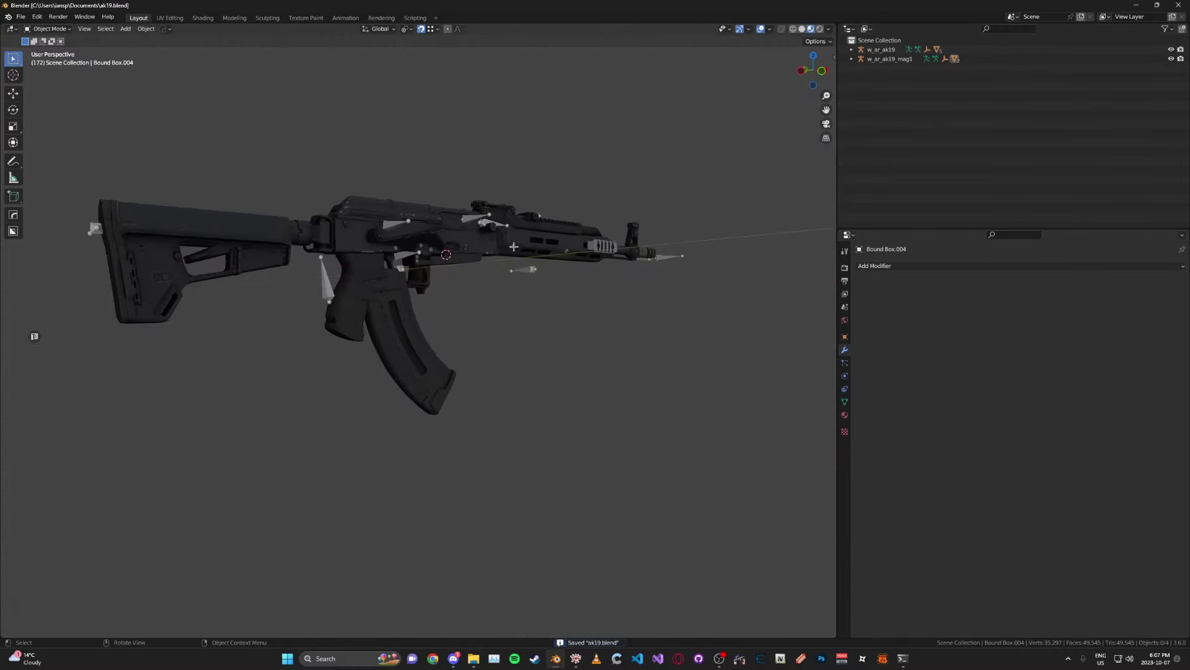
{"action": "left_click", "coordinate": [558, 245]}
{"action": "left_click", "coordinate": [845, 414]}
{"action": "key", "text": "ctrl+s"}
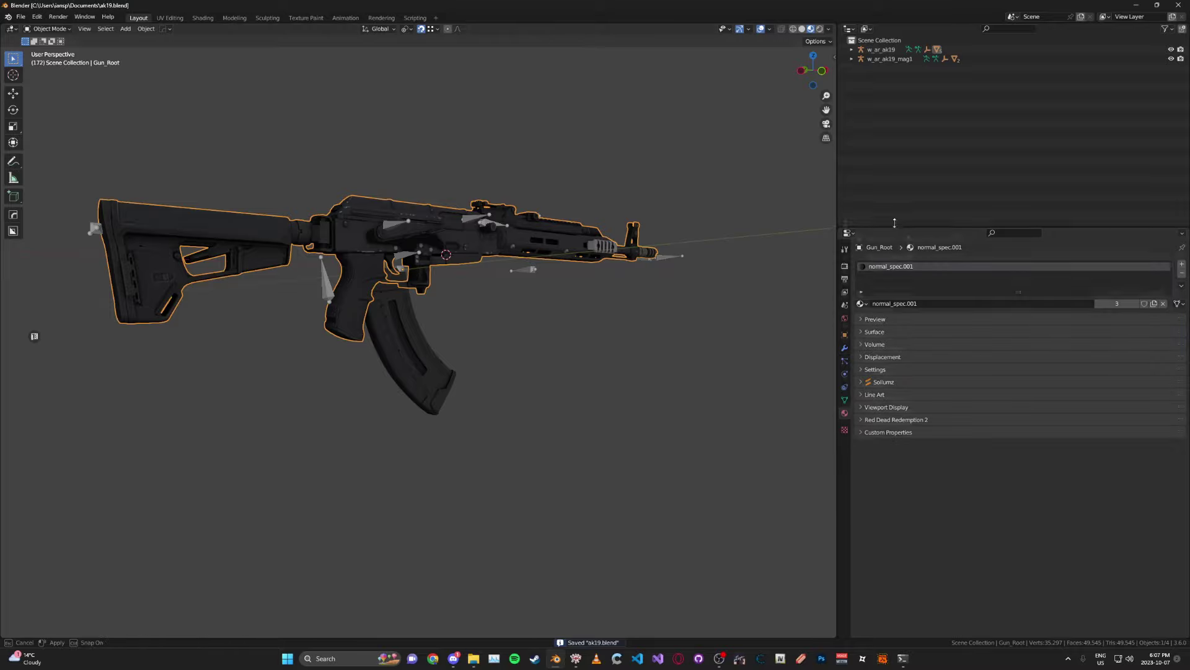
{"action": "left_click_drag", "start_coordinate": [989, 229], "coordinate": [989, 136]}
{"action": "left_click_drag", "start_coordinate": [1018, 200], "coordinate": [1018, 237]}
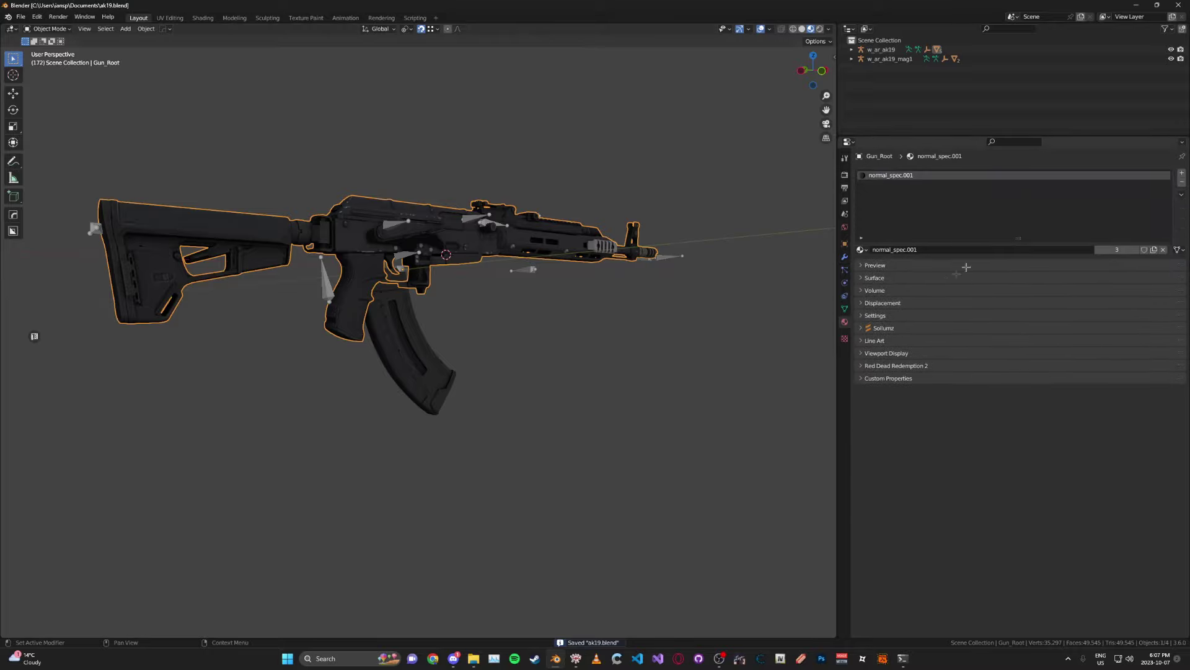
{"action": "middle_click_drag", "start_coordinate": [508, 273], "coordinate": [484, 292]}
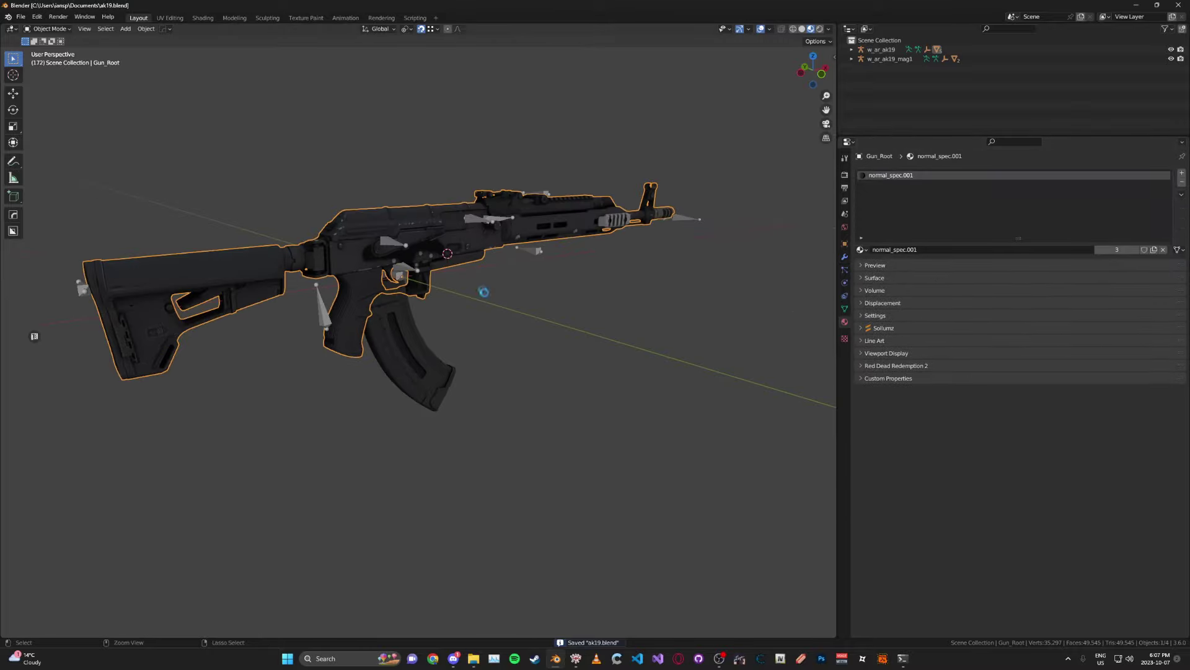
Examine the BaseColor and Roughness texture nodes of the rifle's normal_spec.001 material in the Shading workspace
{"action": "left_click", "coordinate": [204, 17]}
{"action": "middle_click_drag", "start_coordinate": [674, 198], "coordinate": [651, 189]}
{"action": "left_click", "coordinate": [628, 333]}
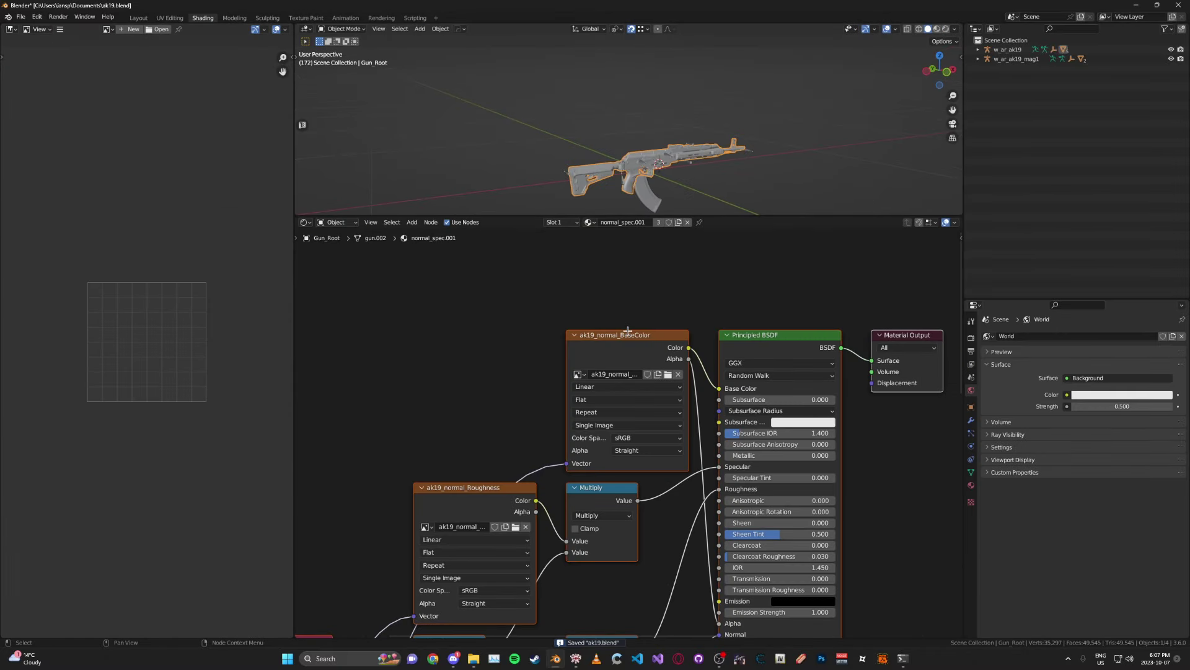
{"action": "scroll", "coordinate": [176, 262], "scroll_direction": "down", "scroll_amount": 4}
{"action": "scroll", "coordinate": [176, 262], "scroll_direction": "down", "scroll_amount": 3}
{"action": "middle_click_drag", "start_coordinate": [512, 386], "coordinate": [642, 279]}
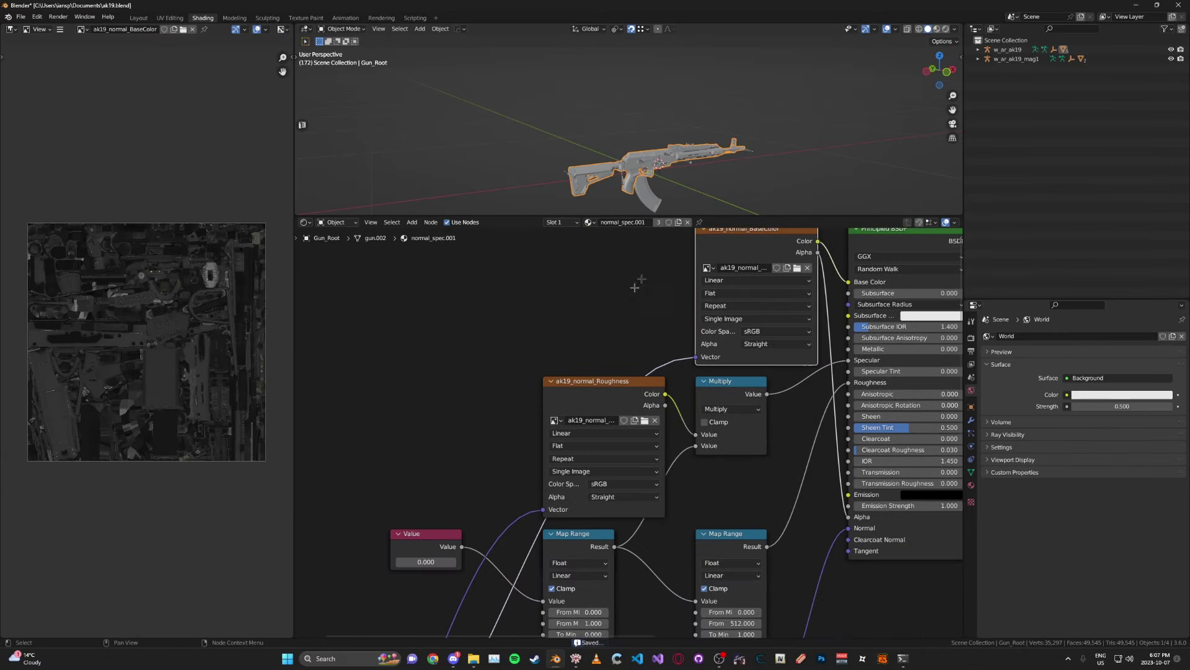
{"action": "left_click", "coordinate": [596, 376]}
{"action": "middle_click_drag", "start_coordinate": [585, 360], "coordinate": [587, 356]}
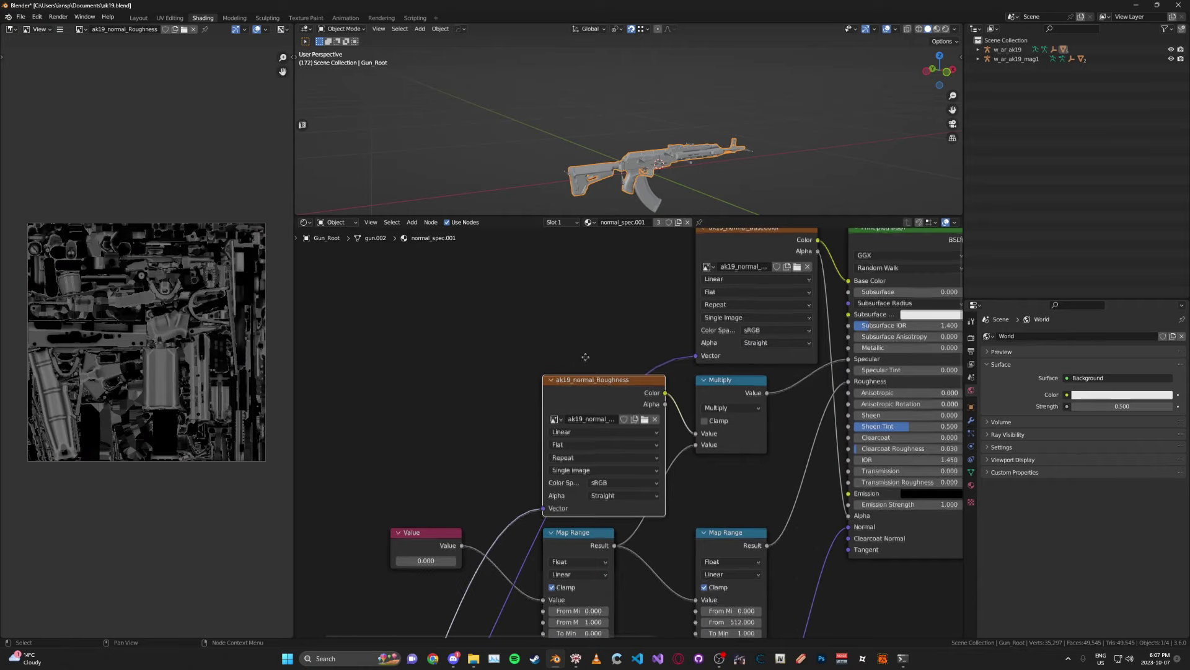
{"action": "scroll", "coordinate": [587, 357], "scroll_direction": "up", "scroll_amount": 4}
{"action": "scroll", "coordinate": [586, 357], "scroll_direction": "down", "scroll_amount": 4}
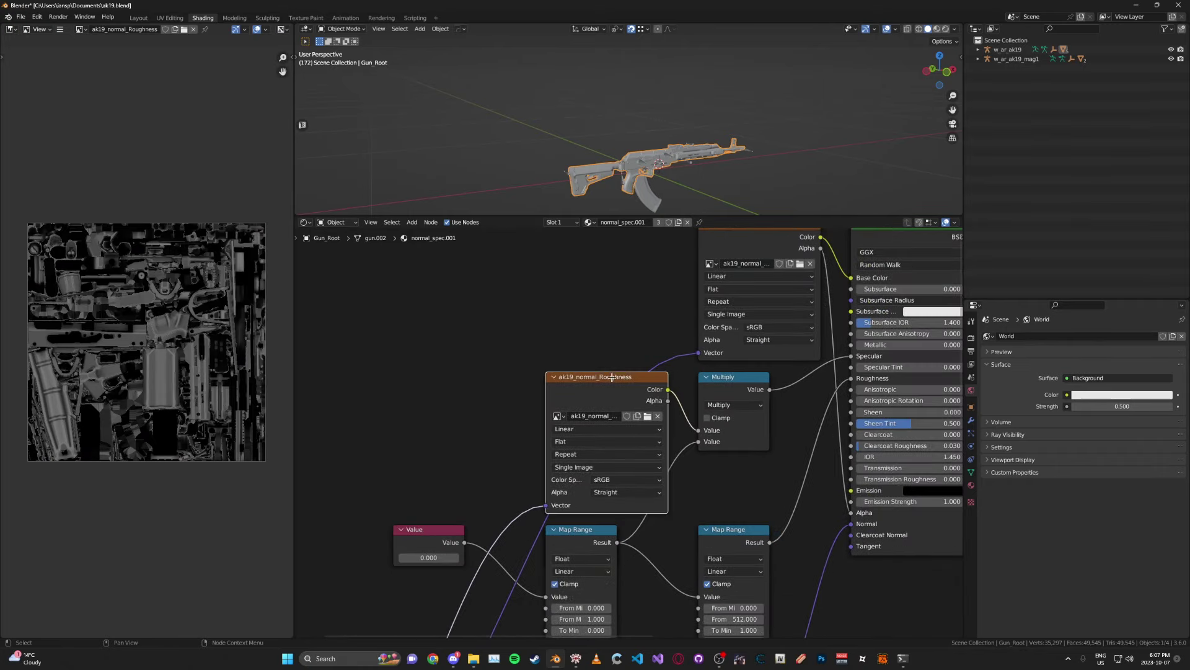
{"action": "scroll", "coordinate": [600, 307], "scroll_direction": "down", "scroll_amount": 1}
{"action": "scroll", "coordinate": [668, 382], "scroll_direction": "down", "scroll_amount": 2}
Review the normal map texture and remaining nodes of normal_spec.001, save the file, and return to the Layout workspace
{"action": "middle_click_drag", "start_coordinate": [668, 382], "coordinate": [639, 321]}
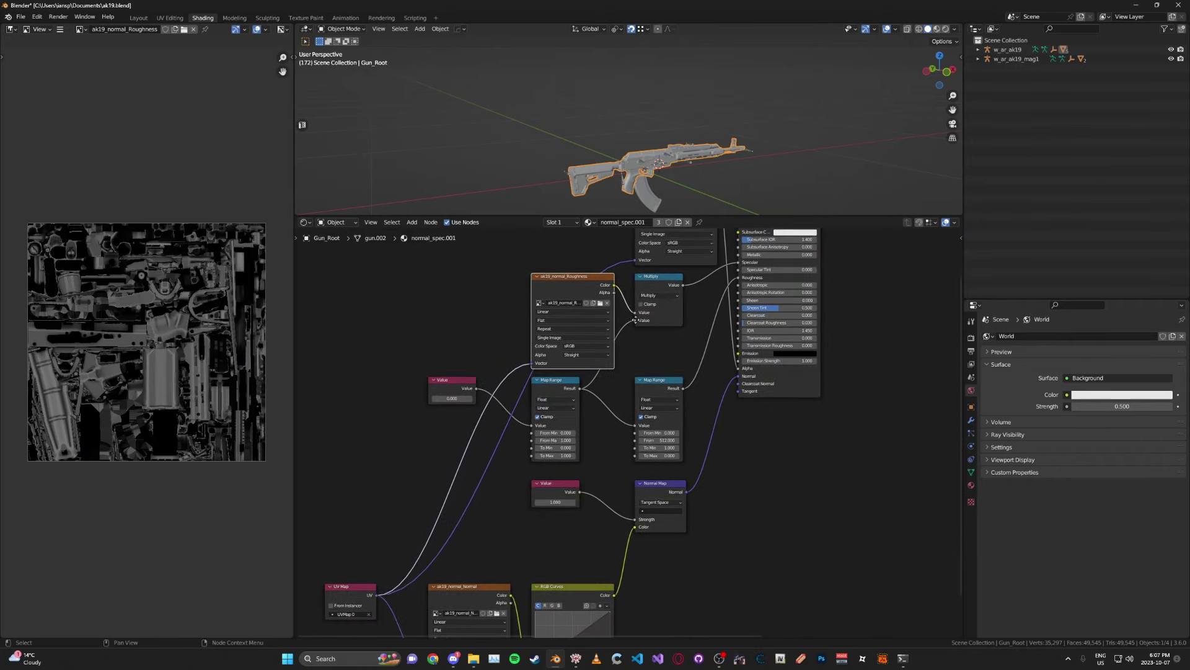
{"action": "middle_click_drag", "start_coordinate": [480, 584], "coordinate": [610, 328]}
{"action": "scroll", "coordinate": [611, 329], "scroll_direction": "up", "scroll_amount": 6}
{"action": "left_click", "coordinate": [611, 329]}
{"action": "middle_click_drag", "start_coordinate": [702, 302], "coordinate": [587, 576]}
{"action": "middle_click_drag", "start_coordinate": [675, 438], "coordinate": [607, 582]}
{"action": "scroll", "coordinate": [607, 582], "scroll_direction": "down", "scroll_amount": 1}
{"action": "left_click", "coordinate": [608, 313]}
{"action": "middle_click_drag", "start_coordinate": [608, 313], "coordinate": [580, 454]}
{"action": "scroll", "coordinate": [579, 454], "scroll_direction": "up", "scroll_amount": 1}
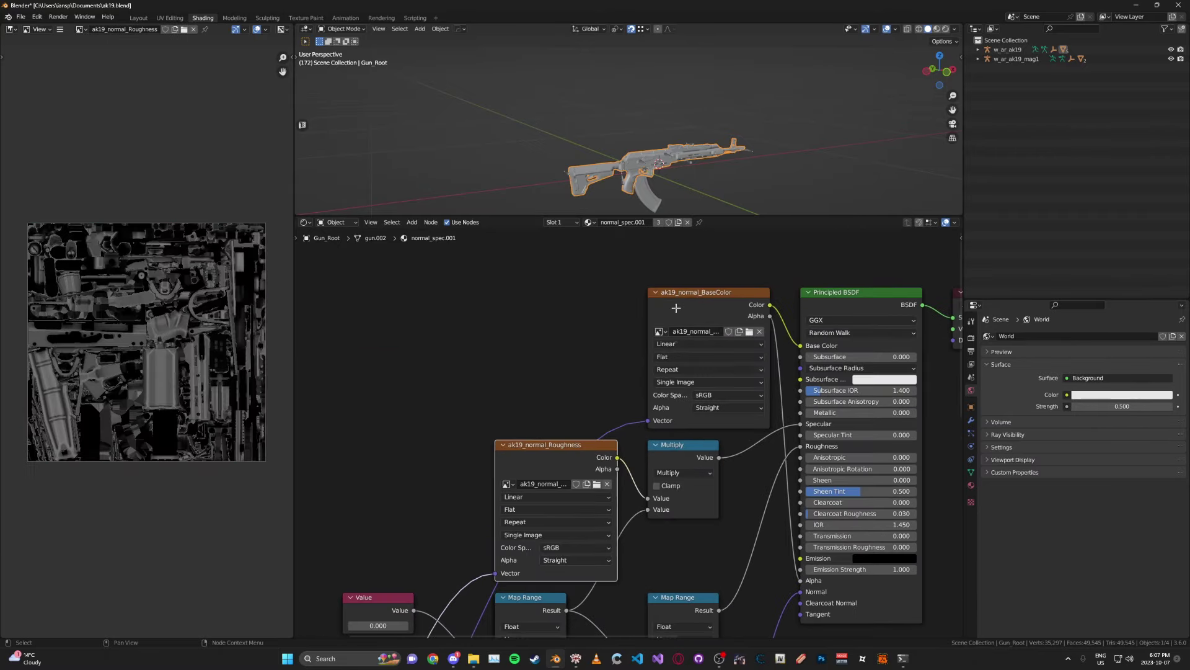
{"action": "left_click", "coordinate": [675, 308]}
{"action": "key", "text": "ctrl+s"}
{"action": "left_click", "coordinate": [138, 18]}
Inspect the rifle's textured surface, magazine and bones up close from several angles
{"action": "middle_click_drag", "start_coordinate": [499, 282], "coordinate": [523, 279]}
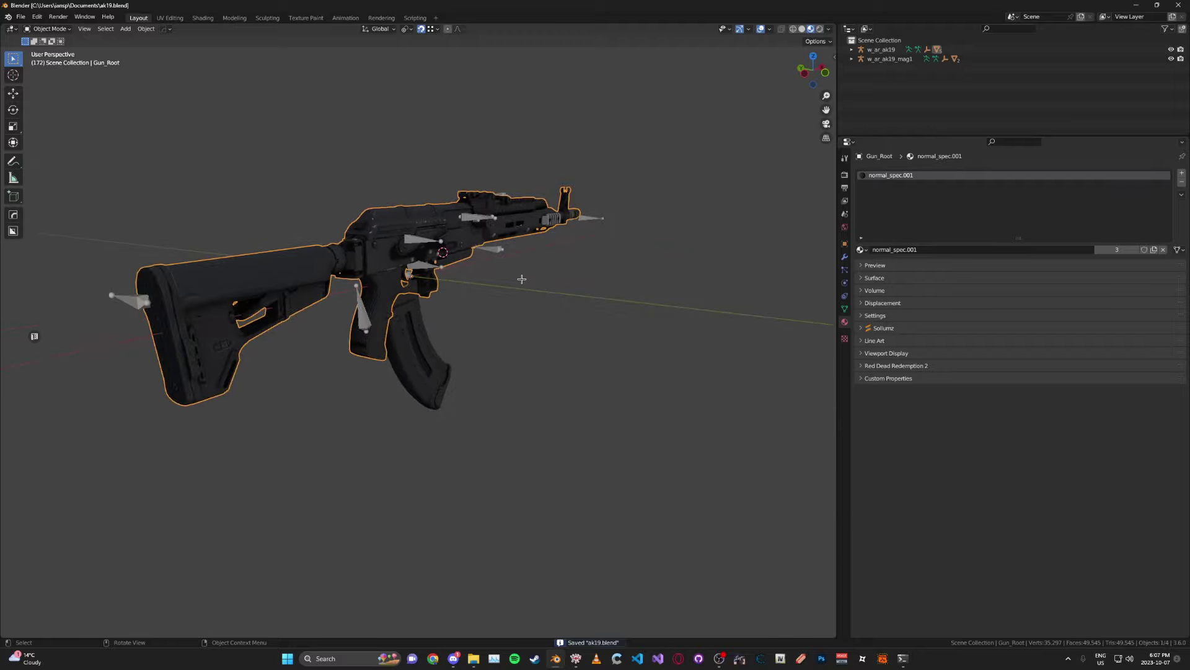
{"action": "middle_click_drag", "start_coordinate": [501, 294], "coordinate": [474, 306]}
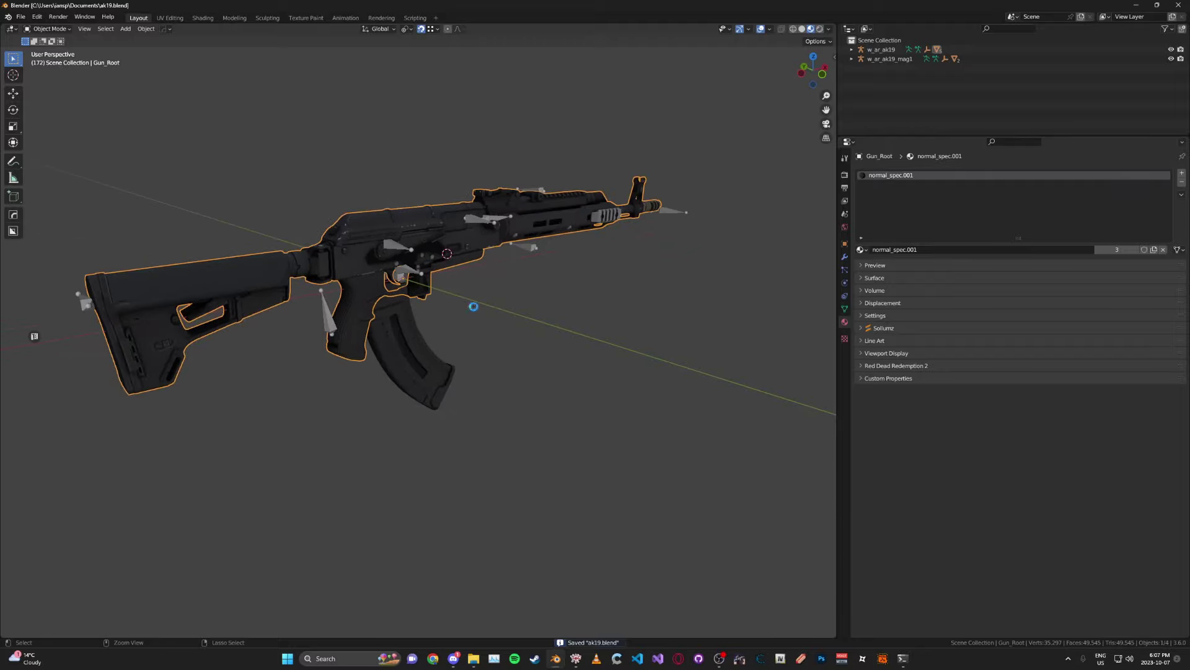
{"action": "scroll", "coordinate": [453, 316], "scroll_direction": "up", "scroll_amount": 6}
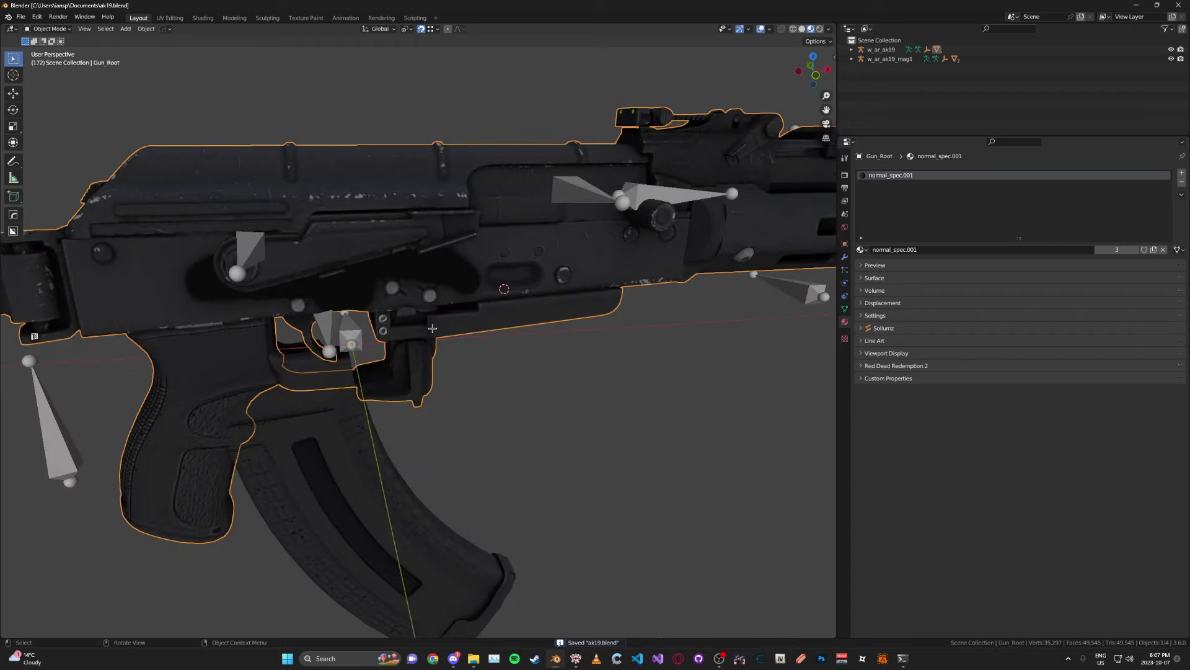
{"action": "mouse_move", "coordinate": [432, 328]}
{"action": "middle_mouse_down"}
{"action": "mouse_move", "coordinate": [446, 322]}
{"action": "mouse_move", "coordinate": [432, 324]}
{"action": "middle_mouse_up"}
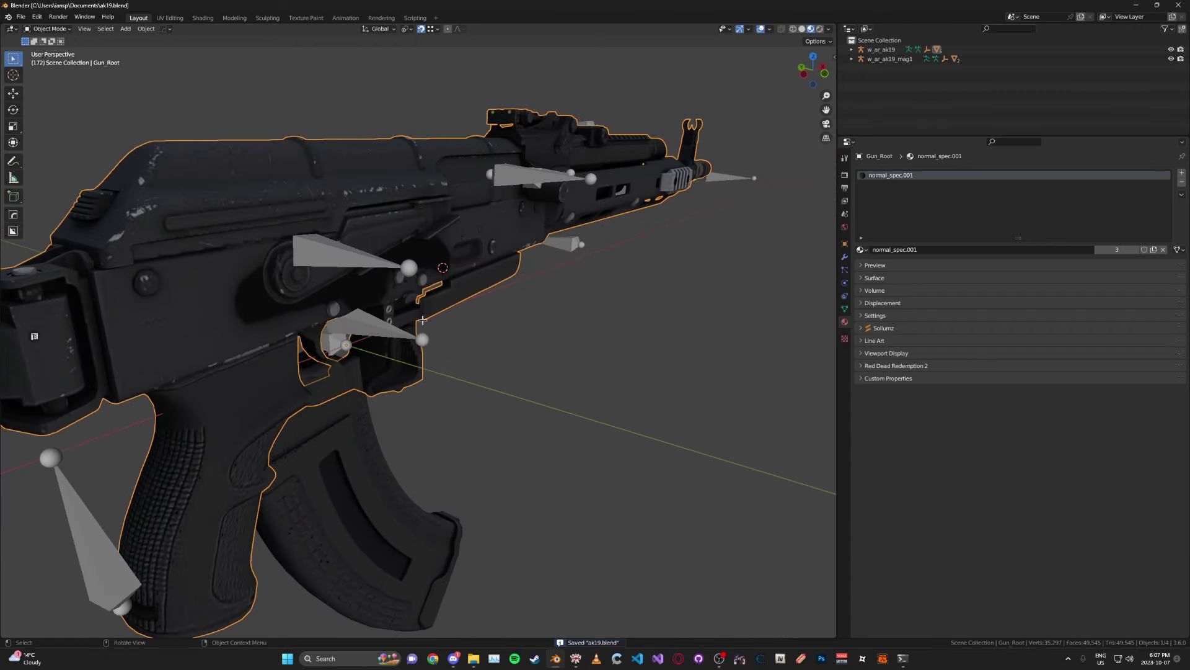
{"action": "middle_click_drag", "start_coordinate": [433, 320], "coordinate": [433, 293]}
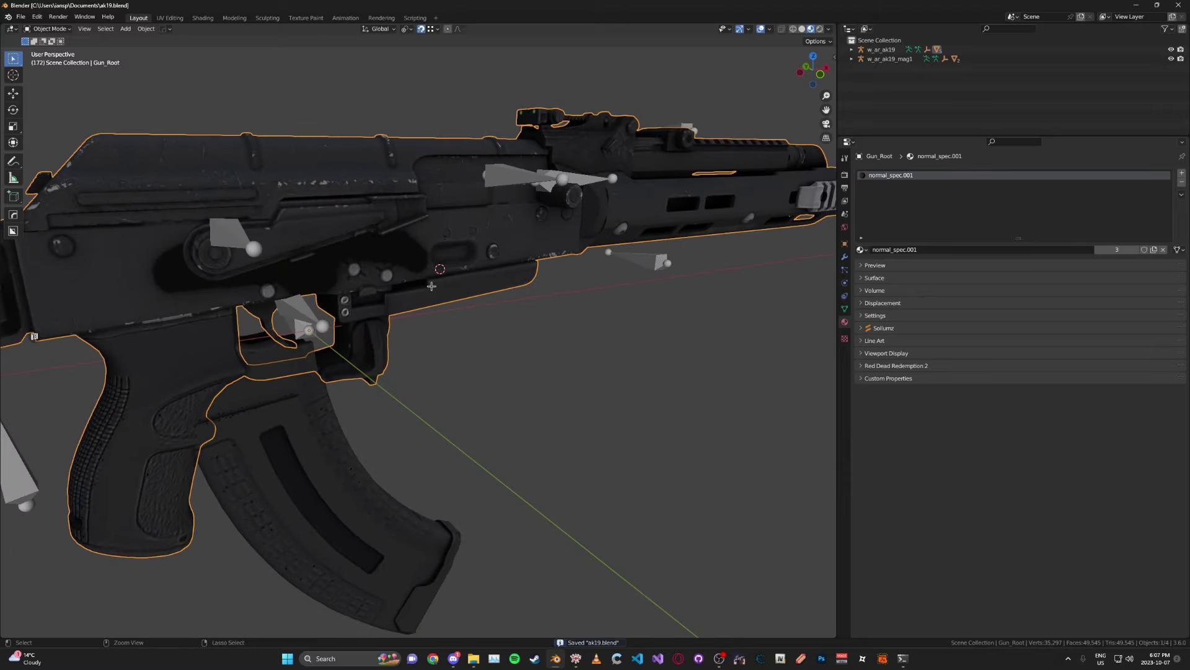
{"action": "middle_click_drag", "start_coordinate": [431, 285], "coordinate": [376, 293], "text": "ctrl"}
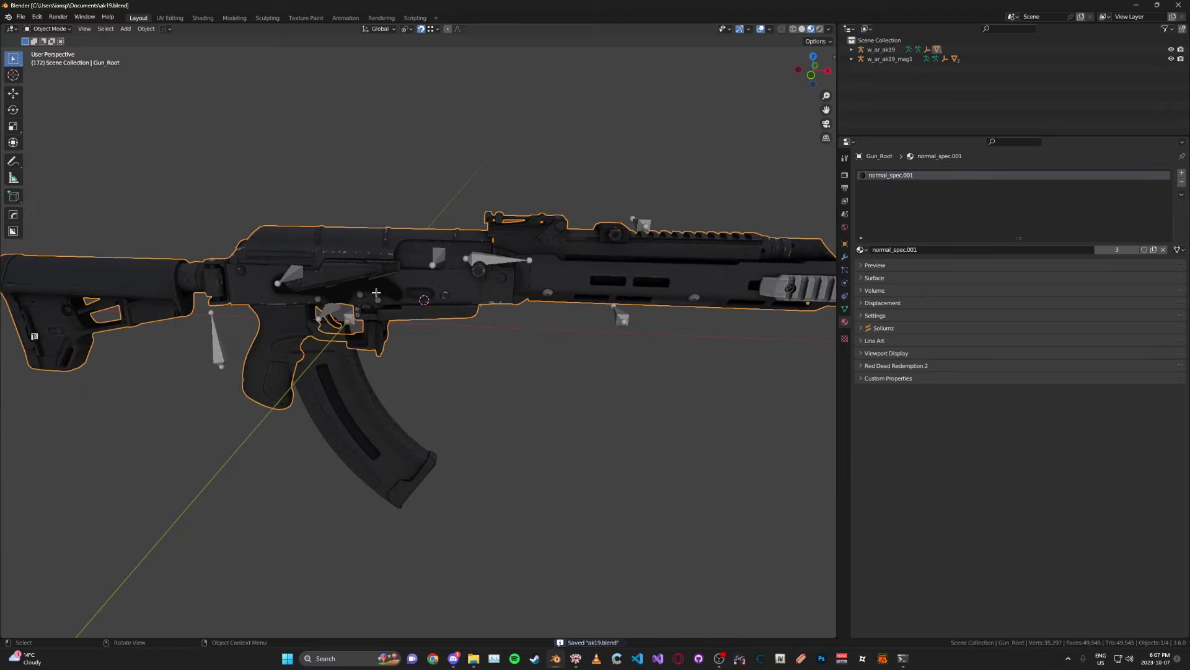
{"action": "left_click", "coordinate": [506, 367]}
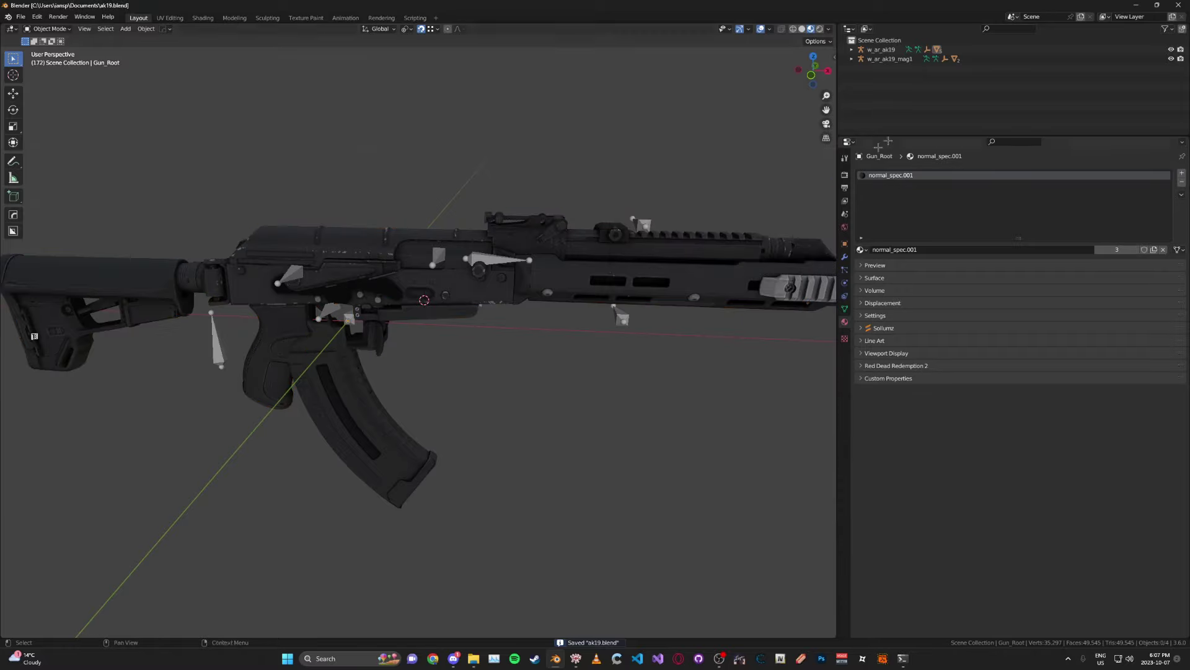
{"action": "left_click", "coordinate": [524, 286]}
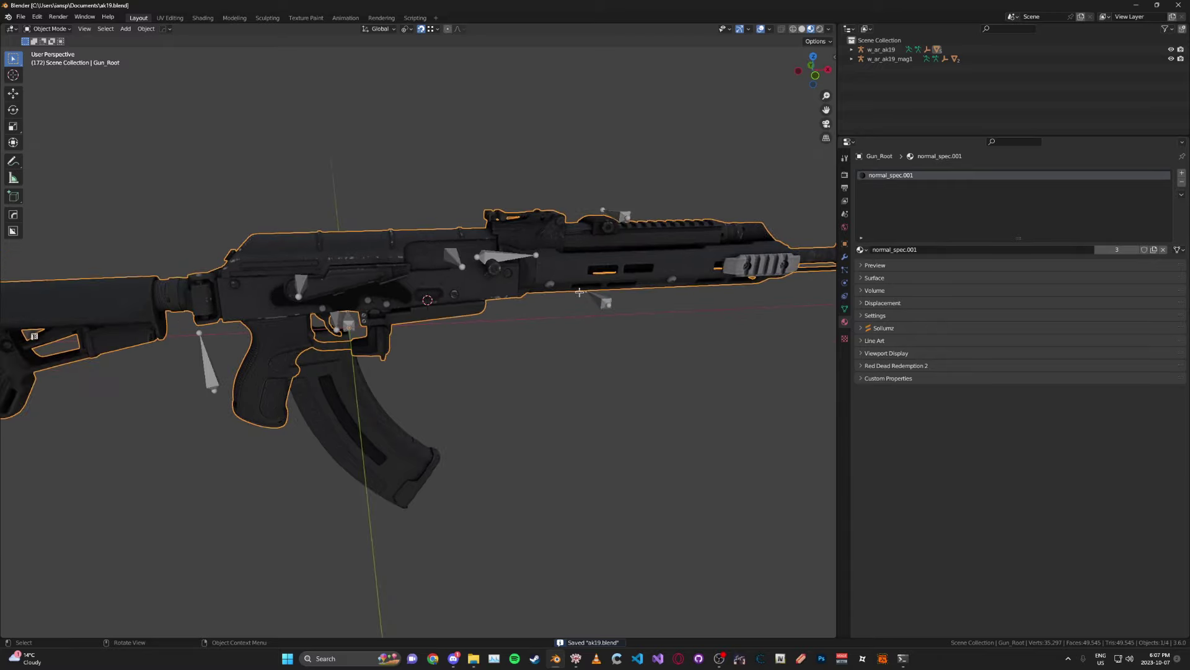
{"action": "middle_click_drag", "start_coordinate": [527, 286], "coordinate": [522, 287]}
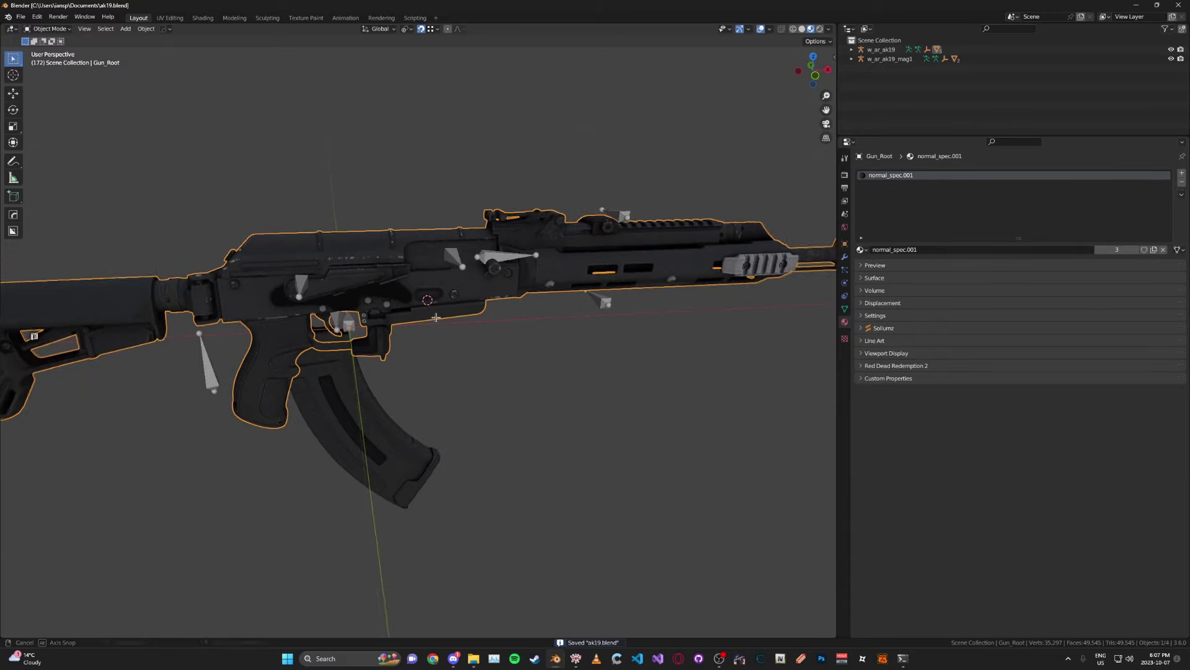
{"action": "scroll", "coordinate": [446, 315], "scroll_direction": "up", "scroll_amount": 5}
{"action": "scroll", "coordinate": [452, 304], "scroll_direction": "down", "scroll_amount": 4}
Collapse the View section of the Sollumz general tools and close the sidebar
{"action": "key", "text": "n"}
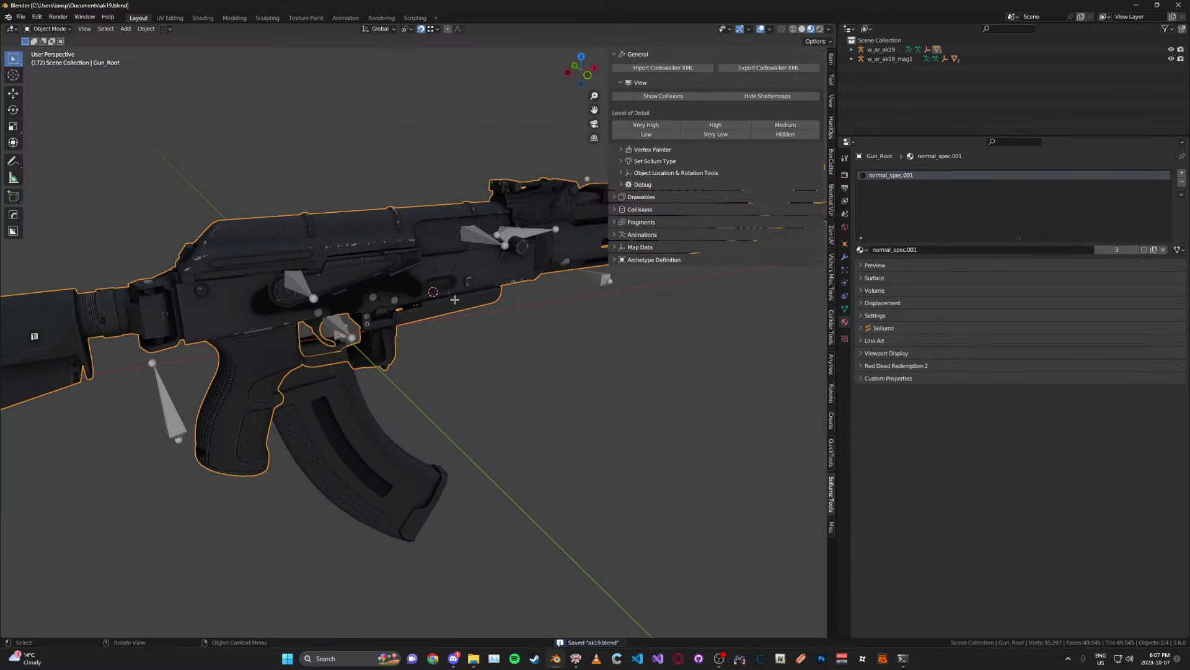
{"action": "left_click", "coordinate": [641, 86]}
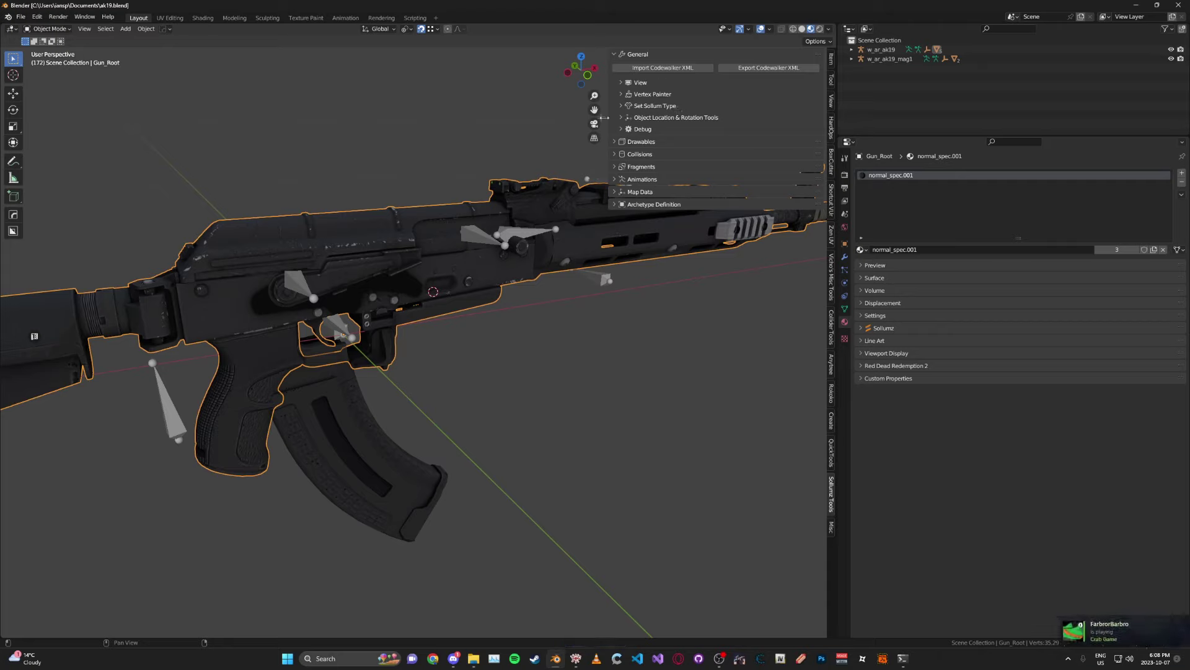
{"action": "key", "text": "n"}
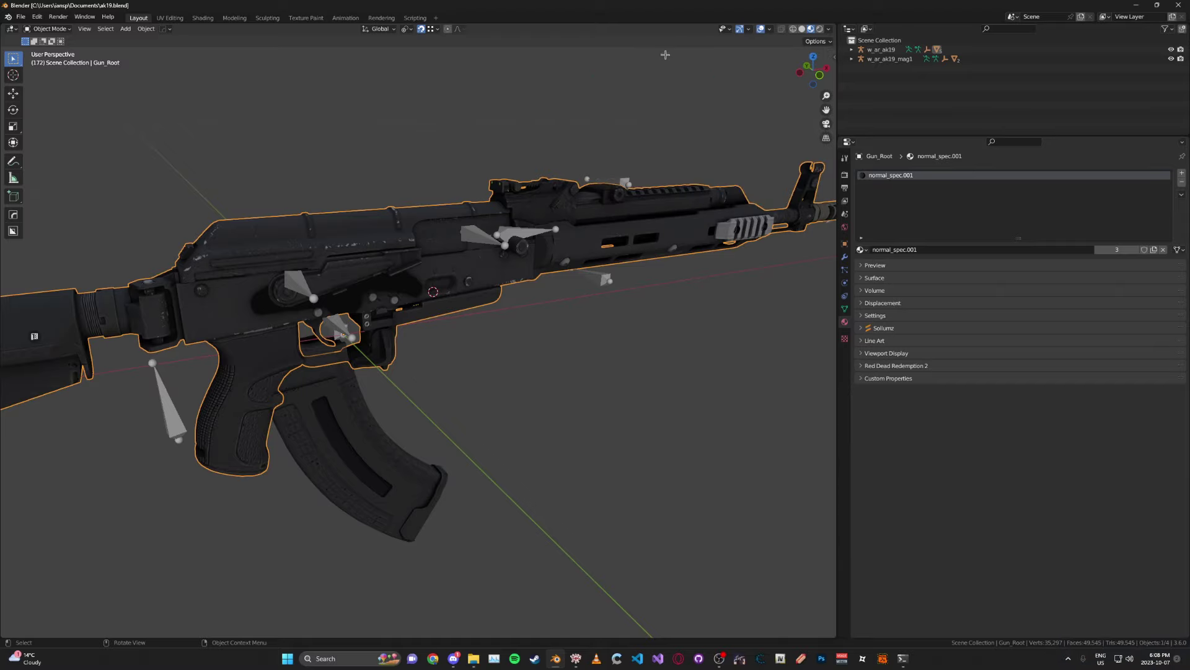
Set the textures of the rifle's normal_spec.001 and the magazine's normal_spec.002 materials to embedded with the Sollumz shader tools
{"action": "left_click", "coordinate": [874, 50]}
{"action": "left_click", "coordinate": [609, 218]}
{"action": "middle_click_drag", "start_coordinate": [701, 216], "coordinate": [662, 208]}
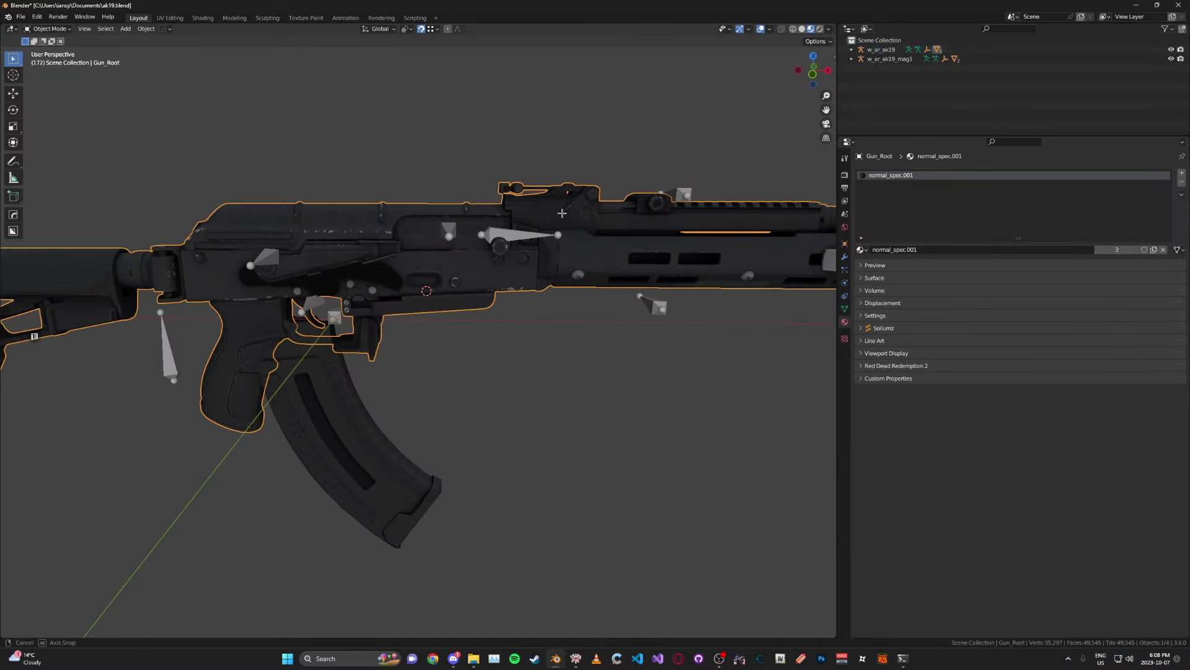
{"action": "key", "text": "n"}
{"action": "left_click", "coordinate": [641, 66]}
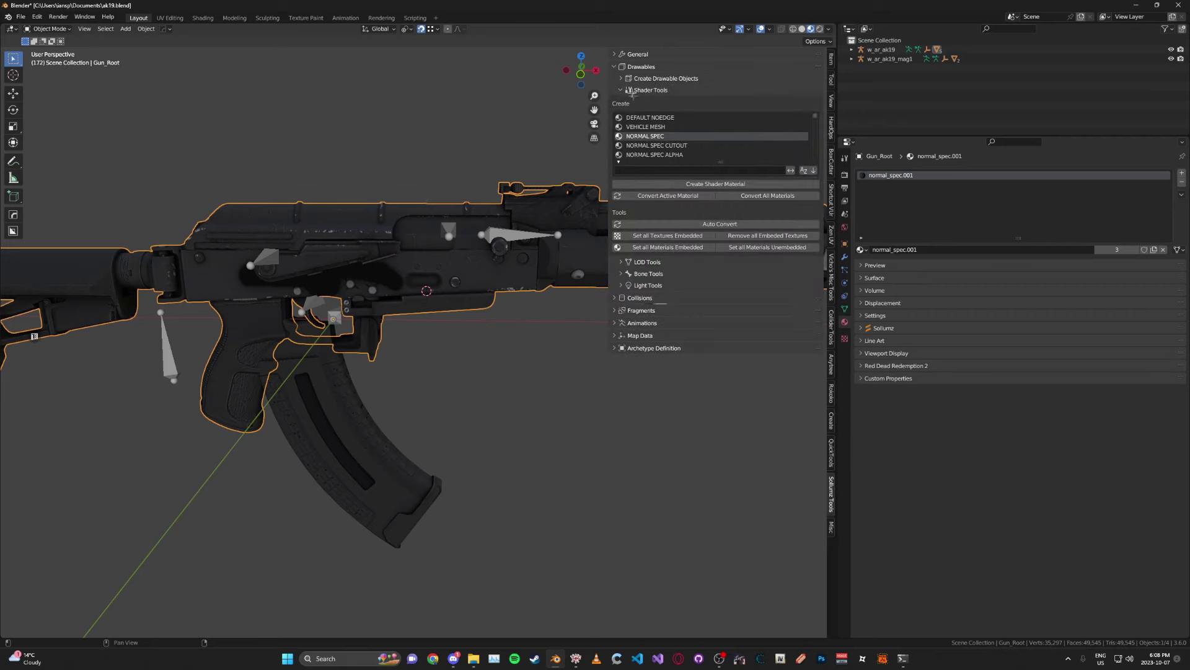
{"action": "left_click", "coordinate": [631, 78]}
{"action": "left_click", "coordinate": [631, 90]}
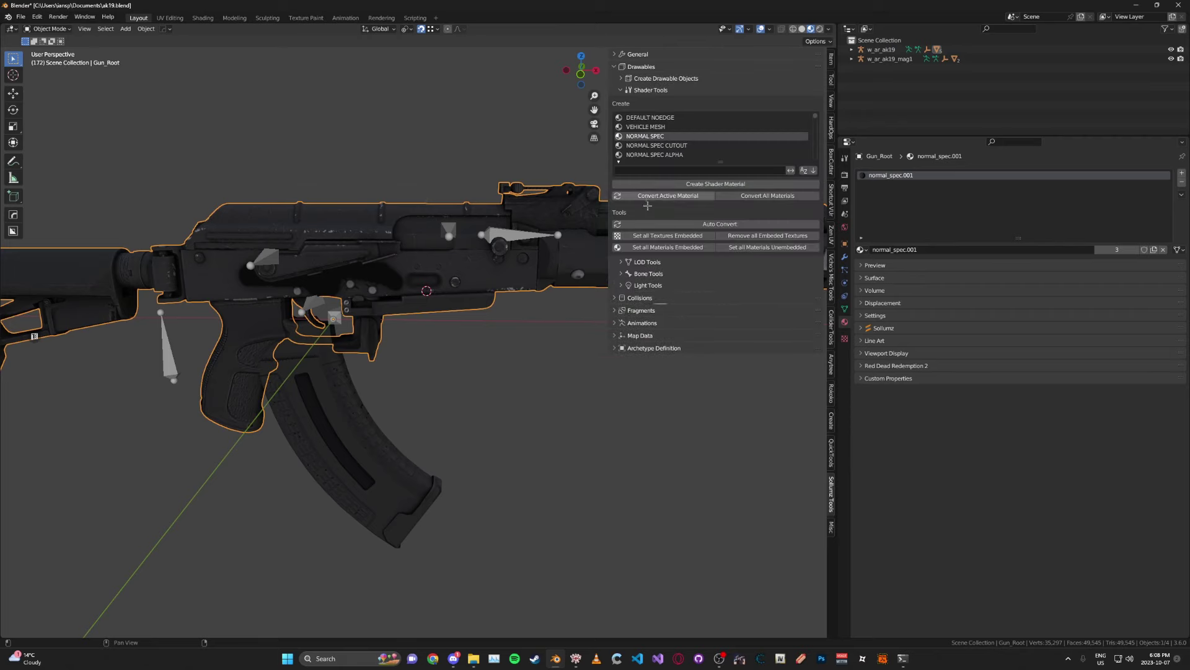
{"action": "left_click", "coordinate": [674, 246]}
{"action": "left_click", "coordinate": [382, 444]}
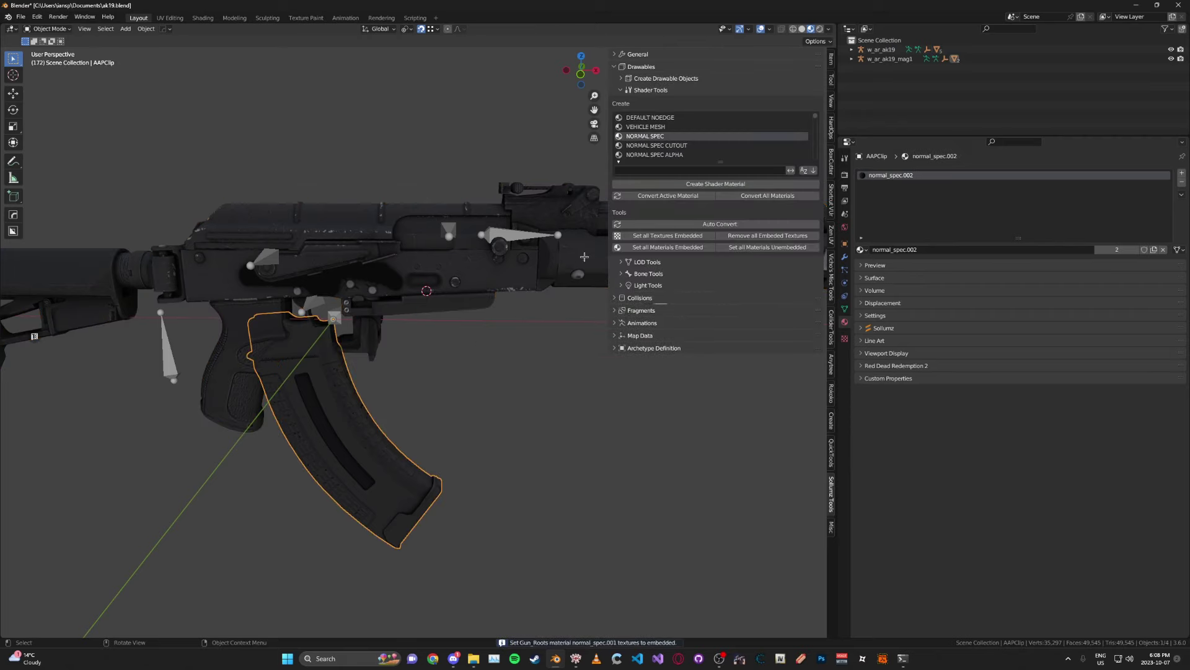
{"action": "left_click", "coordinate": [668, 247]}
{"action": "key", "text": "n"}
Export w_ar_ak19 and w_ar_ak19_mag1 as CodeWalker XML to a new tutorial folder inside sollumz export, and save the file
{"action": "left_click", "coordinate": [881, 50]}
{"action": "left_click", "coordinate": [883, 59], "text": "shift"}
{"action": "key", "text": "ctrl+shift+e"}
{"action": "left_click", "coordinate": [223, 398]}
{"action": "left_click", "coordinate": [227, 393]}
{"action": "right_click", "coordinate": [335, 315]}
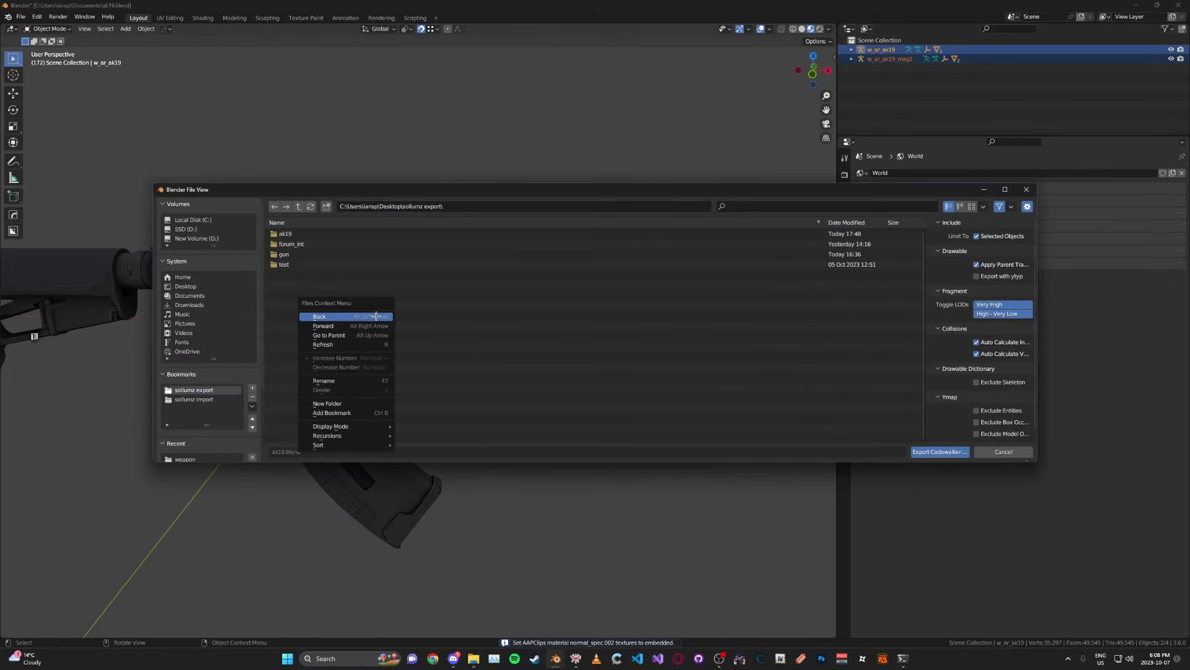
{"action": "left_click", "coordinate": [367, 404]}
{"action": "type", "text": "tuto"}
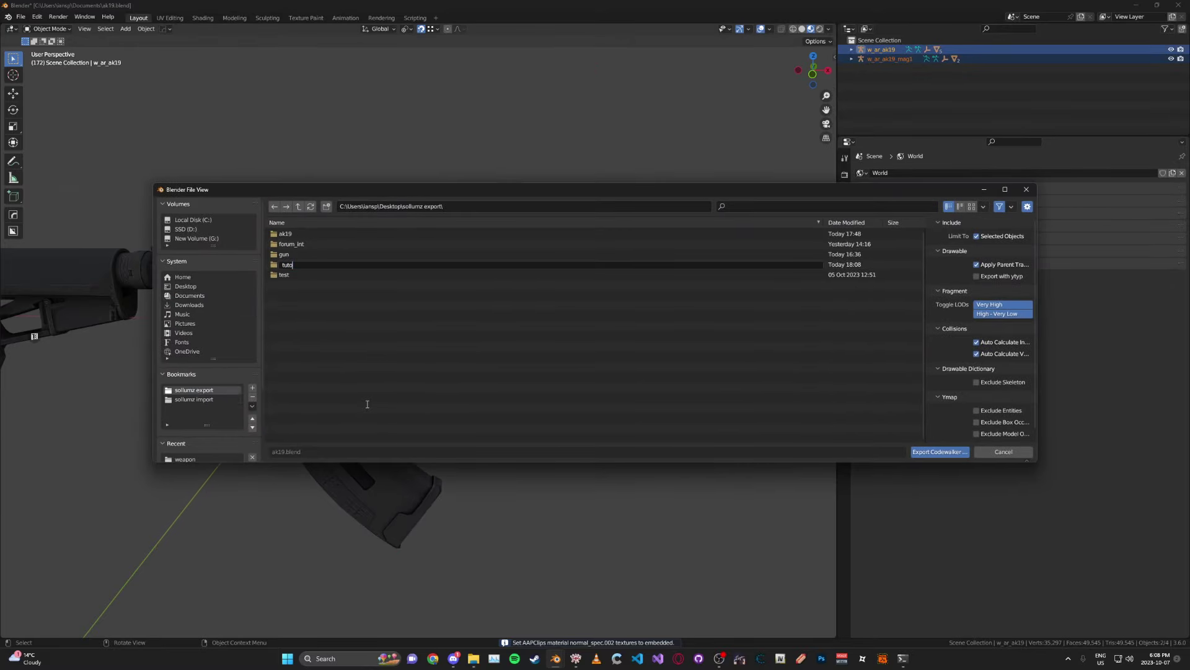
{"action": "type", "text": "rial"}
{"action": "key", "text": "Return"}
{"action": "left_click", "coordinate": [342, 277]}
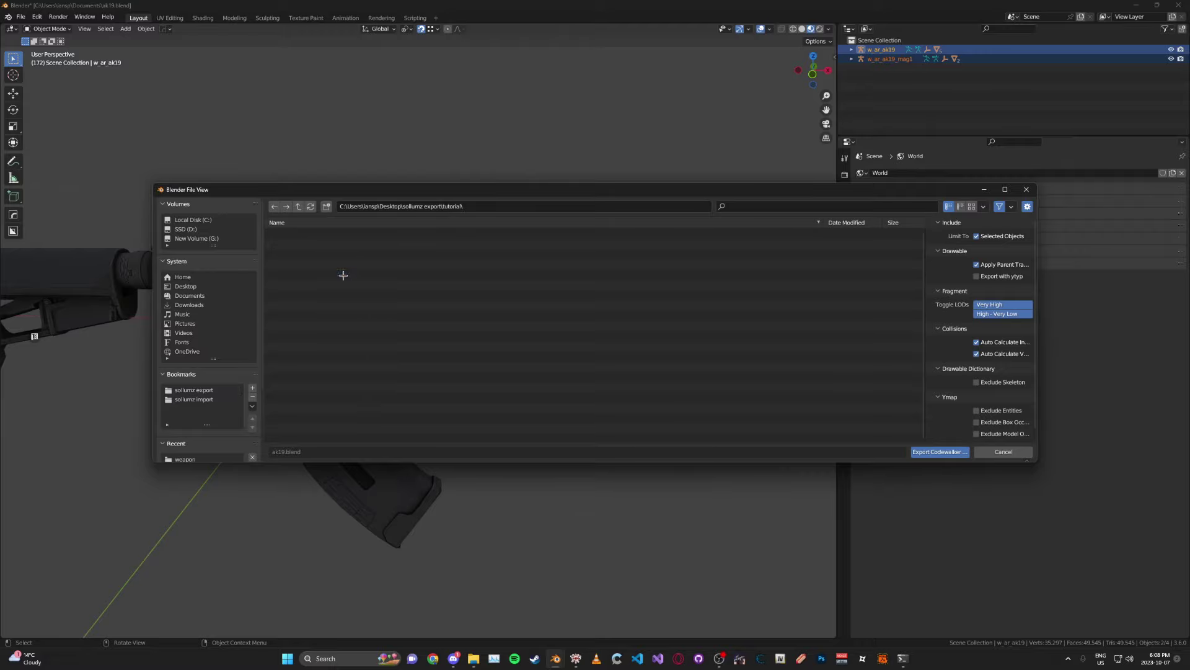
{"action": "left_click", "coordinate": [936, 451]}
{"action": "key", "text": "ctrl+s"}
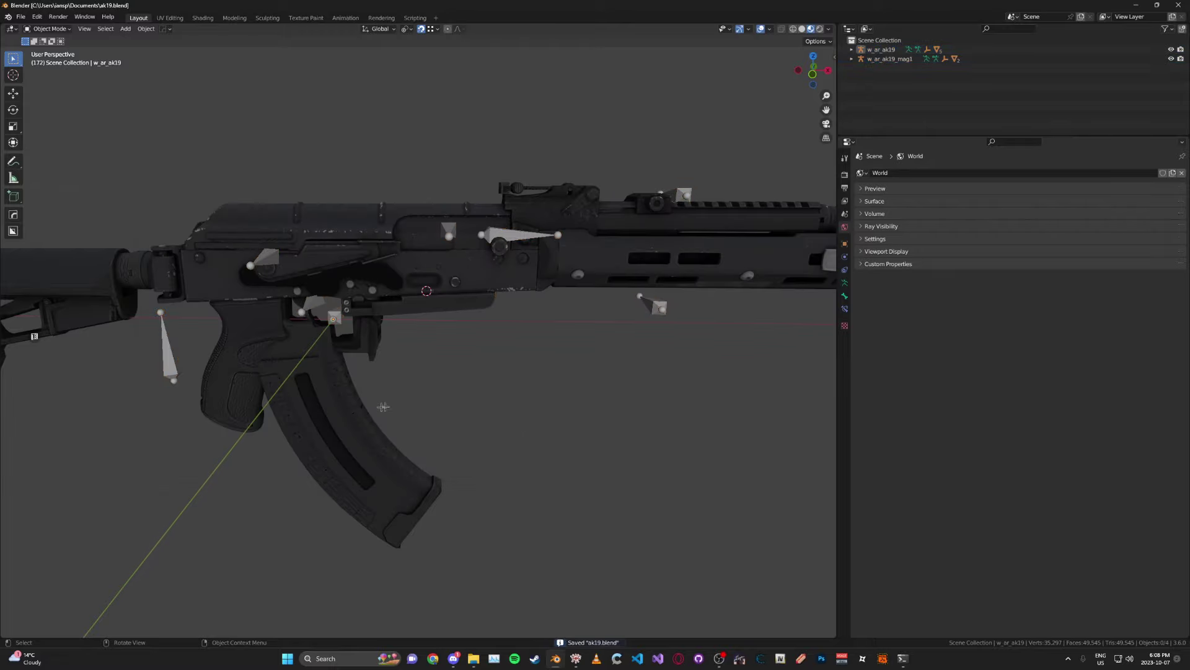
Set all materials of the magazine and the rifle to unembedded with the Sollumz shader tools
{"action": "left_click", "coordinate": [384, 406]}
{"action": "middle_click_drag", "start_coordinate": [385, 407], "coordinate": [403, 411]}
{"action": "key", "text": "n"}
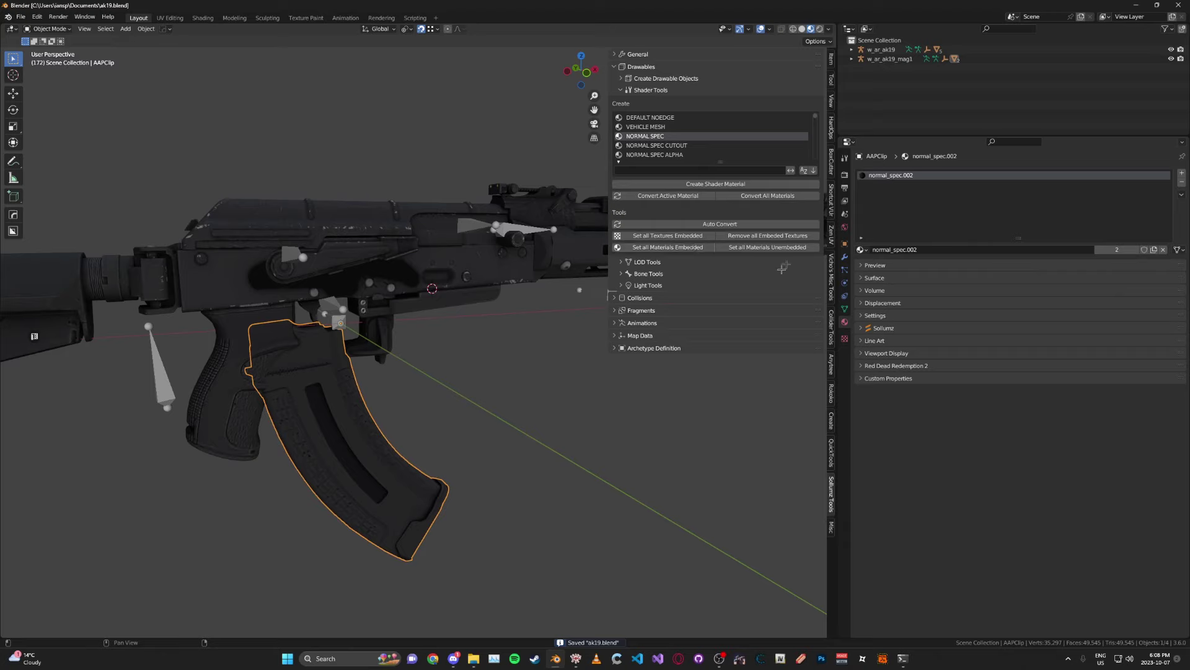
{"action": "left_click", "coordinate": [752, 246]}
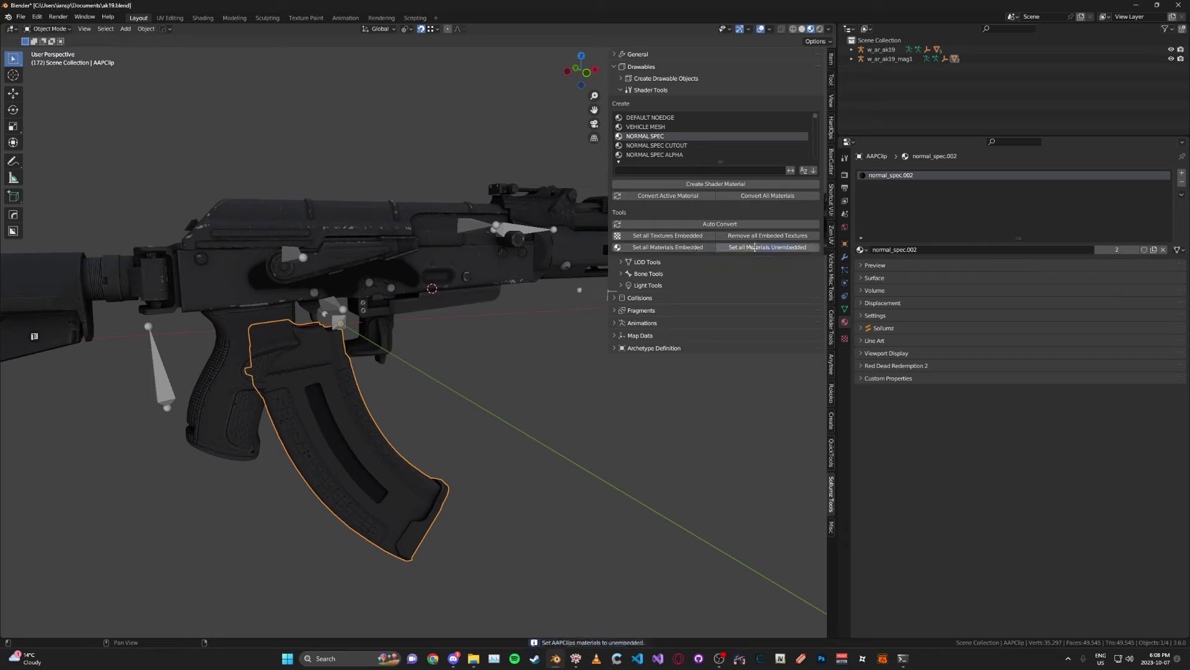
{"action": "left_click", "coordinate": [499, 282]}
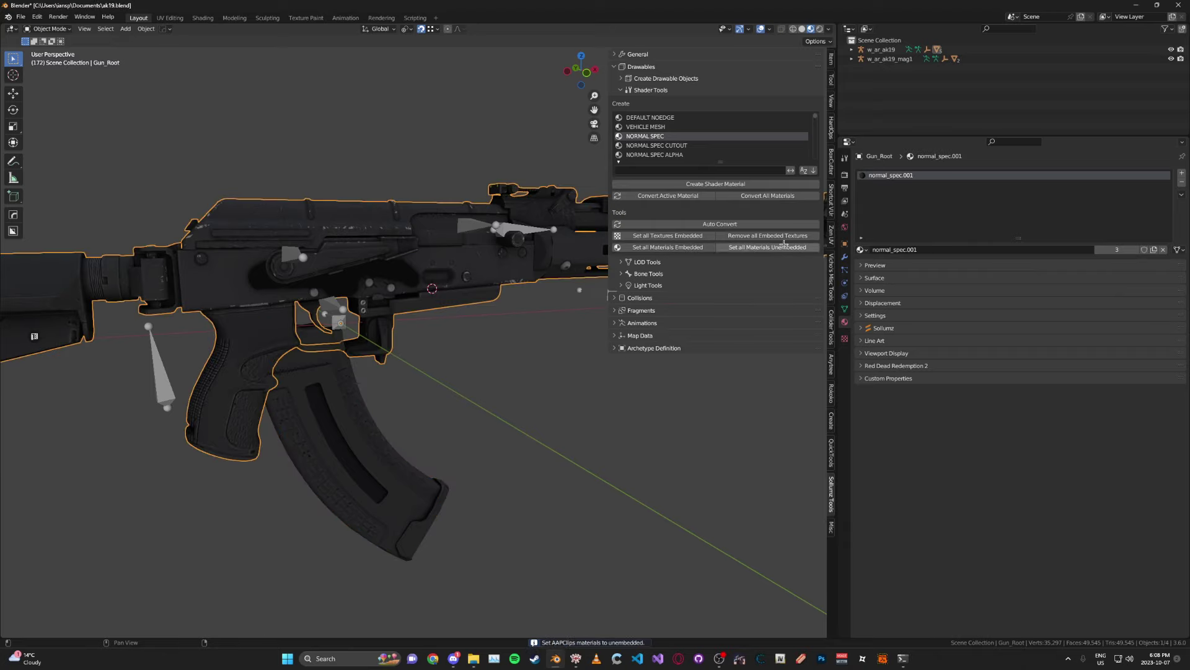
{"action": "left_click", "coordinate": [784, 245]}
{"action": "key", "text": "n"}
{"action": "left_click", "coordinate": [725, 332]}
Save the file and export both models as CodeWalker XML again to the sollumz export tutorial folder
{"action": "key", "text": "ctrl+s"}
{"action": "key", "text": "a"}
{"action": "key", "text": "v"}
{"action": "left_click", "coordinate": [779, 260]}
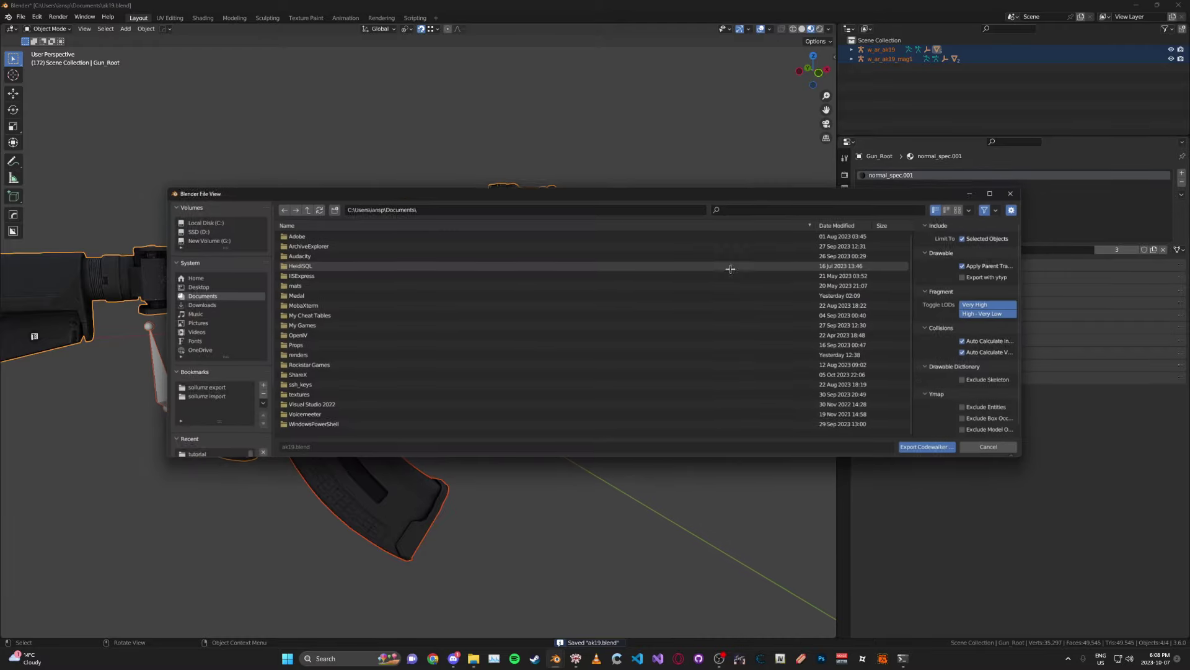
{"action": "left_click", "coordinate": [217, 390]}
{"action": "double_click", "coordinate": [315, 277]}
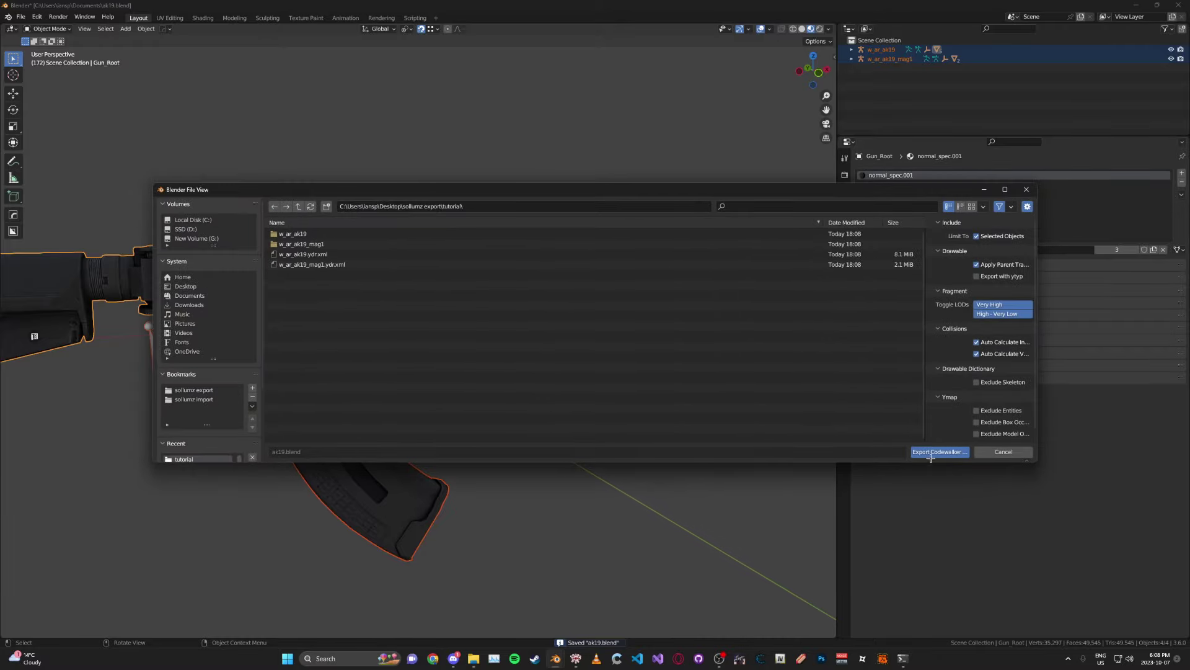
{"action": "left_click", "coordinate": [931, 454]}
{"action": "key", "text": "alt+a"}
{"action": "key", "text": "ctrl+s"}
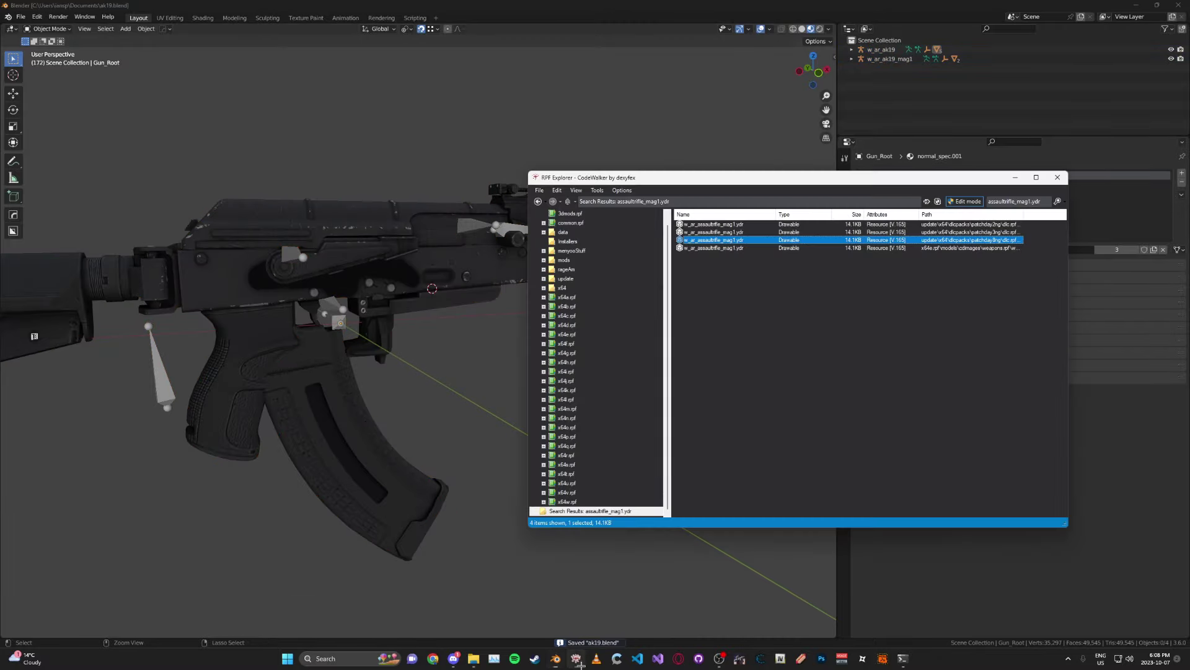
Switch to CodeWalker's RPF Explorer and open the 3dmods.rpf archive
{"action": "left_click", "coordinate": [576, 658]}
{"action": "scroll", "coordinate": [607, 248], "scroll_direction": "up", "scroll_amount": 1}
{"action": "left_click", "coordinate": [586, 223]}
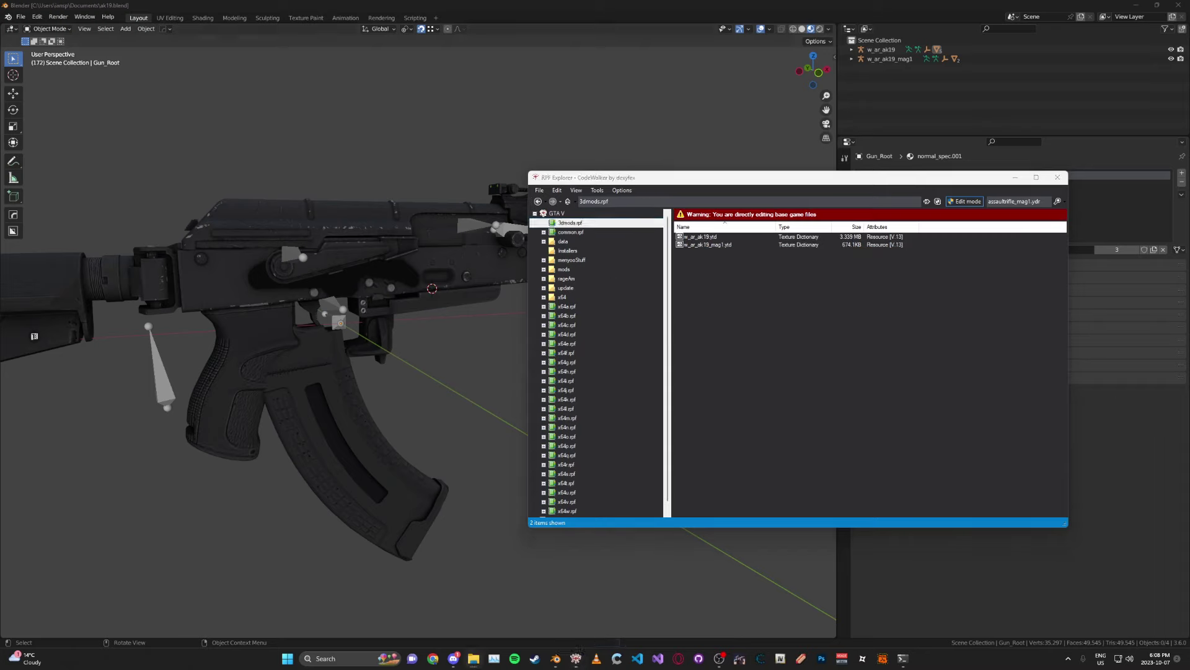
Review the exported DDS textures in the w_ar_ak19 and w_ar_ak19_mag1 folders, and return to the tutorial folder
{"action": "left_click_drag", "start_coordinate": [0, 248], "coordinate": [626, 93]}
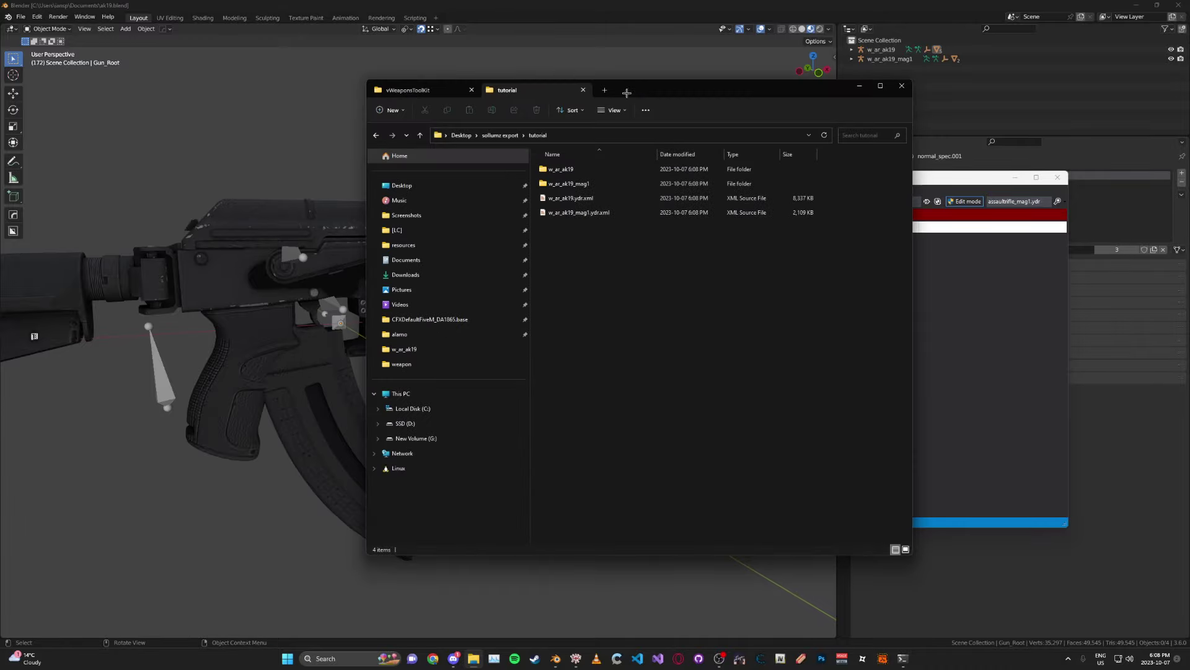
{"action": "double_click", "coordinate": [619, 168]}
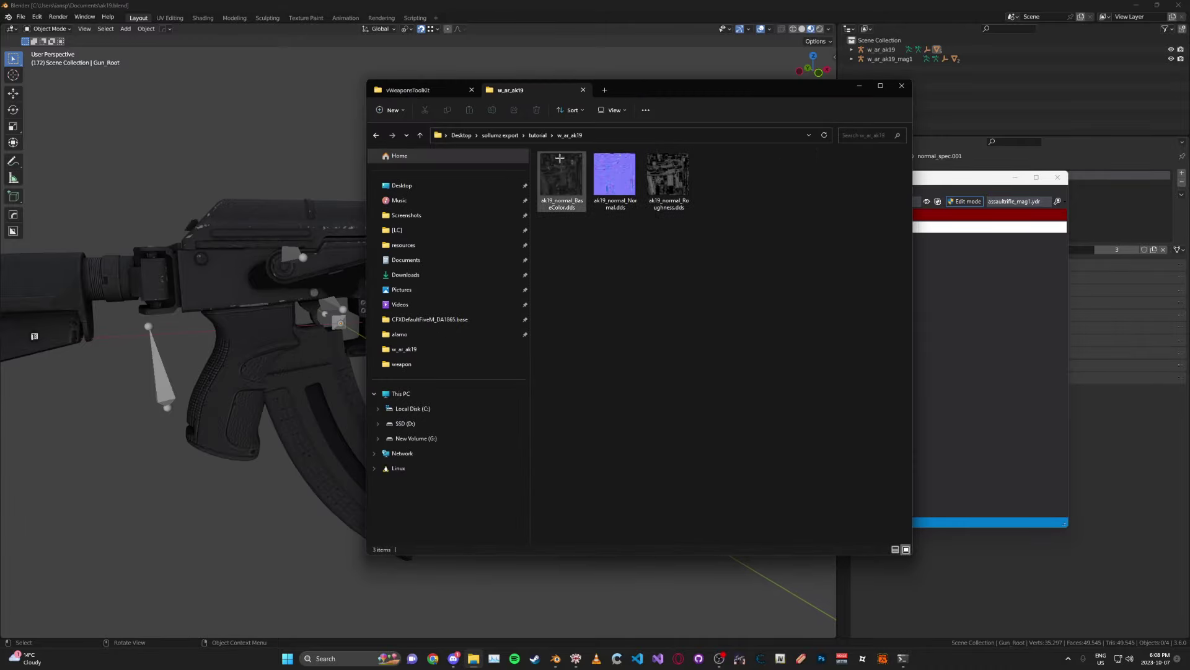
{"action": "left_click", "coordinate": [540, 135]}
{"action": "left_click", "coordinate": [595, 180]}
{"action": "double_click", "coordinate": [596, 179]}
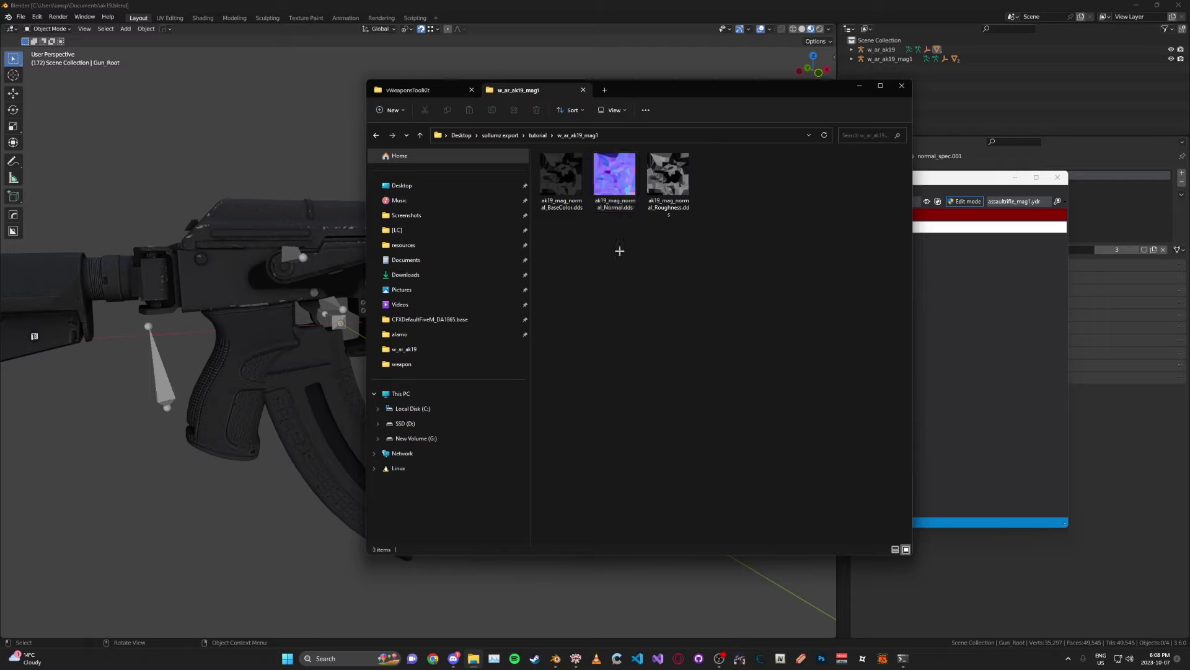
{"action": "left_click", "coordinate": [538, 135]}
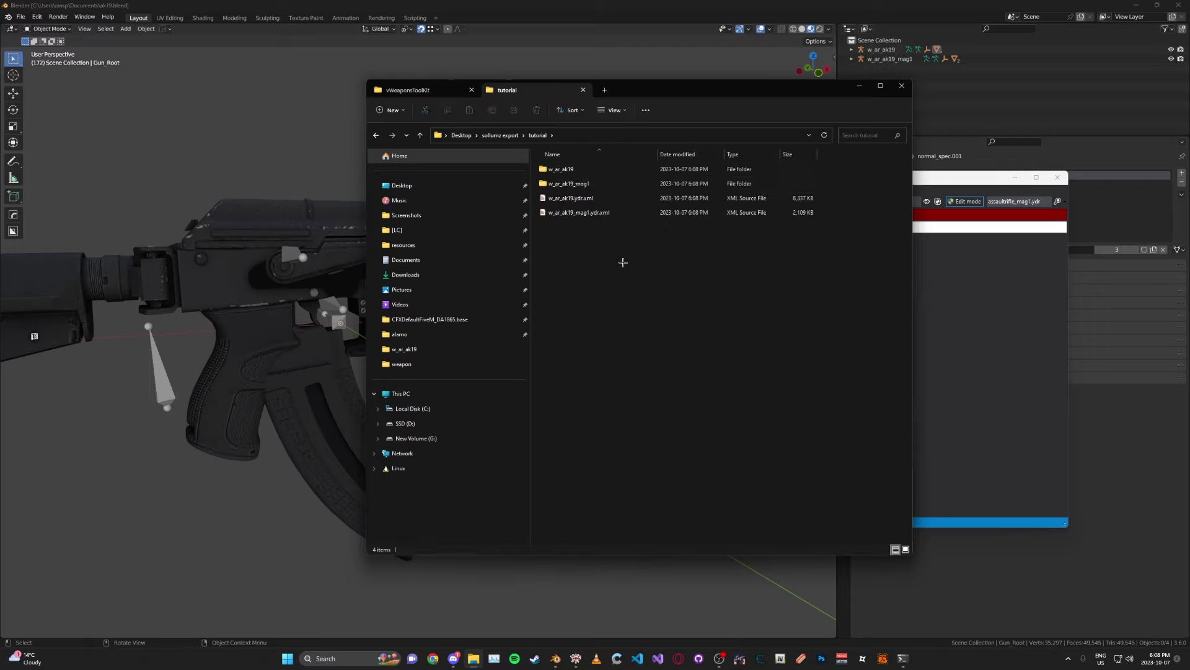
Switch to Folders2YTD, try the DDS Files output format, and set the output format back to GTA V (.YTD)
{"action": "left_click", "coordinate": [880, 657]}
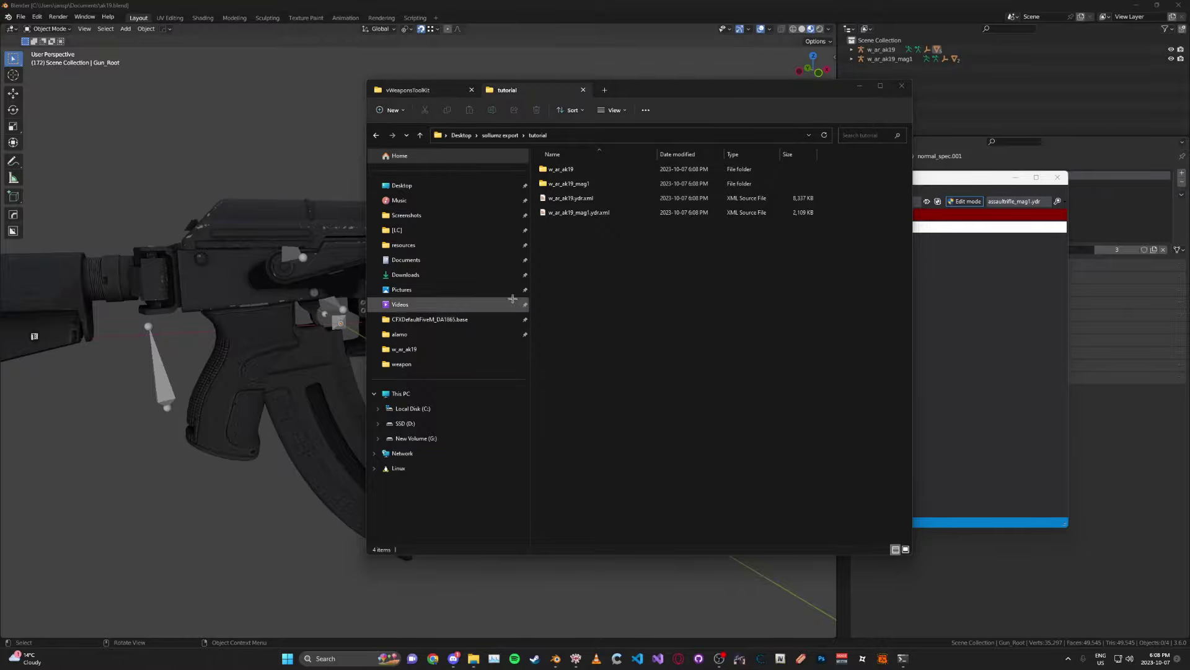
{"action": "left_click_drag", "start_coordinate": [486, 156], "coordinate": [570, 183]}
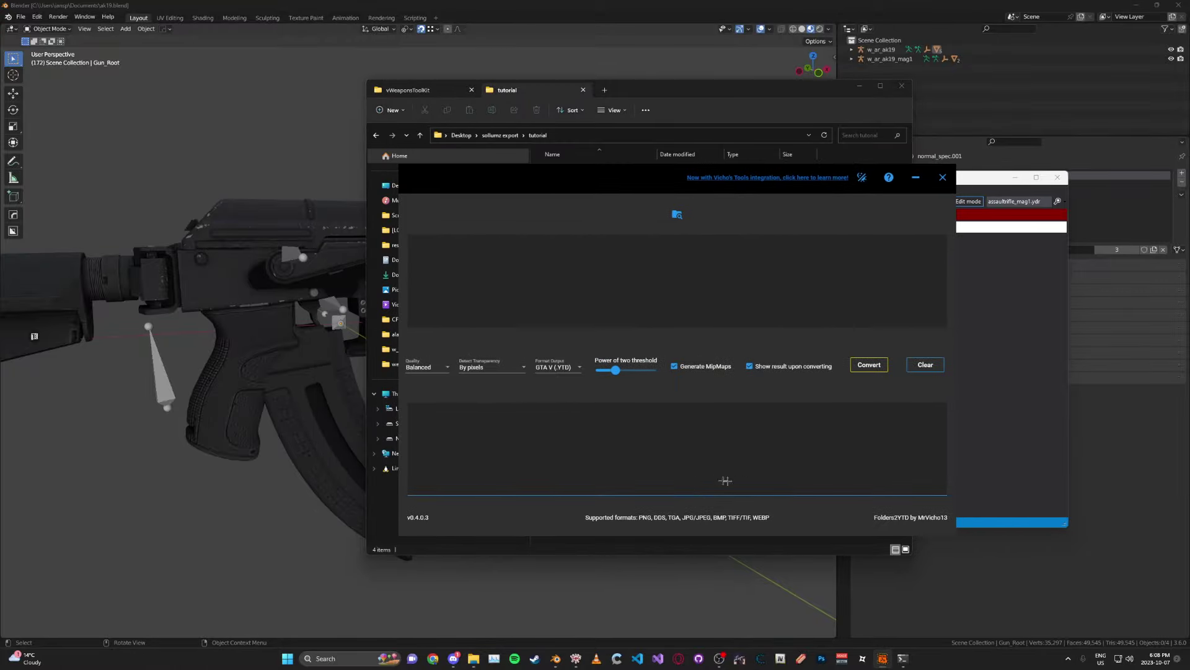
{"action": "left_click", "coordinate": [556, 366]}
{"action": "left_click", "coordinate": [558, 398]}
{"action": "left_click", "coordinate": [558, 367]}
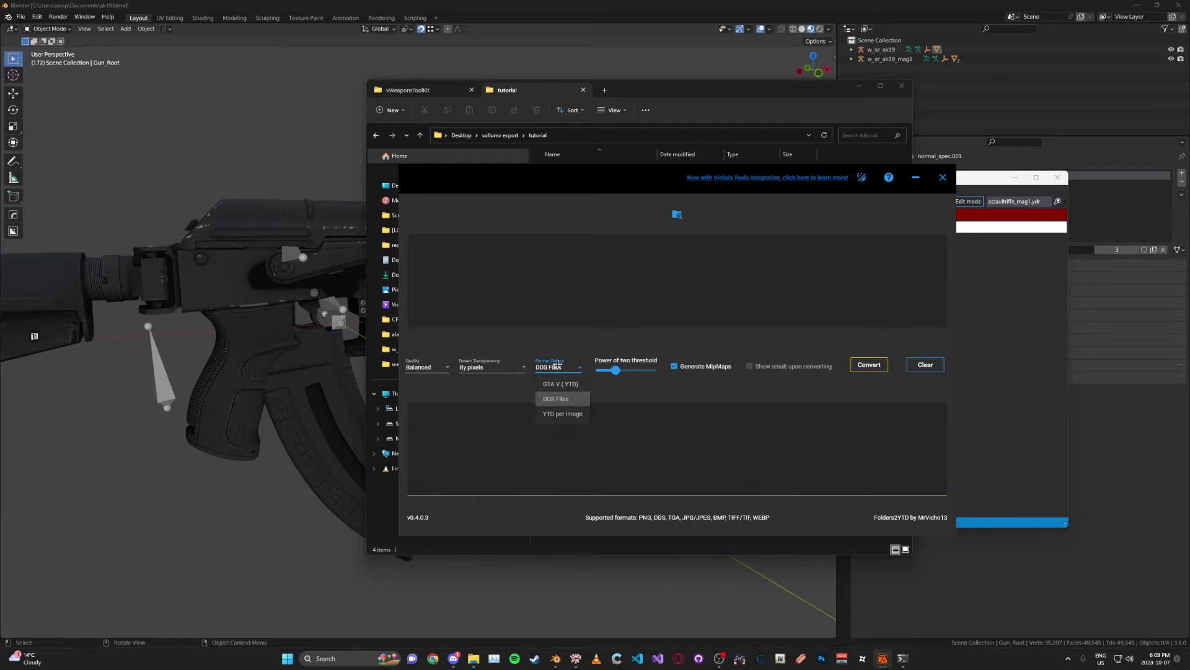
{"action": "left_click", "coordinate": [562, 397]}
{"action": "left_click", "coordinate": [556, 367]}
{"action": "left_click", "coordinate": [558, 384]}
{"action": "left_click", "coordinate": [552, 369]}
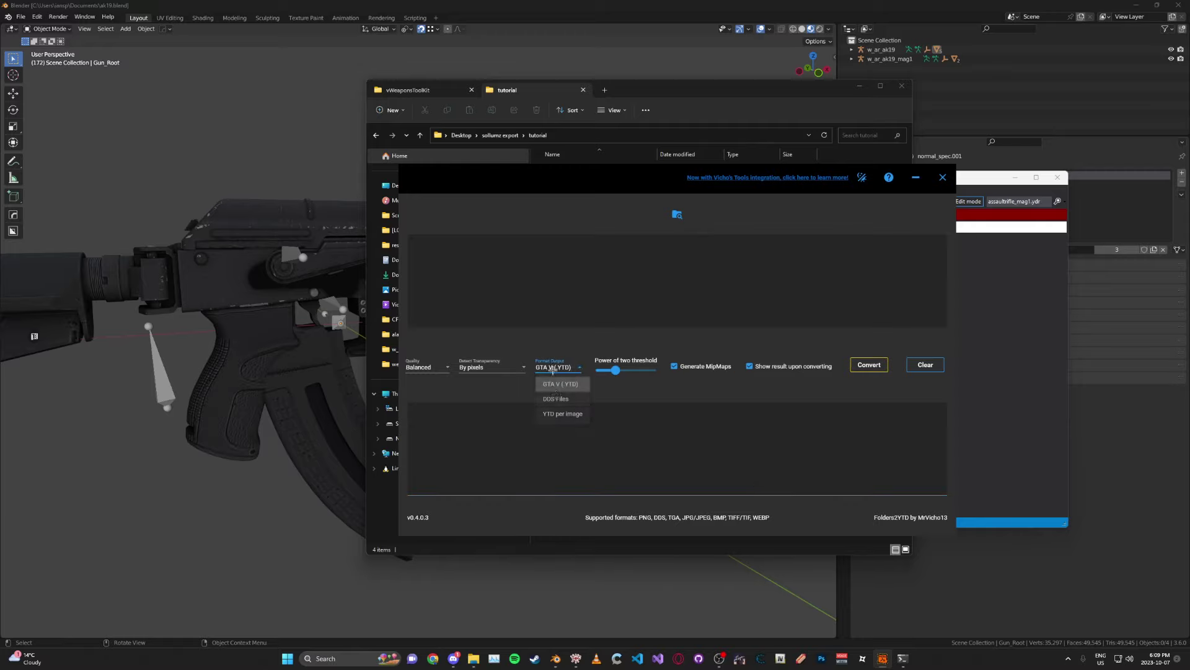
{"action": "left_click", "coordinate": [557, 395]}
{"action": "left_click", "coordinate": [552, 369]}
{"action": "left_click", "coordinate": [555, 395]}
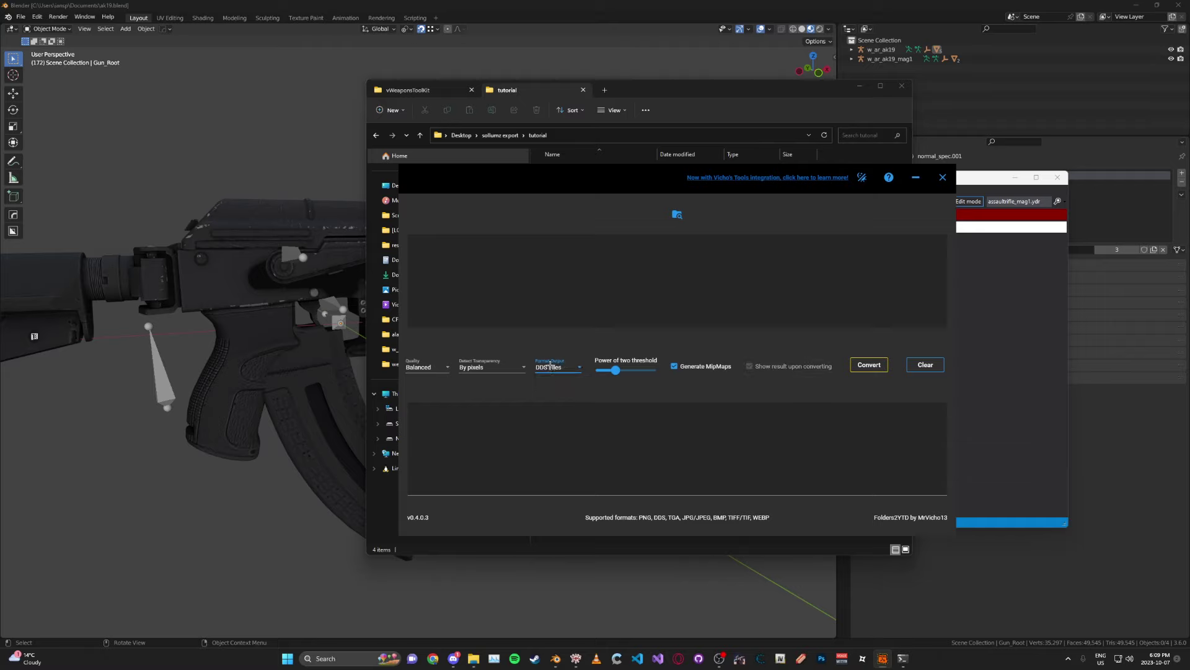
{"action": "left_click", "coordinate": [550, 366]}
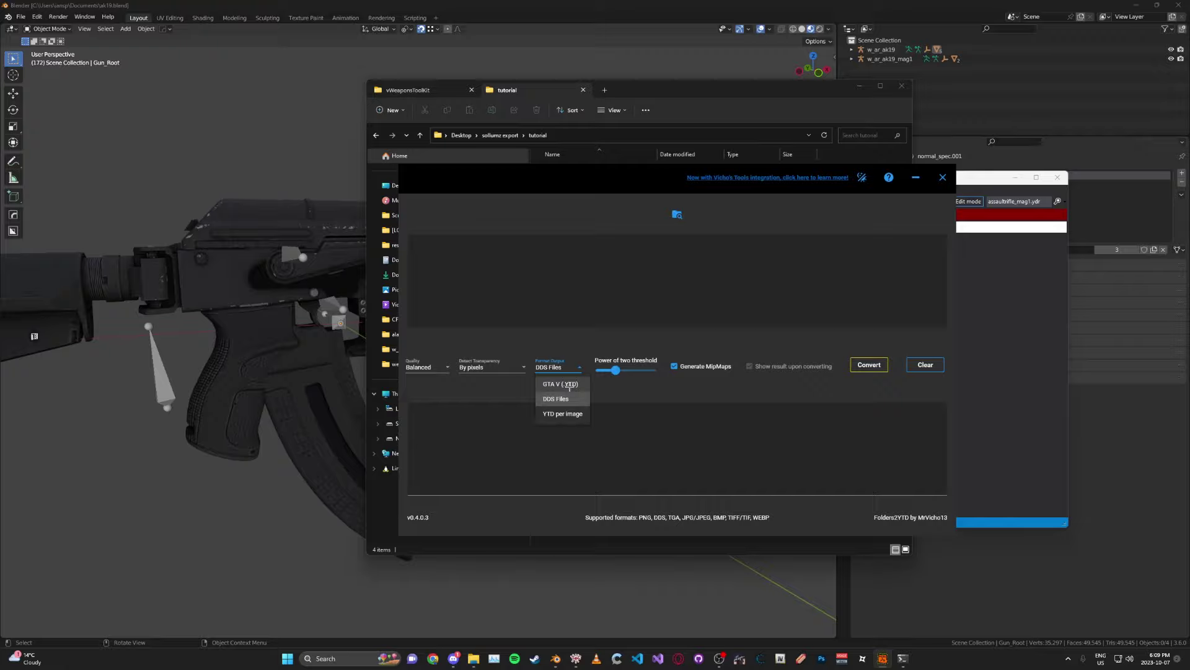
{"action": "left_click", "coordinate": [569, 385]}
Convert the w_ar_ak19 and w_ar_ak19_mag1 texture folders into YTD files
{"action": "left_click_drag", "start_coordinate": [571, 184], "coordinate": [262, 194]}
{"action": "left_click", "coordinate": [843, 122]}
{"action": "left_click_drag", "start_coordinate": [881, 101], "coordinate": [1124, 115]}
{"action": "left_click", "coordinate": [818, 182]}
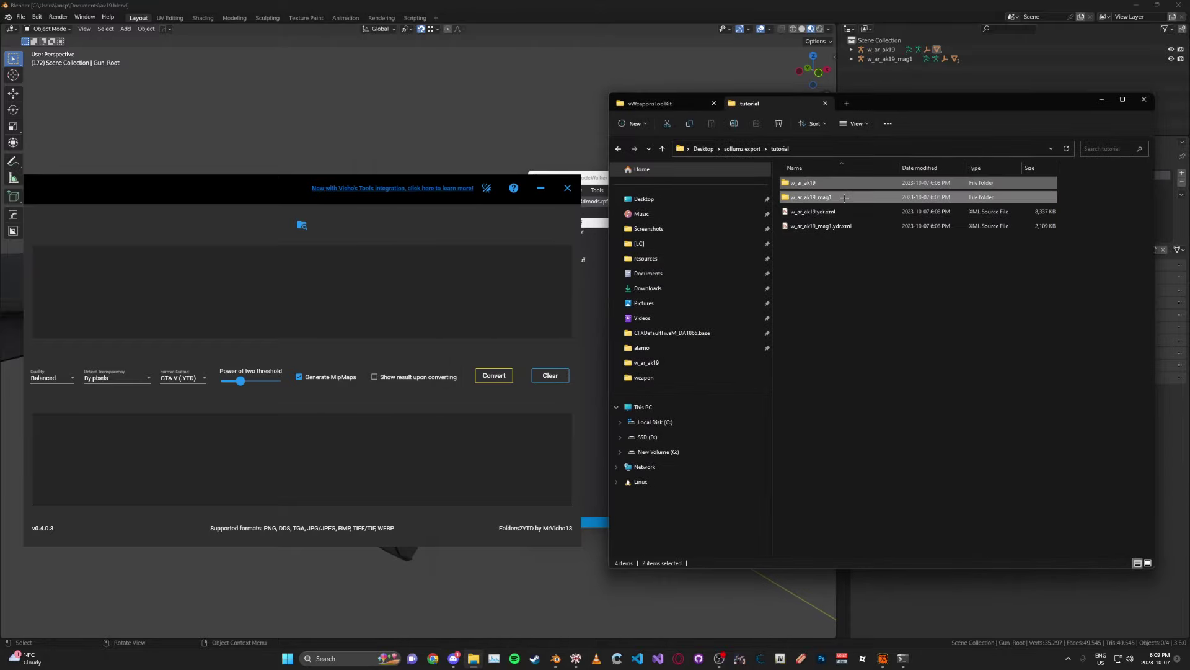
{"action": "left_click_drag", "start_coordinate": [843, 197], "coordinate": [388, 269]}
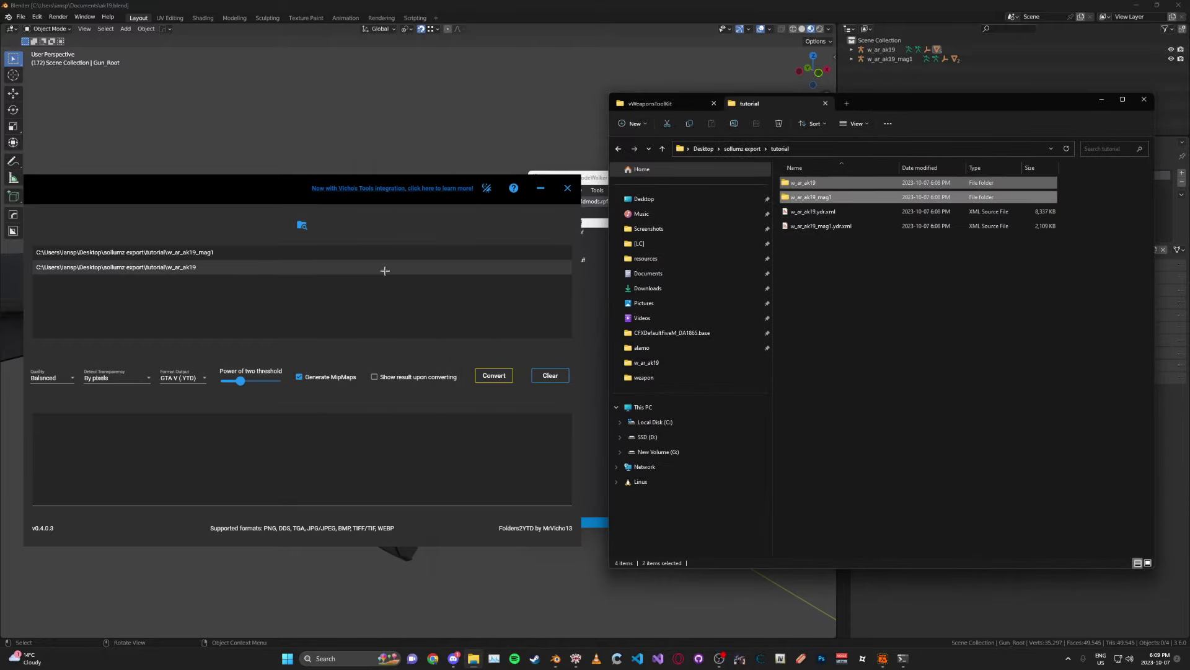
{"action": "left_click_drag", "start_coordinate": [238, 204], "coordinate": [249, 153]}
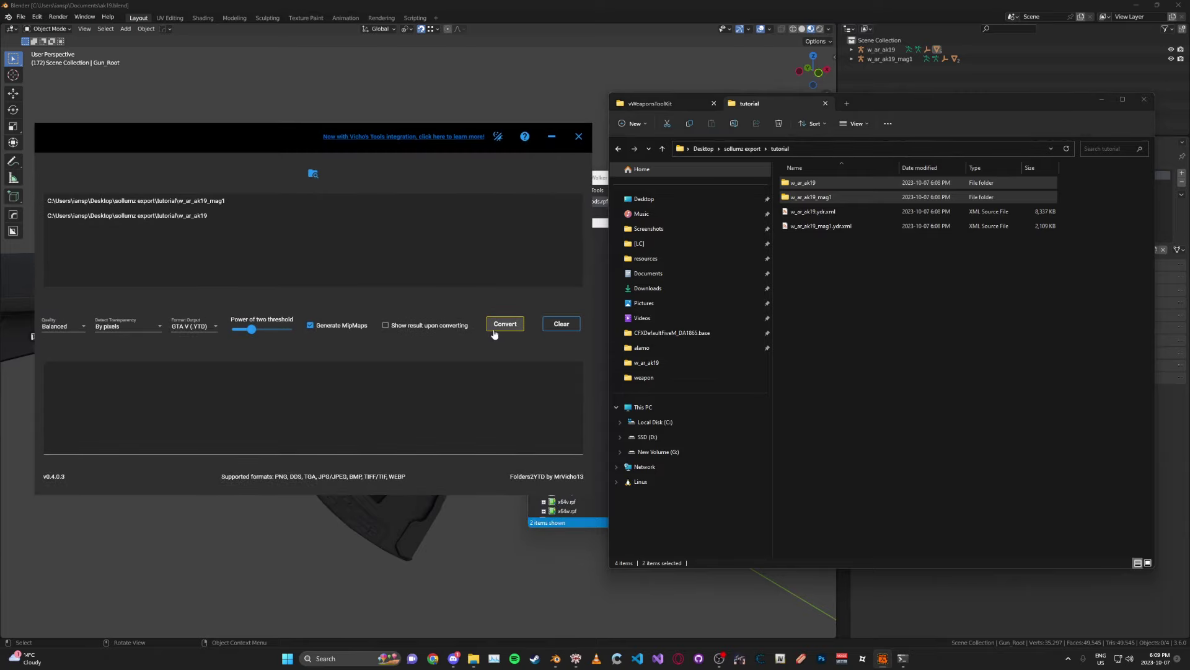
{"action": "left_click", "coordinate": [499, 324]}
{"action": "left_click", "coordinate": [627, 360]}
Close Folders2YTD and import w_ar_ak19.ytd and w_ar_ak19_mag1.ytd into 3dmods.rpf
{"action": "left_click", "coordinate": [821, 226]}
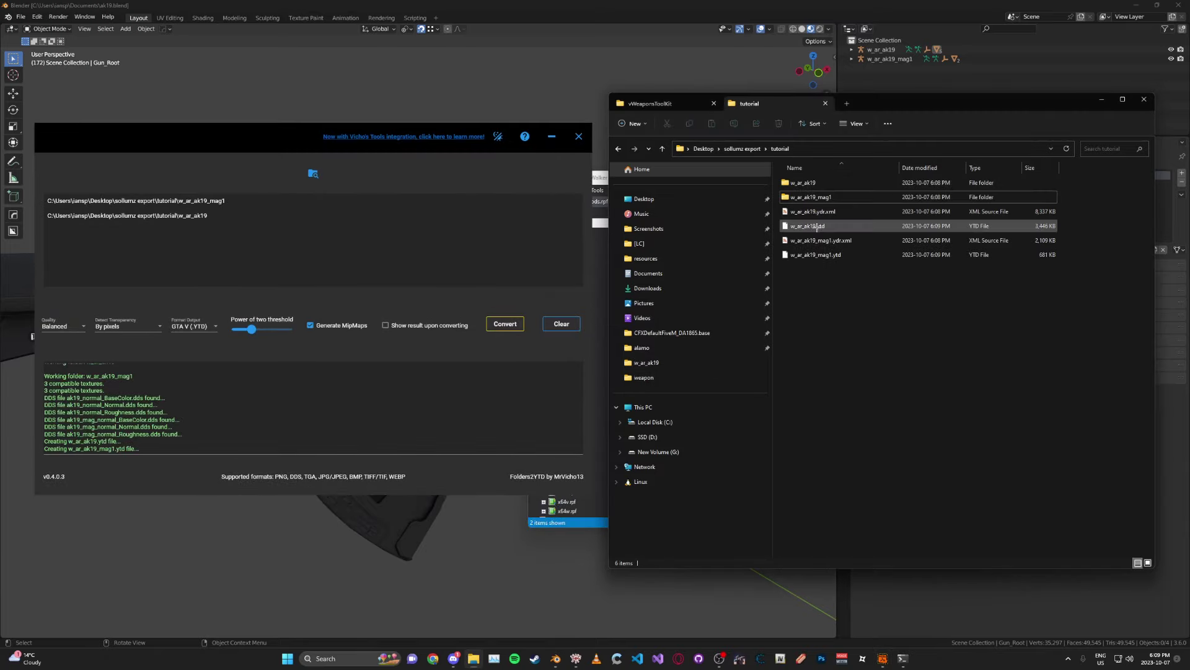
{"action": "left_click", "coordinate": [578, 136]}
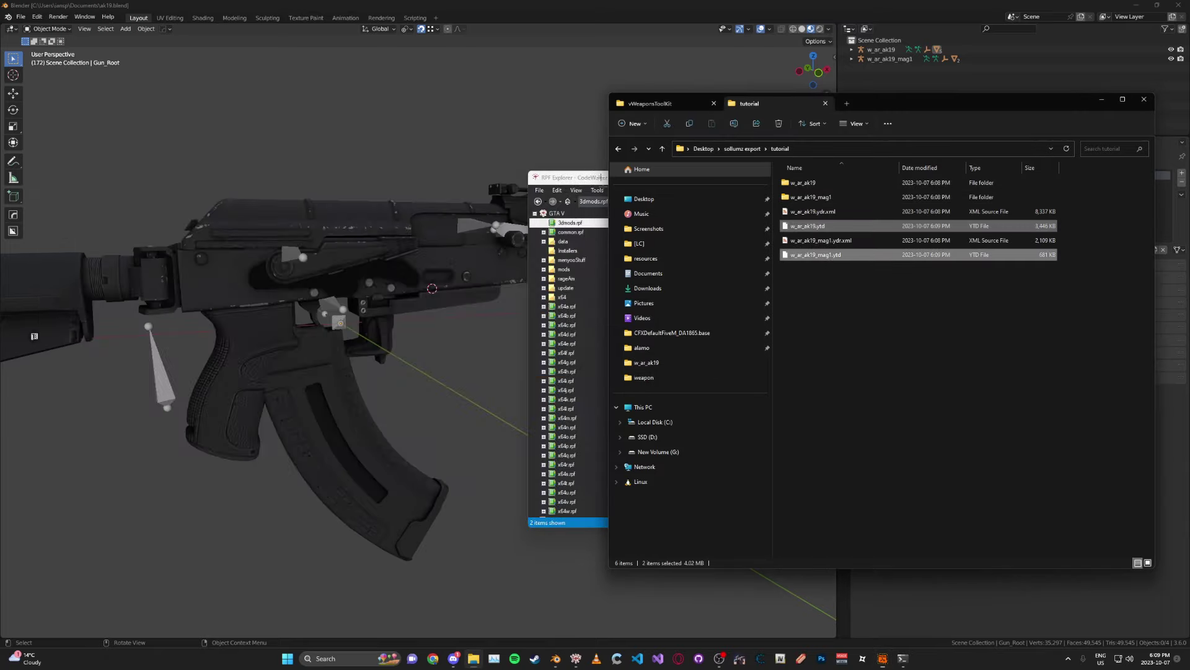
{"action": "left_click_drag", "start_coordinate": [561, 172], "coordinate": [152, 100]}
{"action": "left_click_drag", "start_coordinate": [806, 274], "coordinate": [357, 243]}
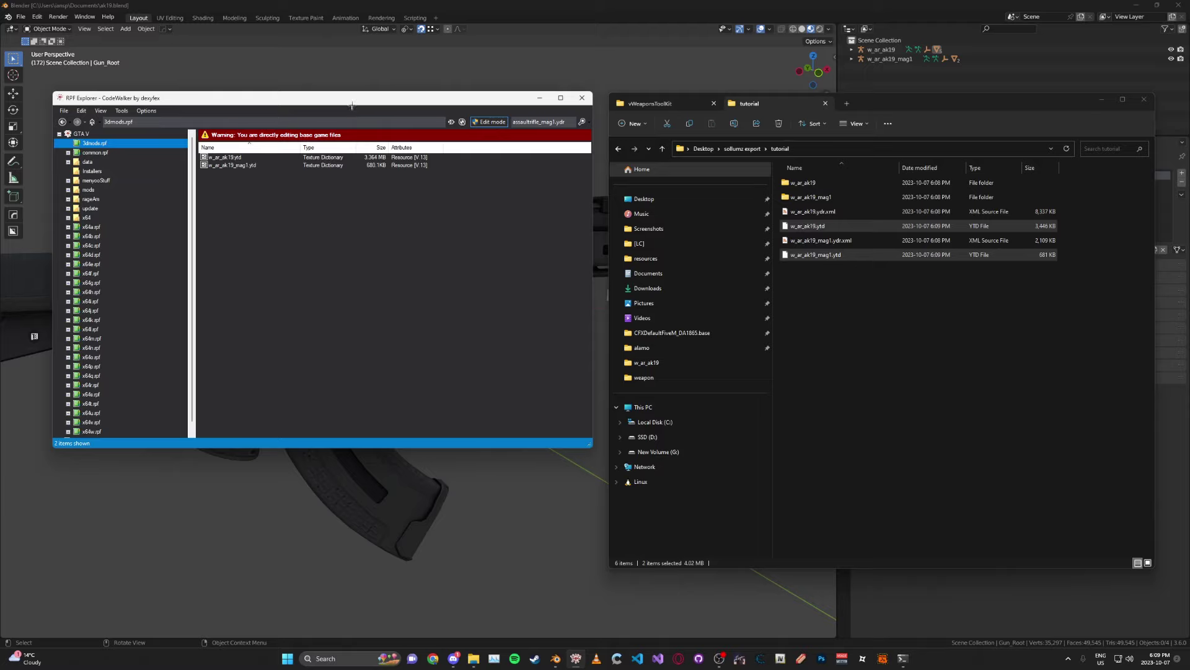
{"action": "left_click_drag", "start_coordinate": [352, 104], "coordinate": [344, 102]}
Import w_ar_ak19.ydr.xml and w_ar_ak19_mag1.ydr.xml into 3dmods.rpf
{"action": "left_click", "coordinate": [830, 242]}
{"action": "left_click", "coordinate": [829, 211], "text": "ctrl"}
{"action": "left_click_drag", "start_coordinate": [829, 212], "coordinate": [383, 217]}
{"action": "left_click", "coordinate": [382, 217]}
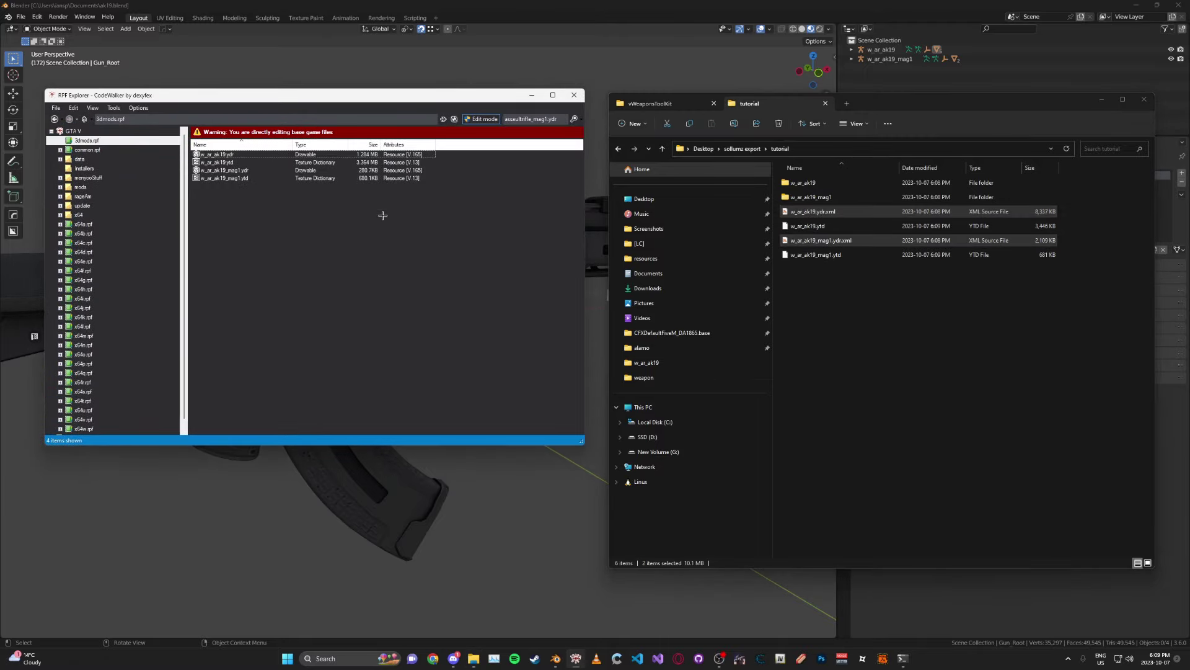
Open the ak19 folder on the desktop in the file browser
{"action": "left_click", "coordinate": [644, 200]}
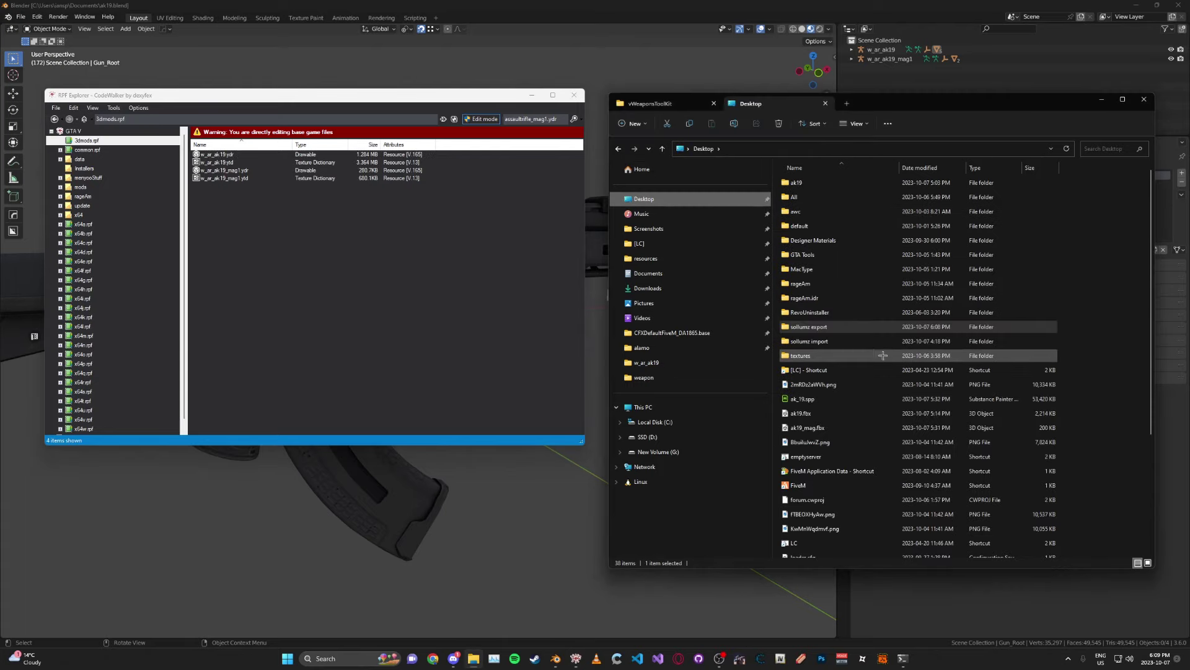
{"action": "left_click", "coordinate": [1101, 306]}
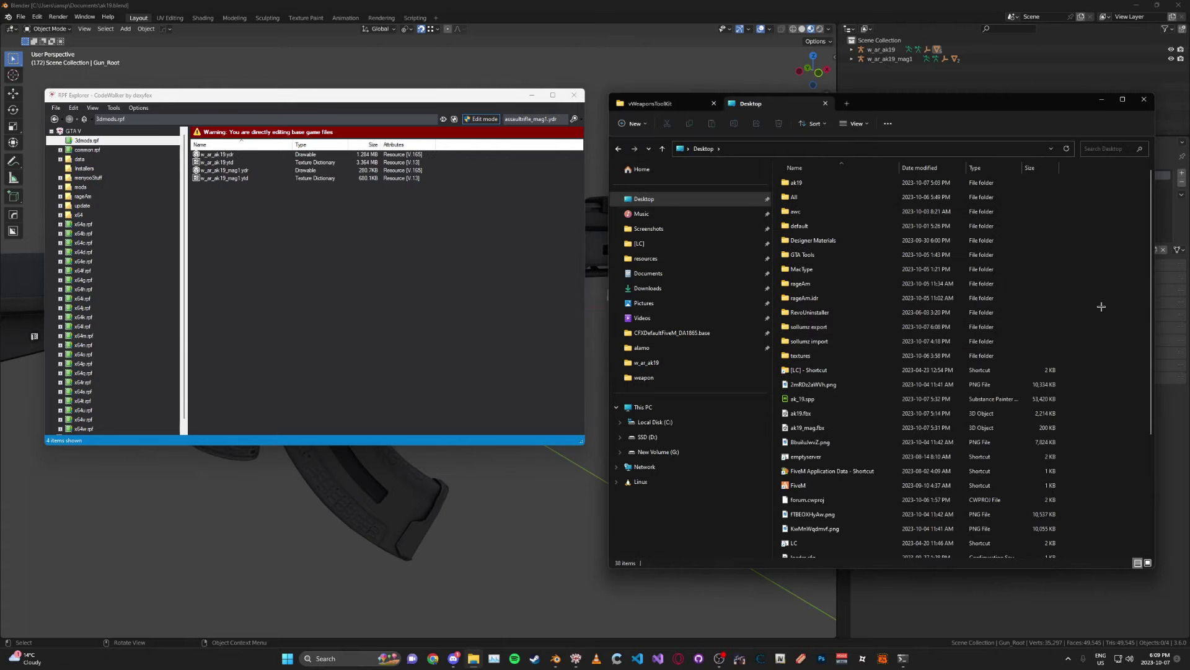
{"action": "double_click", "coordinate": [834, 182]}
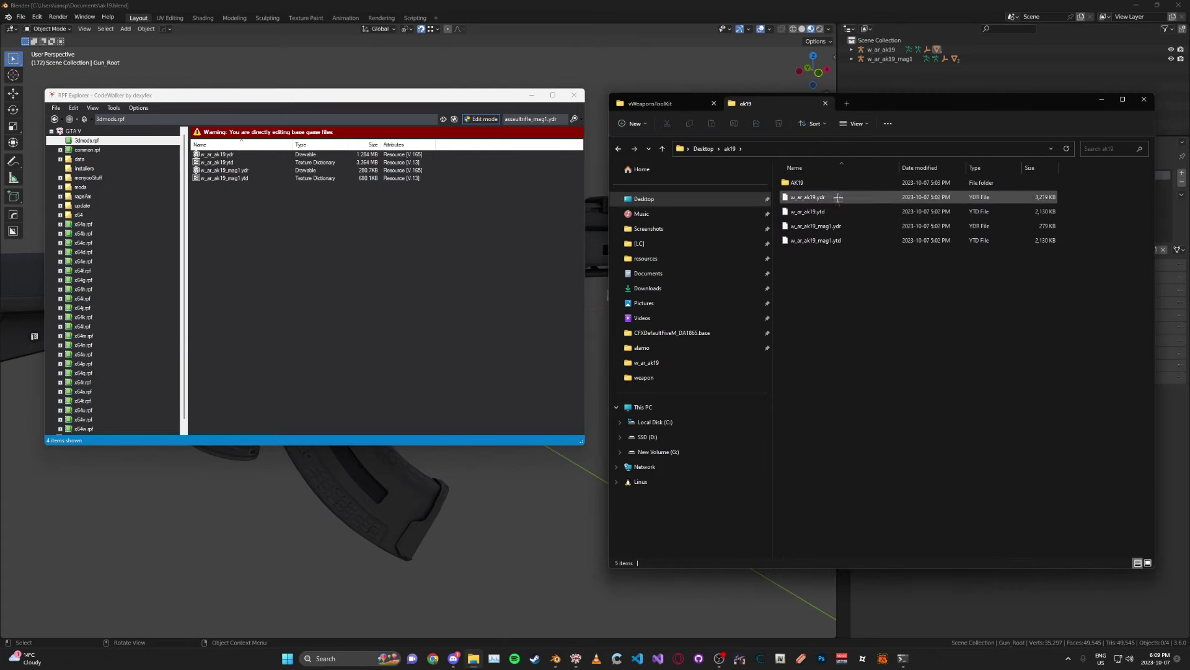
Delete all old contents of the desktop ak19 folder
{"action": "key", "text": "ctrl+a"}
{"action": "right_click", "coordinate": [806, 182]}
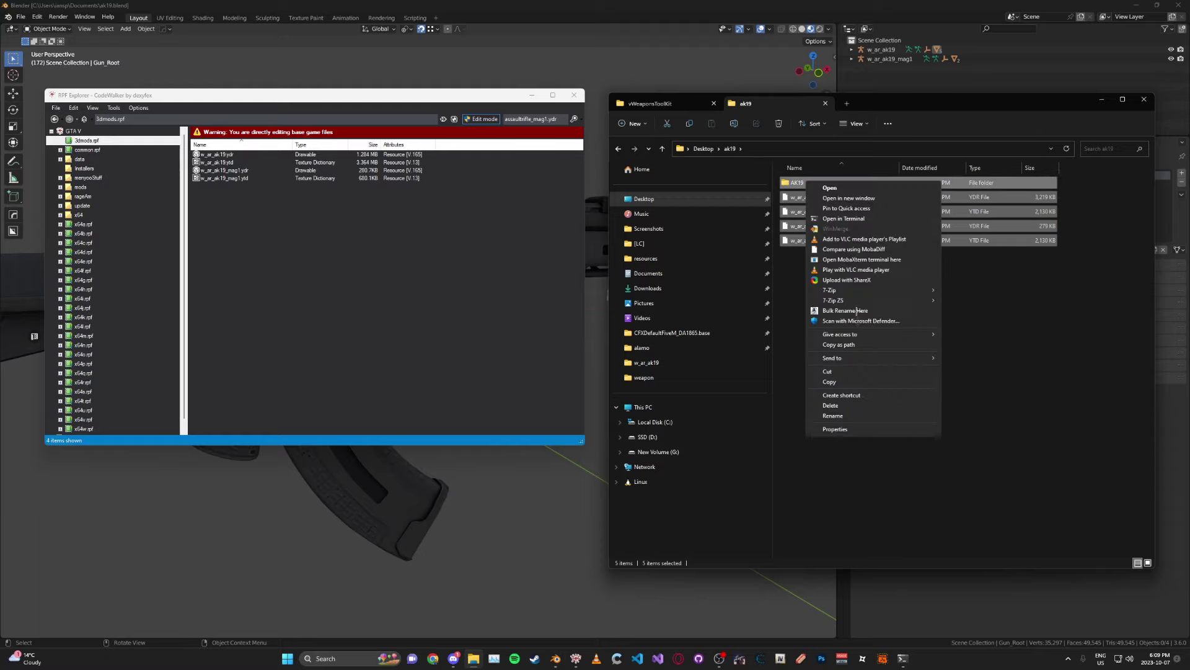
{"action": "left_click", "coordinate": [849, 405]}
Copy the AK-19 and magazine YDR and YTD files from 3dmods.rpf into the desktop ak19 folder
{"action": "left_click_drag", "start_coordinate": [295, 208], "coordinate": [463, 206]}
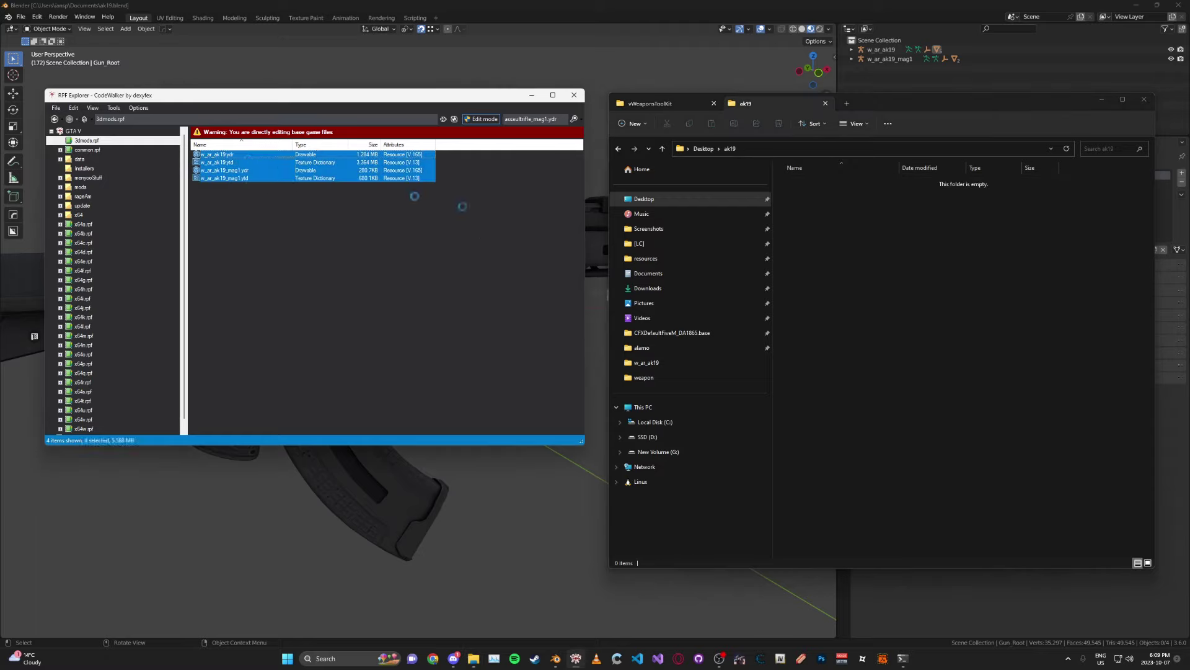
{"action": "left_click_drag", "start_coordinate": [834, 255], "coordinate": [834, 254]}
{"action": "left_click", "coordinate": [341, 225]}
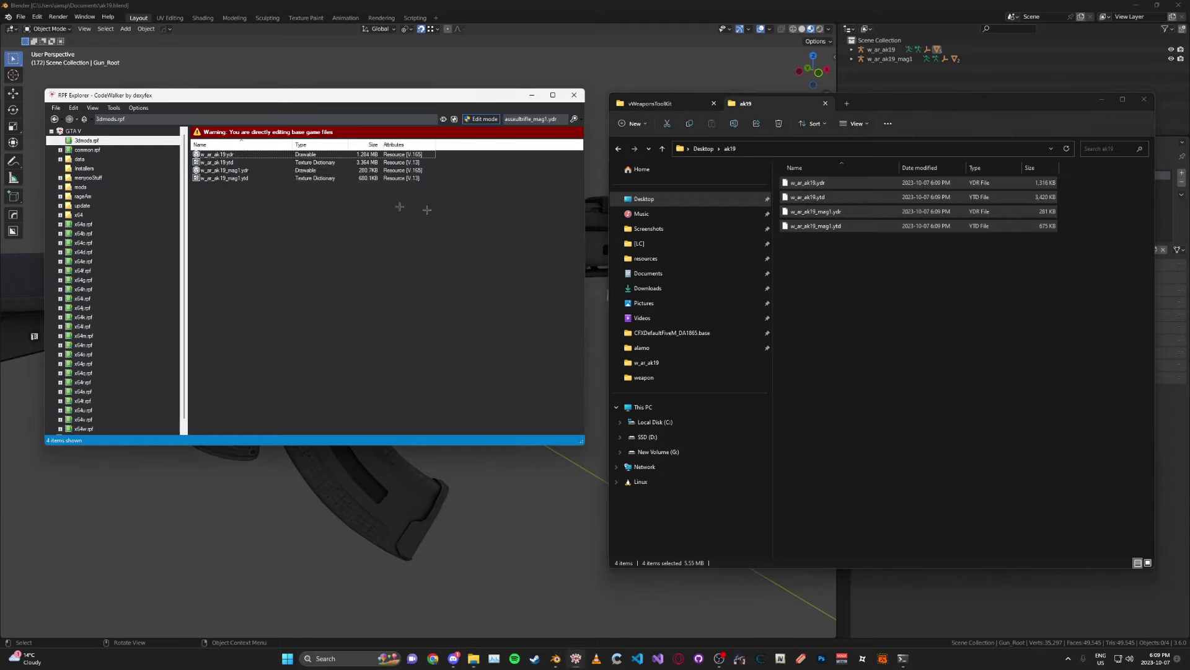
{"action": "left_click", "coordinate": [809, 269]}
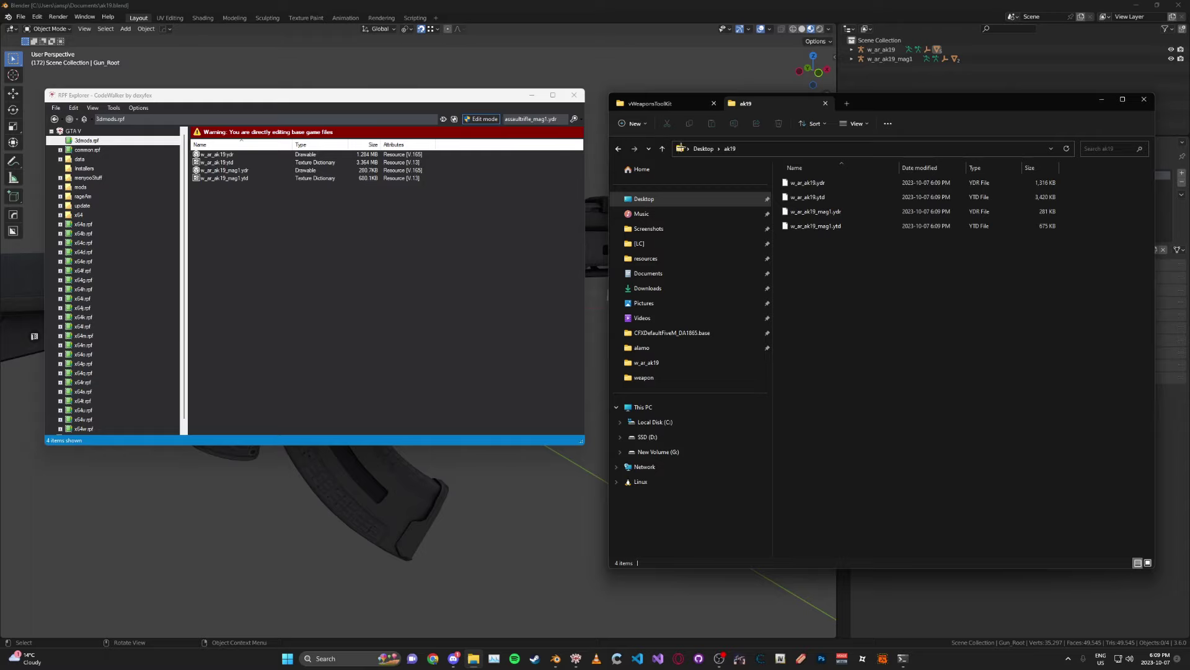
Launch vWeaponsToolkit and choose the desktop ak19 folder as its import folder
{"action": "left_click", "coordinate": [682, 104]}
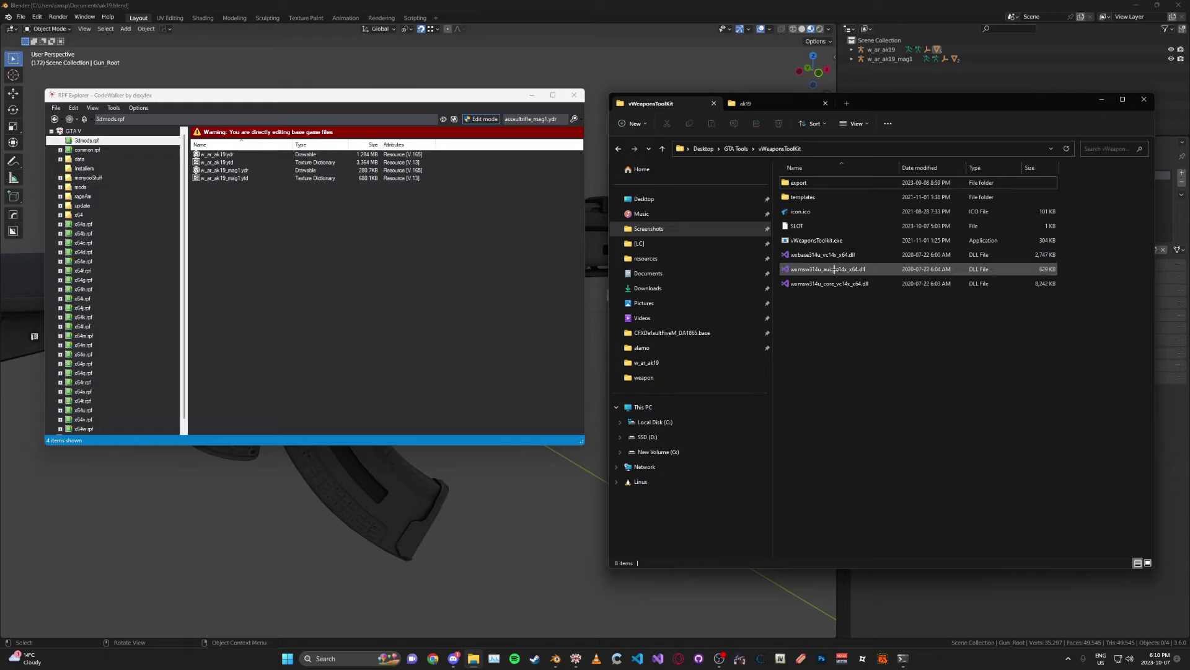
{"action": "double_click", "coordinate": [818, 240]}
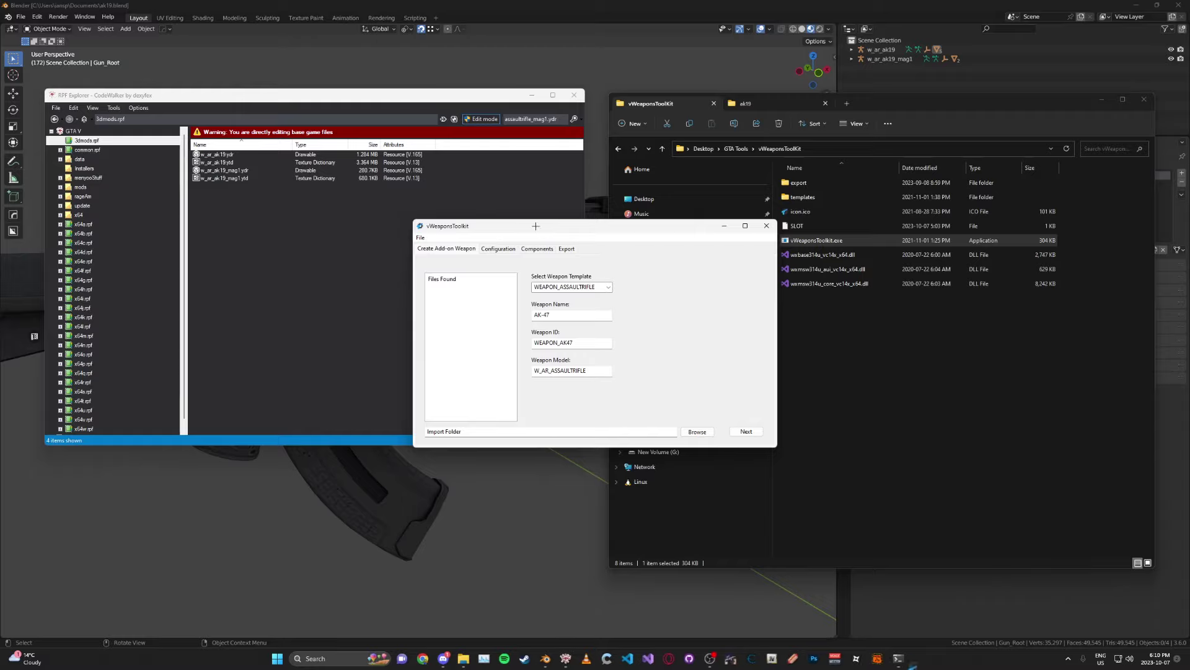
{"action": "left_click_drag", "start_coordinate": [535, 226], "coordinate": [355, 101]}
{"action": "left_click", "coordinate": [516, 308]}
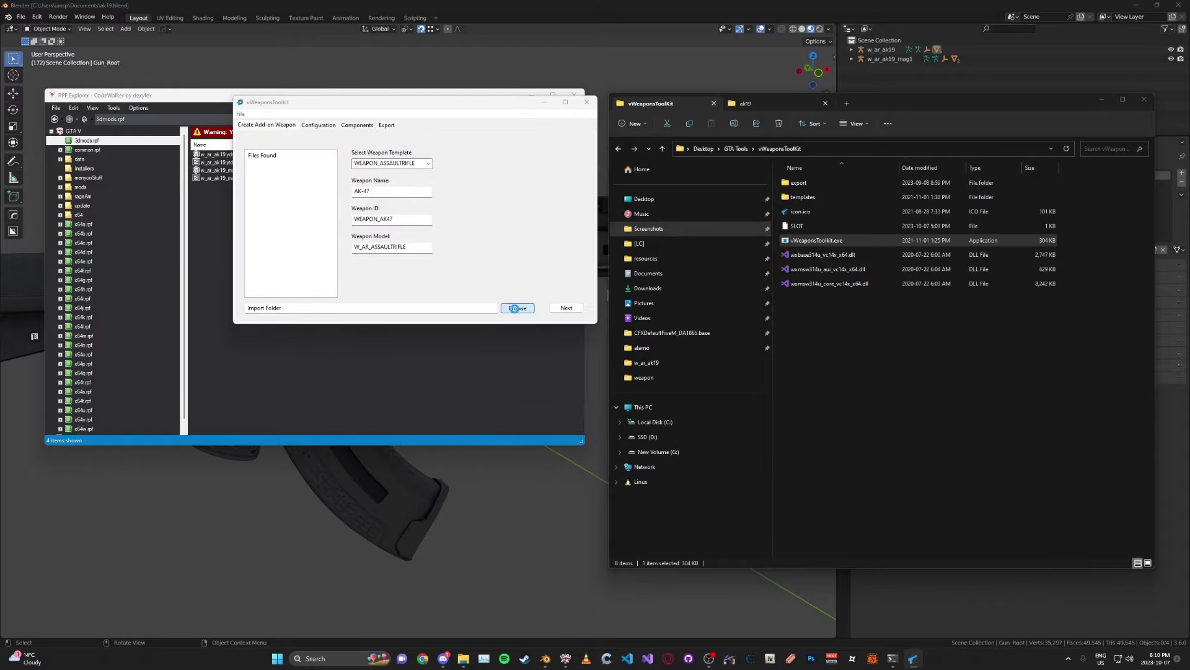
{"action": "left_click", "coordinate": [271, 210]}
{"action": "left_click", "coordinate": [369, 195]}
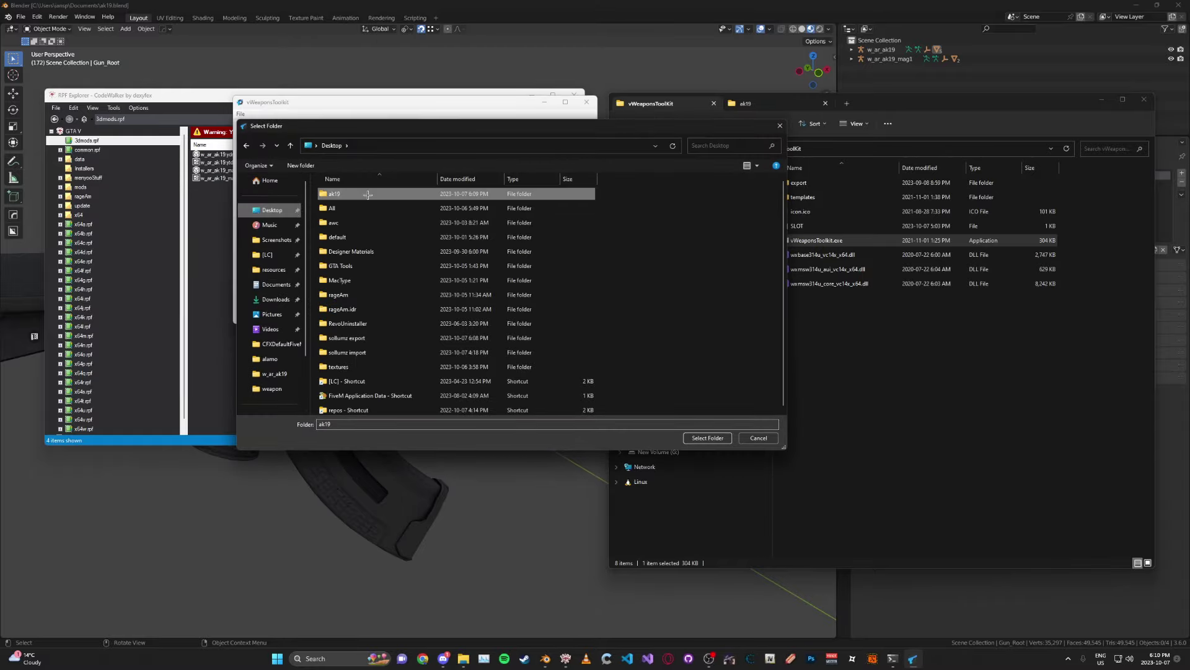
{"action": "double_click", "coordinate": [368, 195]}
{"action": "left_click", "coordinate": [707, 438]}
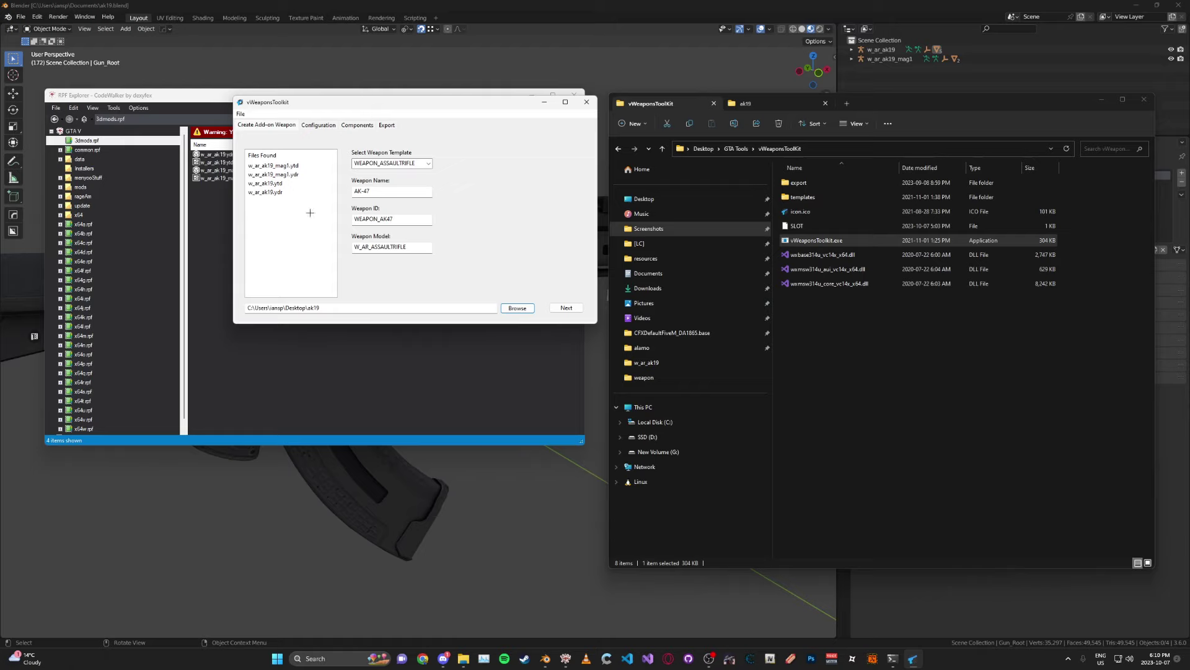
Set the weapon name to AK19, the weapon ID to WEAPON_AK19 and the weapon model to W_AR_AK19
{"action": "double_click", "coordinate": [362, 191]}
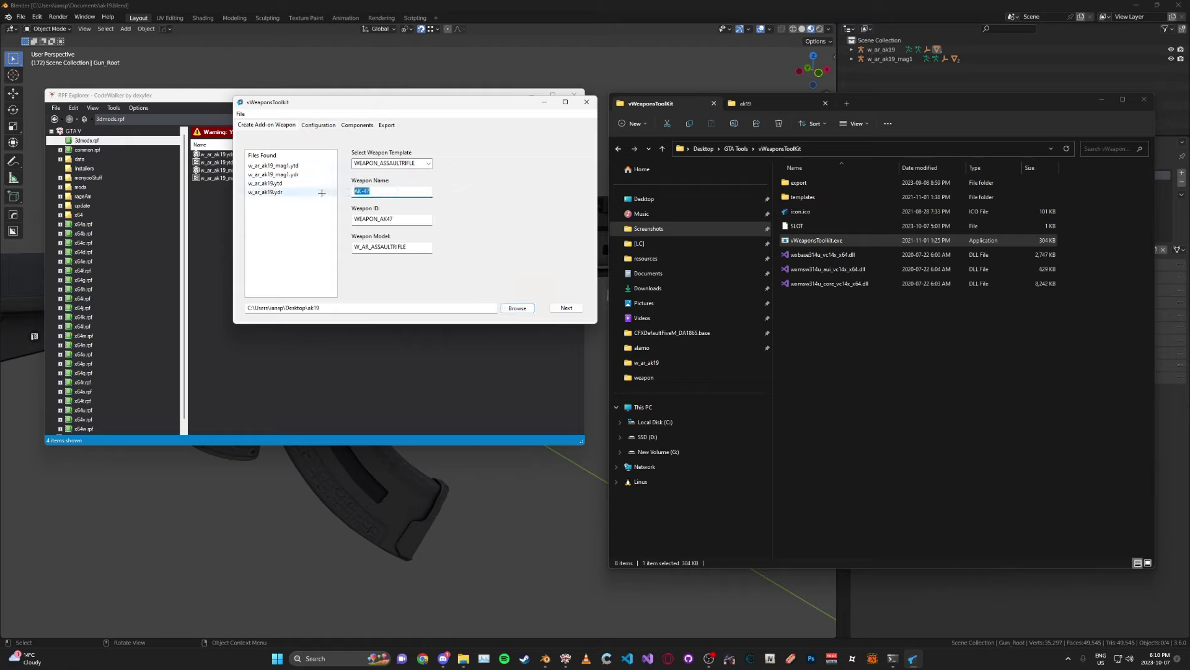
{"action": "type", "text": "AK19"}
{"action": "left_click", "coordinate": [411, 219]}
{"action": "left_click_drag", "start_coordinate": [406, 218], "coordinate": [379, 218]}
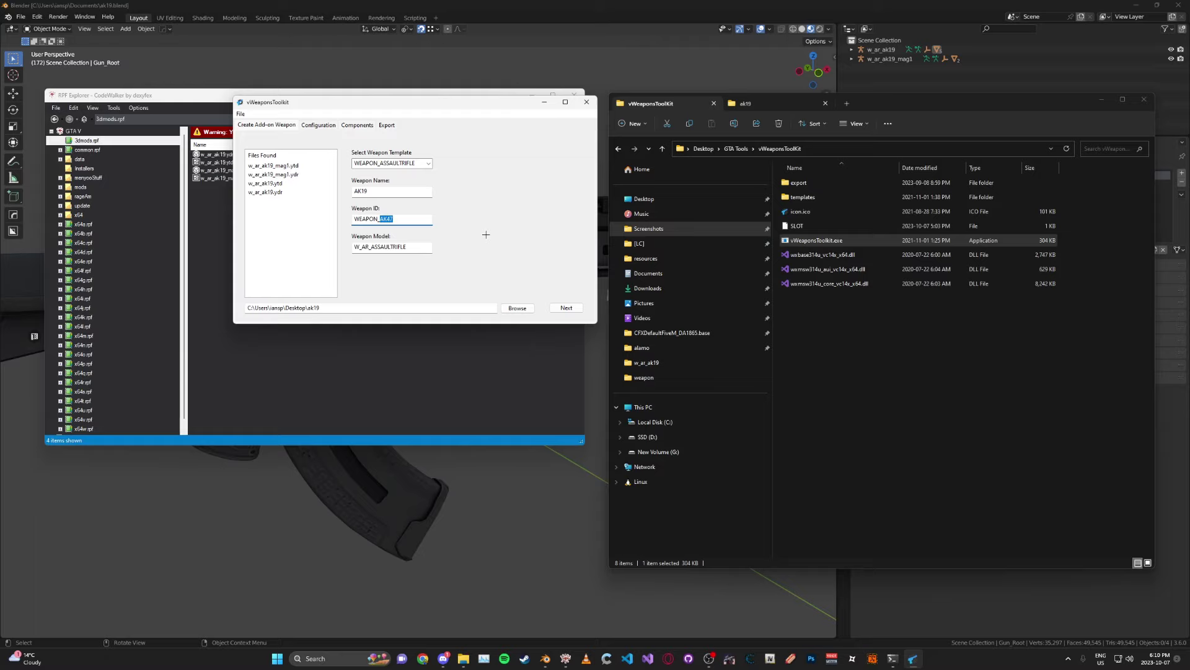
{"action": "type", "text": "A"}
{"action": "left_click_drag", "start_coordinate": [411, 247], "coordinate": [378, 247]}
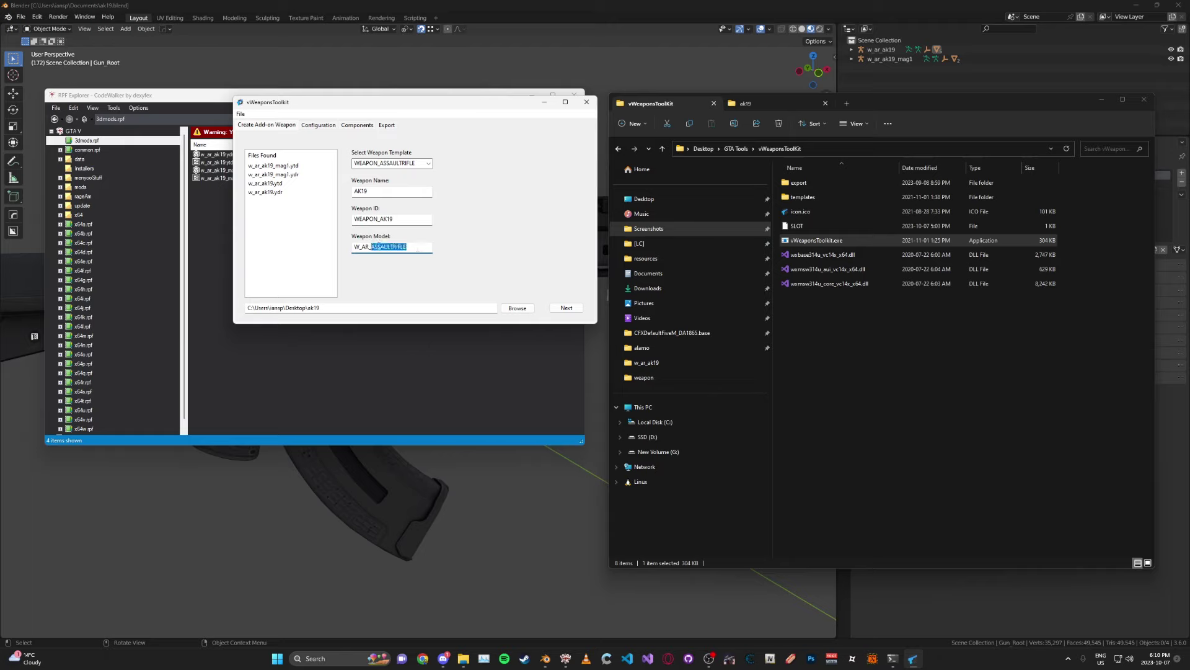
{"action": "type", "text": "AK19"}
{"action": "left_click", "coordinate": [287, 198]}
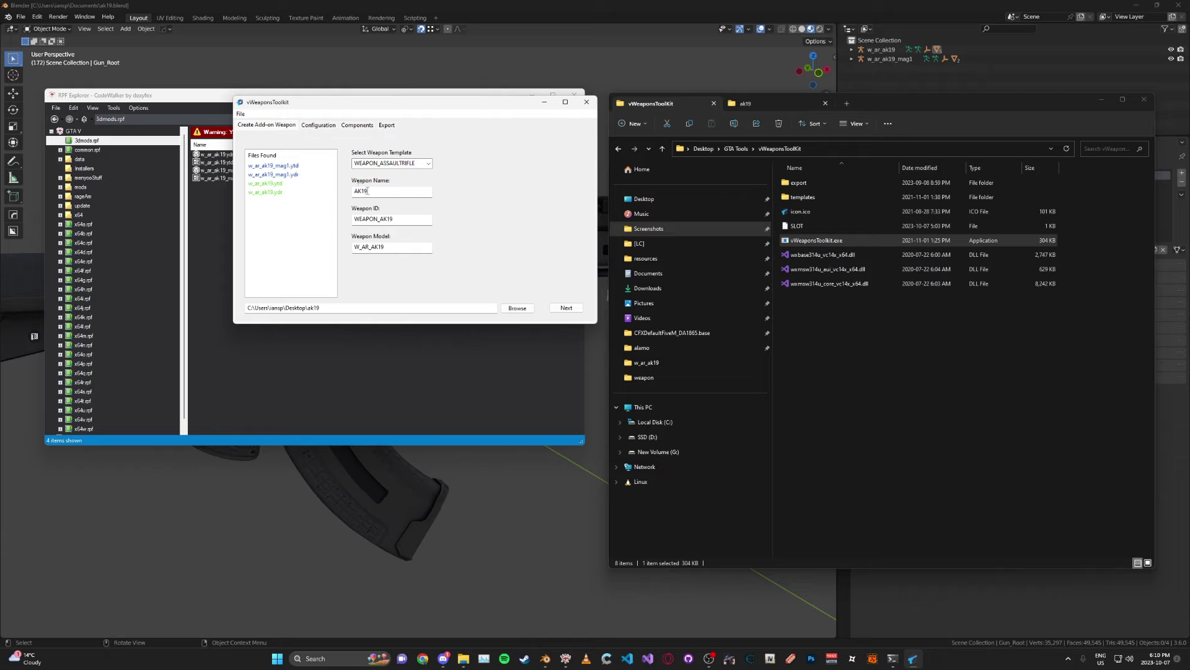
Review the weapon configuration settings, the available weapon templates and the component options
{"action": "left_click", "coordinate": [319, 125]}
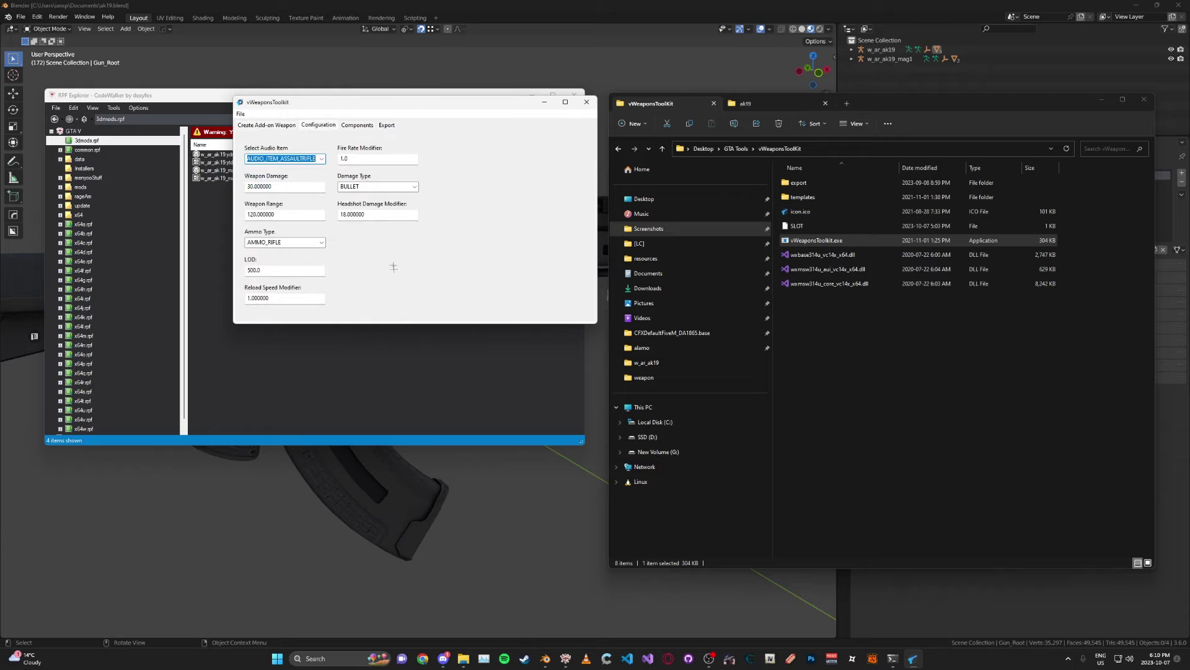
{"action": "left_click", "coordinate": [290, 185]}
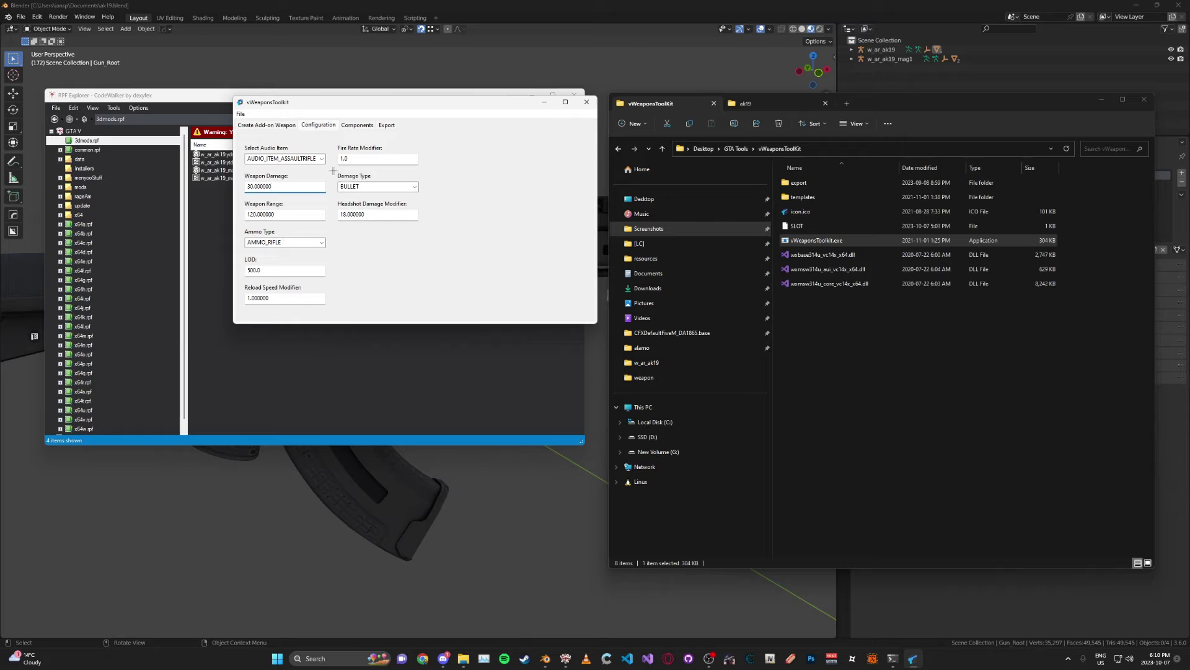
{"action": "left_click", "coordinate": [267, 125]}
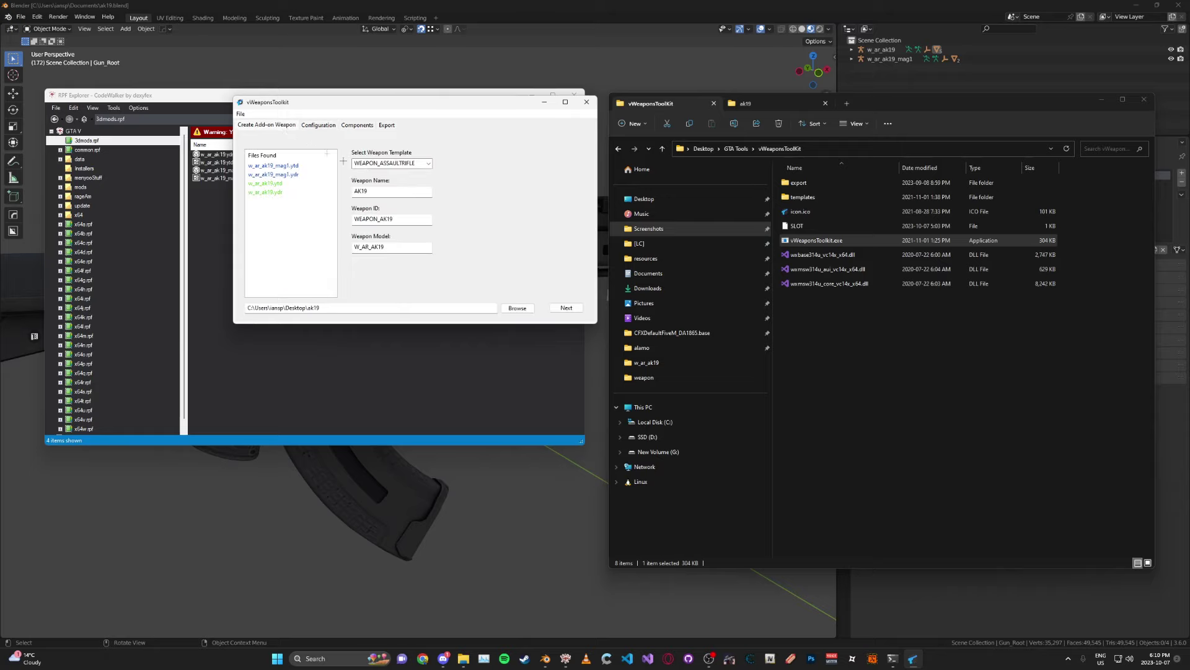
{"action": "left_click", "coordinate": [419, 163]}
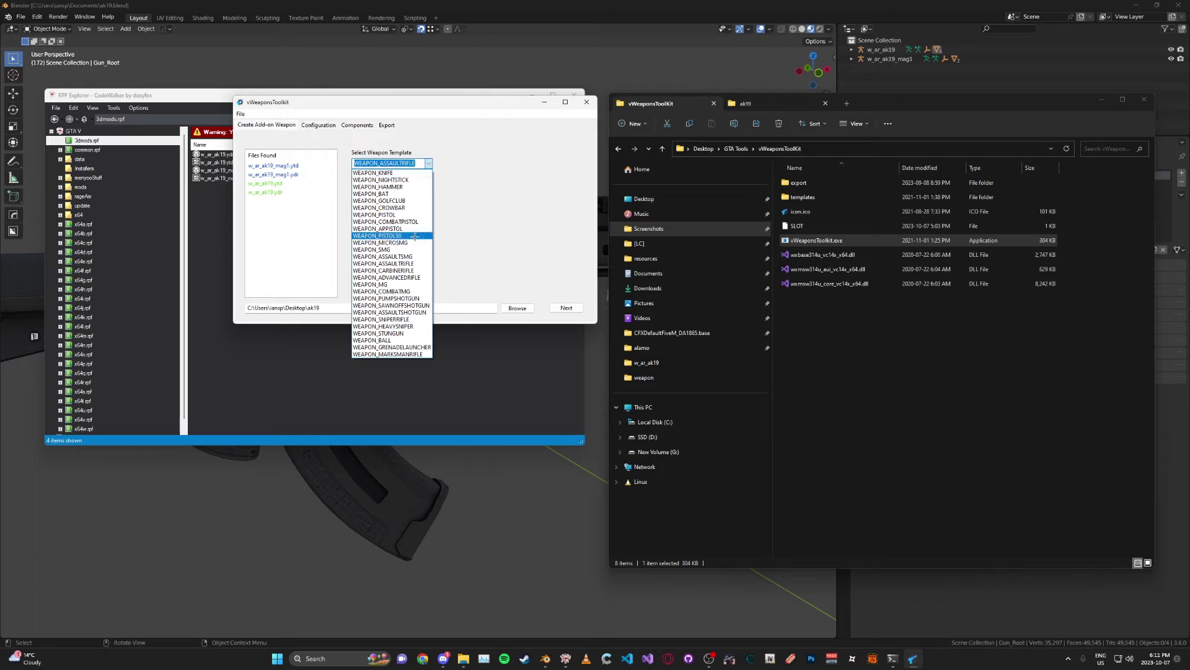
{"action": "left_click", "coordinate": [428, 163]}
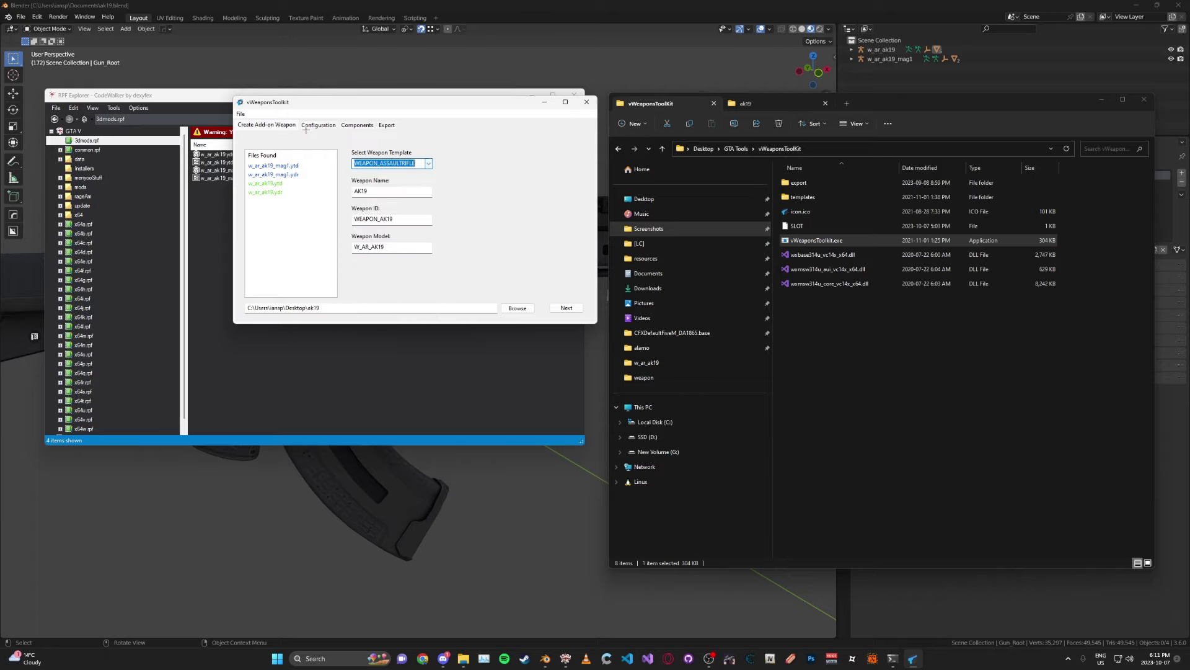
{"action": "left_click", "coordinate": [351, 126]}
{"action": "left_click", "coordinate": [263, 125]}
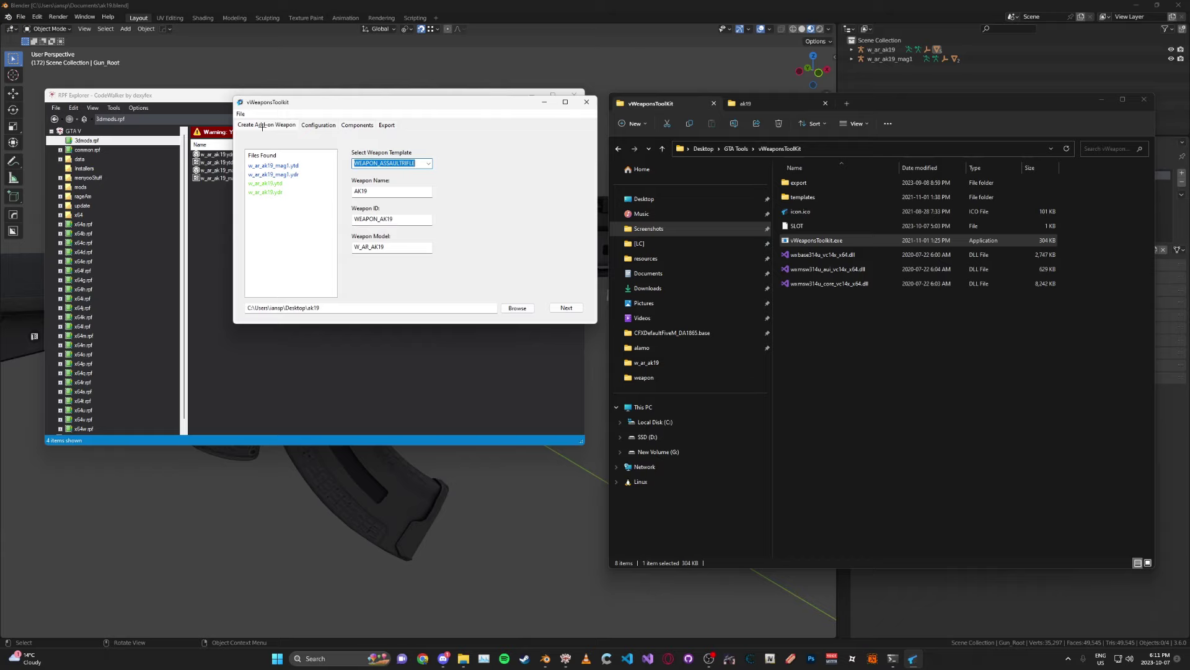
{"action": "left_click", "coordinate": [354, 126]}
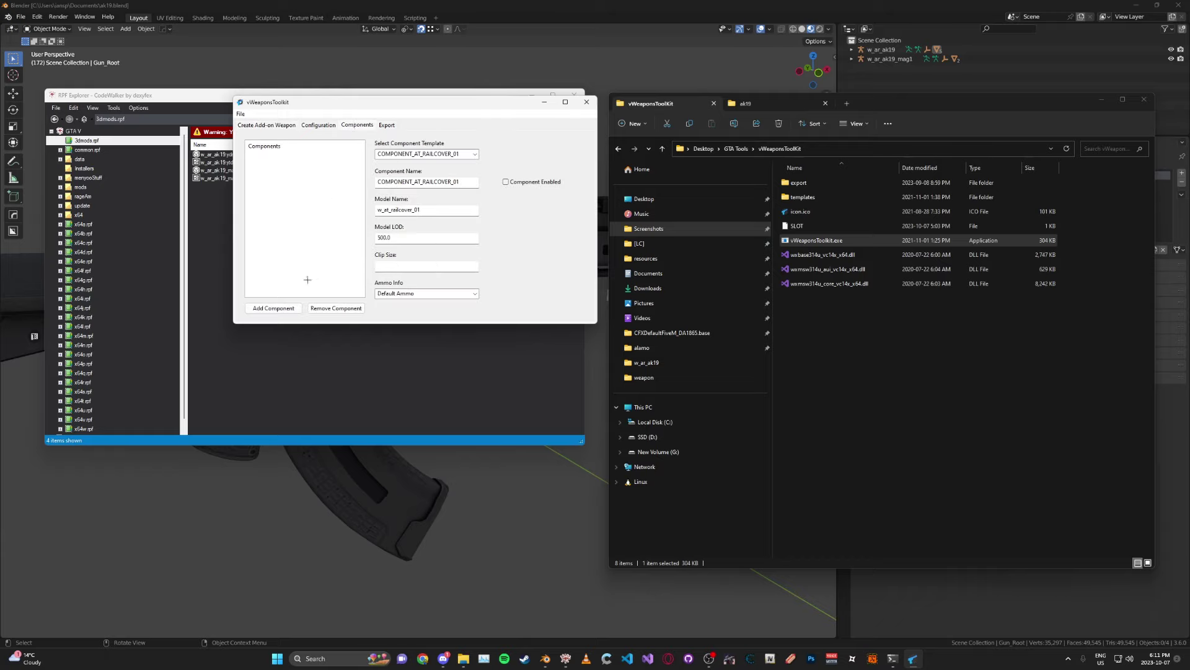
{"action": "left_click", "coordinate": [318, 126]}
{"action": "left_click", "coordinate": [357, 125]}
Add a weapon component based on the COMPONENT_ASSAULTRIFLE_CLIP_01 template
{"action": "left_click", "coordinate": [273, 308]}
{"action": "left_click", "coordinate": [298, 156]}
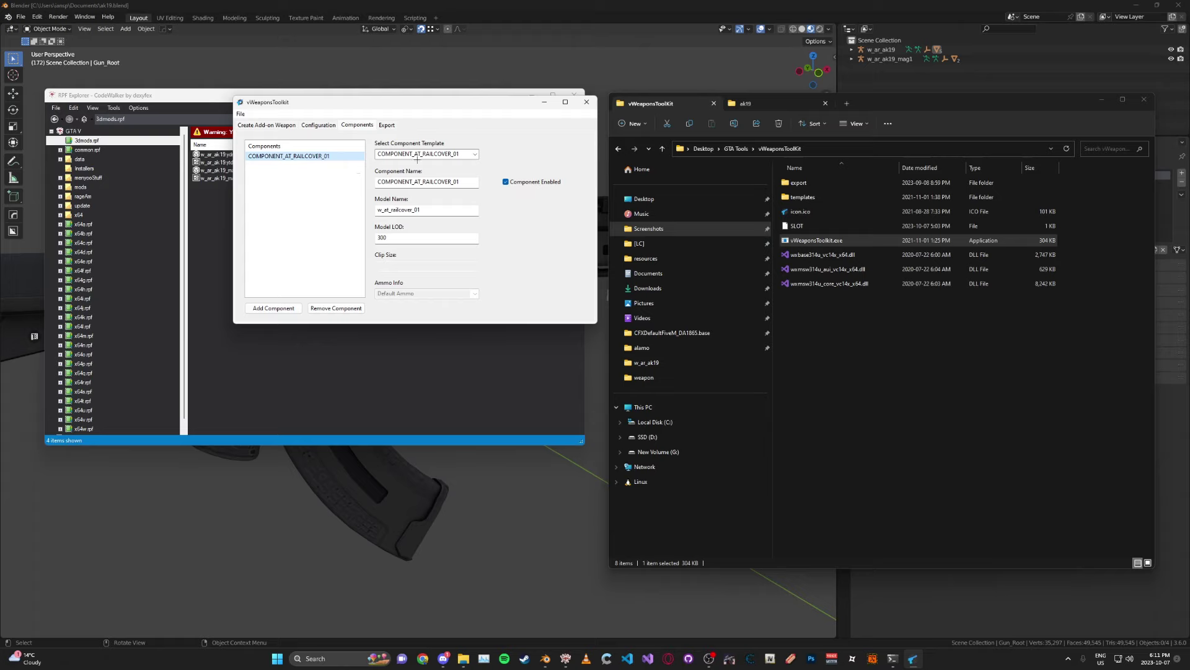
{"action": "left_click", "coordinate": [475, 154]}
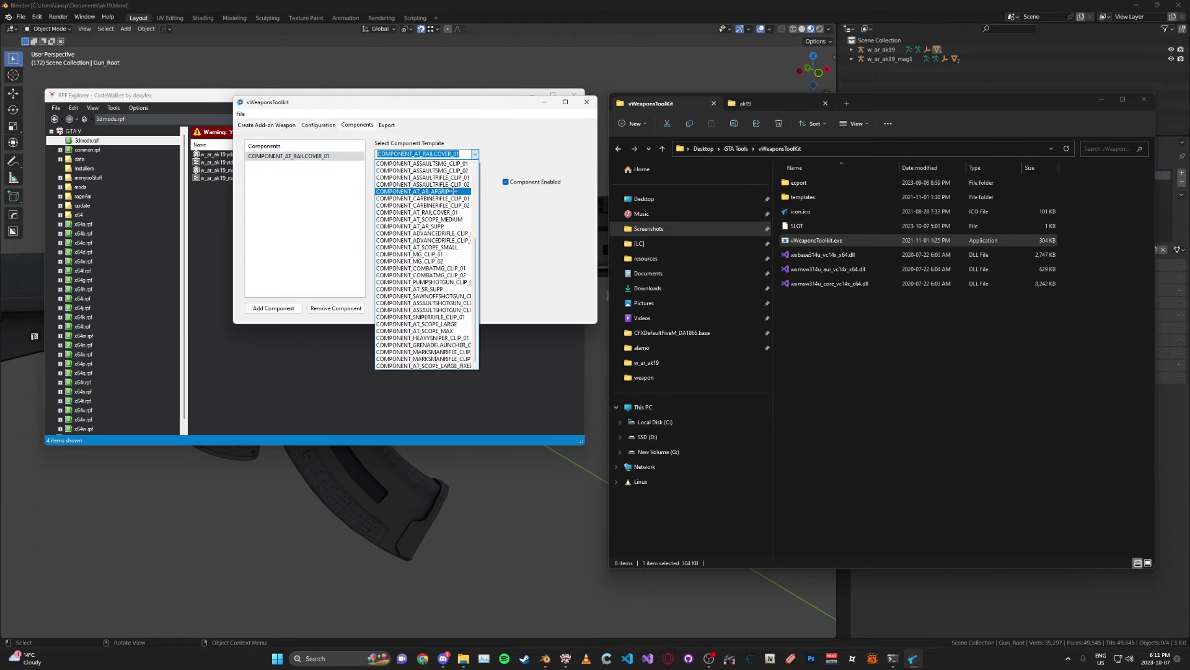
{"action": "scroll", "coordinate": [454, 192], "scroll_direction": "up", "scroll_amount": 2}
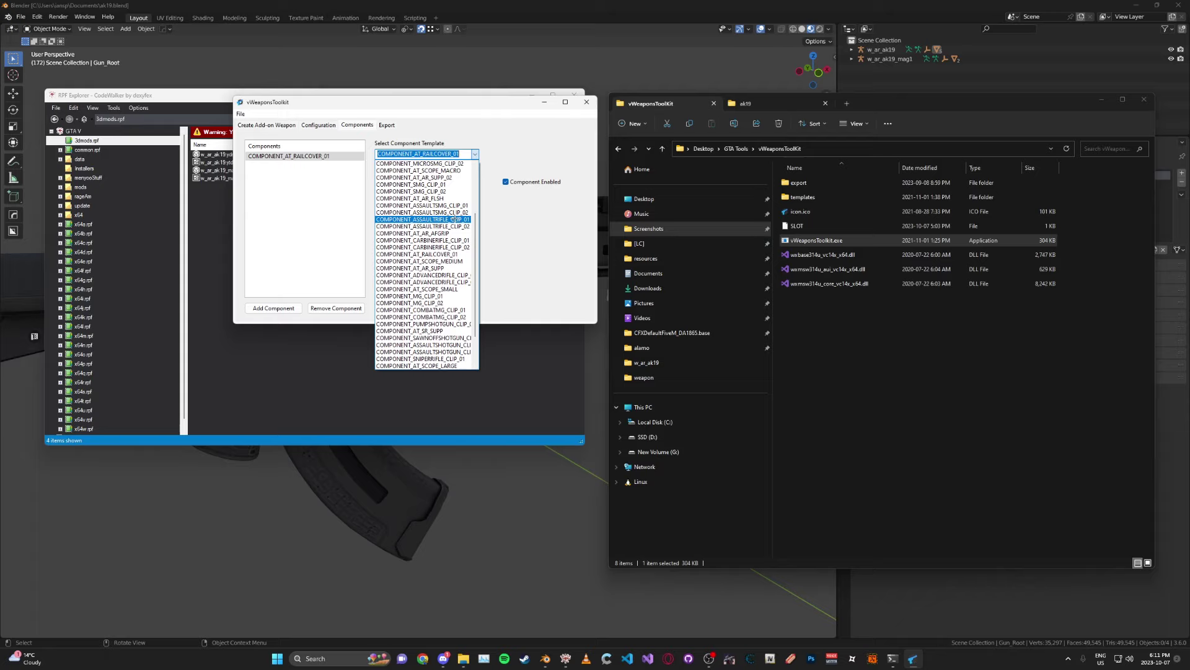
{"action": "left_click", "coordinate": [455, 218]}
Name the clip component COMPONENT_AK19_CLIP_01 and set its model name to w_ar_ak19_mag1
{"action": "left_click", "coordinate": [436, 181]}
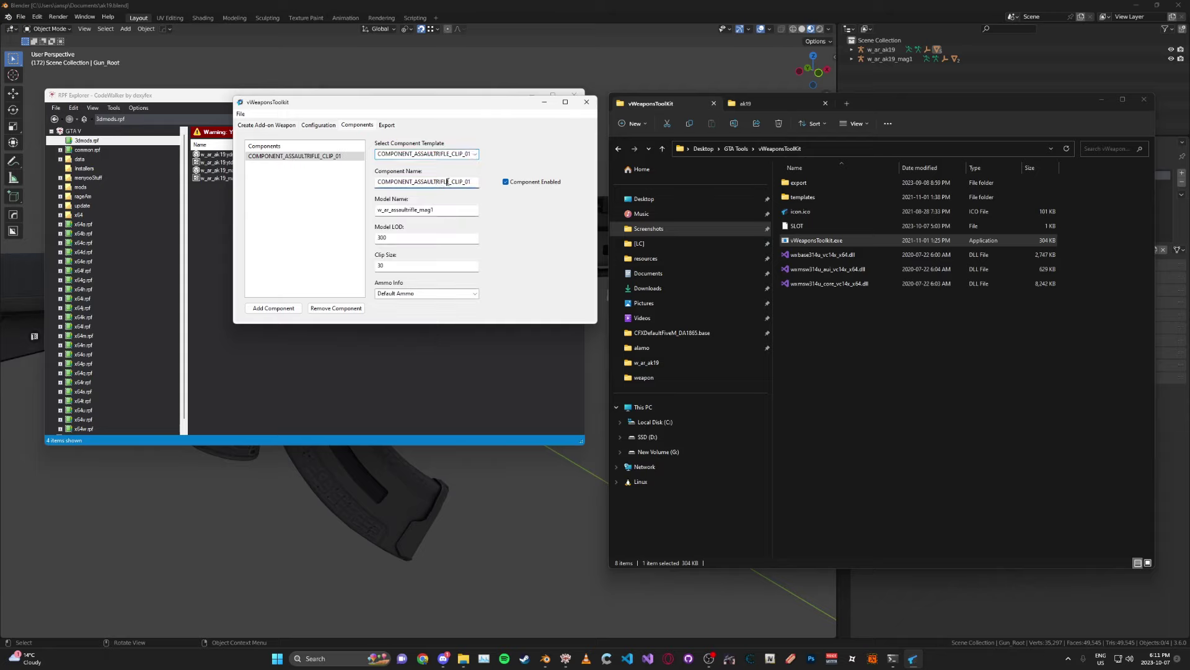
{"action": "left_click_drag", "start_coordinate": [448, 181], "coordinate": [424, 181]}
{"action": "type", "text": "K19"}
{"action": "left_click_drag", "start_coordinate": [415, 210], "coordinate": [399, 209]}
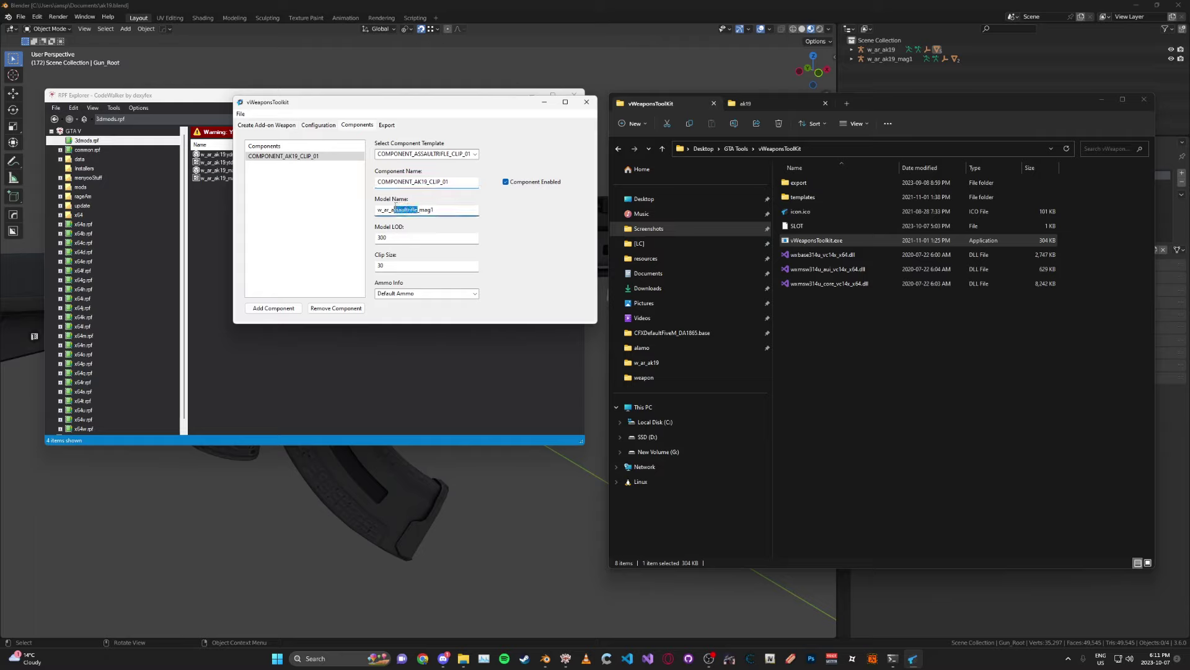
{"action": "type", "text": "k19"}
{"action": "left_click", "coordinate": [357, 308]}
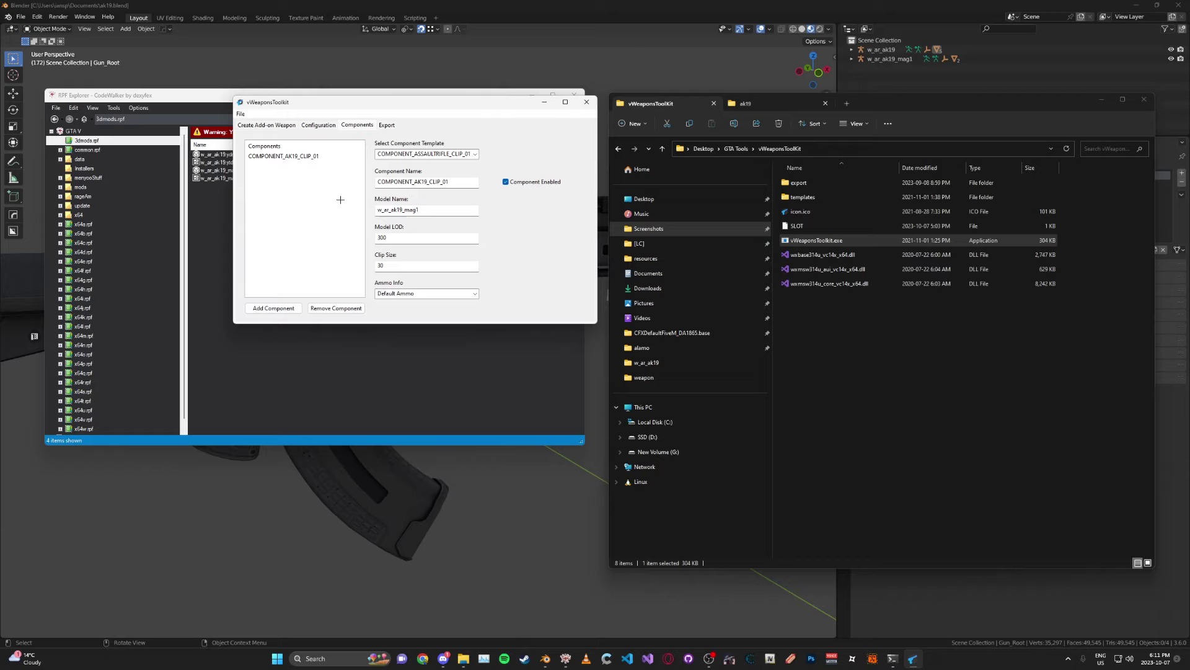
Export the add-on weapon to the desktop ak19 folder
{"action": "left_click", "coordinate": [387, 125]}
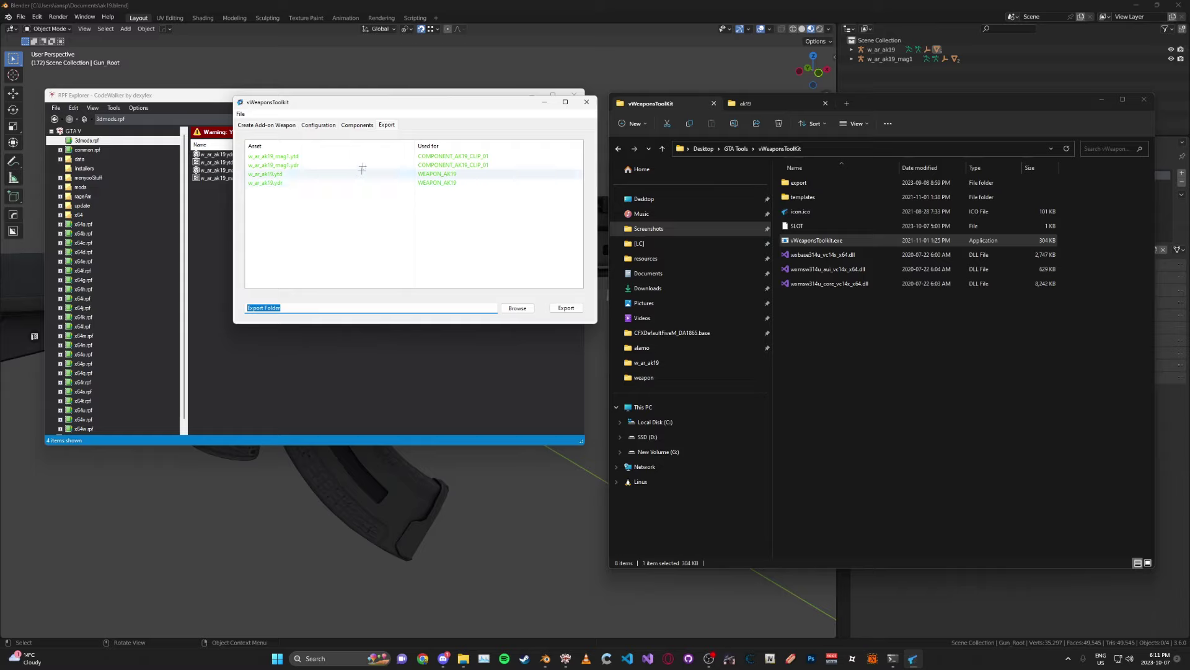
{"action": "left_click", "coordinate": [518, 309]}
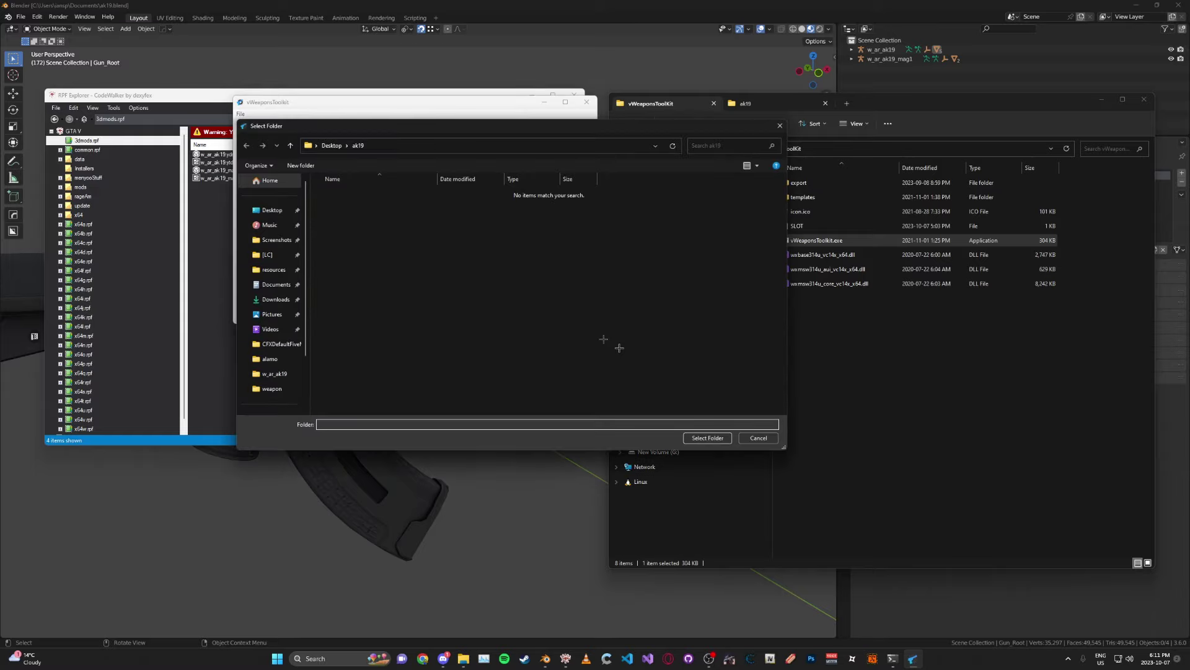
{"action": "left_click", "coordinate": [707, 438]}
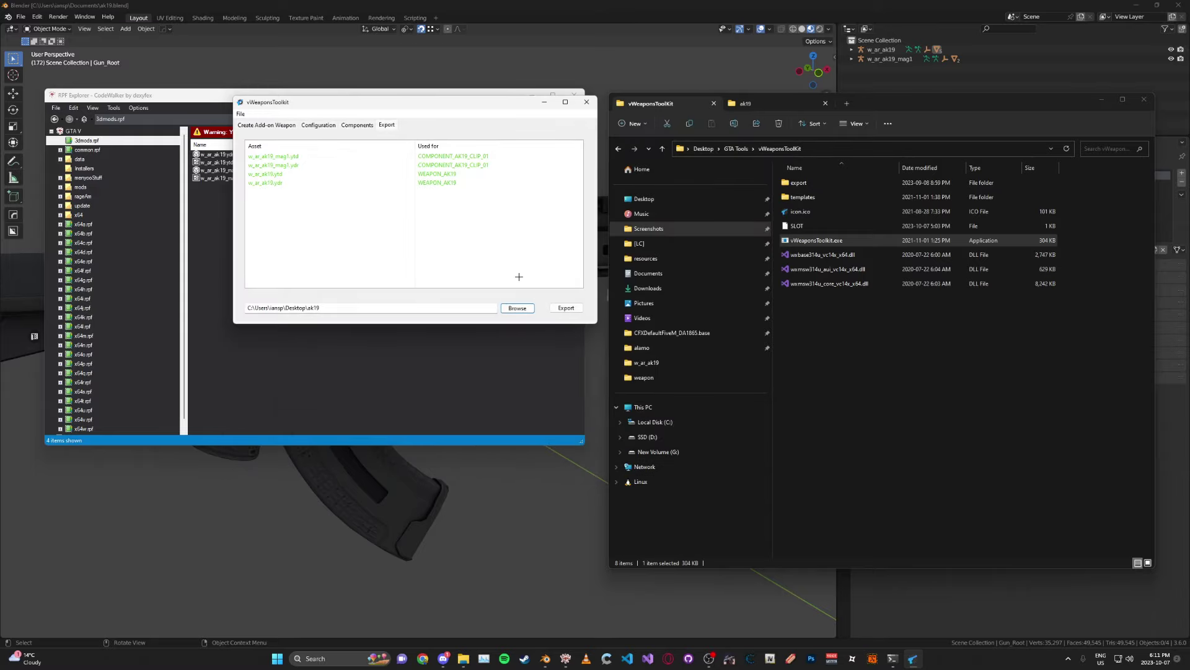
{"action": "left_click", "coordinate": [566, 308]}
{"action": "left_click", "coordinate": [484, 218]}
Close vWeaponsToolkit and replace the AK19 folder in the server's resources [weapons] directory with the newly exported one
{"action": "left_click", "coordinate": [746, 103]}
{"action": "double_click", "coordinate": [806, 240]}
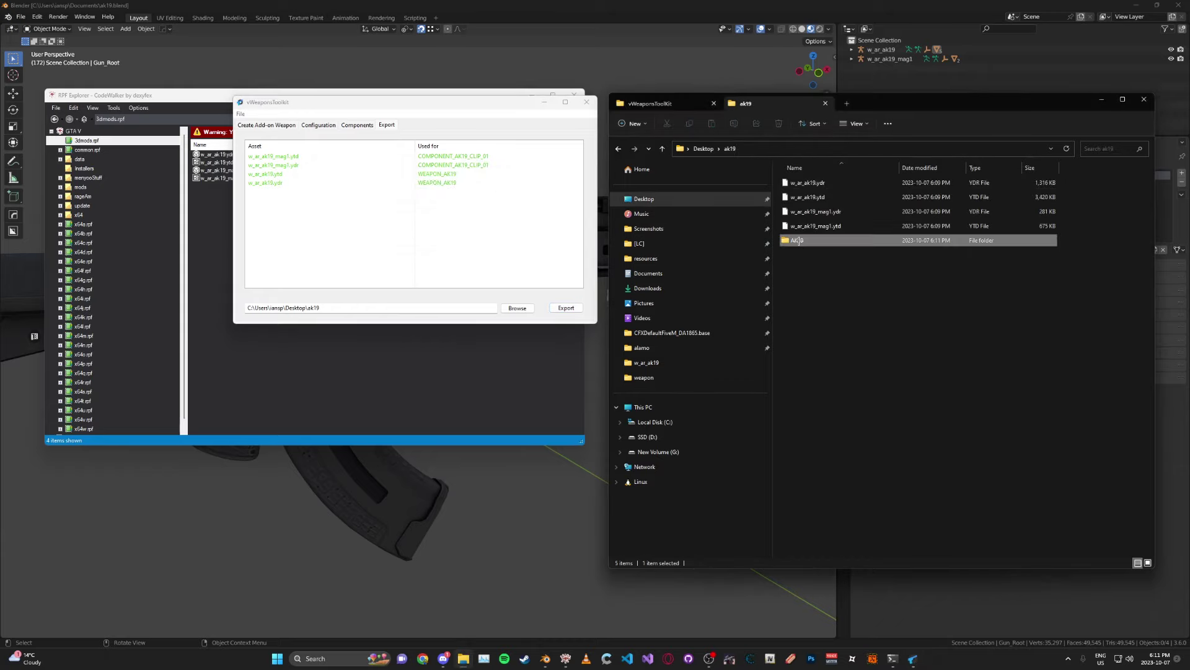
{"action": "left_click", "coordinate": [586, 102]}
{"action": "left_click", "coordinate": [730, 149]}
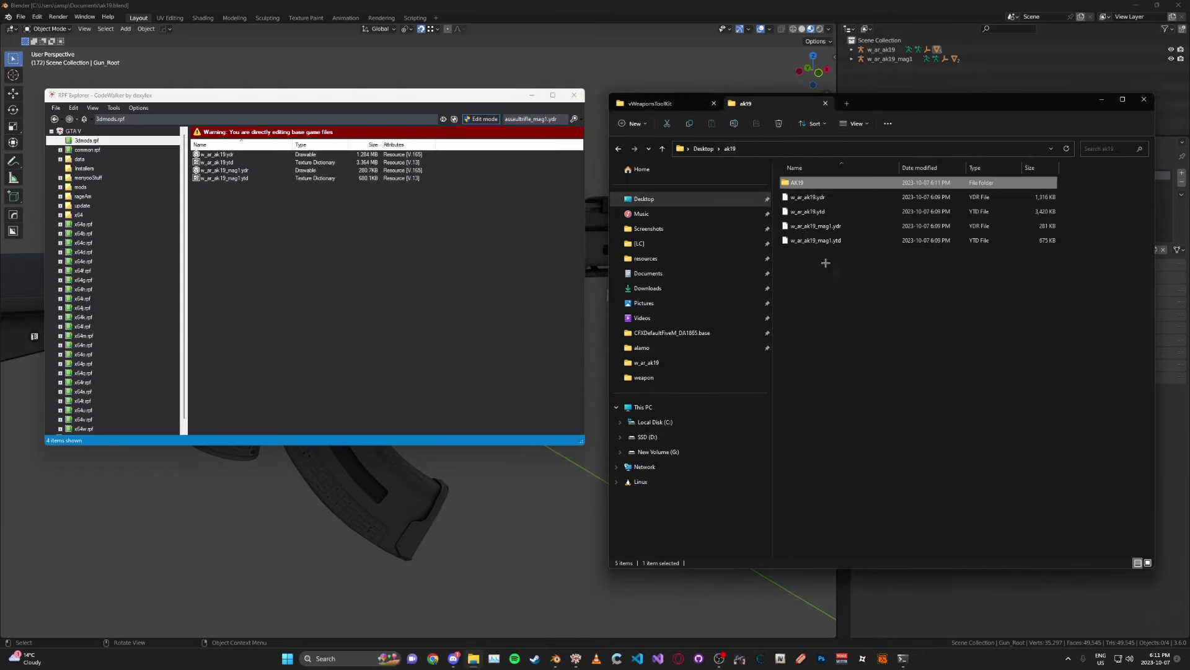
{"action": "left_click", "coordinate": [696, 259]}
{"action": "double_click", "coordinate": [828, 298]}
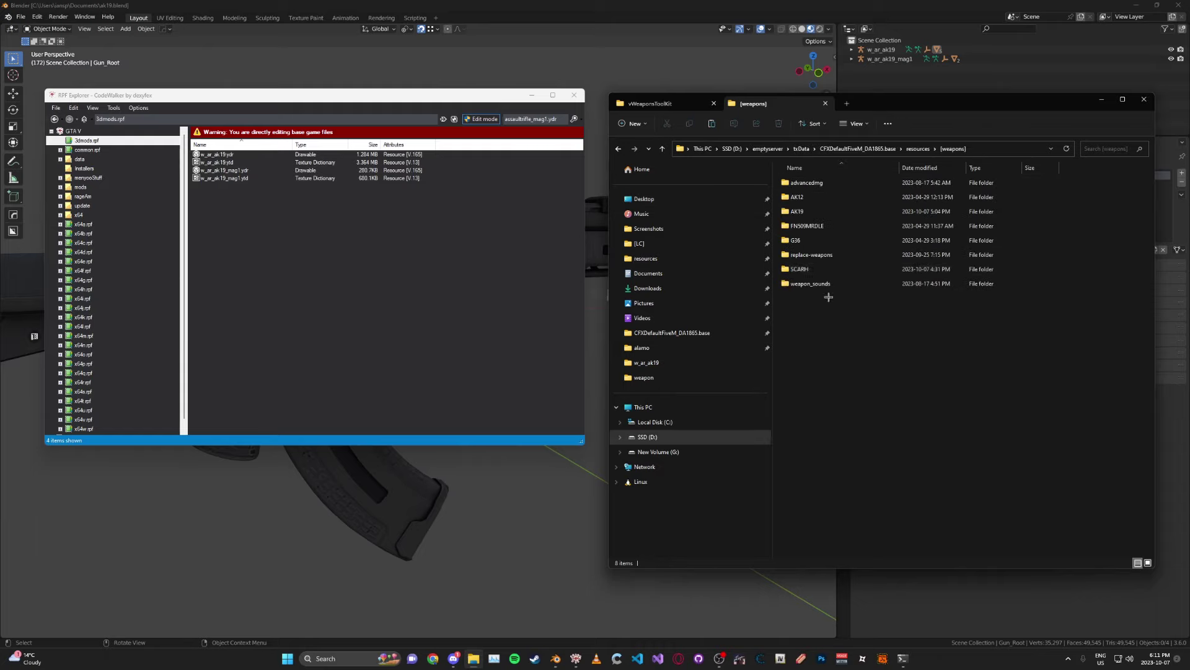
{"action": "right_click", "coordinate": [810, 211]}
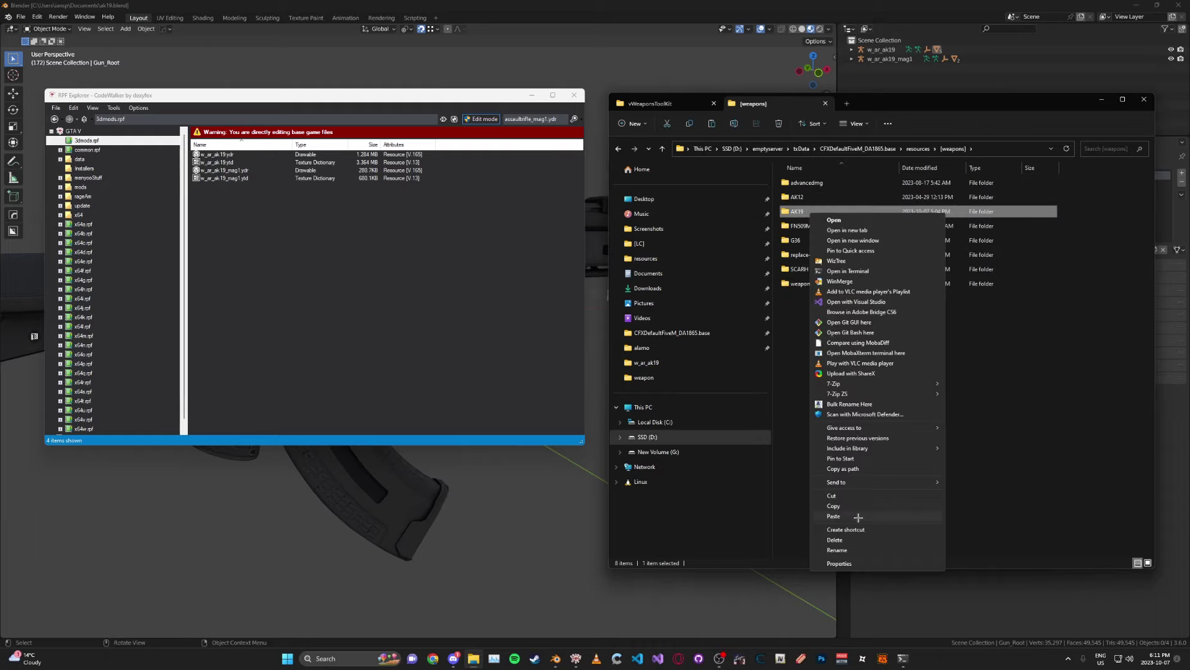
{"action": "left_click", "coordinate": [856, 538]}
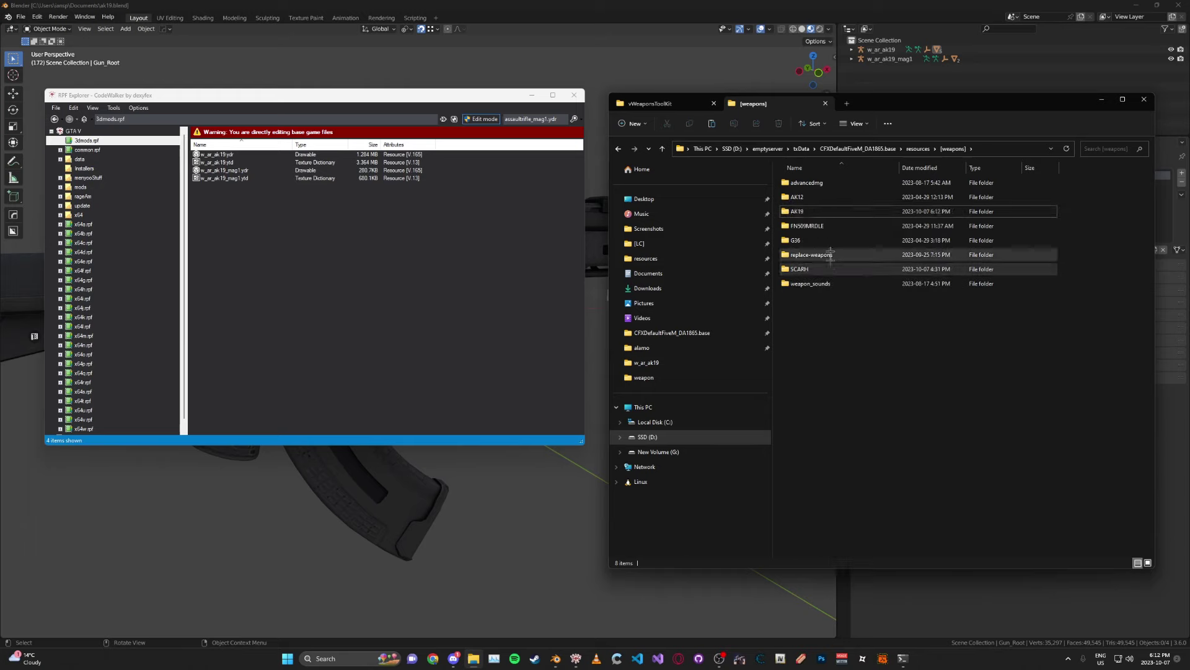
Copy the AK19 resource folder's name and go to the CFXDefaultFiveM_DA1865.base folder that holds server.cfg
{"action": "right_click", "coordinate": [823, 212]}
{"action": "left_click", "coordinate": [886, 548]}
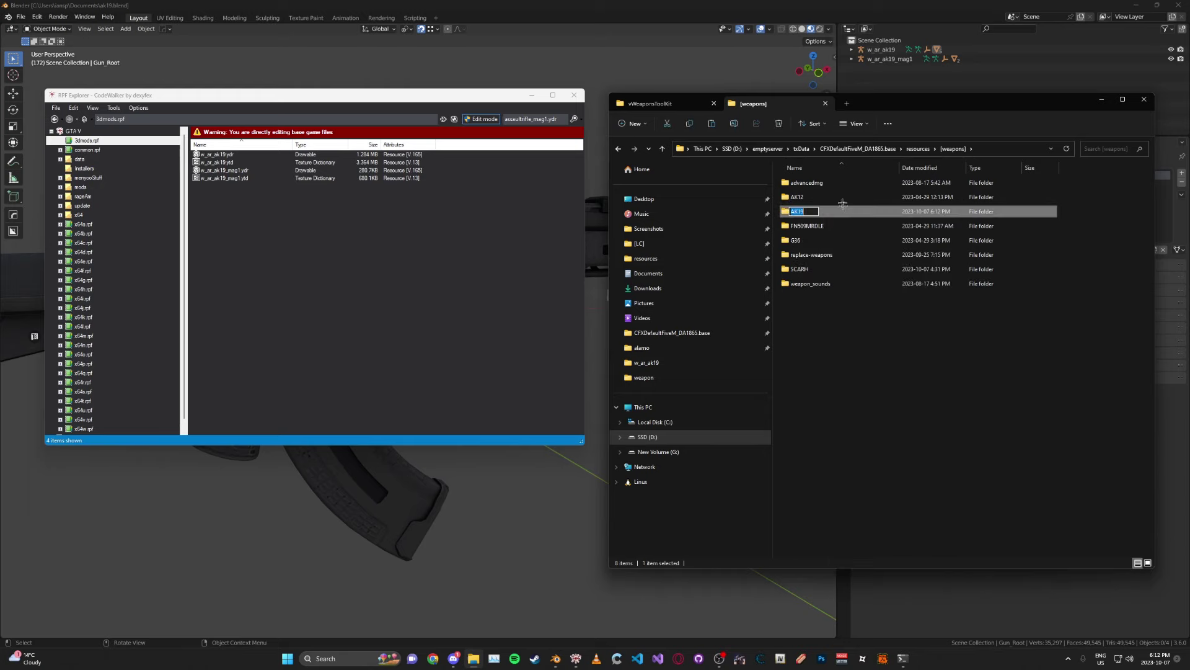
{"action": "left_click", "coordinate": [850, 148]}
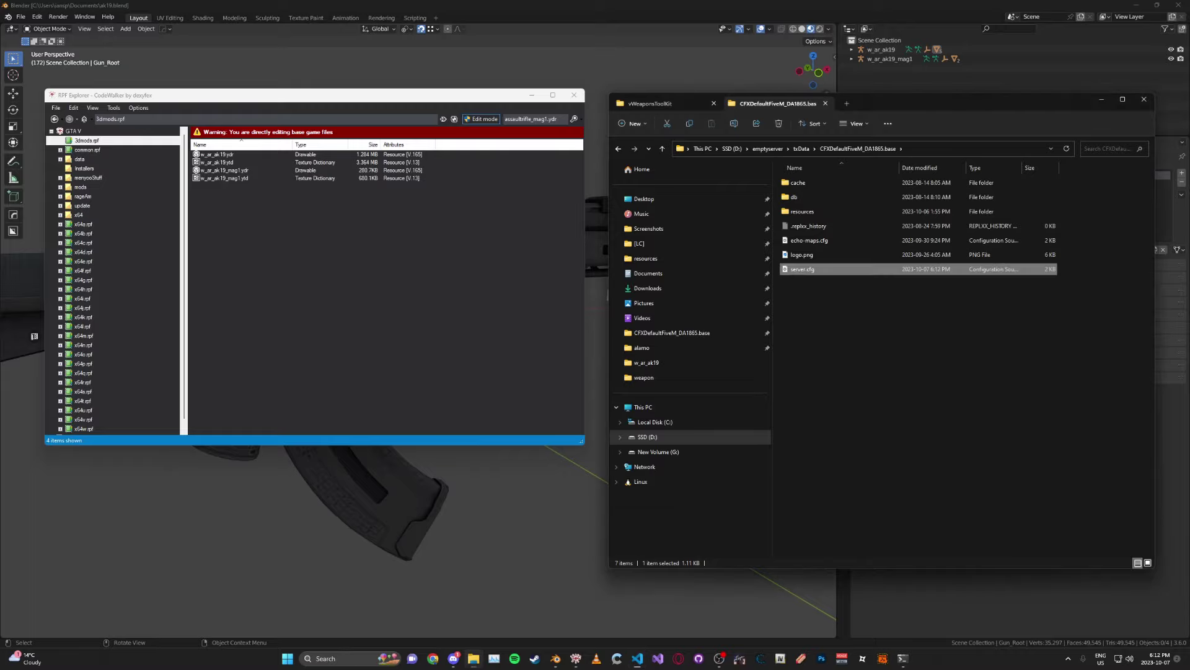
Save ak19.blend and minimize File Explorer, Blender and RPF Explorer
{"action": "left_click", "coordinate": [1102, 100]}
{"action": "left_click", "coordinate": [740, 320]}
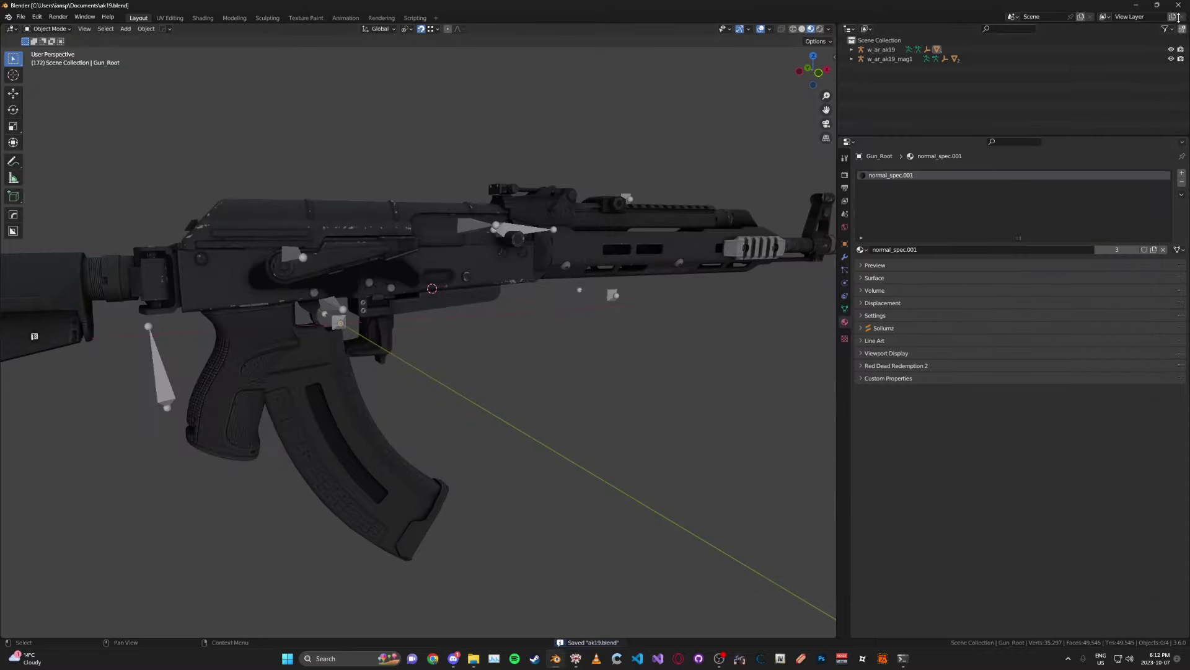
{"action": "left_click", "coordinate": [1137, 5]}
{"action": "left_click", "coordinate": [532, 95]}
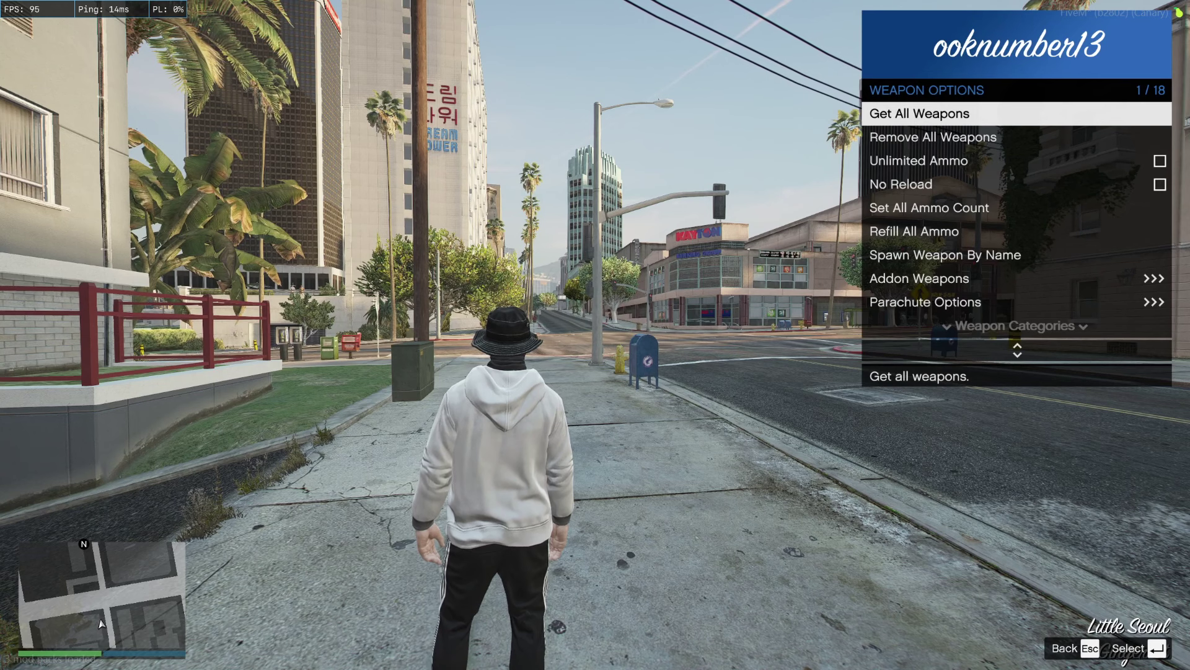
In the FiveM weapon options, spawn the add-on AK-19 by entering its weapon model name
{"action": "key", "text": "Down"}
{"action": "key", "text": "Down"}
{"action": "key", "text": "Down"}
{"action": "key", "text": "Down"}
{"action": "key", "text": "Down"}
{"action": "key", "text": "Down"}
{"action": "key", "text": "Down"}
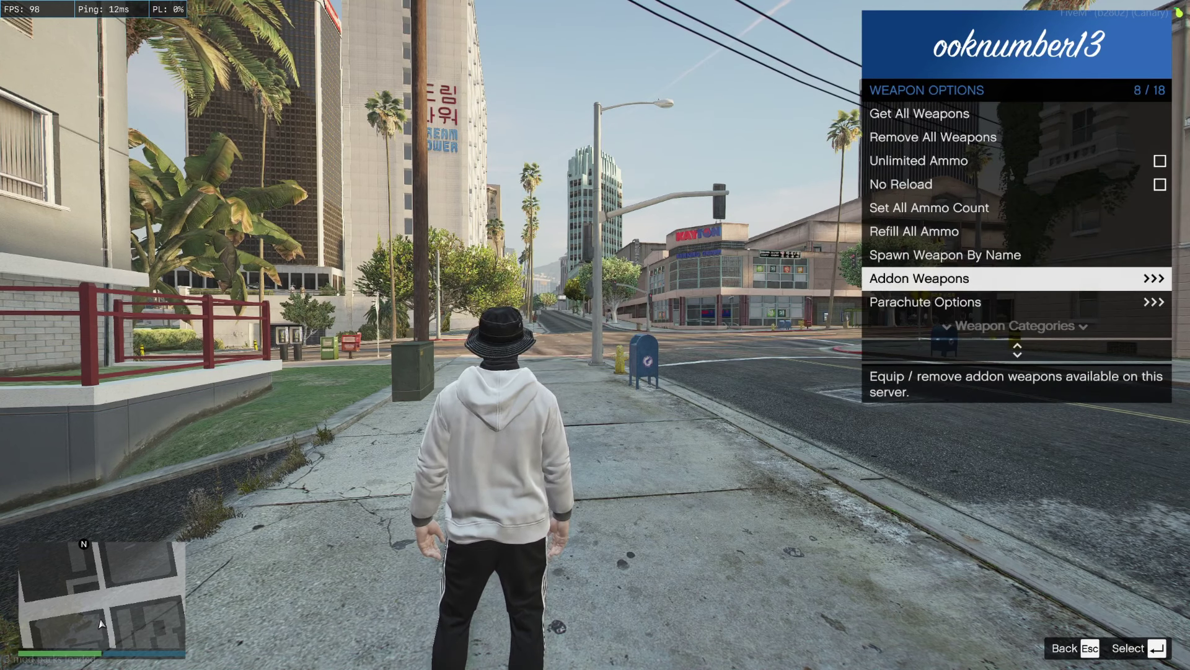
{"action": "key", "text": "Up"}
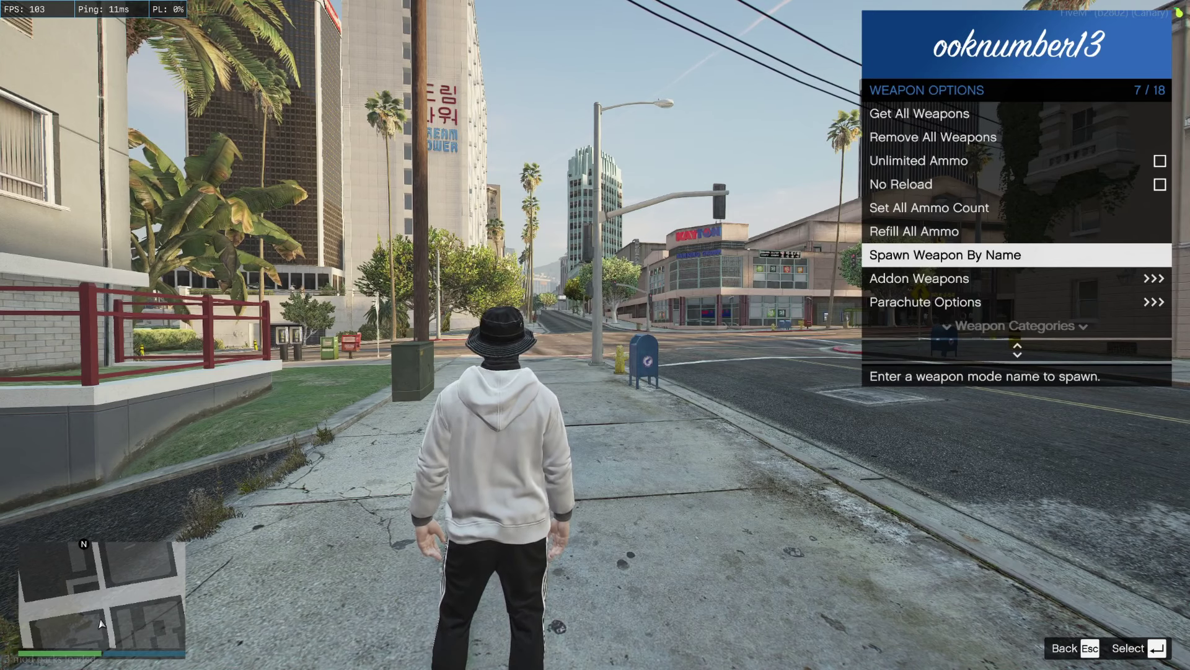
{"action": "key", "text": "Return"}
{"action": "type", "text": "WEAPON_AK1"}
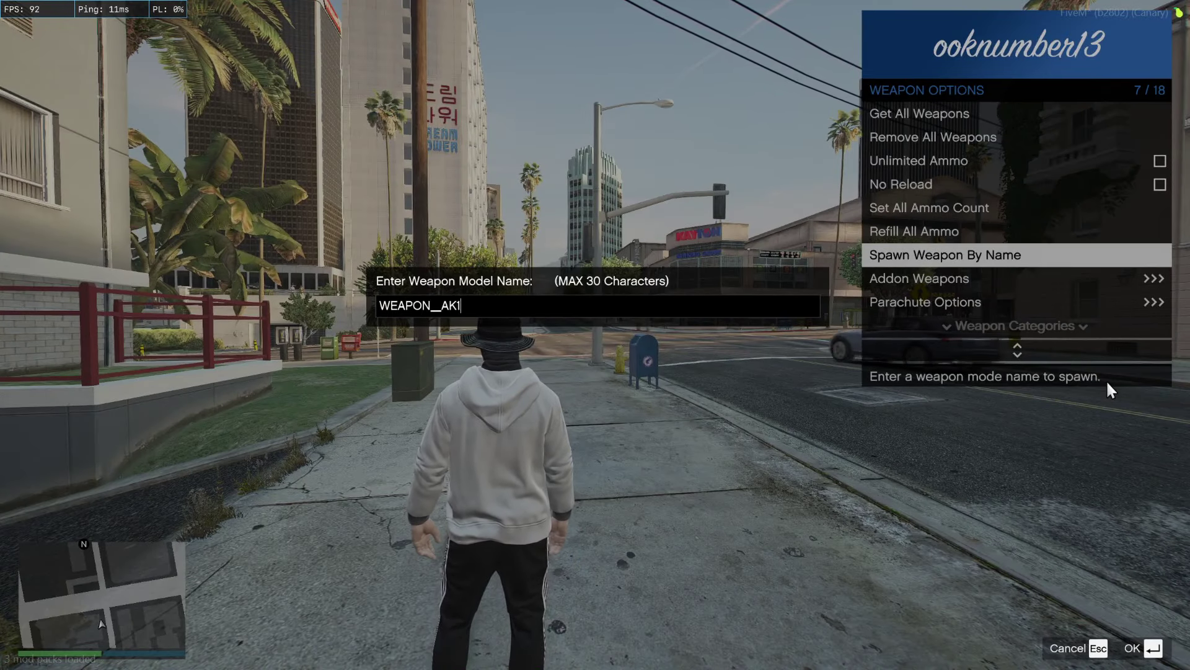
{"action": "key", "text": "Return"}
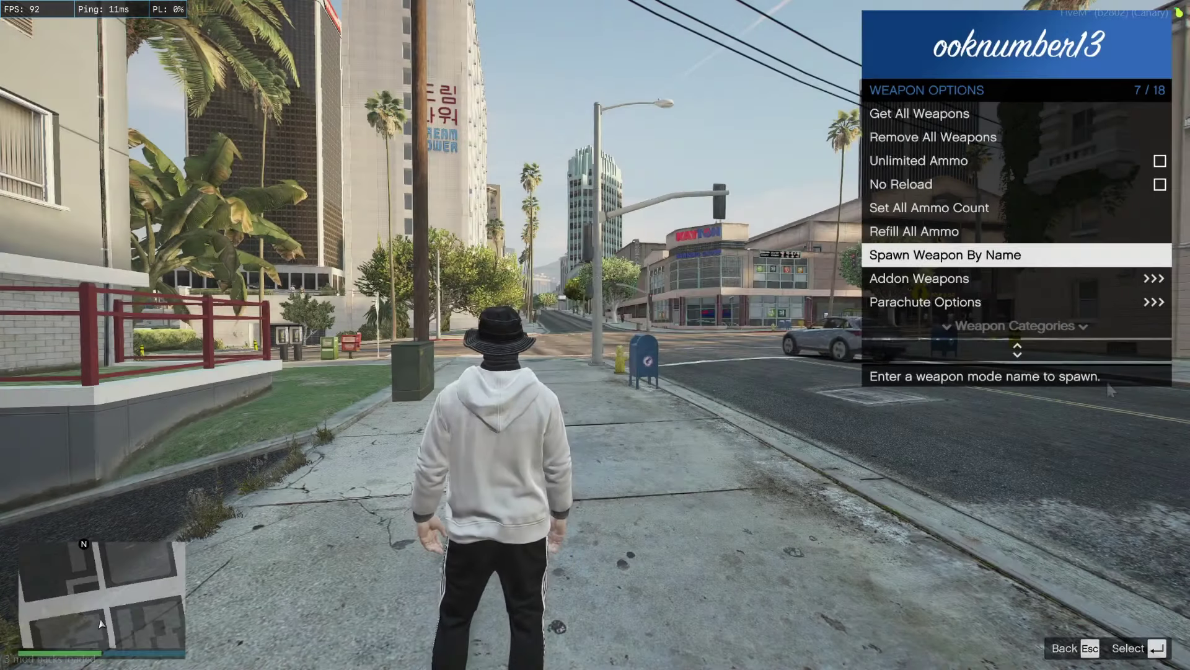
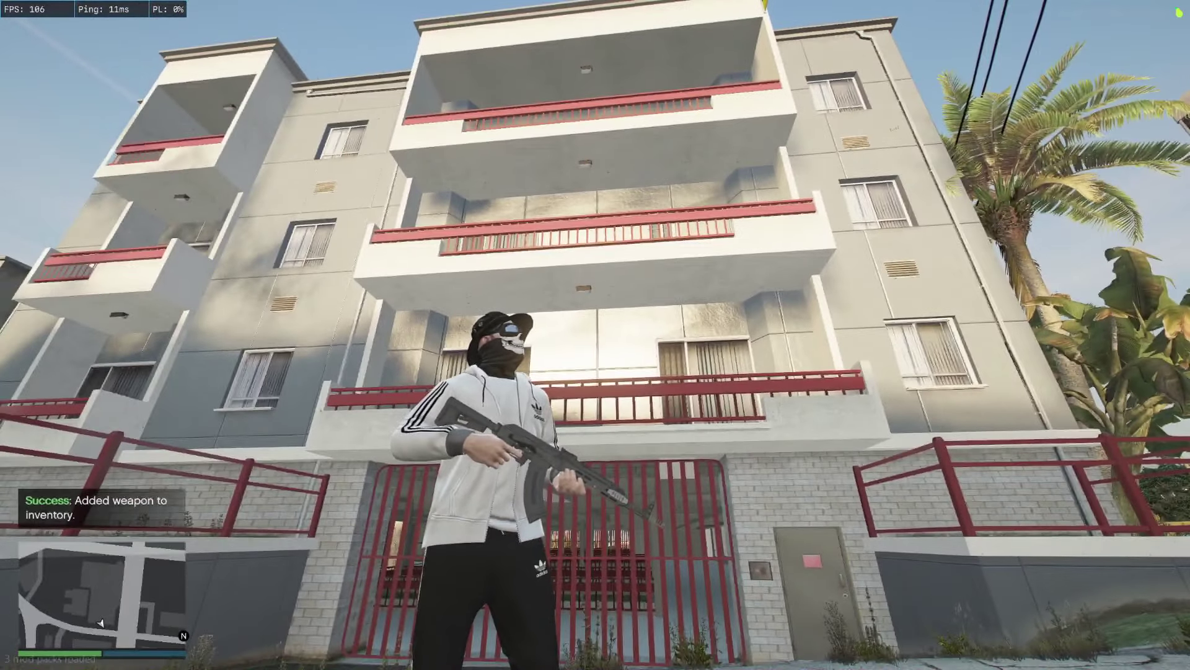
Switch to Blender, save the file, and compare the rifle and magazine model with the spawned weapon in the game
{"action": "key", "text": "alt+Tab"}
{"action": "left_click", "coordinate": [485, 369]}
{"action": "key", "text": "ctrl+s"}
{"action": "middle_click_drag", "start_coordinate": [485, 369], "coordinate": [440, 306]}
{"action": "scroll", "coordinate": [433, 321], "scroll_direction": "up", "scroll_amount": 4}
{"action": "scroll", "coordinate": [448, 274], "scroll_direction": "down", "scroll_amount": 4}
{"action": "key", "text": "alt+Tab"}
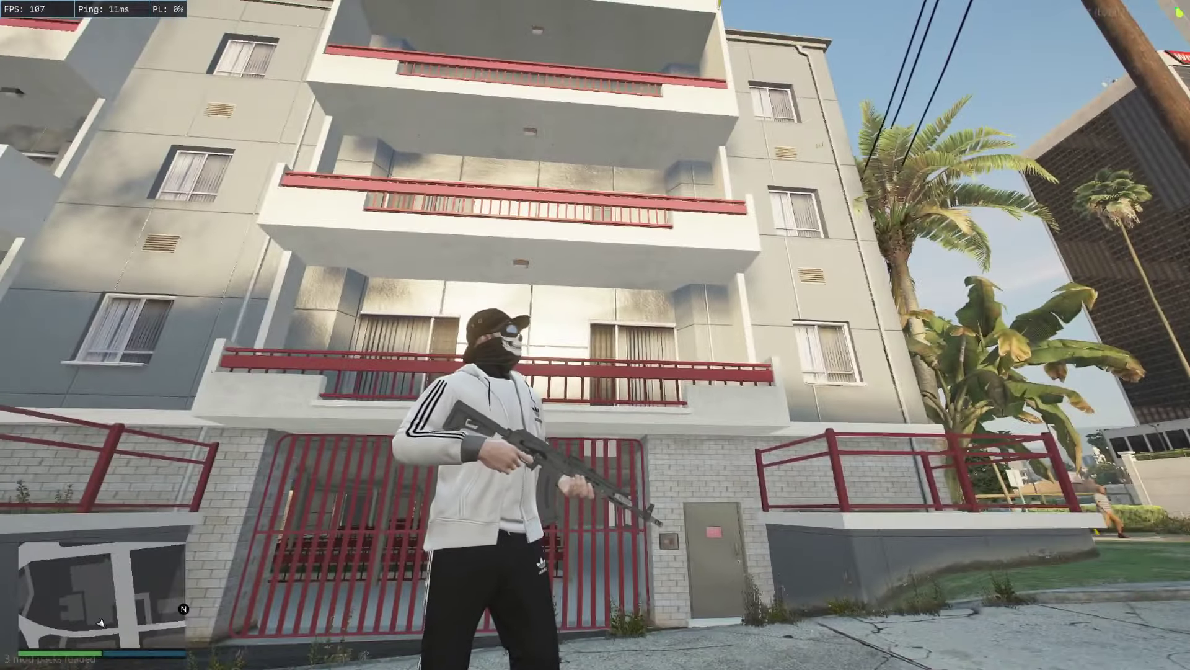
Switch to Blender and open the w_ar_ak19 armature for bone editing
{"action": "key", "text": "alt+Tab"}
{"action": "mouse_move", "coordinate": [511, 343]}
{"action": "middle_mouse_down"}
{"action": "mouse_move", "coordinate": [548, 311]}
{"action": "mouse_move", "coordinate": [553, 229]}
{"action": "mouse_move", "coordinate": [416, 336]}
{"action": "middle_mouse_up"}
{"action": "scroll", "coordinate": [548, 310], "scroll_direction": "up", "scroll_amount": 1}
{"action": "left_click", "coordinate": [888, 50]}
{"action": "left_click", "coordinate": [888, 58]}
{"action": "scroll", "coordinate": [553, 229], "scroll_direction": "up", "scroll_amount": 2}
{"action": "left_click", "coordinate": [557, 268]}
{"action": "left_click", "coordinate": [480, 287]}
{"action": "key", "text": "Tab"}
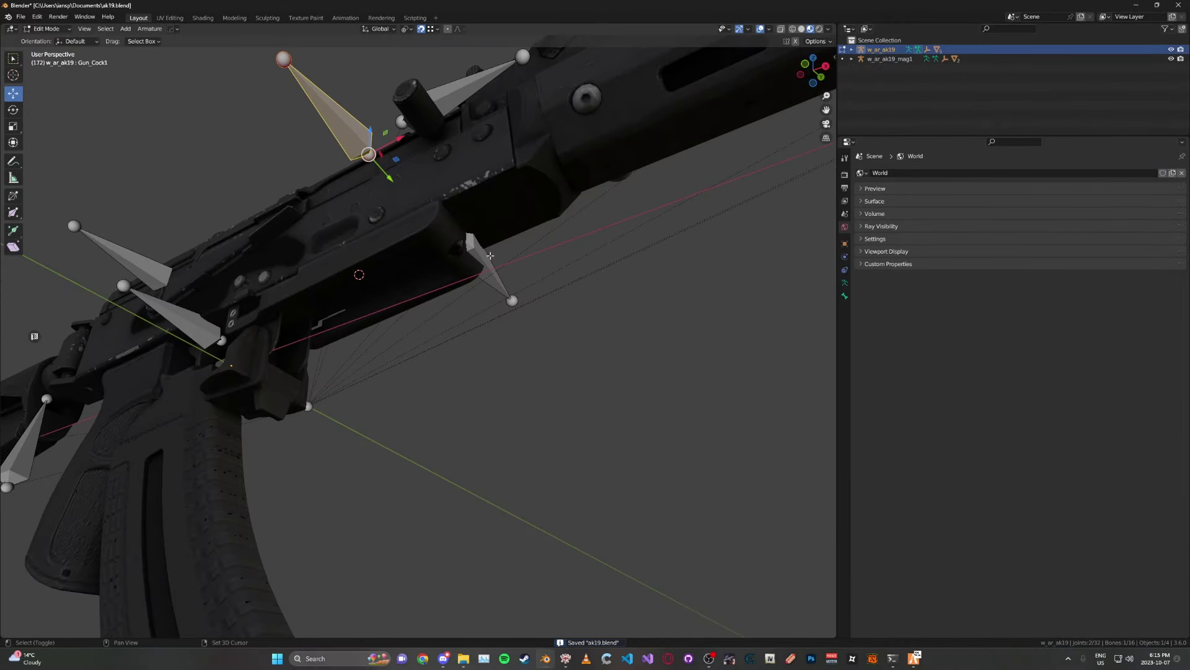
Snap the 3D cursor to the base of the WAPClip bone in wireframe view and leave bone editing
{"action": "middle_click_drag", "start_coordinate": [458, 251], "coordinate": [406, 289], "text": "shift"}
{"action": "left_click", "coordinate": [414, 291]}
{"action": "key", "text": "z"}
{"action": "left_click", "coordinate": [311, 275]}
{"action": "left_click", "coordinate": [395, 277]}
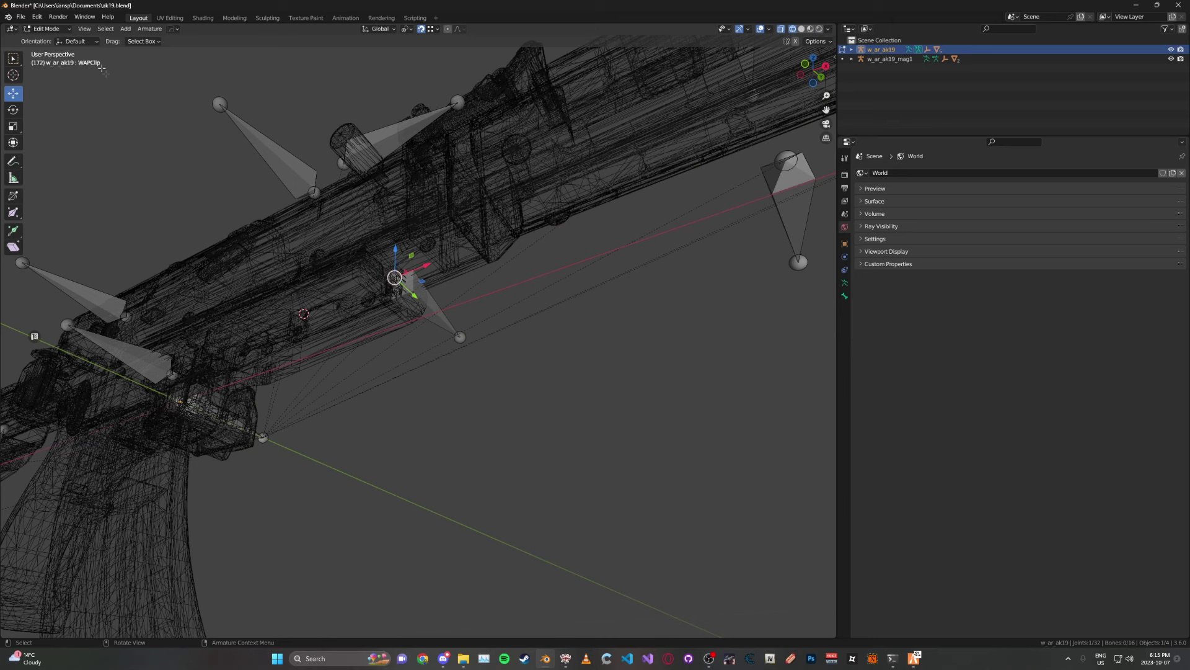
{"action": "middle_click_drag", "start_coordinate": [79, 75], "coordinate": [341, 228]}
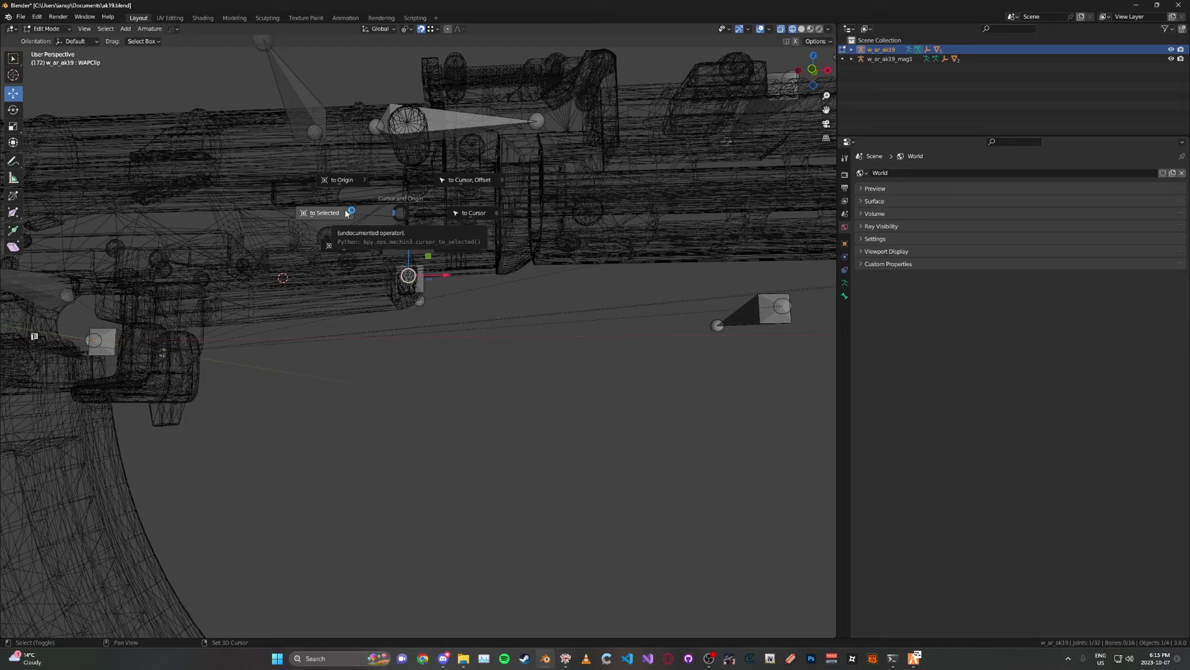
{"action": "key", "text": "Tab"}
Snap the w_ar_ak19_mag1 magazine to the 3D cursor and save the file
{"action": "middle_click_drag", "start_coordinate": [359, 180], "coordinate": [338, 184]}
{"action": "key", "text": "z"}
{"action": "left_click", "coordinate": [425, 188]}
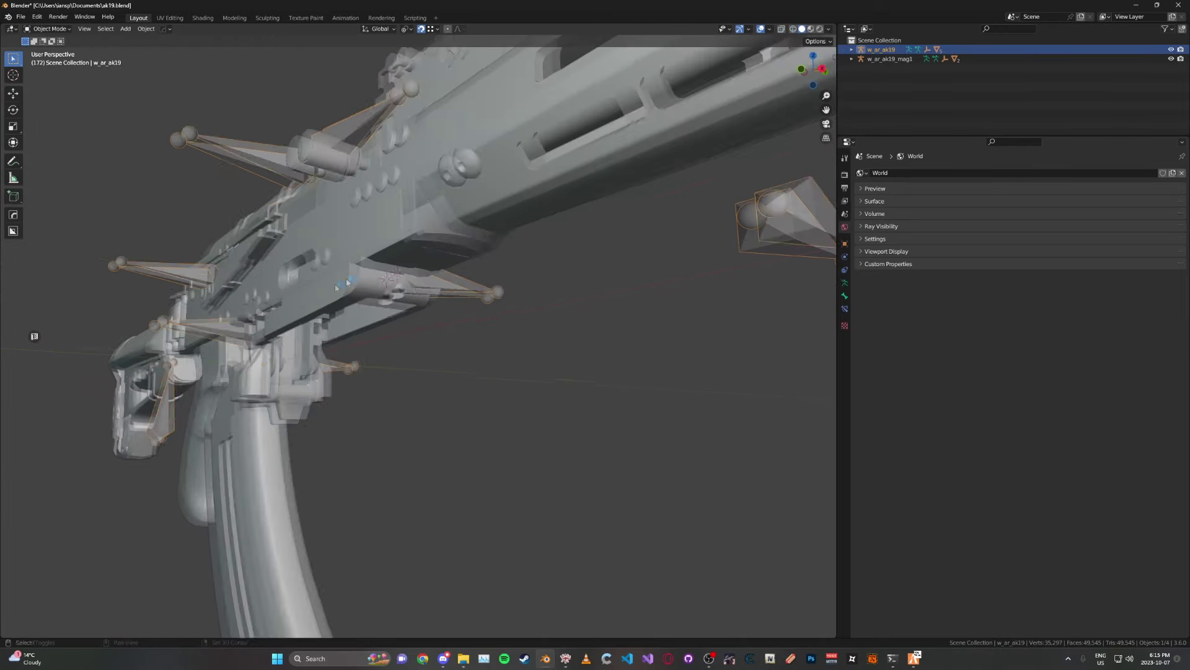
{"action": "middle_click_drag", "start_coordinate": [425, 188], "coordinate": [474, 191]}
{"action": "key", "text": "z"}
{"action": "left_click", "coordinate": [469, 215]}
{"action": "middle_click_drag", "start_coordinate": [231, 305], "coordinate": [238, 291]}
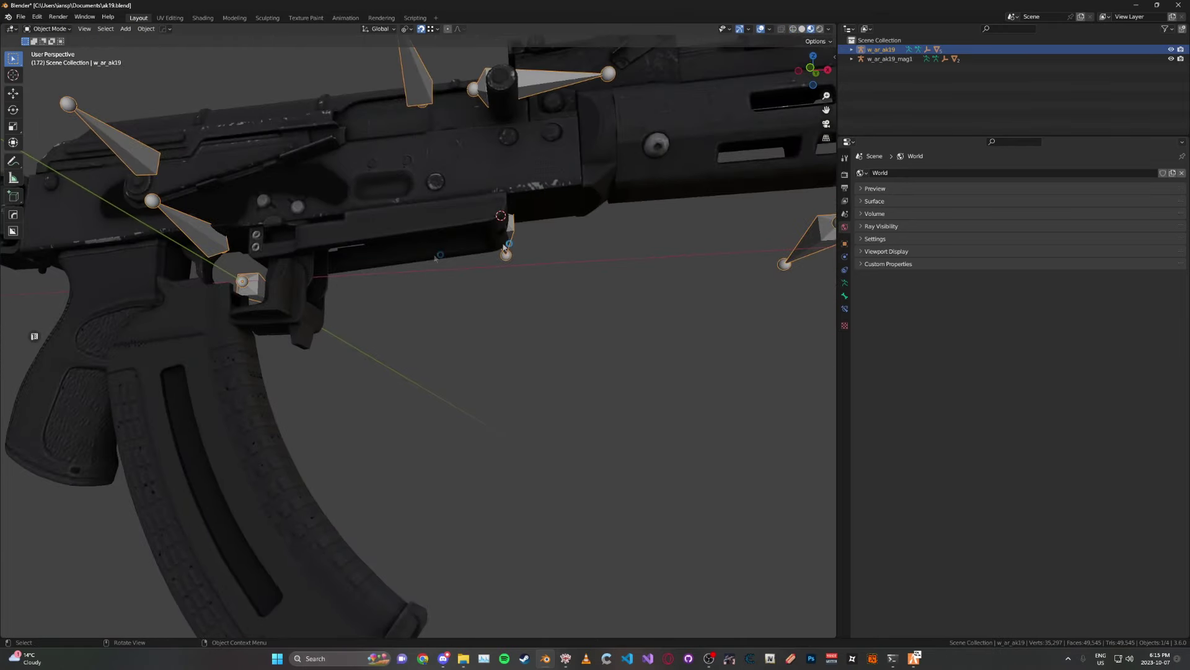
{"action": "left_click", "coordinate": [893, 59]}
{"action": "left_click", "coordinate": [146, 28]}
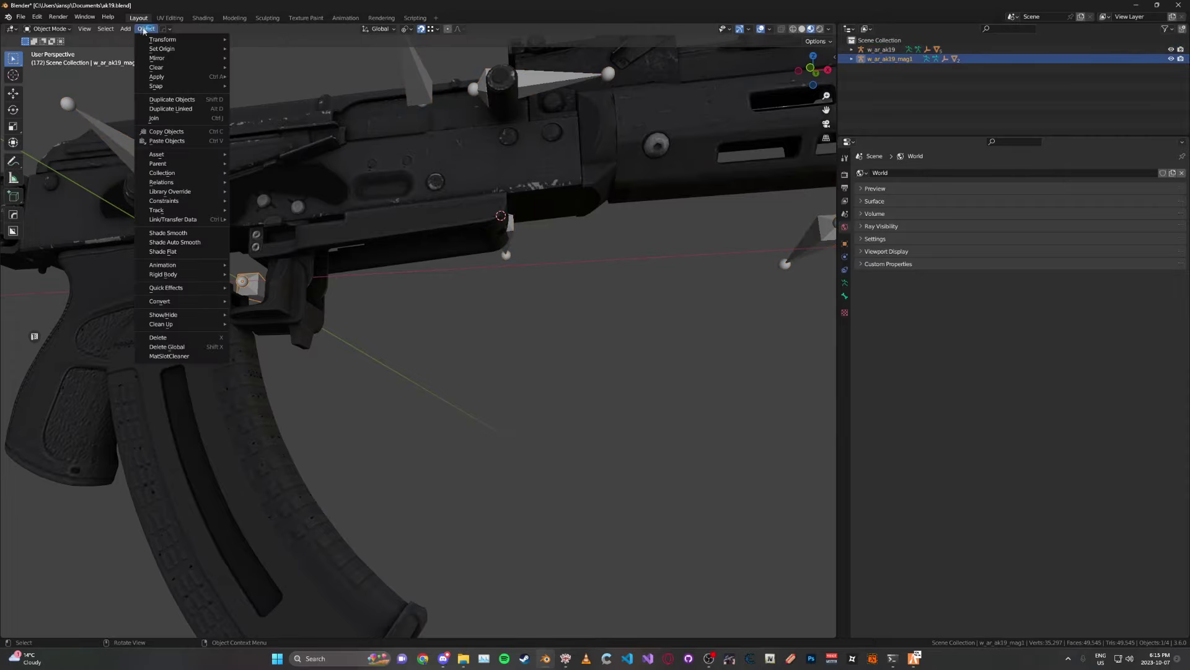
{"action": "left_click", "coordinate": [146, 29]}
{"action": "left_click", "coordinate": [147, 28]}
{"action": "mouse_move", "coordinate": [168, 86]}
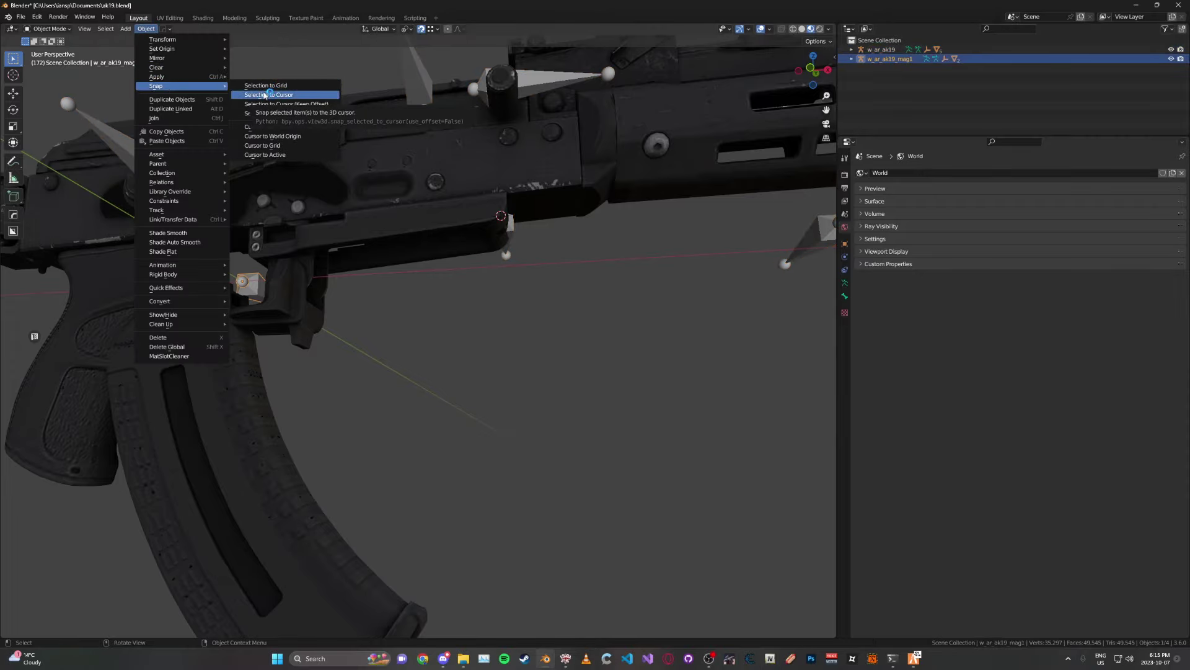
{"action": "left_click", "coordinate": [273, 94]}
{"action": "left_click", "coordinate": [558, 287]}
{"action": "middle_click_drag", "start_coordinate": [558, 287], "coordinate": [559, 292]}
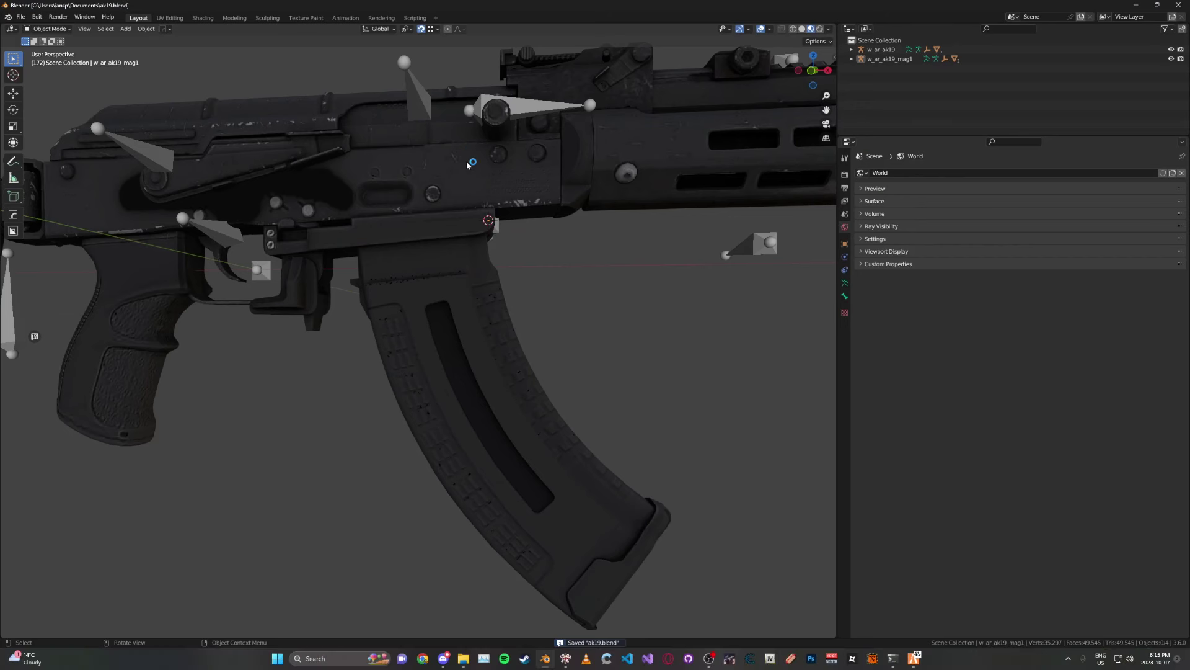
Move the w_ar_ak19 armature's WAPClip bone about 0.015 m in the negative X direction
{"action": "middle_click_drag", "start_coordinate": [558, 203], "coordinate": [499, 238]}
{"action": "left_click", "coordinate": [504, 259]}
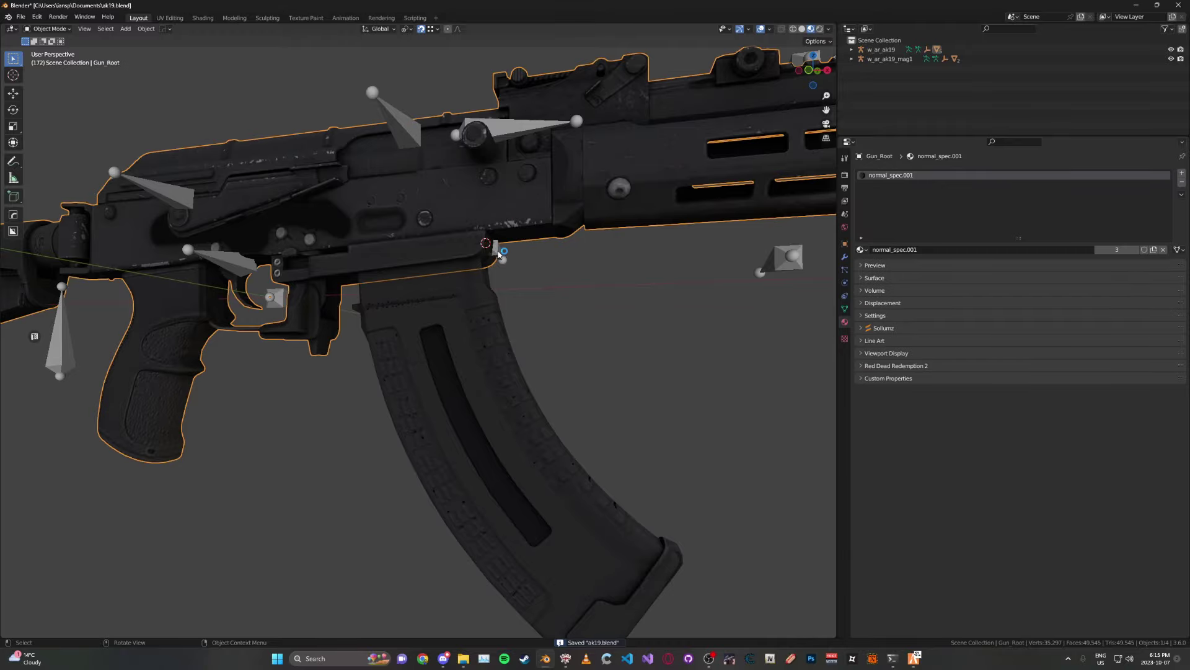
{"action": "key", "text": "Tab"}
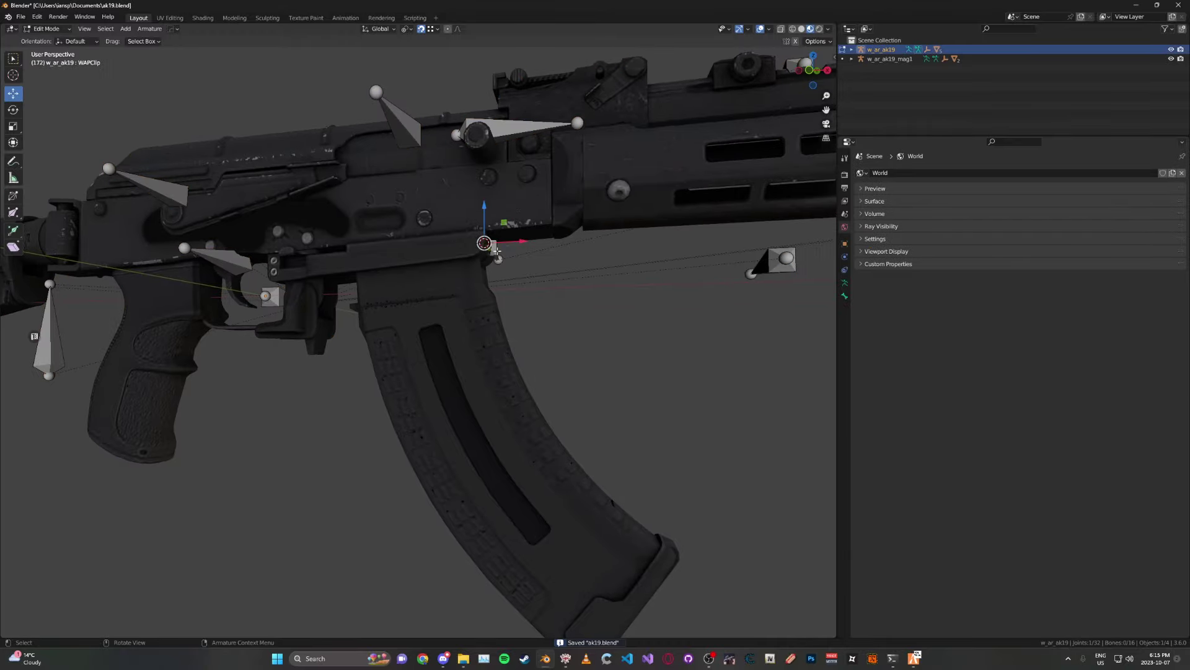
{"action": "key", "text": "ctrl+Tab"}
{"action": "left_click", "coordinate": [556, 254]}
{"action": "key", "text": "Tab"}
{"action": "key", "text": "z"}
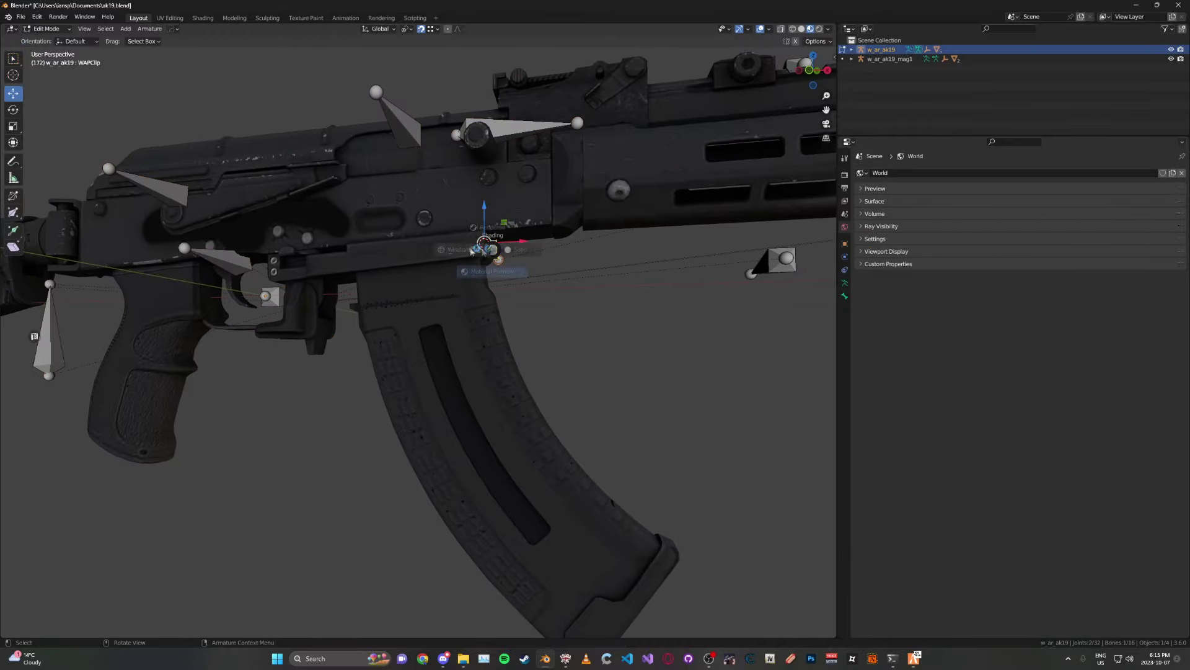
{"action": "left_click", "coordinate": [441, 250]}
{"action": "middle_click_drag", "start_coordinate": [446, 253], "coordinate": [480, 269]}
{"action": "key", "text": "KP_1"}
{"action": "scroll", "coordinate": [479, 269], "scroll_direction": "up", "scroll_amount": 4}
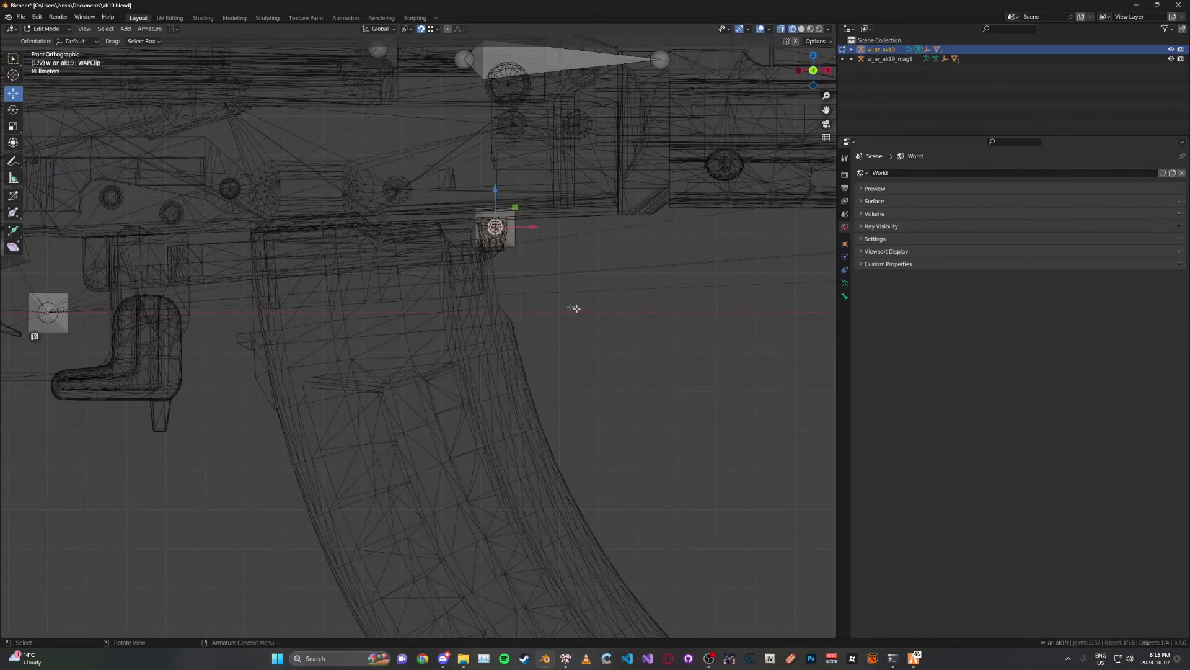
{"action": "key", "text": "g"}
{"action": "key", "text": "x"}
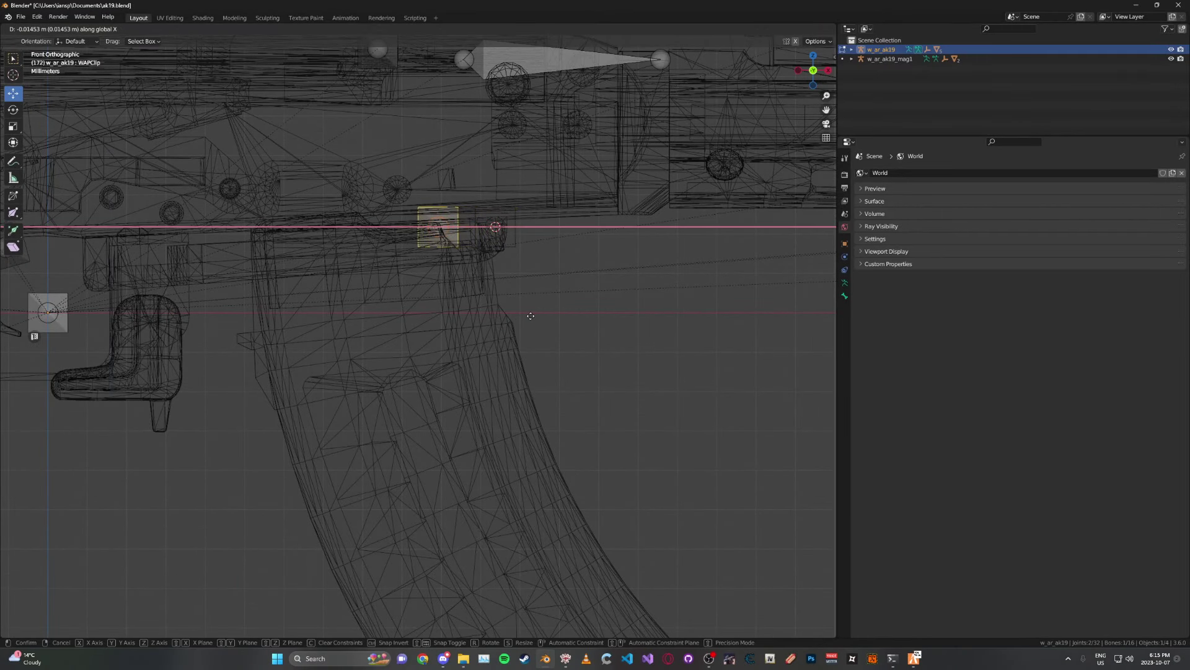
{"action": "key", "text": "Tab"}
Move the w_ar_ak19_mag1 magazine about 0.016 m in the negative X direction to match the clip bone
{"action": "left_click", "coordinate": [520, 240]}
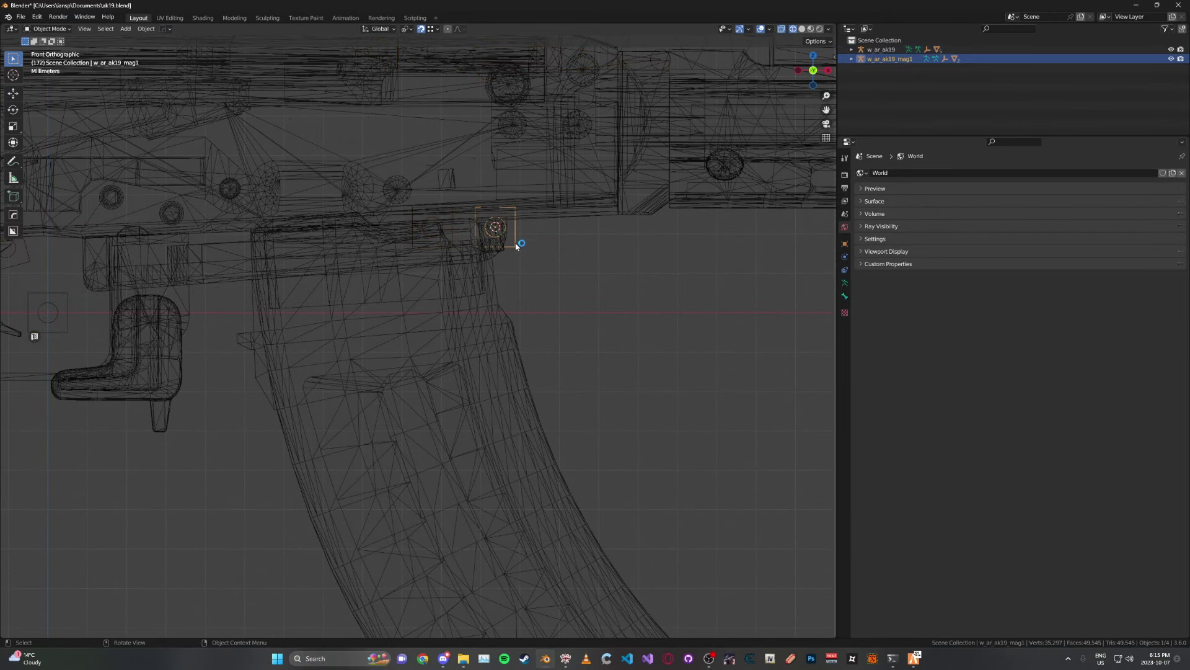
{"action": "key", "text": "g"}
{"action": "key", "text": "x"}
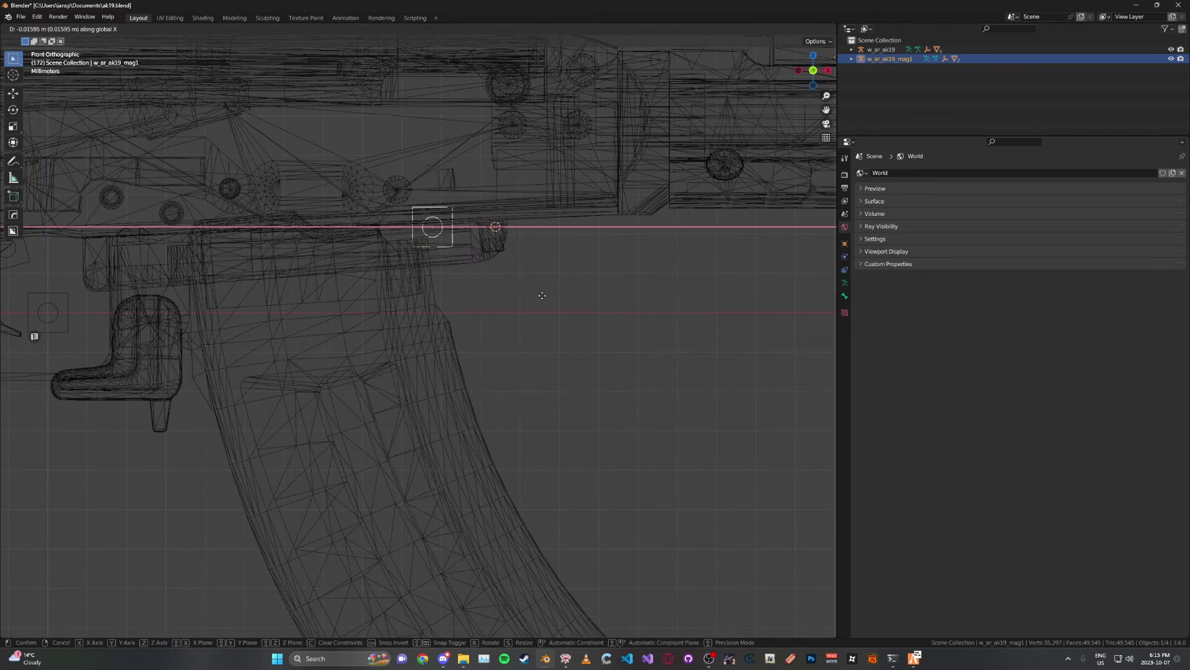
{"action": "left_click", "coordinate": [544, 300]}
{"action": "key", "text": "z"}
{"action": "left_click", "coordinate": [552, 375]}
{"action": "mouse_move", "coordinate": [552, 374]}
{"action": "middle_mouse_down"}
{"action": "mouse_move", "coordinate": [508, 354]}
{"action": "mouse_move", "coordinate": [509, 280]}
{"action": "mouse_move", "coordinate": [480, 284]}
{"action": "mouse_move", "coordinate": [553, 292]}
{"action": "middle_mouse_up"}
{"action": "scroll", "coordinate": [543, 358], "scroll_direction": "up", "scroll_amount": 4}
{"action": "scroll", "coordinate": [553, 292], "scroll_direction": "down", "scroll_amount": 1, "text": "alt"}
{"action": "scroll", "coordinate": [549, 313], "scroll_direction": "down", "scroll_amount": 6}
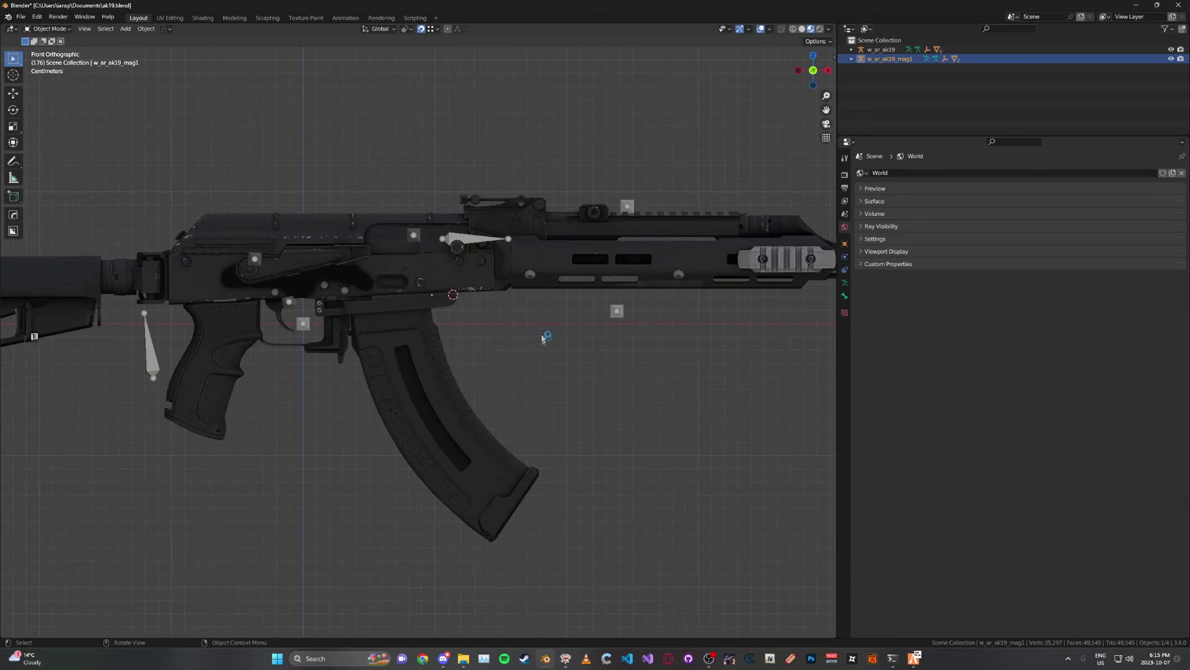
Raise the WAPClip bone of the w_ar_ak19 armature by a few millimetres along Z
{"action": "scroll", "coordinate": [533, 341], "scroll_direction": "up", "scroll_amount": 2}
{"action": "key", "text": "z"}
{"action": "left_click", "coordinate": [426, 318]}
{"action": "scroll", "coordinate": [443, 232], "scroll_direction": "up", "scroll_amount": 2}
{"action": "left_click", "coordinate": [442, 228]}
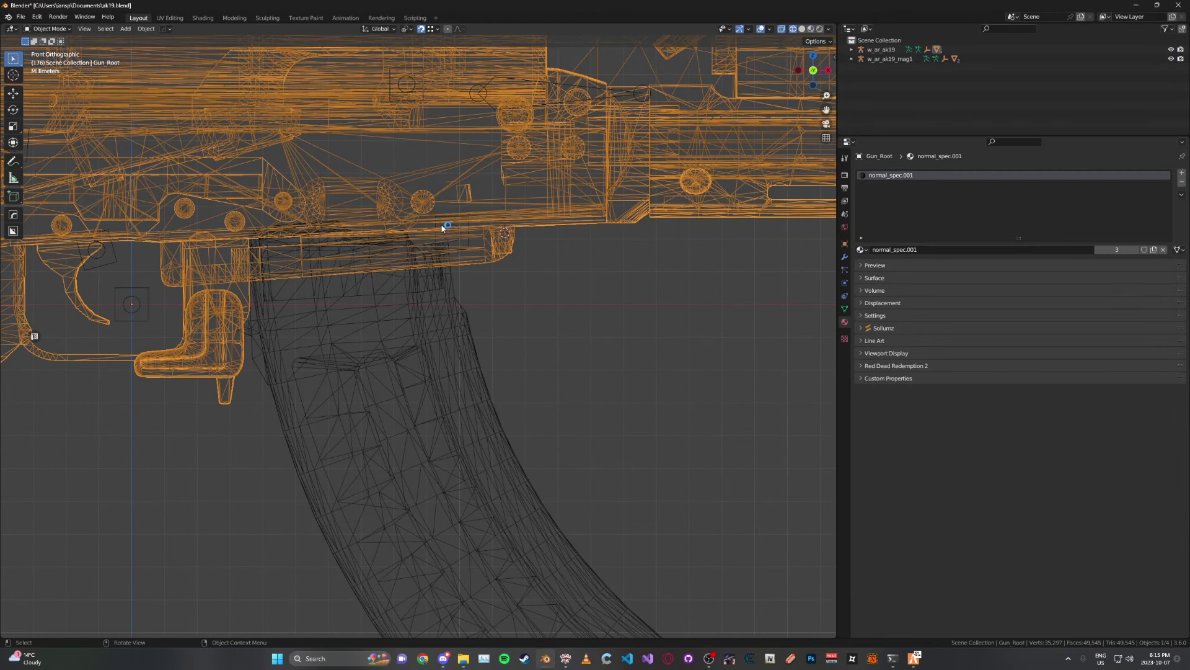
{"action": "left_click", "coordinate": [454, 229]}
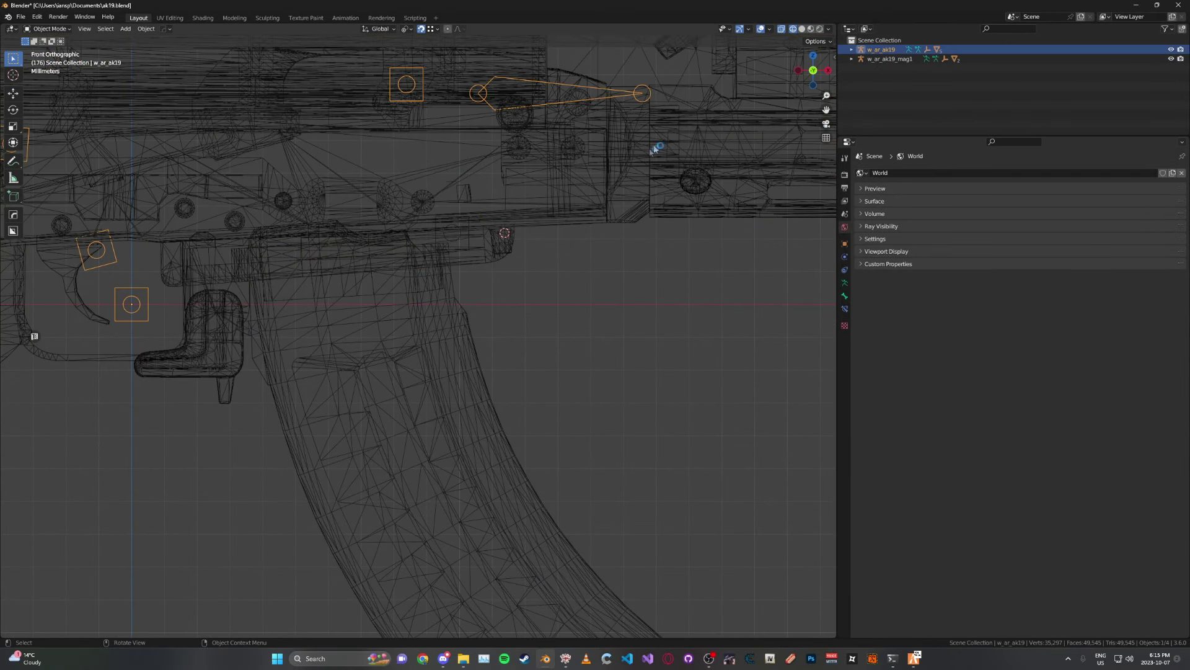
{"action": "key", "text": "Tab"}
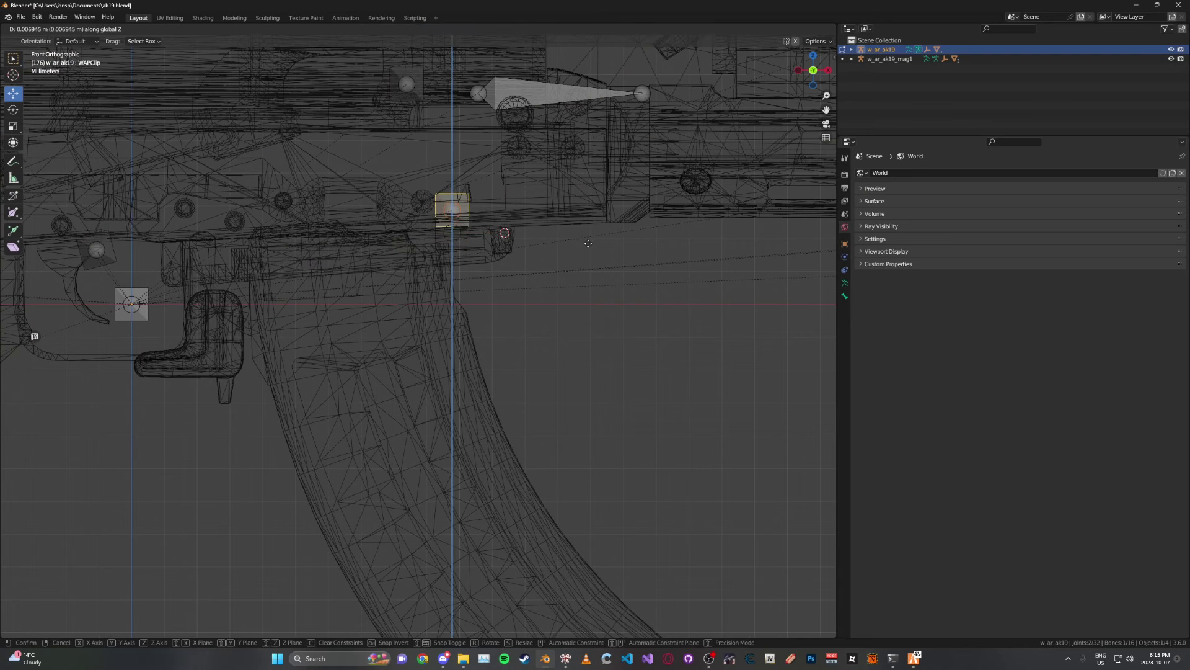
{"action": "left_click", "coordinate": [589, 237]}
{"action": "key", "text": "Tab"}
Raise the w_ar_ak19_mag1 magazine about 0.0087 m along Z and show the rifle in material preview
{"action": "left_click", "coordinate": [457, 230]}
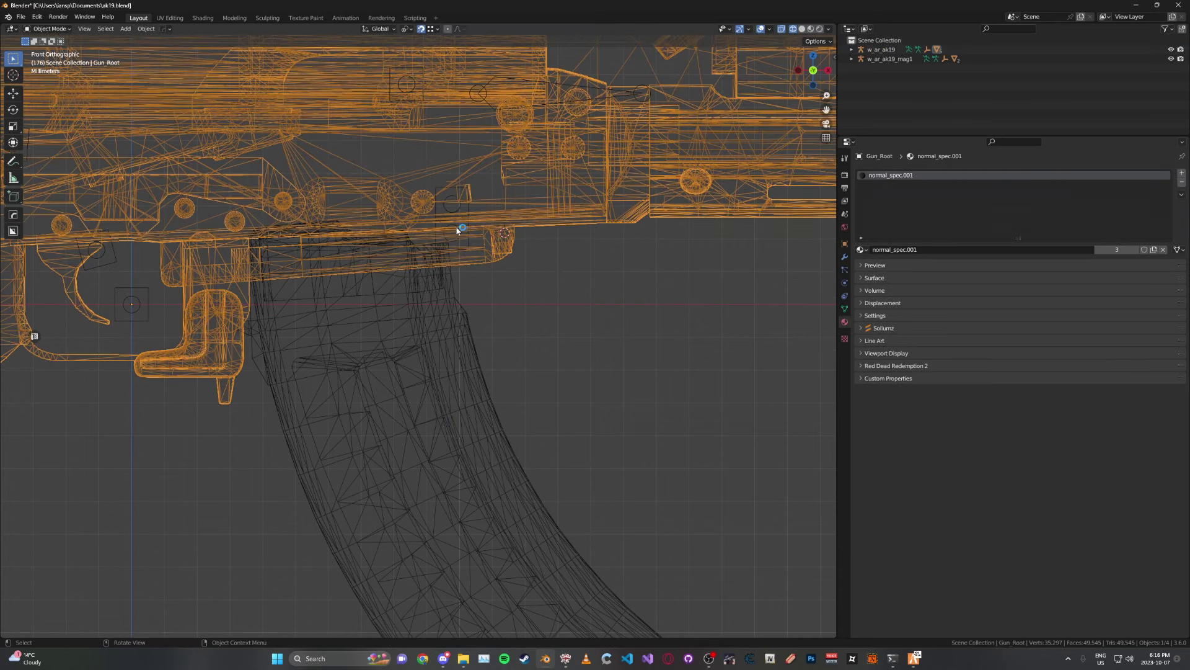
{"action": "left_click", "coordinate": [460, 240]}
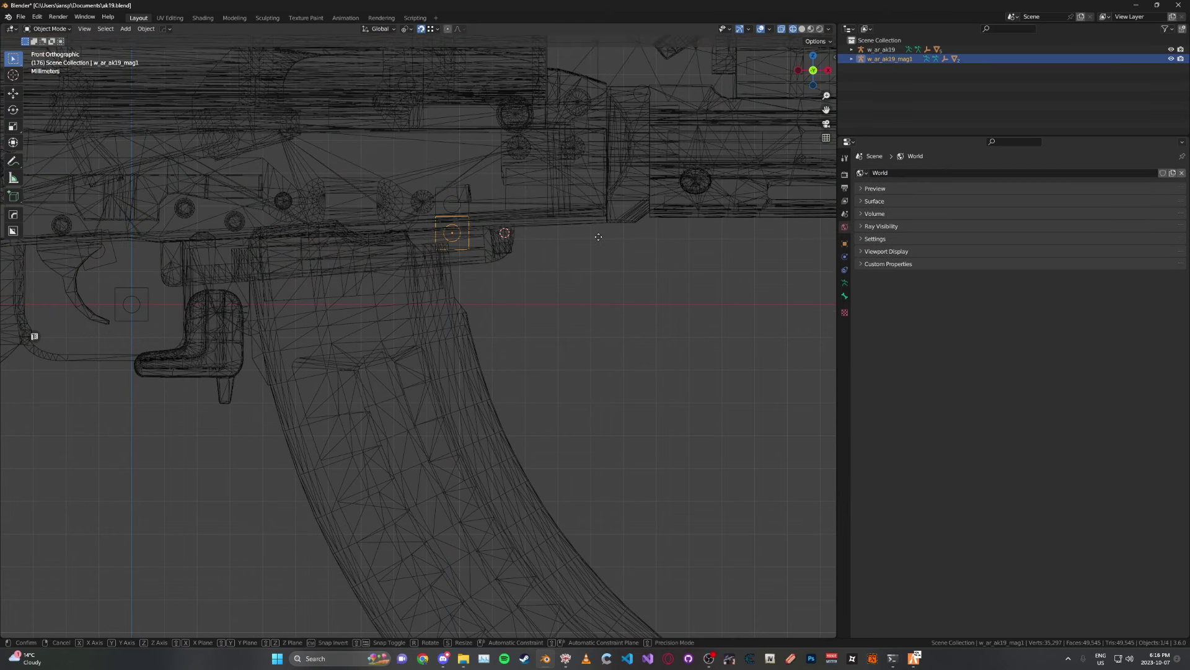
{"action": "key", "text": "z"}
{"action": "left_click", "coordinate": [611, 206]}
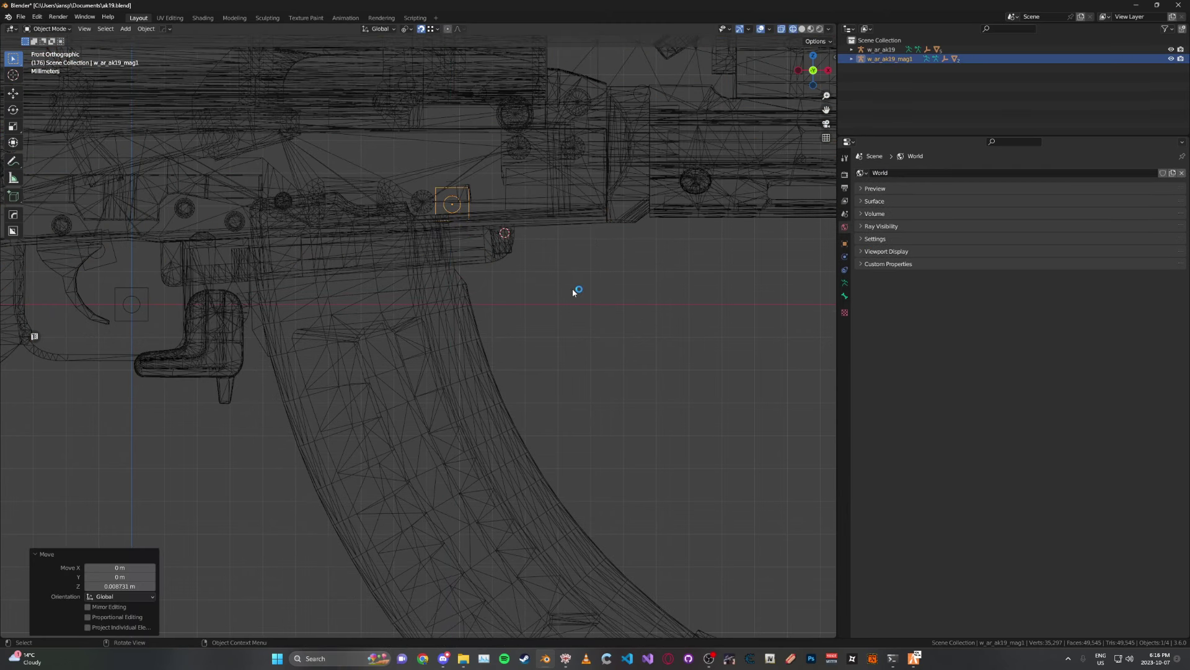
{"action": "key", "text": "shift+z"}
{"action": "scroll", "coordinate": [577, 362], "scroll_direction": "down", "scroll_amount": 3}
{"action": "left_click", "coordinate": [575, 359]}
{"action": "middle_click_drag", "start_coordinate": [574, 359], "coordinate": [563, 359]}
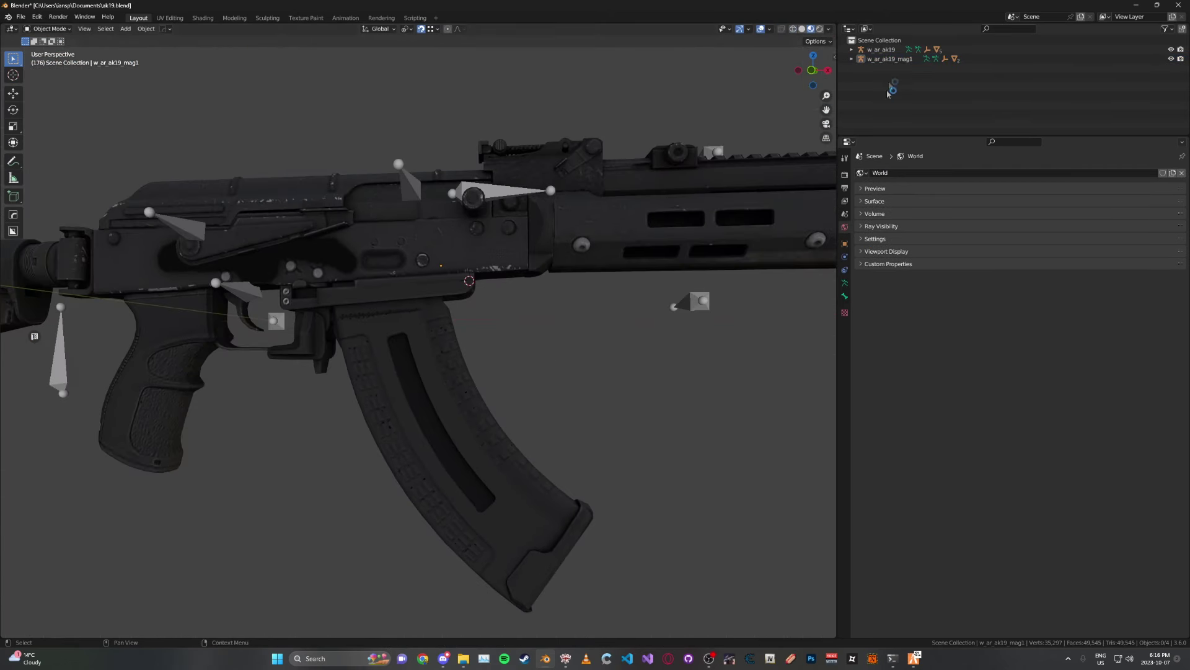
Raise the w_ar_ak19_mag1 magazine another 0.0055 m or so along Z, further into the receiver
{"action": "key", "text": "g"}
{"action": "key", "text": "z"}
{"action": "left_click", "coordinate": [633, 350]}
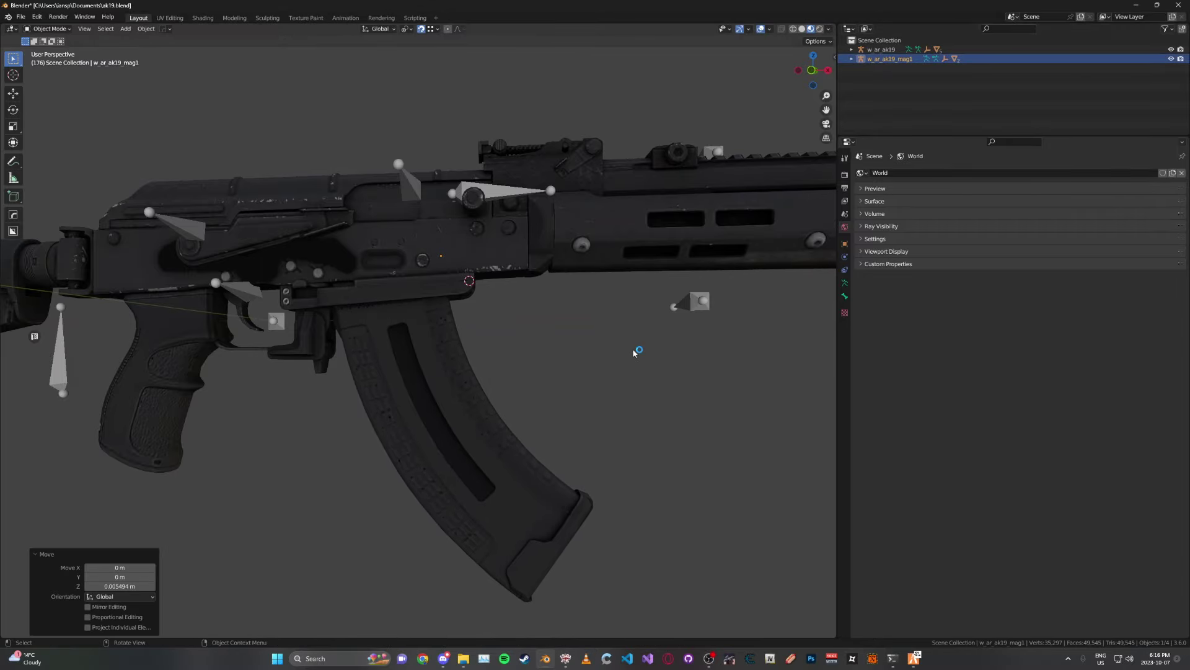
Raise the WAPClip bone of the w_ar_ak19 armature about 0.005 m along Z in front wireframe view and save the file
{"action": "scroll", "coordinate": [620, 338], "scroll_direction": "up", "scroll_amount": 5}
{"action": "key", "text": "shift+z"}
{"action": "middle_click_drag", "start_coordinate": [510, 251], "coordinate": [470, 345], "text": "shift"}
{"action": "scroll", "coordinate": [472, 335], "scroll_direction": "up", "scroll_amount": 2}
{"action": "middle_click_drag", "start_coordinate": [482, 200], "coordinate": [483, 215]}
{"action": "key", "text": "KP_1"}
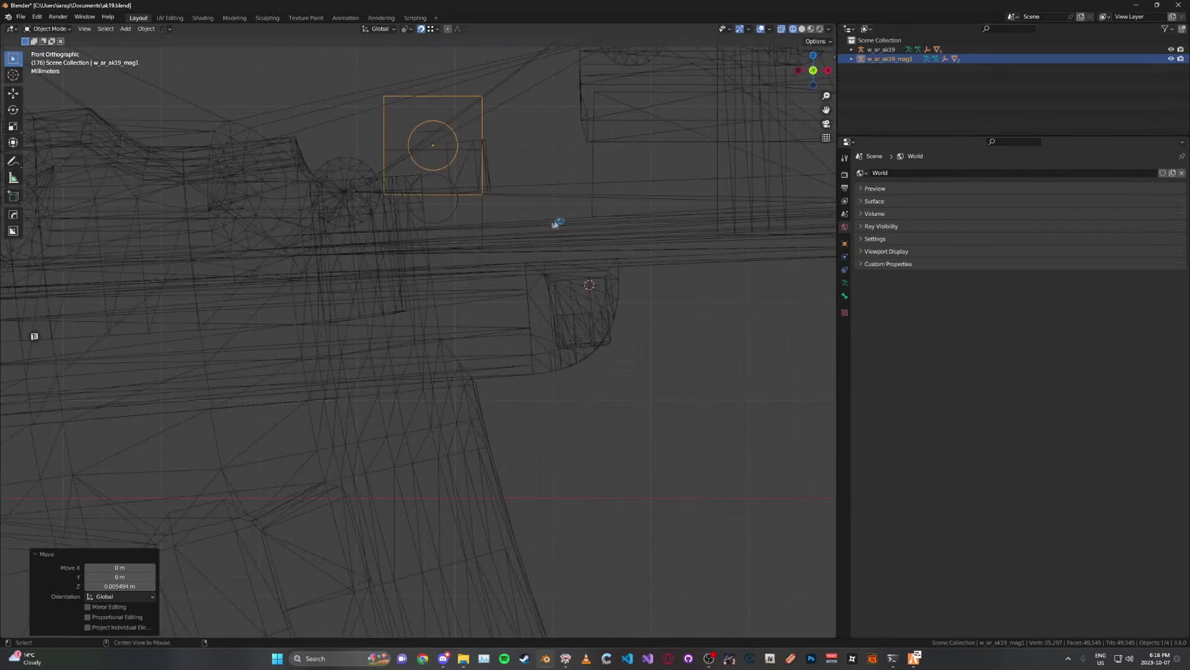
{"action": "left_click", "coordinate": [451, 202]}
{"action": "key", "text": "Tab"}
{"action": "key", "text": "z"}
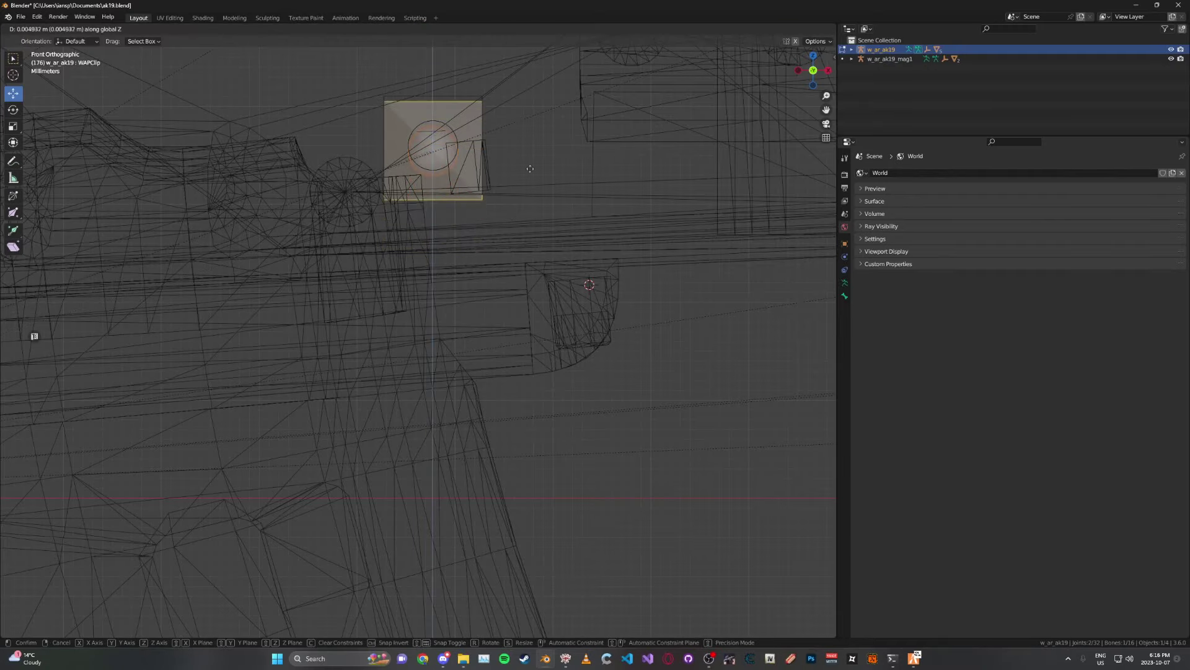
{"action": "left_click", "coordinate": [533, 164]}
{"action": "key", "text": "Tab"}
{"action": "scroll", "coordinate": [527, 142], "scroll_direction": "down", "scroll_amount": 5}
{"action": "key", "text": "shift+z"}
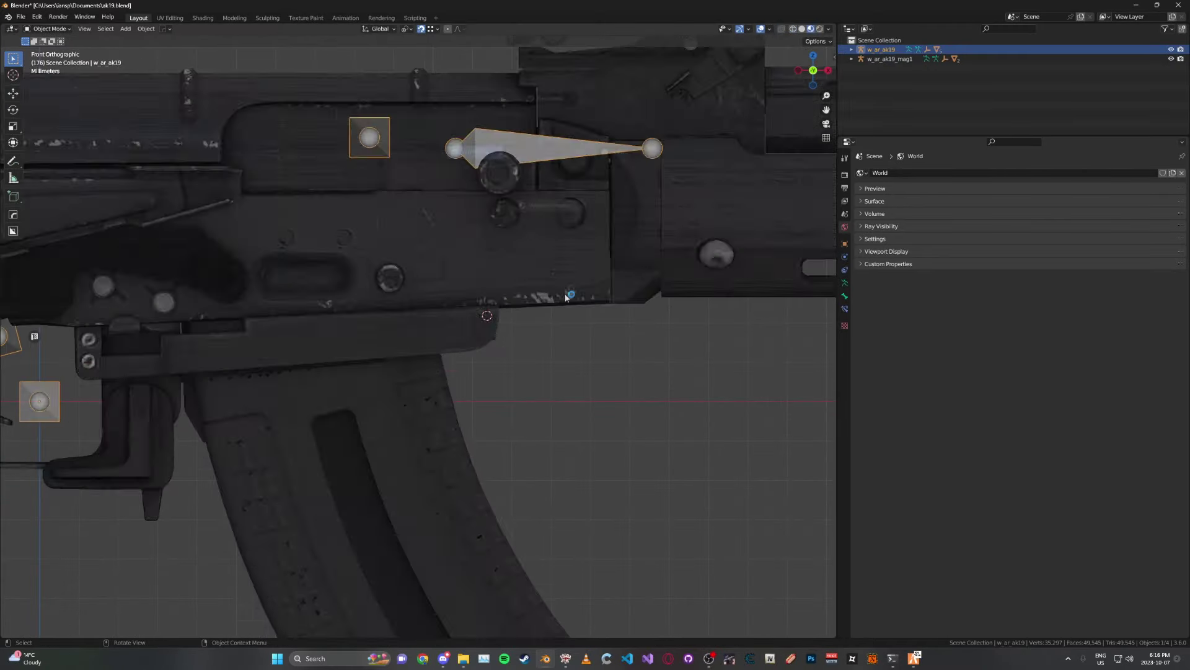
{"action": "scroll", "coordinate": [561, 303], "scroll_direction": "down", "scroll_amount": 7}
{"action": "key", "text": "ctrl+s"}
Select the WAPClip bone in Pose Mode and delete all its rotation and translation flags, RotX through TransZ
{"action": "mouse_move", "coordinate": [527, 356]}
{"action": "middle_mouse_down"}
{"action": "mouse_move", "coordinate": [545, 353]}
{"action": "mouse_move", "coordinate": [510, 399]}
{"action": "mouse_move", "coordinate": [523, 358]}
{"action": "middle_mouse_up"}
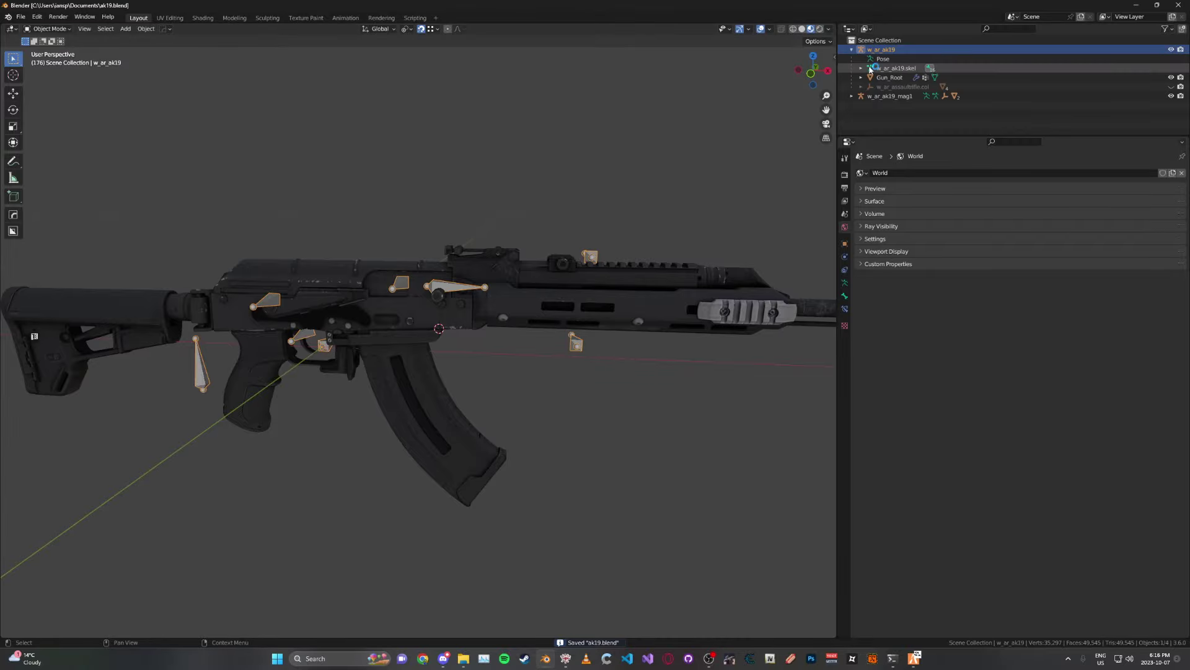
{"action": "left_click", "coordinate": [861, 67]}
{"action": "scroll", "coordinate": [548, 221], "scroll_direction": "up", "scroll_amount": 6}
{"action": "key", "text": "Tab"}
{"action": "key", "text": "ctrl+Tab"}
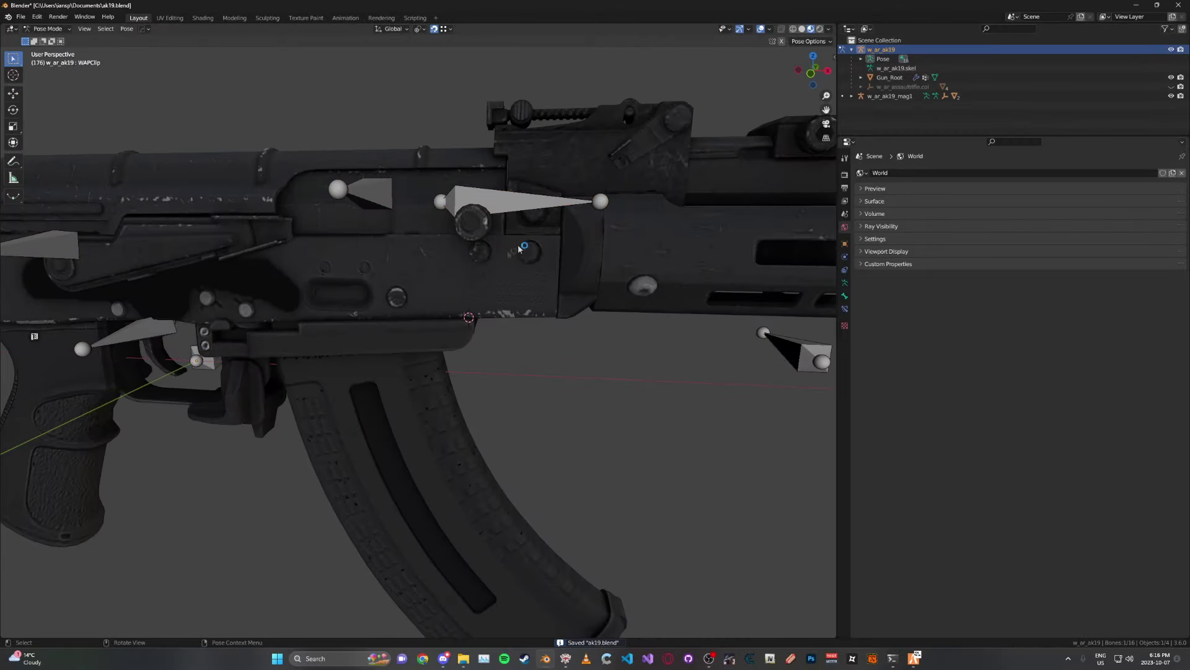
{"action": "key", "text": "z"}
{"action": "left_click", "coordinate": [368, 282]}
{"action": "middle_click_drag", "start_coordinate": [433, 277], "coordinate": [474, 274]}
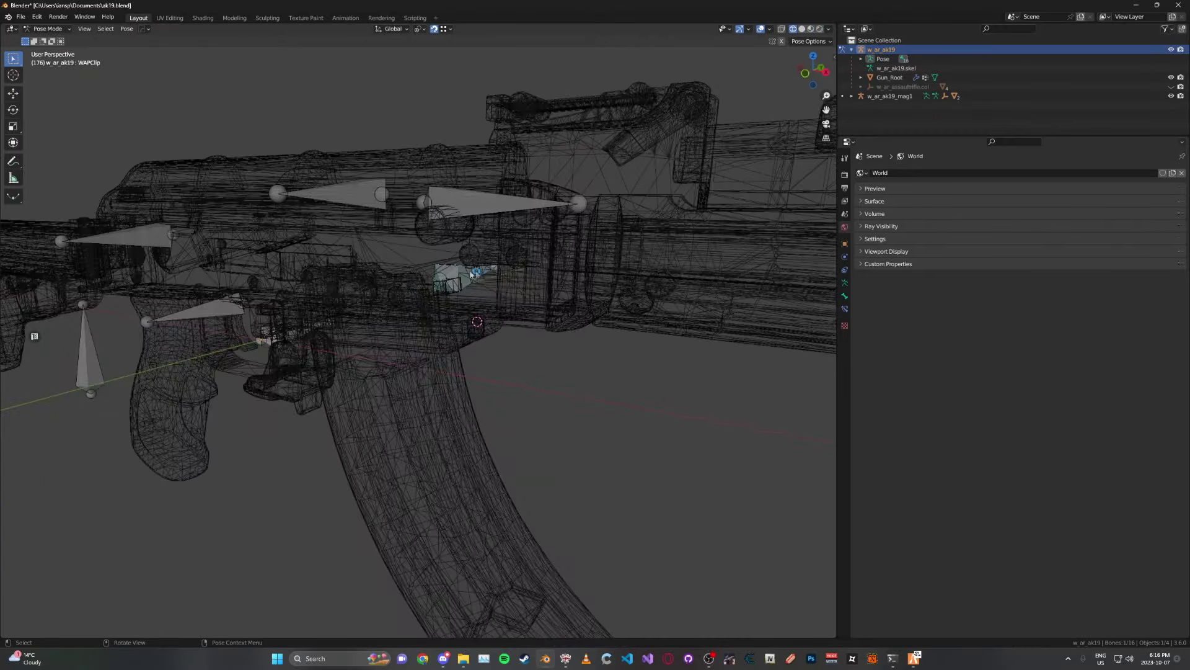
{"action": "left_click", "coordinate": [844, 296]}
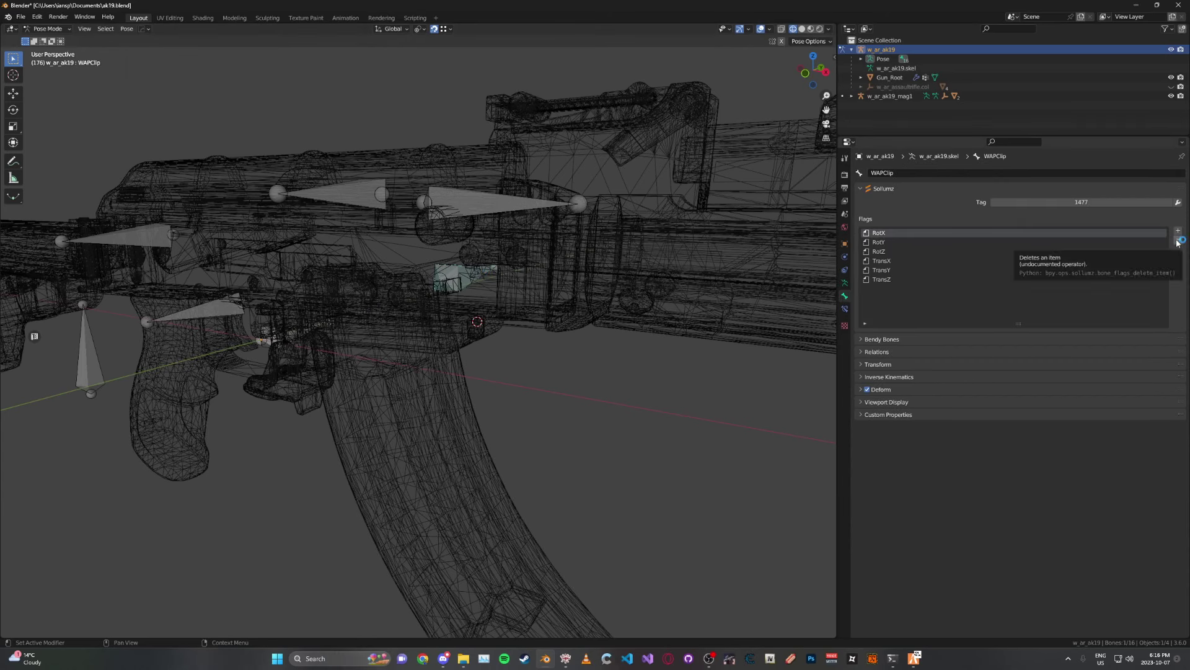
Apply the LimitRotation and LimitTranslation flags to the WAPClip bone, then return to Object Mode and save the file
{"action": "key", "text": "n"}
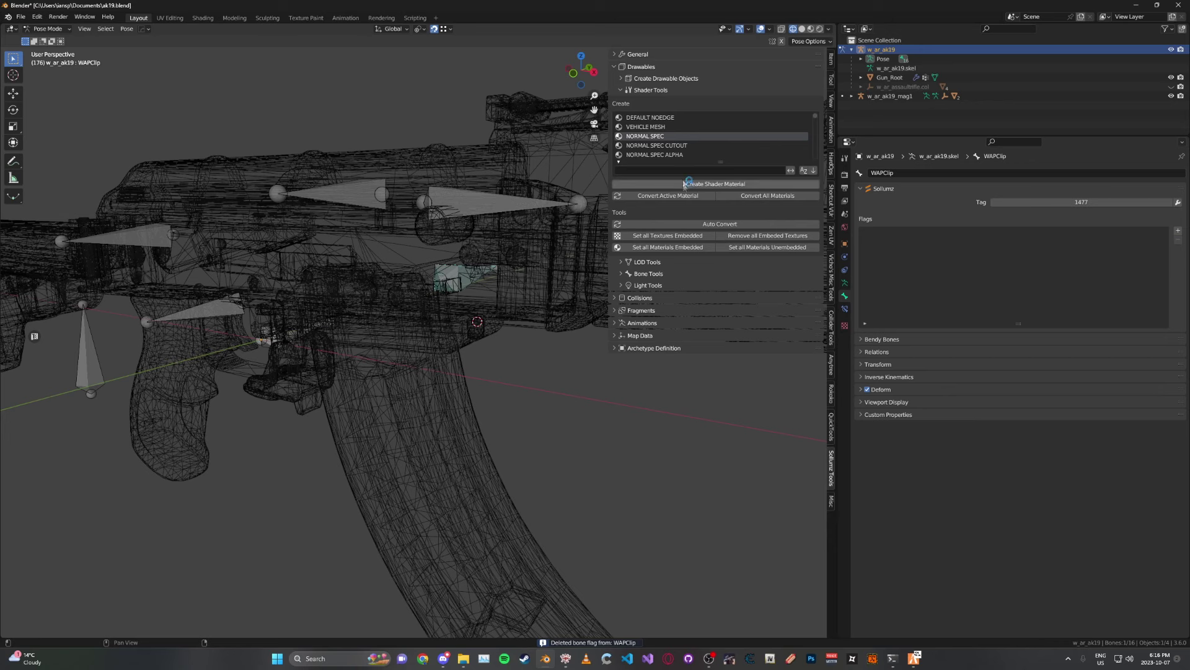
{"action": "left_click", "coordinate": [654, 91]}
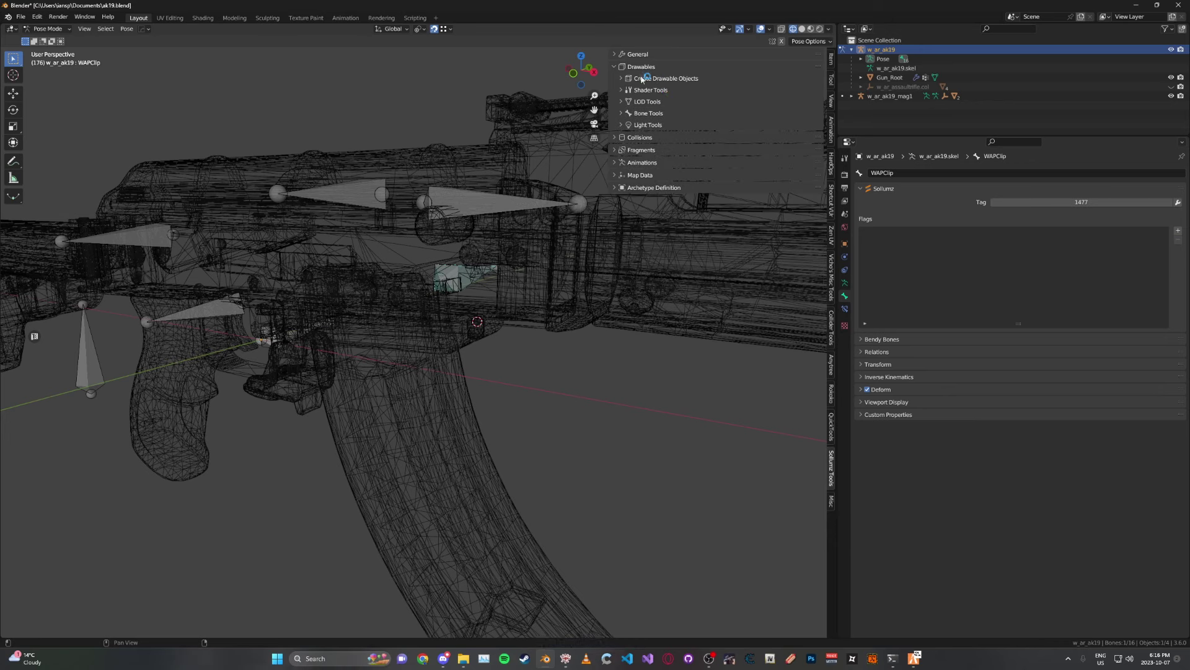
{"action": "left_click", "coordinate": [648, 114]}
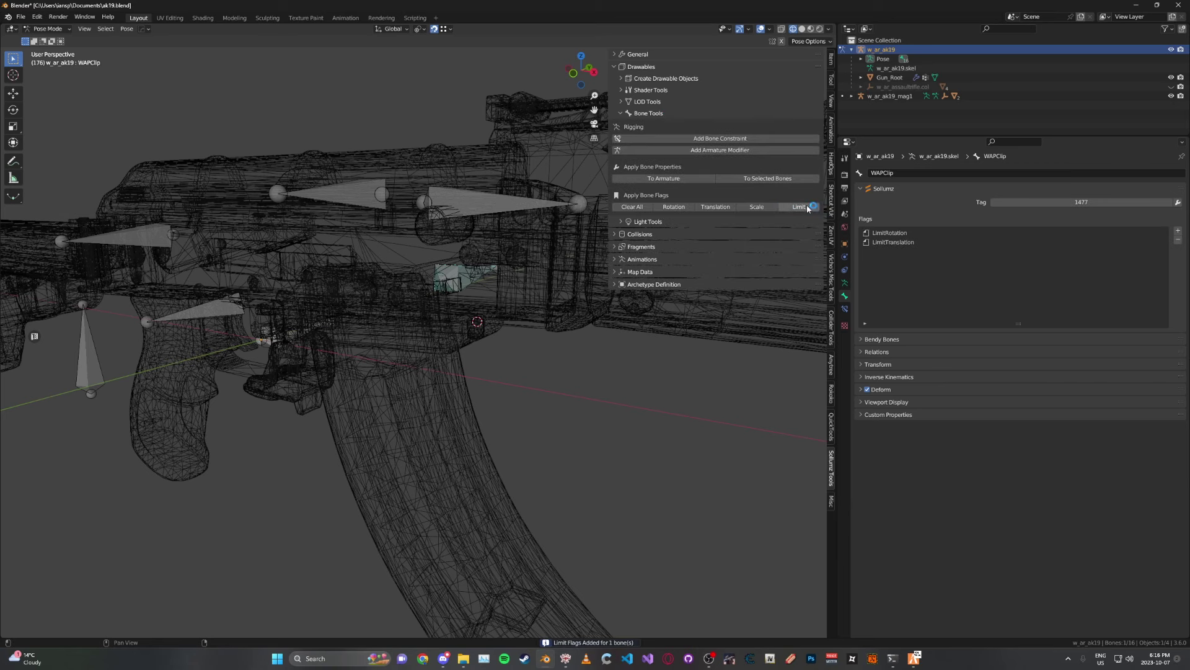
{"action": "key", "text": "n"}
{"action": "key", "text": "ctrl+Tab"}
{"action": "left_click", "coordinate": [560, 376]}
{"action": "key", "text": "ctrl+s"}
Export the whole w_ar_ak19 hierarchy as CodeWalker XML into the ak19 folder of sollumz export
{"action": "left_click", "coordinate": [852, 50]}
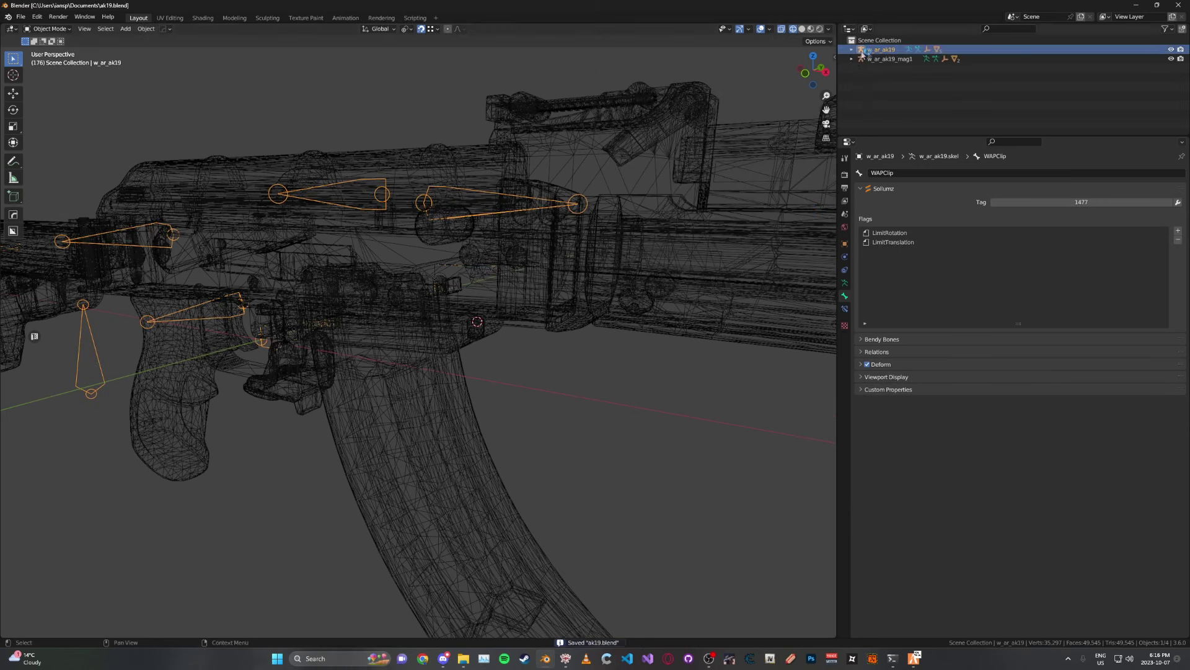
{"action": "right_click", "coordinate": [896, 54]}
{"action": "left_click", "coordinate": [895, 99]}
{"action": "key", "text": "ctrl+shift+e"}
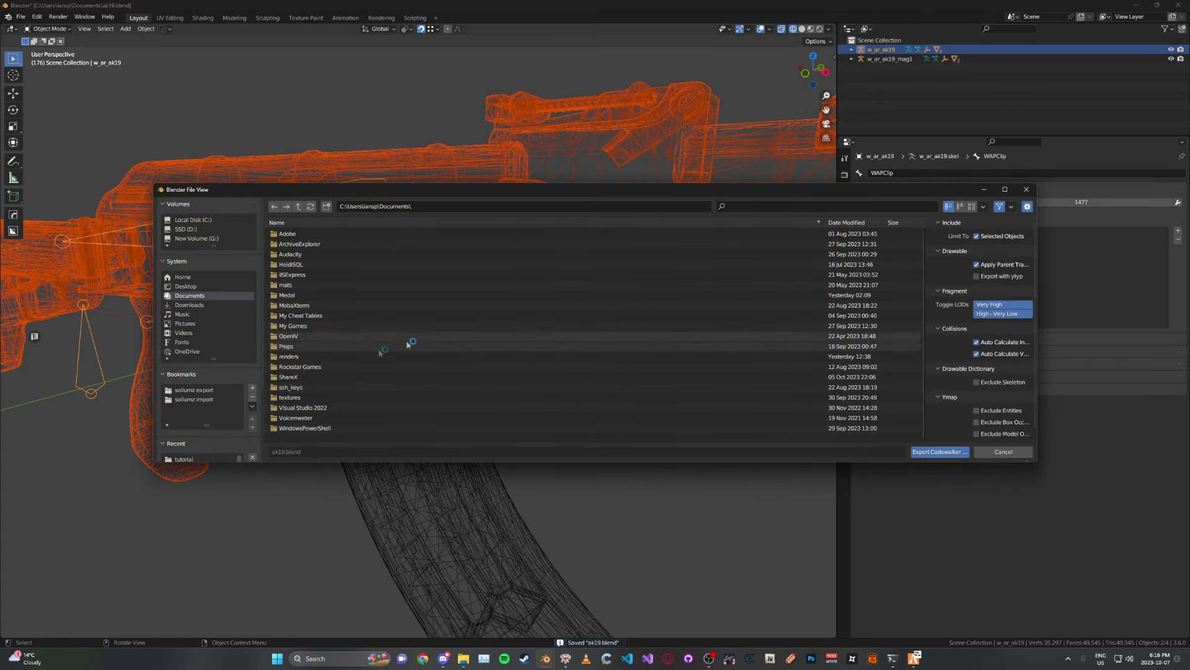
{"action": "left_click", "coordinate": [217, 391]}
{"action": "double_click", "coordinate": [289, 234]}
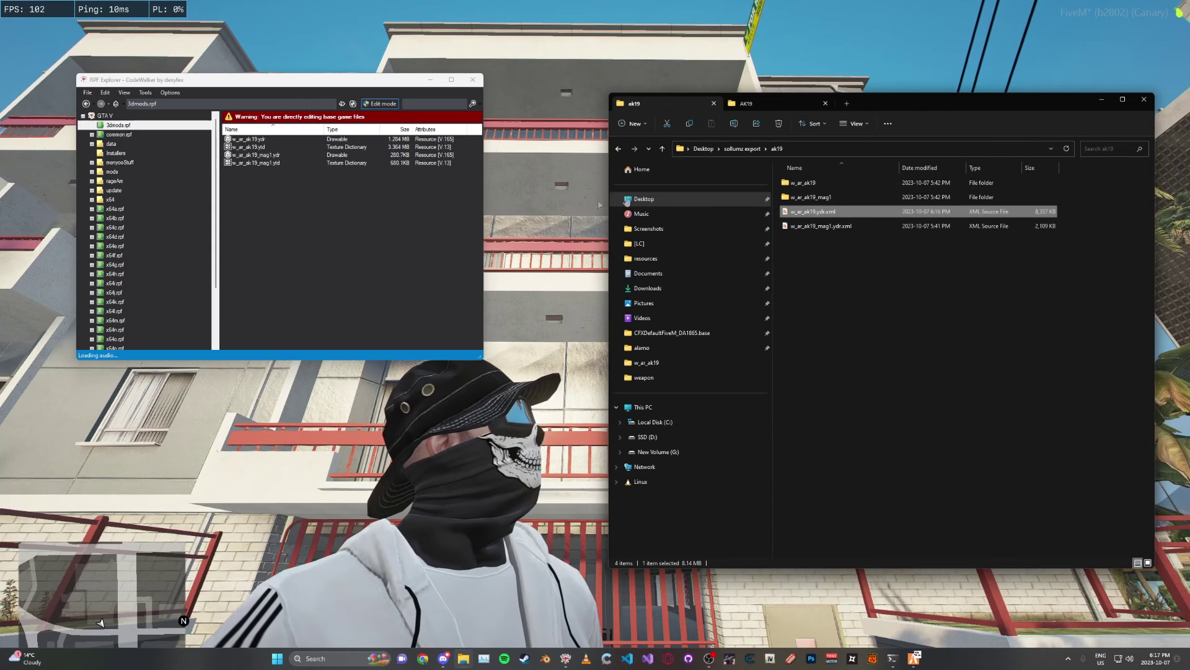
Replace w_ar_ak19.ydr in the AK19 resource's stream folder with the updated copy from 3dmods.rpf and return to the game
{"action": "left_click", "coordinate": [746, 103]}
{"action": "double_click", "coordinate": [799, 197]}
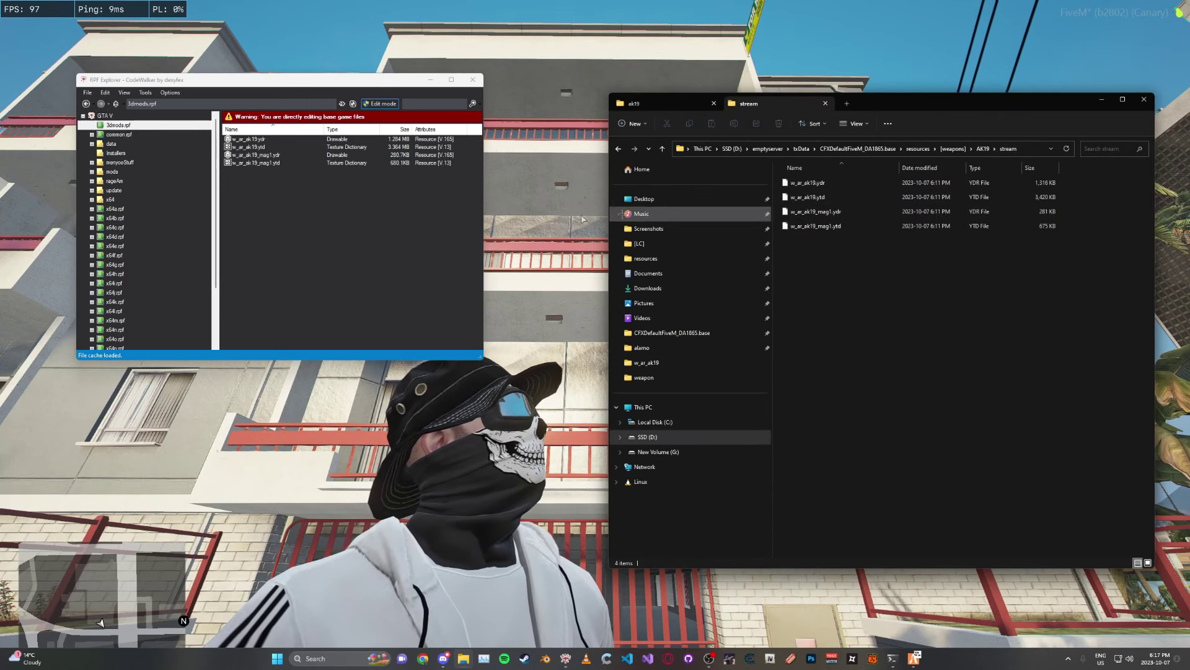
{"action": "left_click", "coordinate": [280, 138]}
{"action": "left_click_drag", "start_coordinate": [279, 139], "coordinate": [908, 315]}
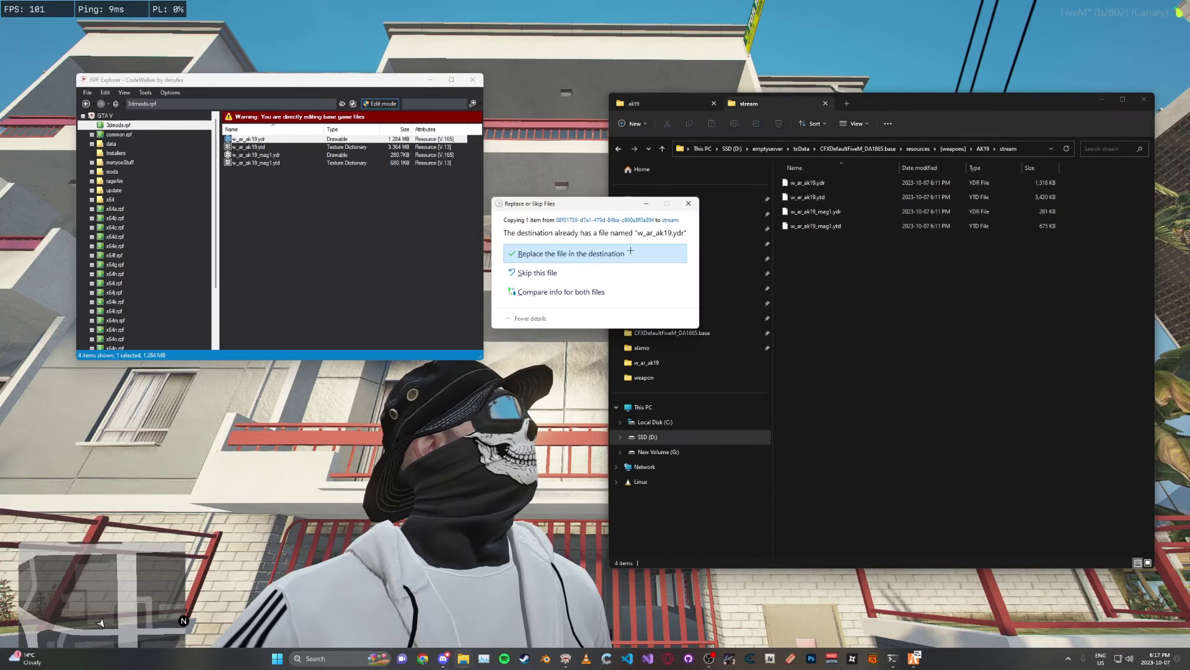
{"action": "left_click", "coordinate": [629, 252]}
{"action": "left_click", "coordinate": [548, 188]}
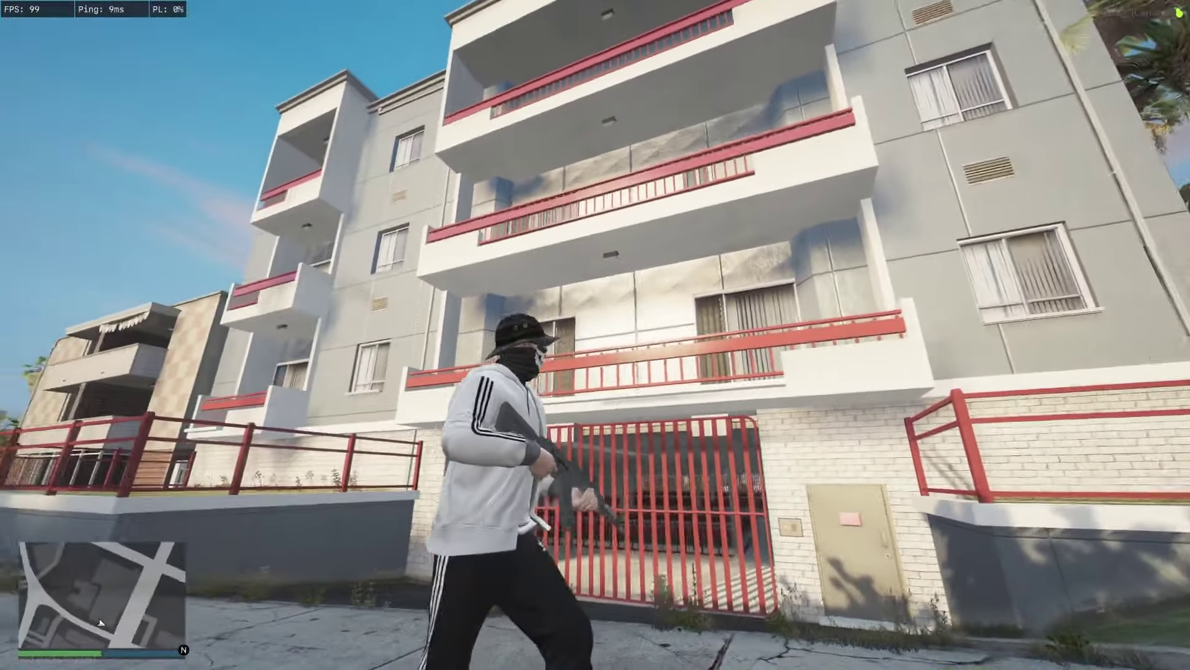
Remove all weapons from the player character with vMenu's weapon options
{"action": "key", "text": "s"}
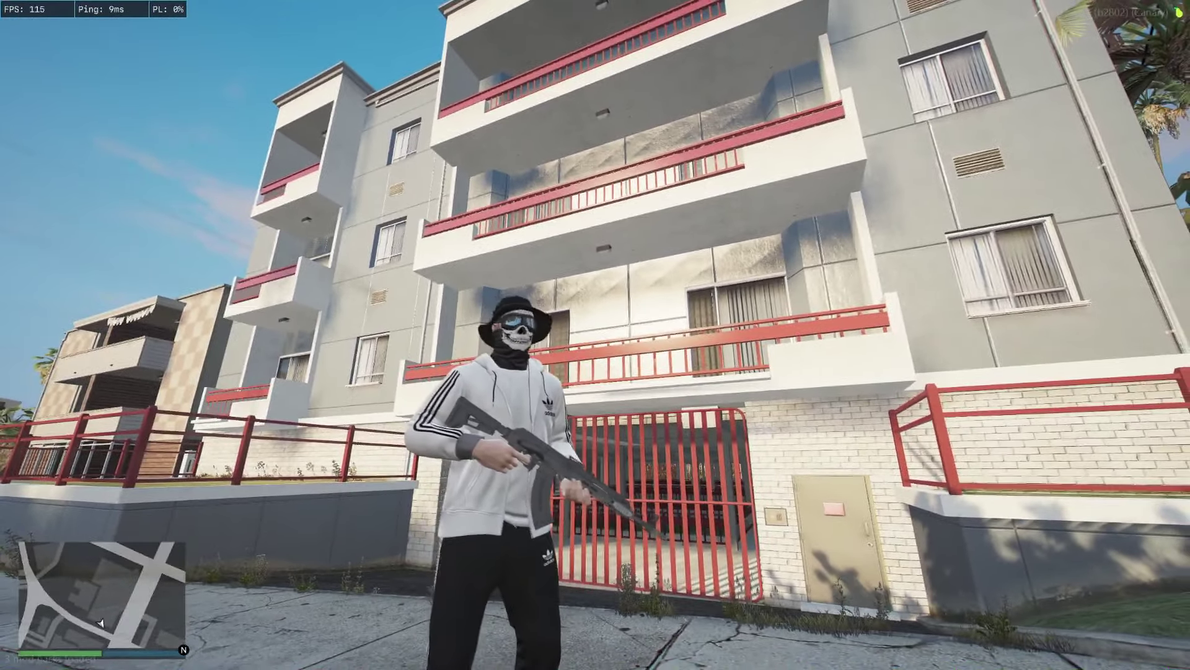
{"action": "key", "text": "F8"}
{"action": "key", "text": "F8"}
{"action": "key", "text": "m"}
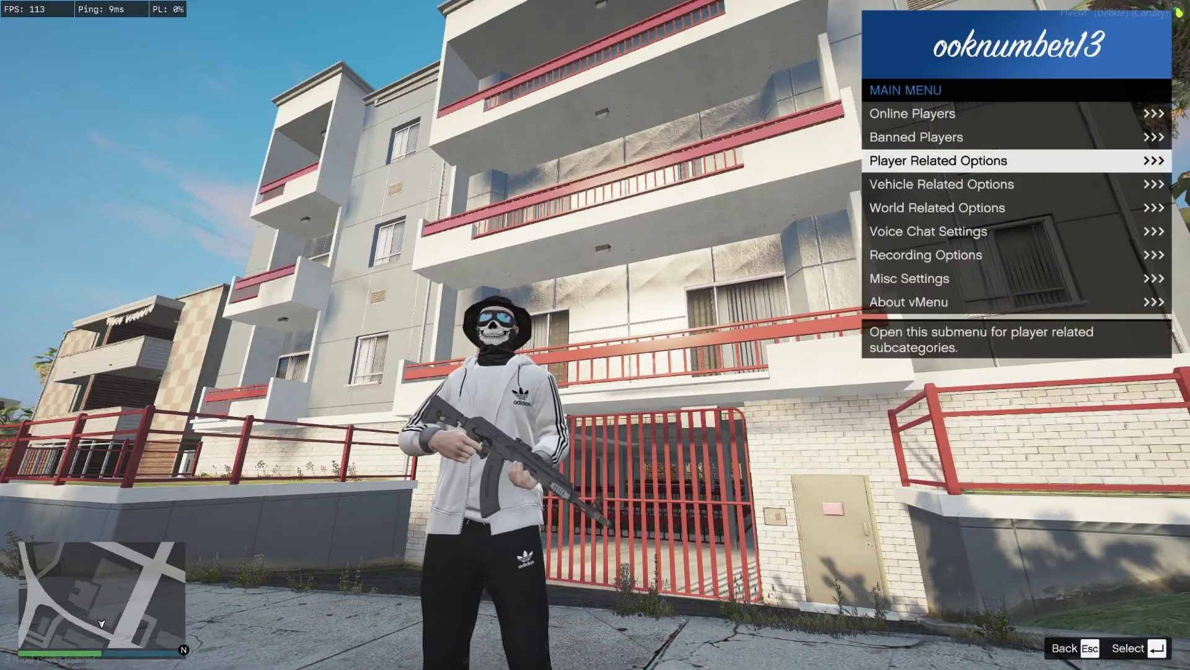
{"action": "key", "text": "Return"}
{"action": "key", "text": "Return"}
{"action": "key", "text": "Up"}
{"action": "key", "text": "Up"}
{"action": "key", "text": "Up"}
{"action": "key", "text": "Up"}
{"action": "key", "text": "Up"}
{"action": "key", "text": "Return"}
{"action": "key", "text": "m"}
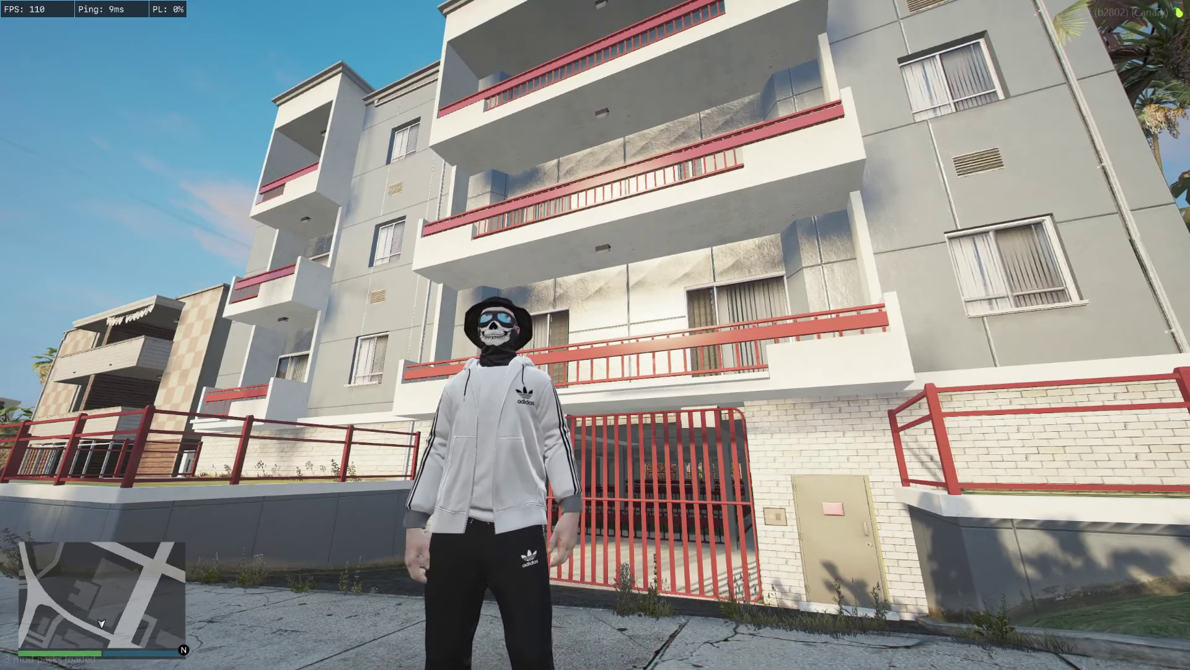
Restart the AK19 resource with "restart AK19" in the game console and run str_requestFlush
{"action": "key", "text": "F8"}
{"action": "type", "text": "restart"}
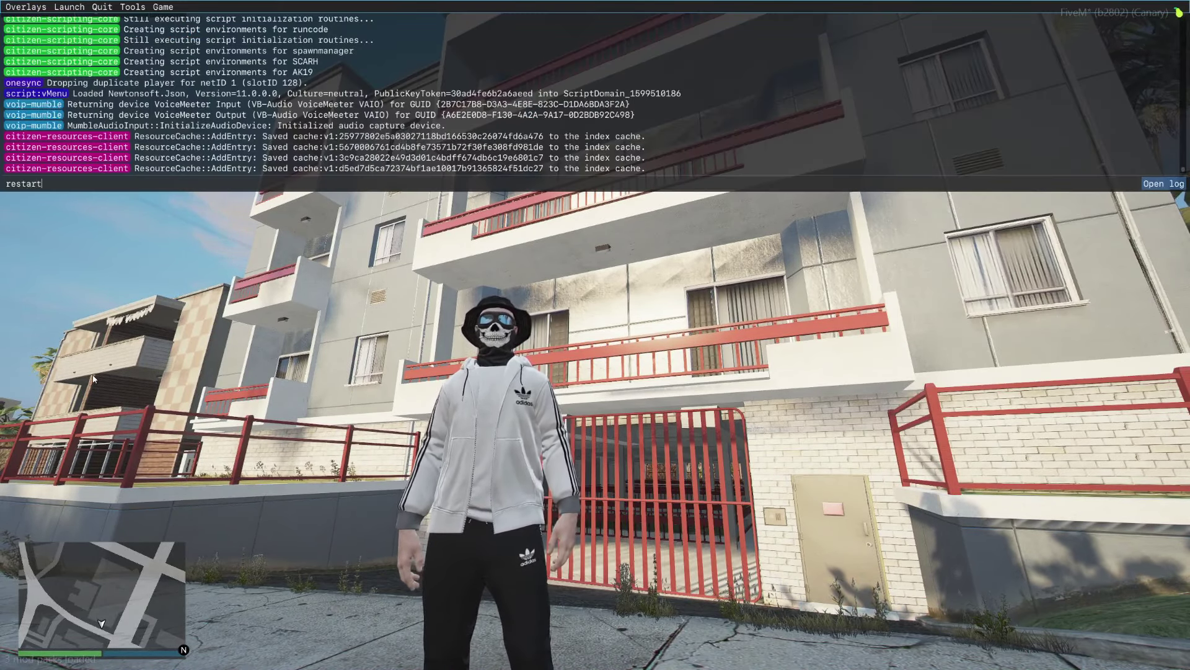
{"action": "type", "text": " AK19"}
{"action": "key", "text": "Return"}
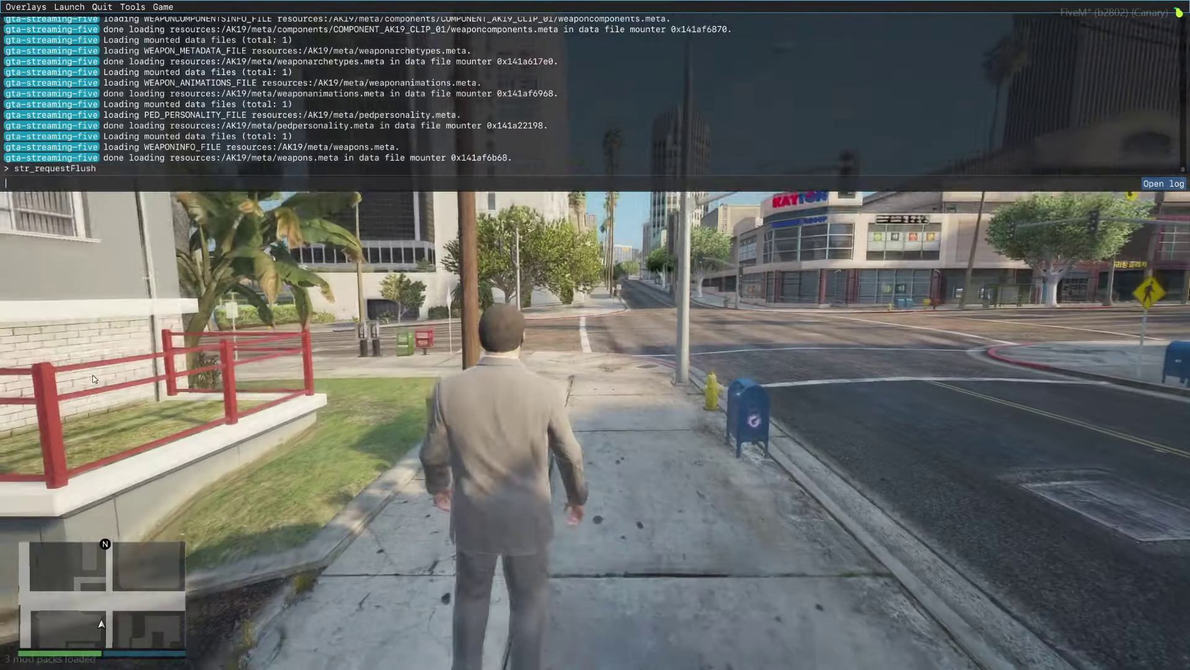
{"action": "key", "text": "F8"}
Give the player character the AK-19 by spawning the weapon by its model name in vMenu
{"action": "key", "text": "m"}
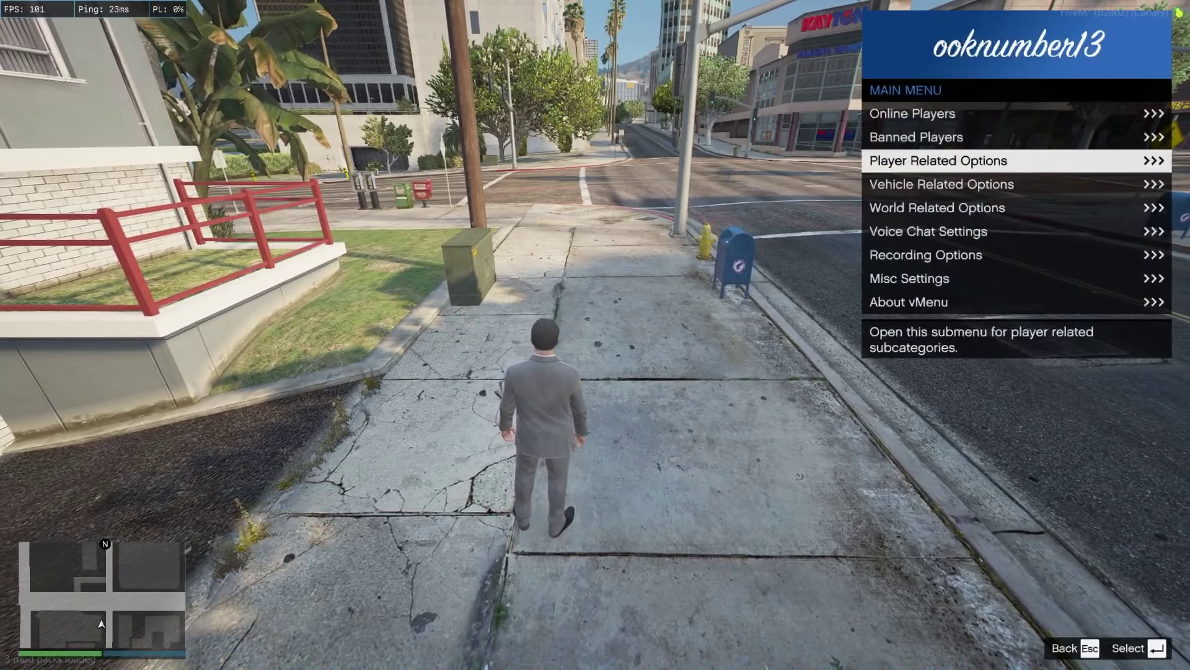
{"action": "key", "text": "Return"}
{"action": "key", "text": "Return"}
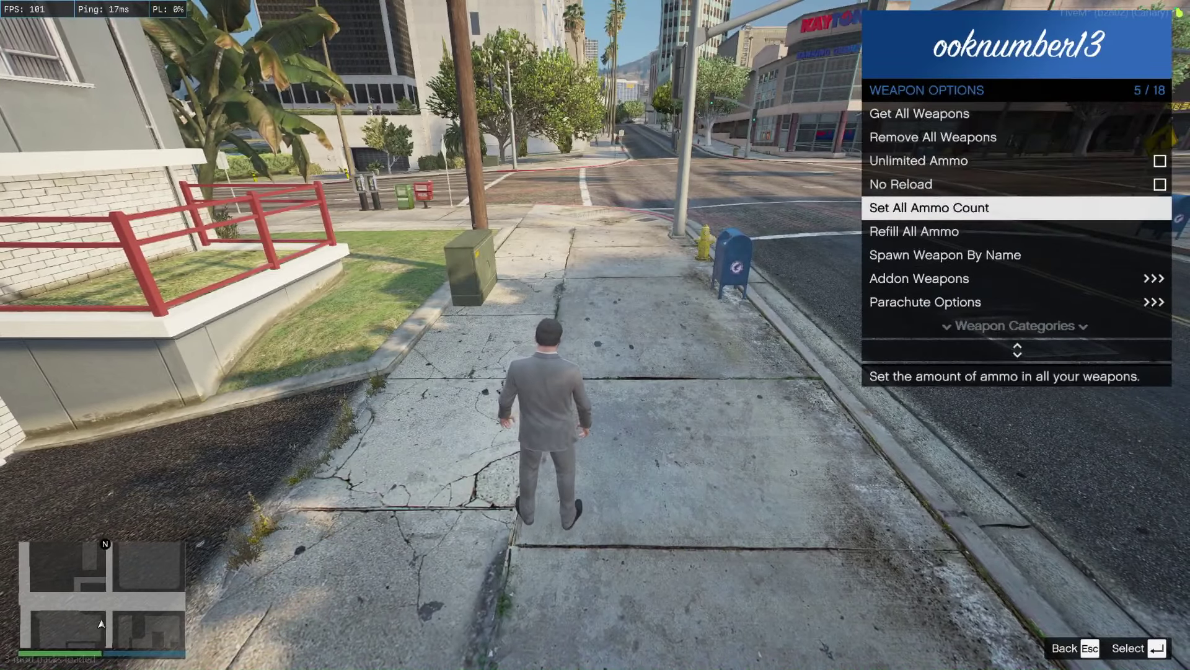
{"action": "key", "text": "Return"}
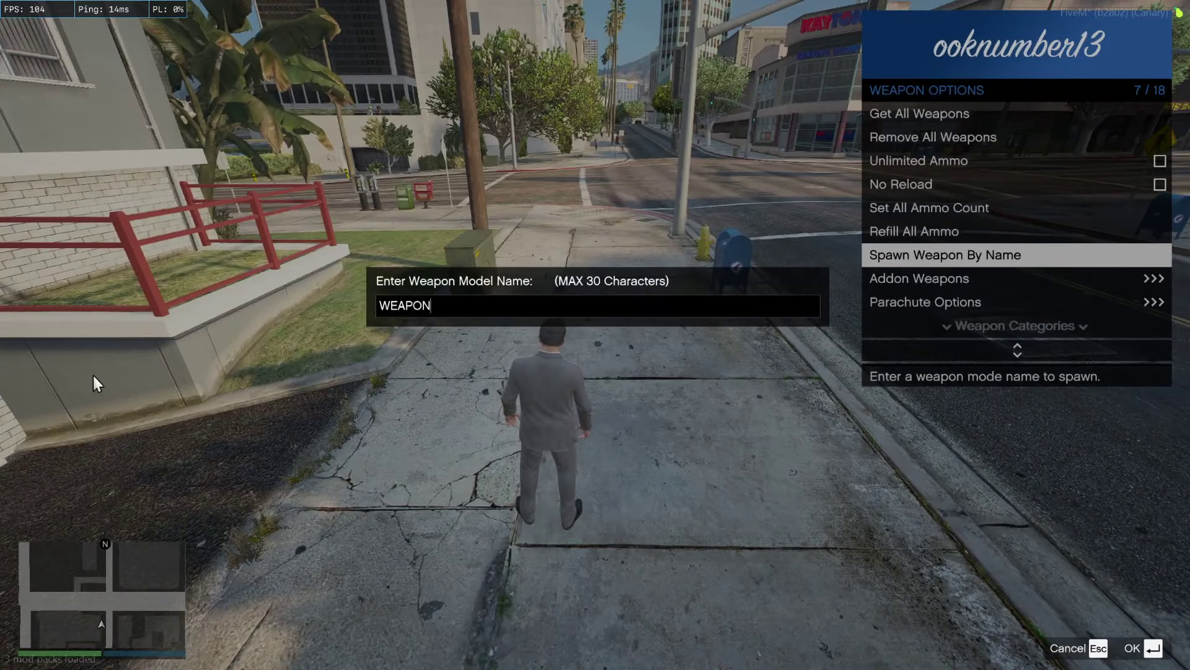
{"action": "key", "text": "Return"}
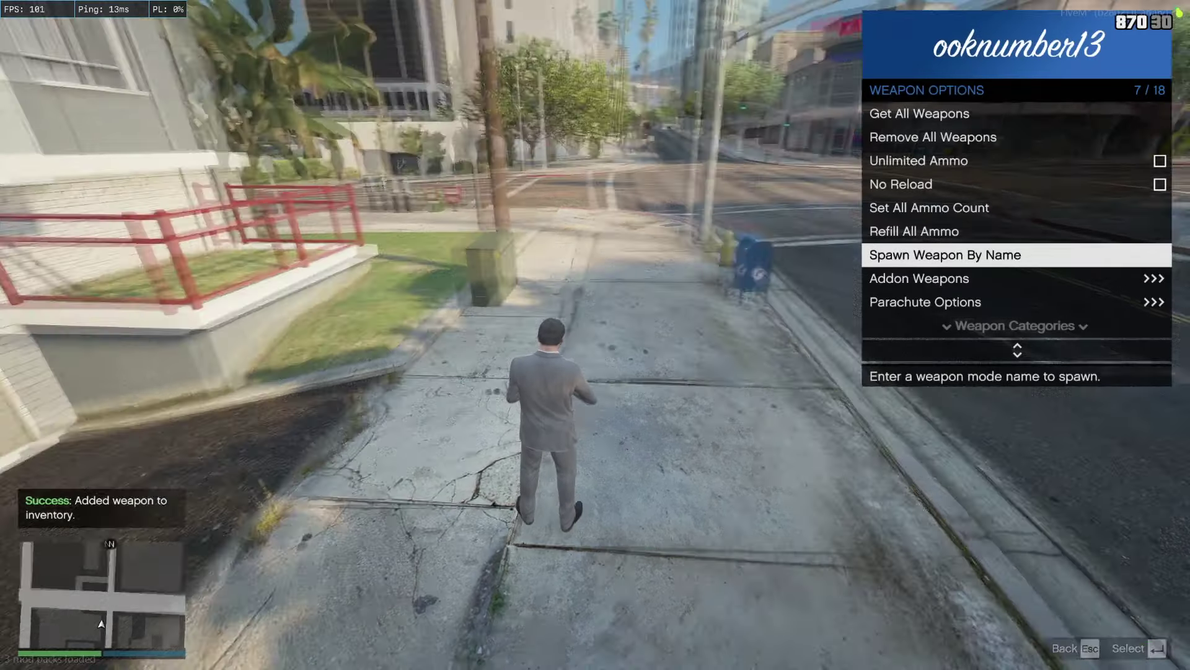
{"action": "key", "text": "m"}
Aim, fire and reload the AK-19 in game to examine the magazine's position and reload behaviour
{"action": "key", "text": "s"}
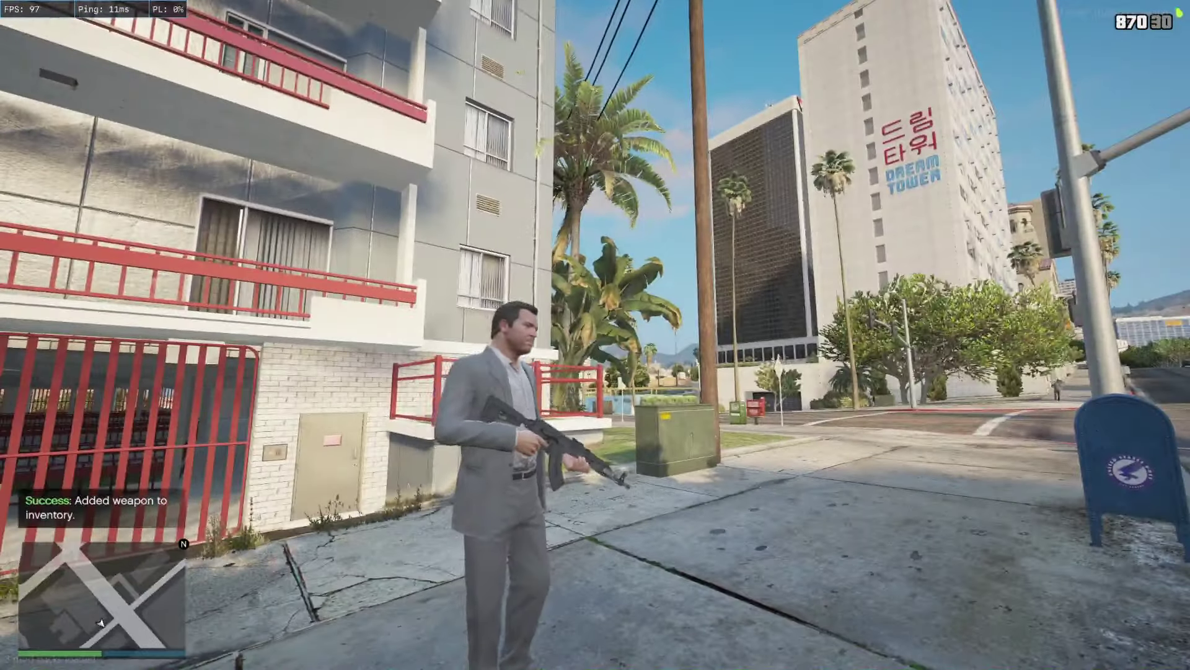
{"action": "right_click", "coordinate": [595, 335]}
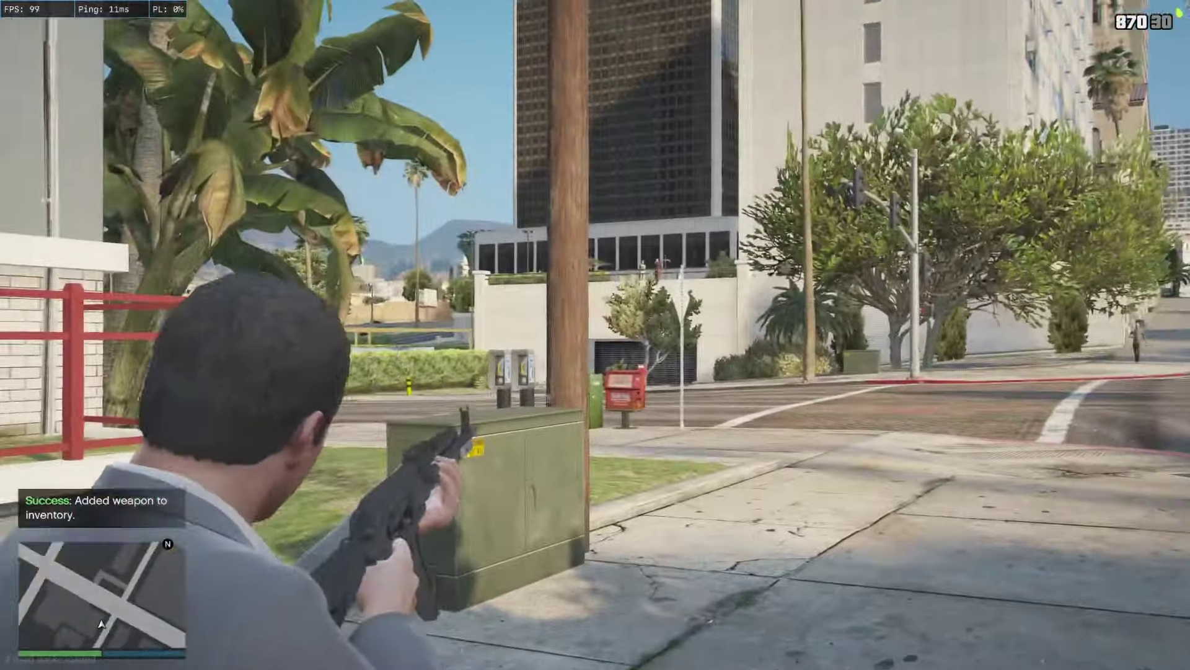
{"action": "left_click", "coordinate": [595, 335]}
{"action": "left_click", "coordinate": [596, 335]}
{"action": "left_click", "coordinate": [595, 335]}
{"action": "left_click", "coordinate": [595, 334]}
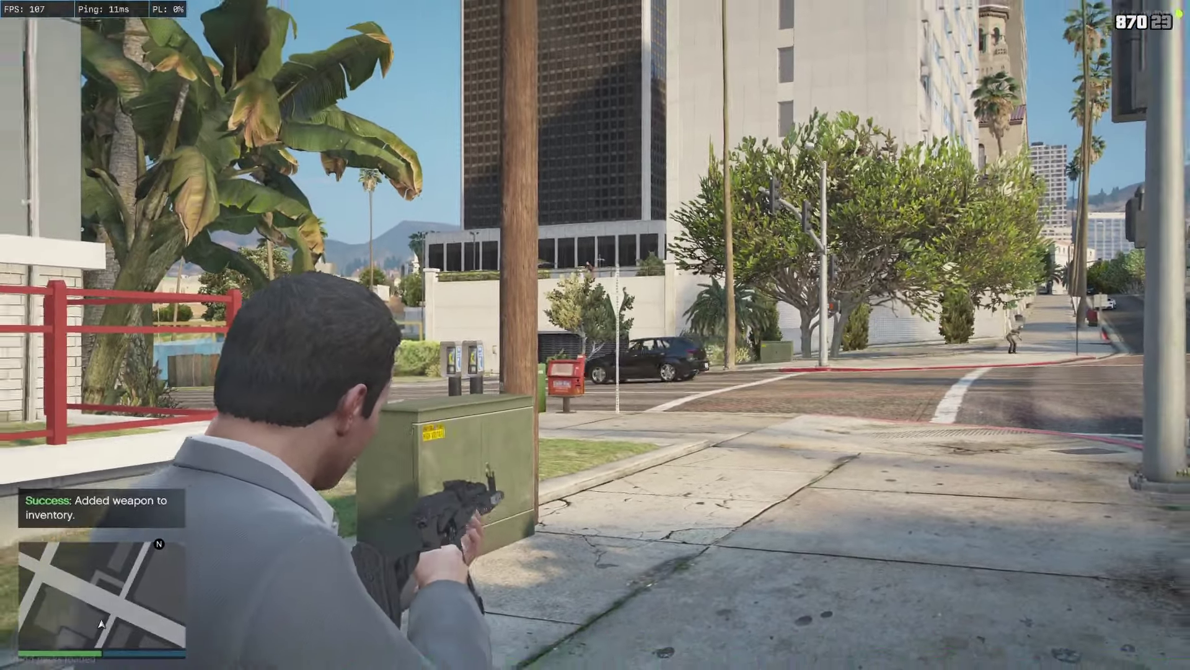
{"action": "key", "text": "r"}
{"action": "key", "text": "s"}
{"action": "key", "text": "w"}
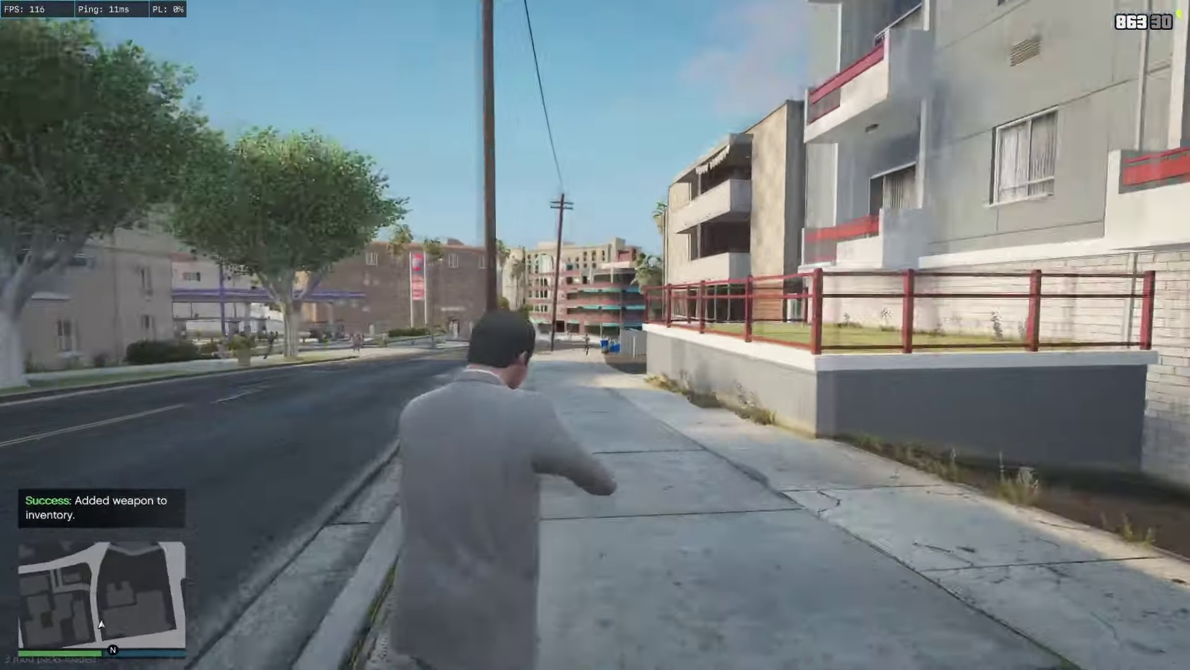
{"action": "left_click", "coordinate": [595, 335]}
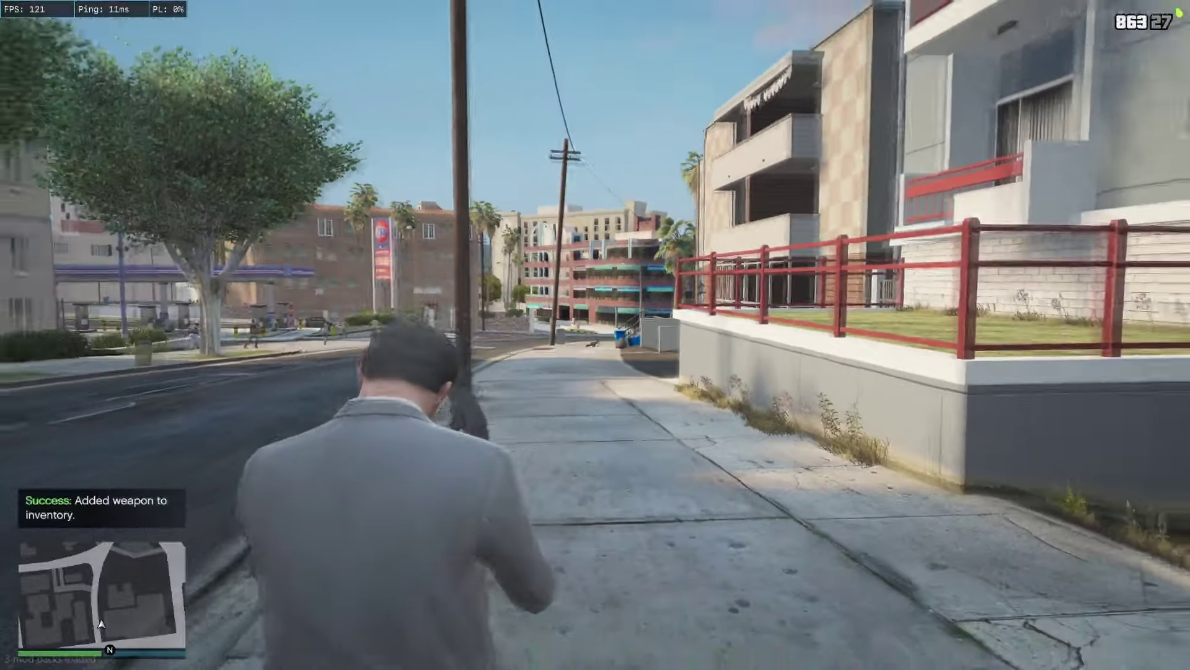
{"action": "key", "text": "r"}
{"action": "key", "text": "w"}
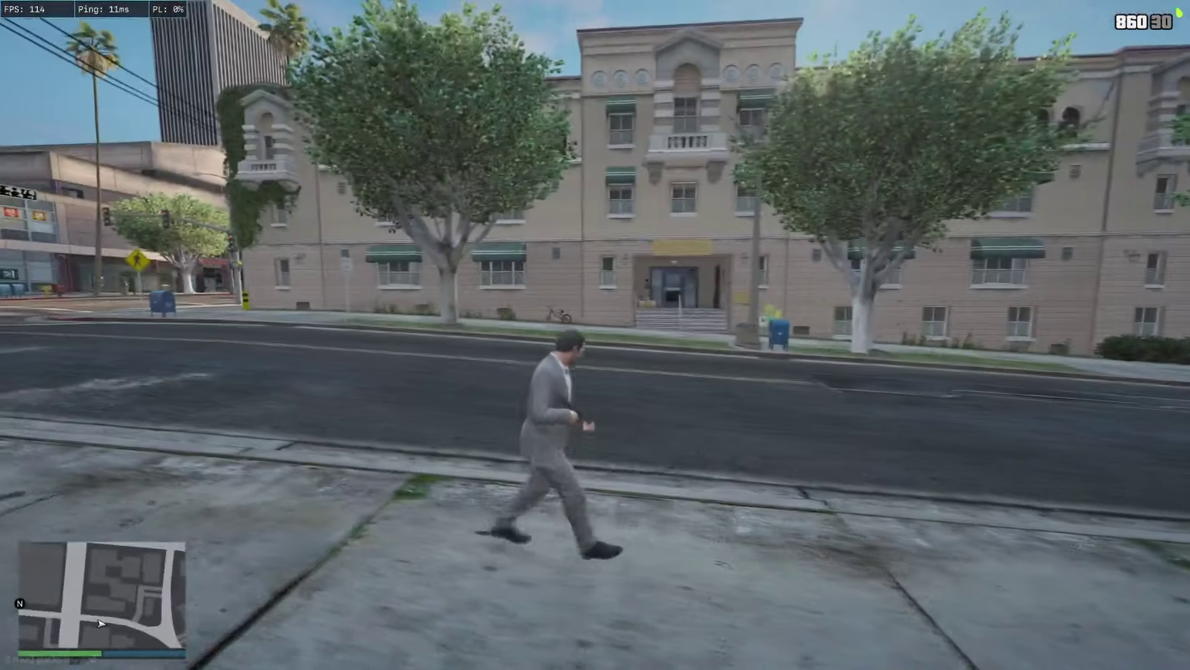
{"action": "key", "text": "w"}
{"action": "key", "text": "w"}
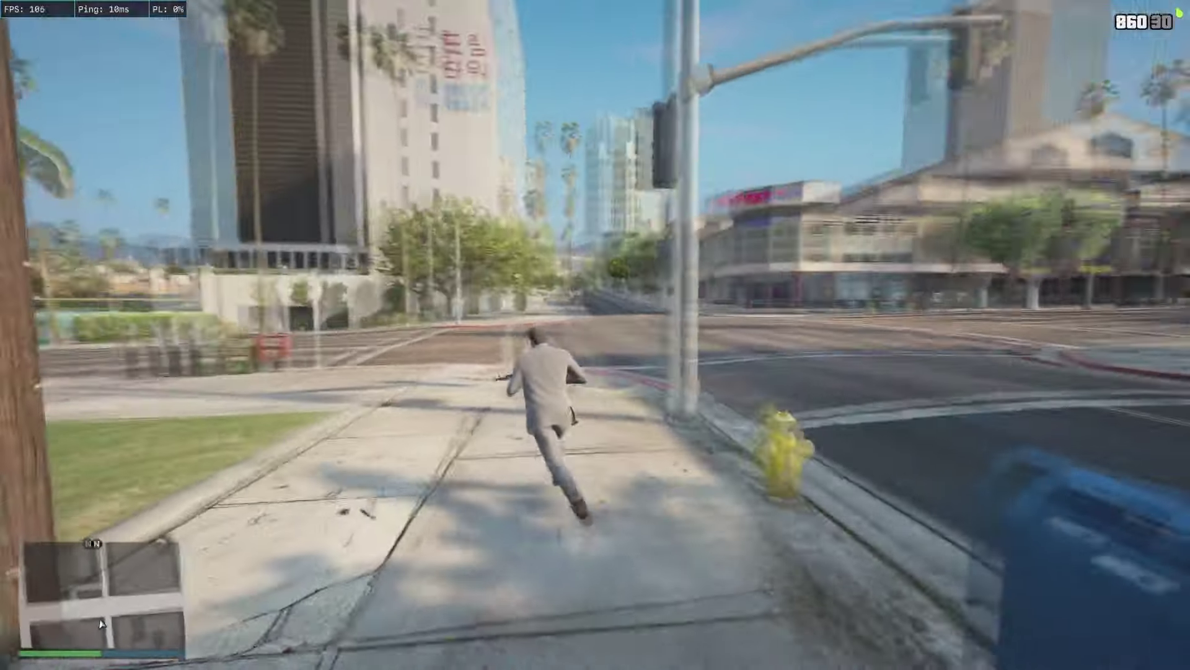
{"action": "key", "text": "Tab"}
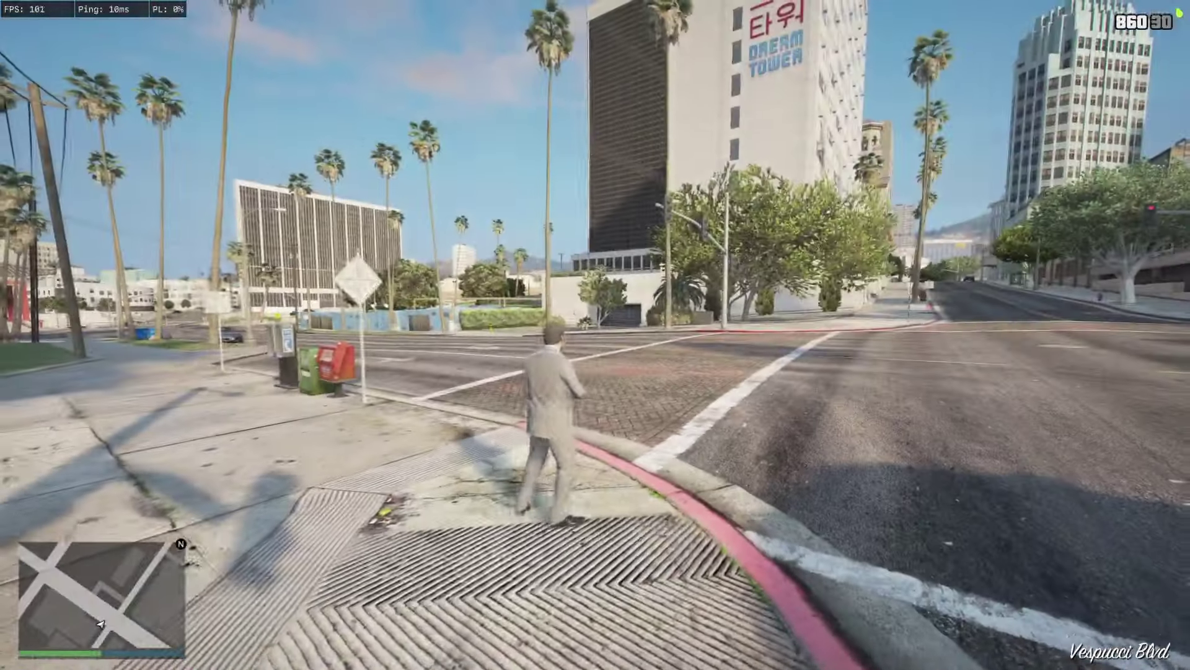
{"action": "key", "text": "w"}
{"action": "key", "text": "w"}
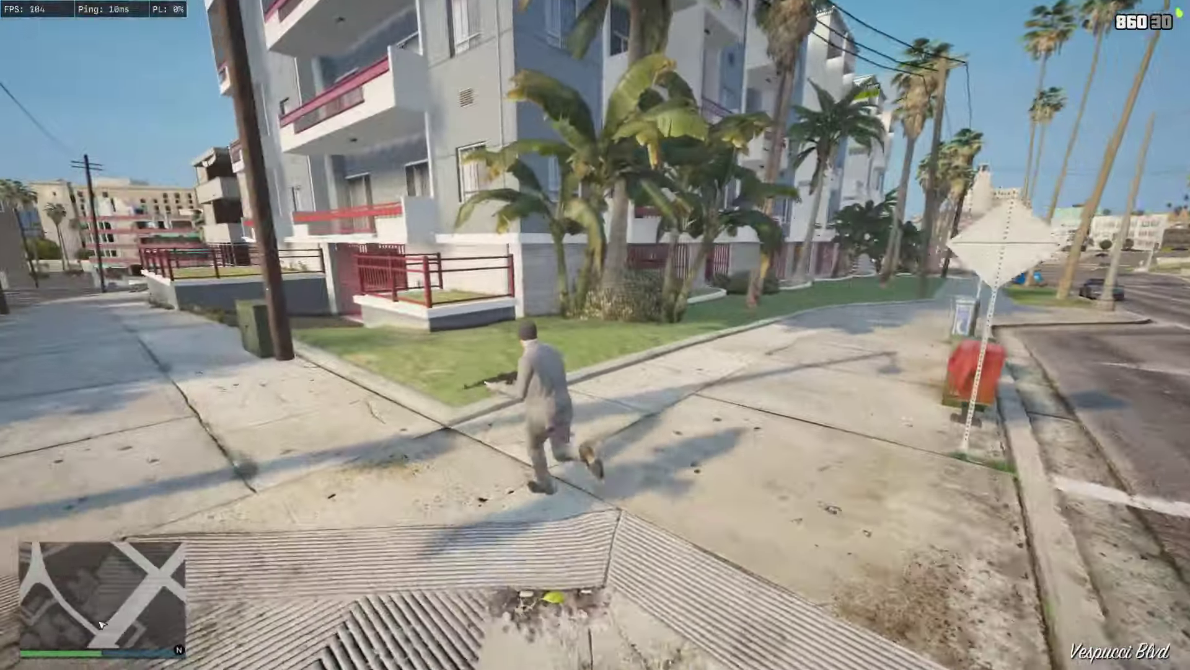